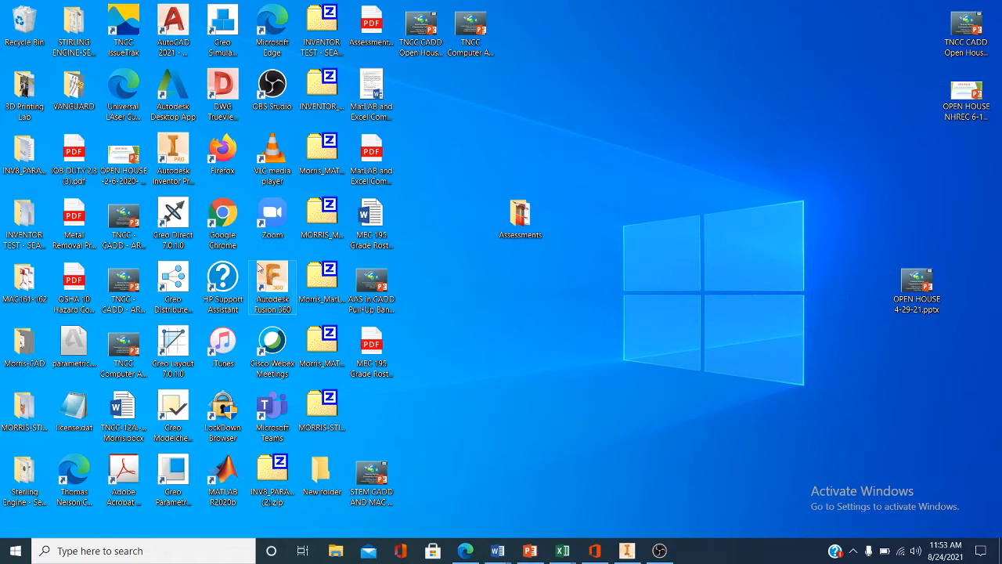
- Launch Autodesk Inventor and create a new part from the English Standard (in).ipt template
double_click(174, 164)
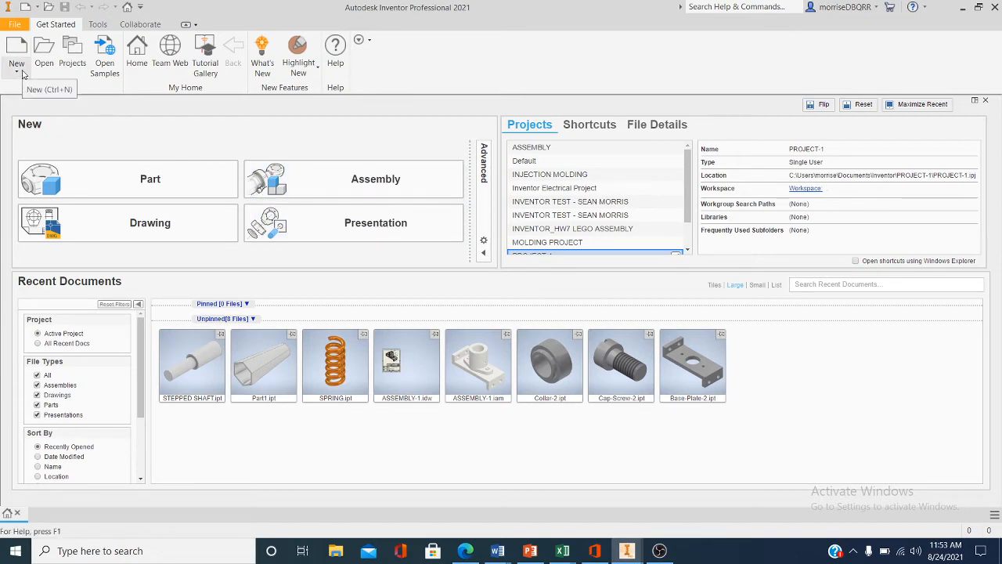
left_click(19, 71)
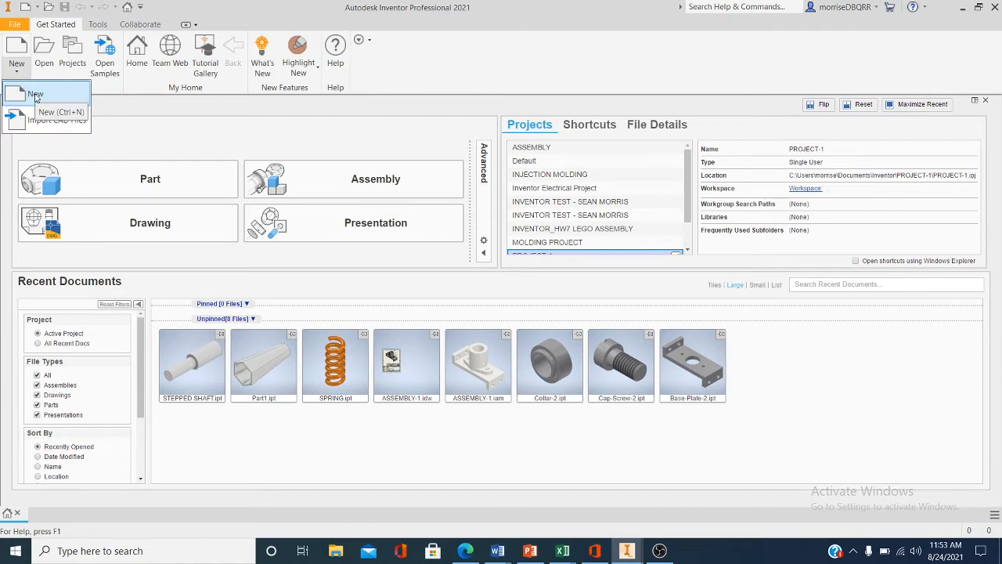
left_click(34, 95)
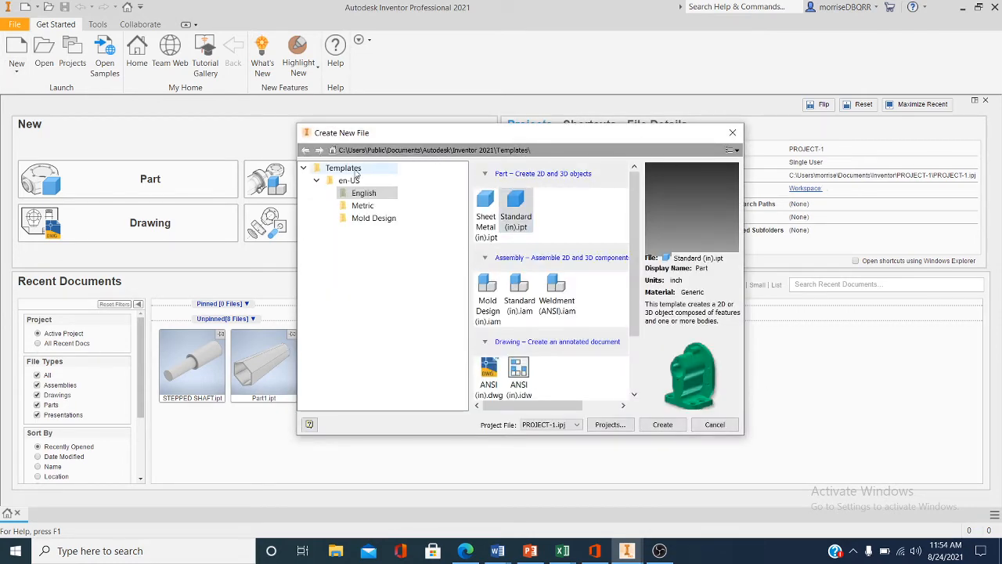
left_click(305, 169)
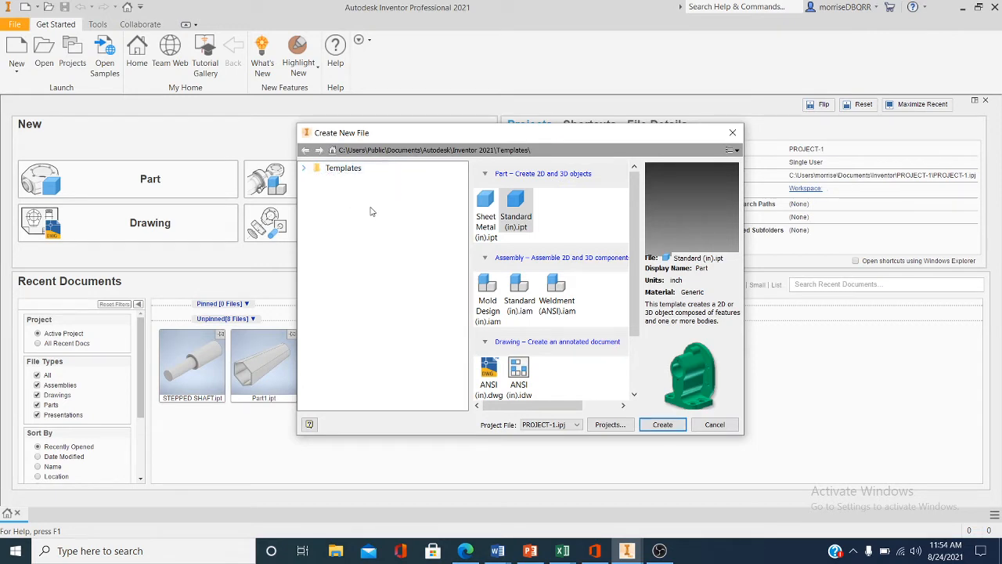
left_click(305, 170)
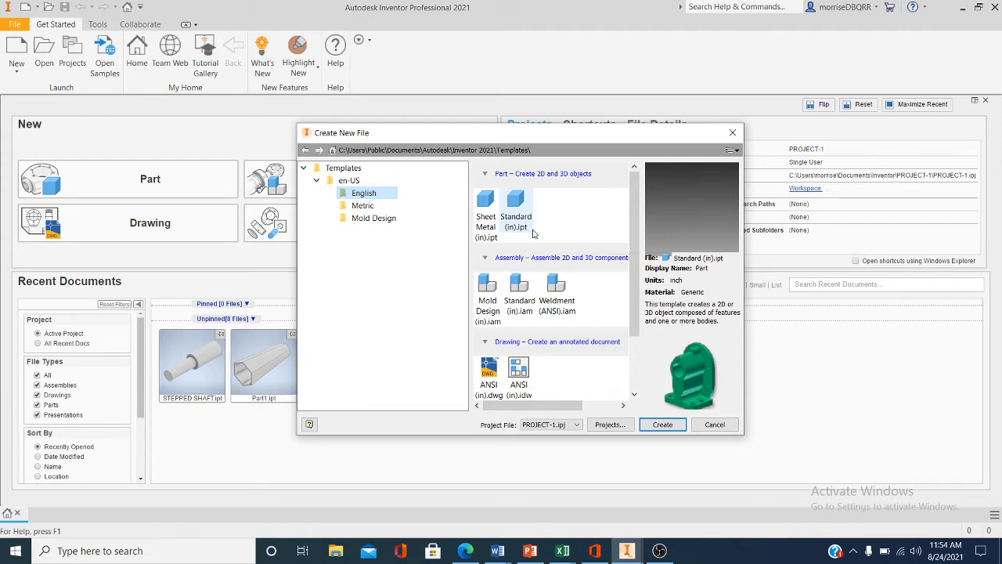
left_click(517, 223)
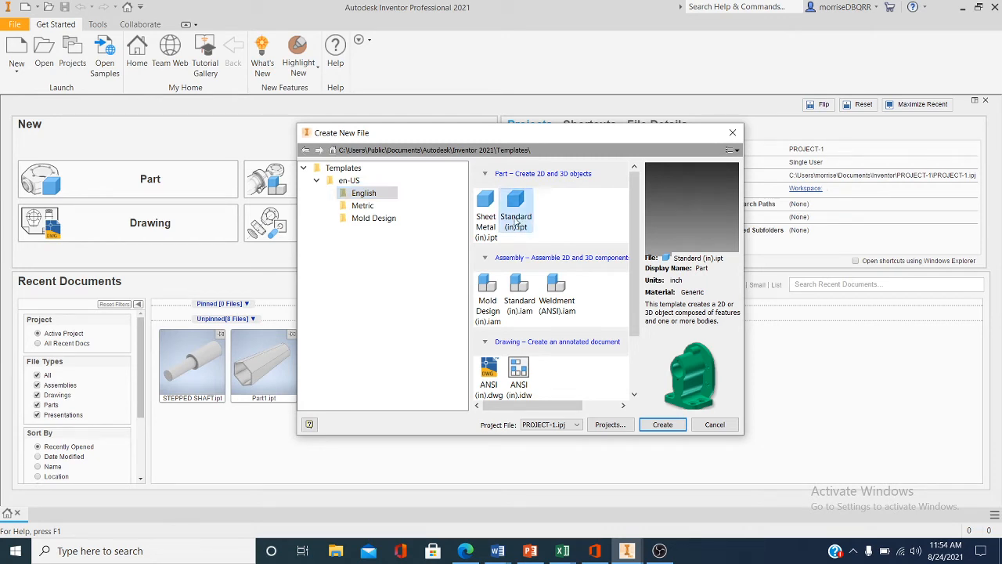
left_click(662, 424)
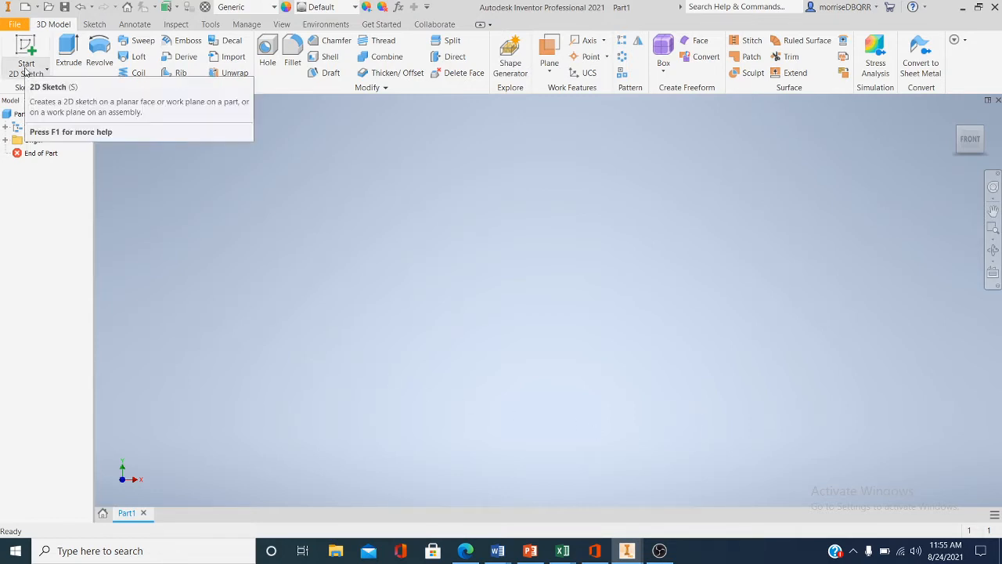
- Start a 2D sketch on the XY plane
left_click(28, 72)
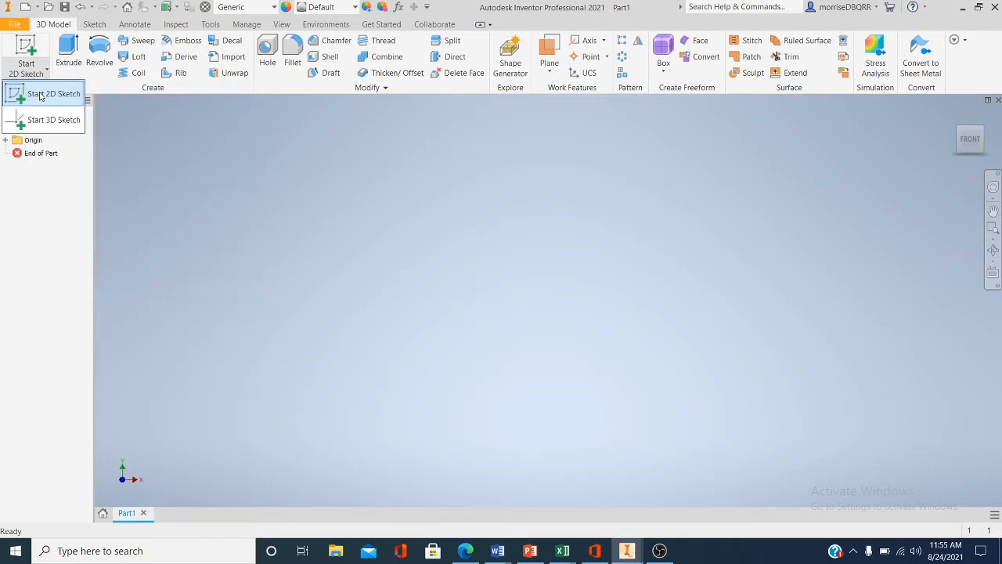
left_click(41, 94)
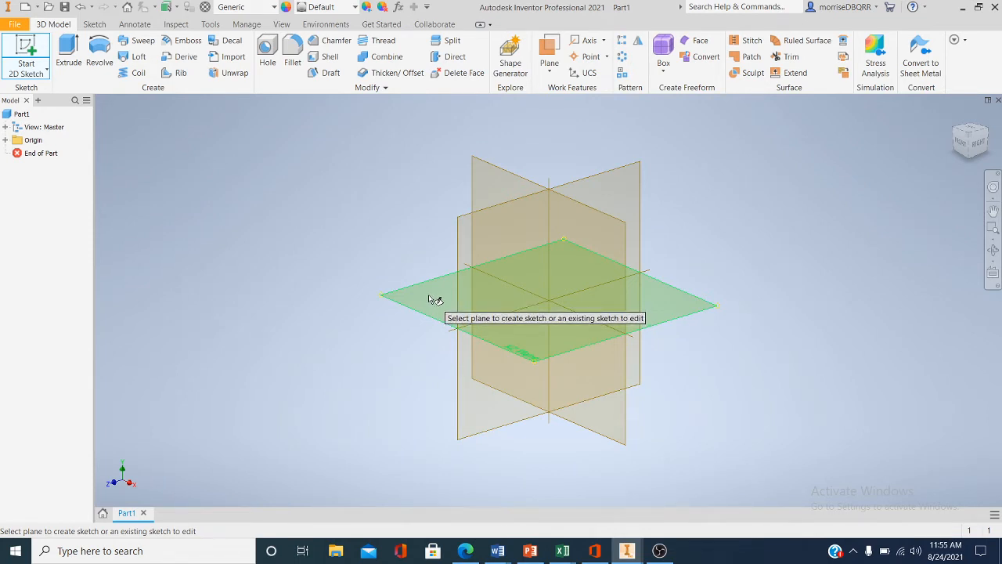
scroll(529, 339, "down", 3)
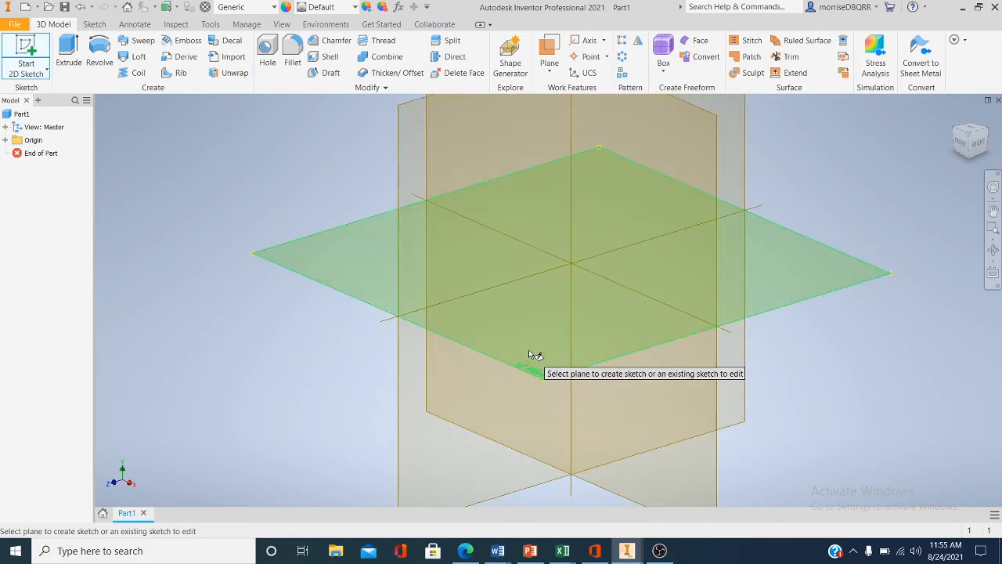
scroll(529, 354, "up", 3)
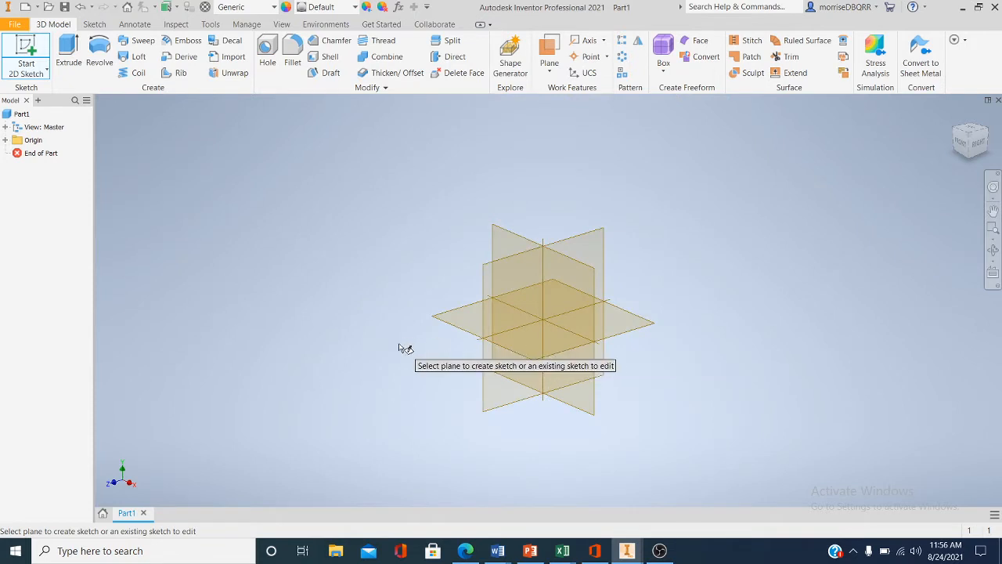
scroll(503, 231, "down", 2)
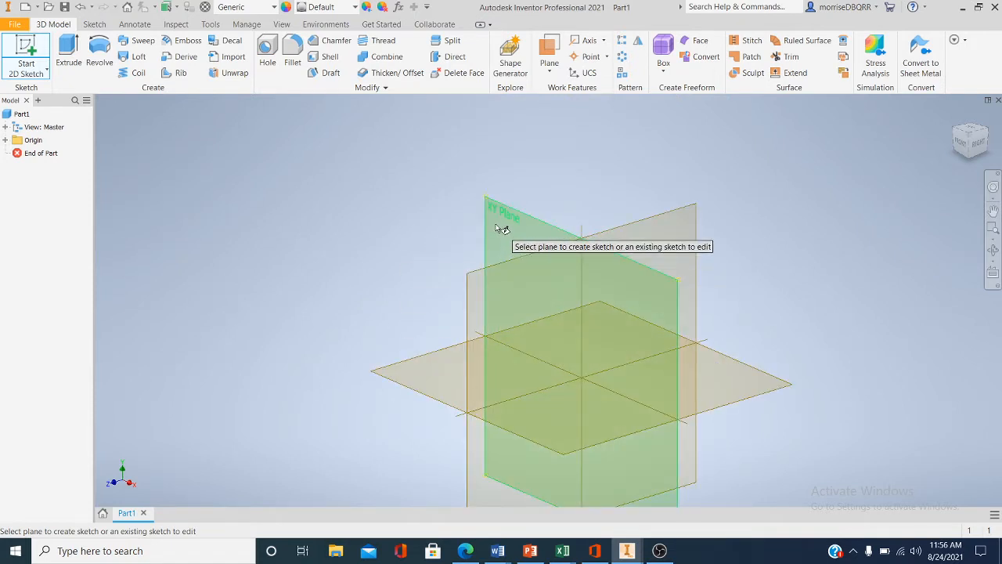
left_click(501, 229)
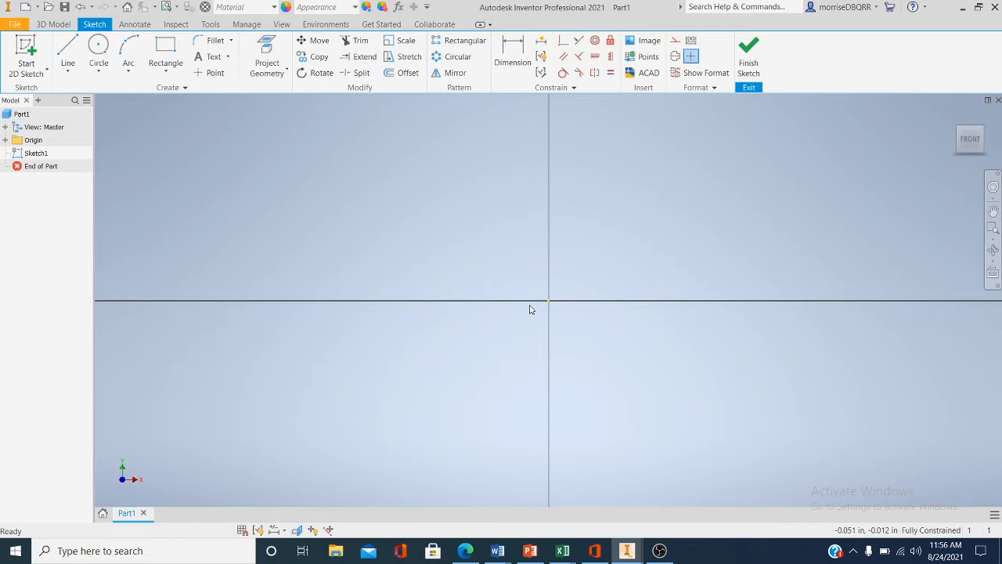
- Sketch a center-point circle centred on the origin and end the circle command
scroll(530, 305, "up", 5)
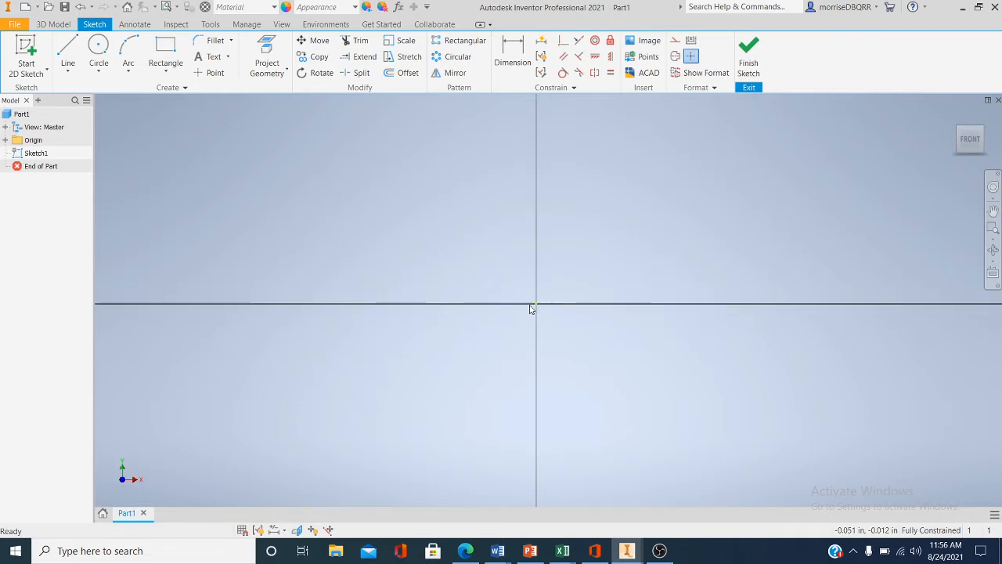
scroll(530, 305, "down", 6)
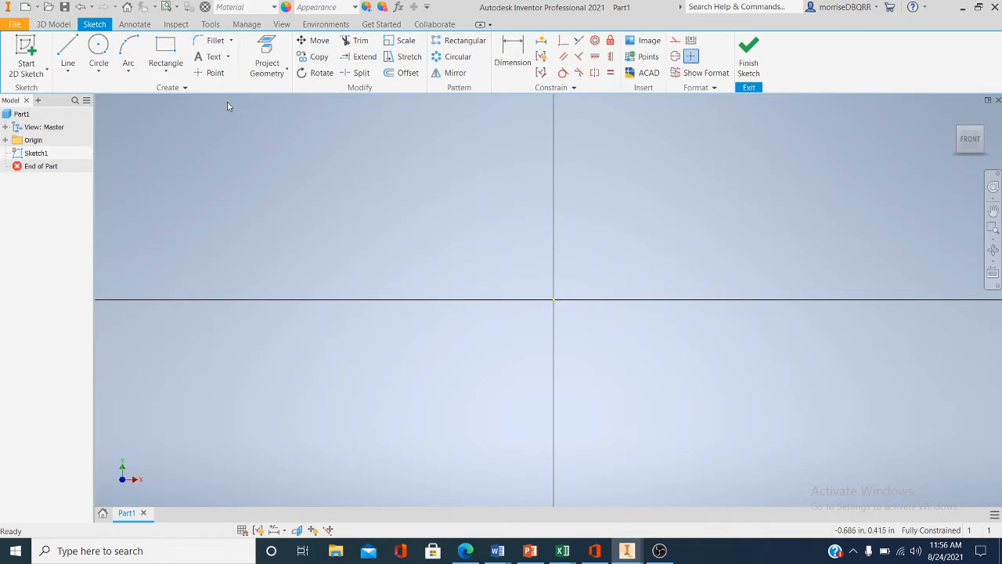
left_click(98, 71)
left_click(117, 92)
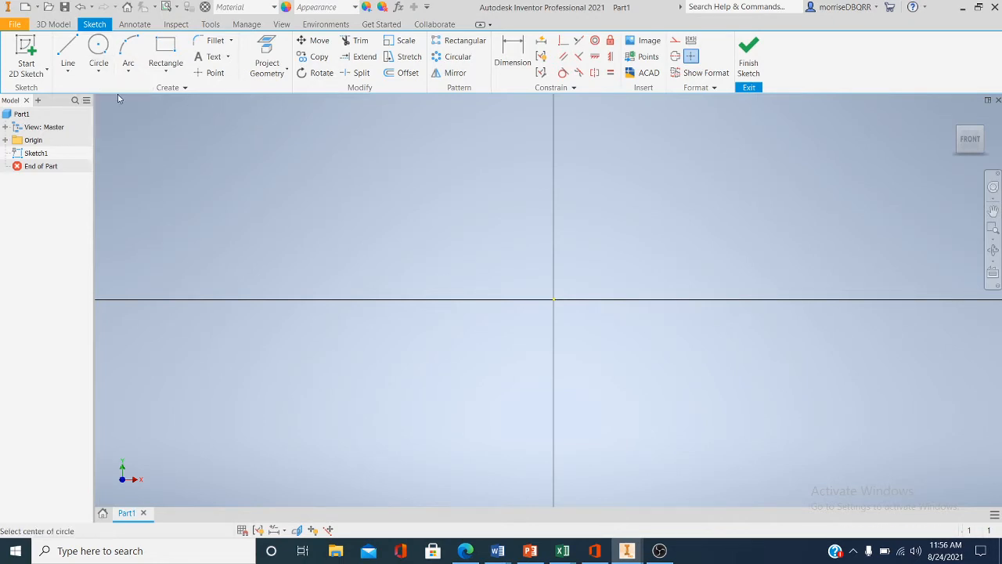
left_click(554, 299)
left_click(499, 252)
right_click(456, 187)
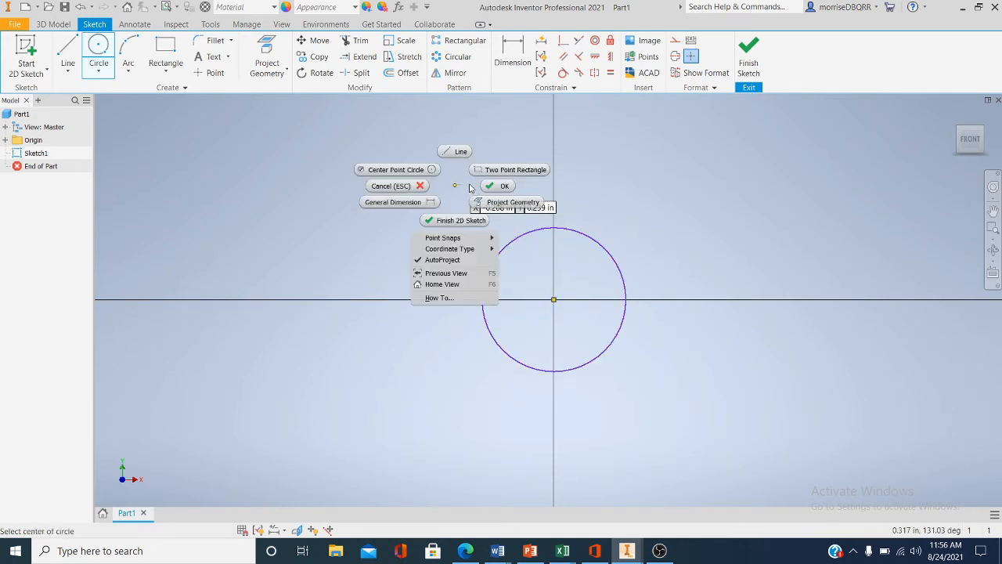
left_click(491, 187)
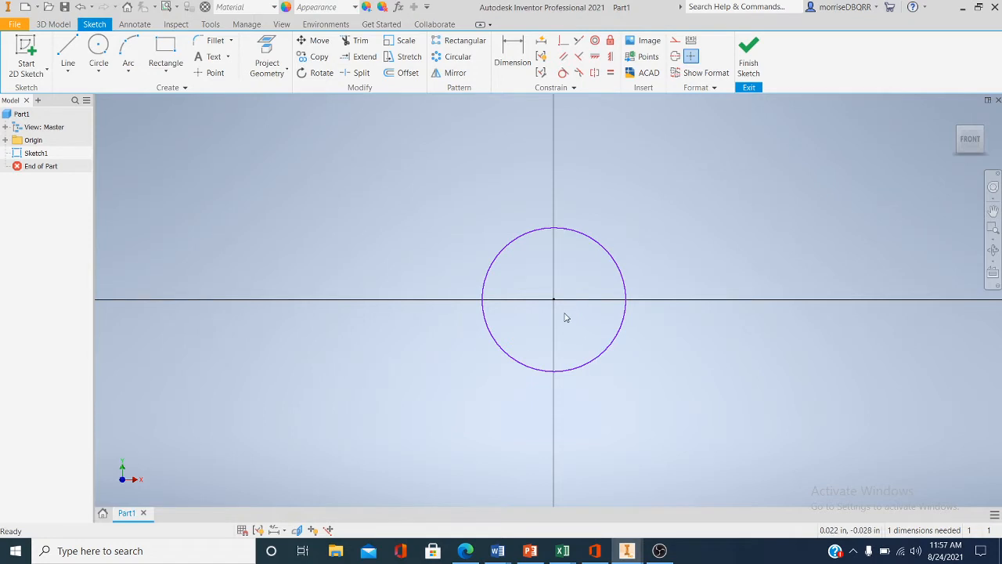
- Examine the circle around the origin at different magnifications and view positions
scroll(566, 315, "down", 5)
scroll(567, 302, "up", 6)
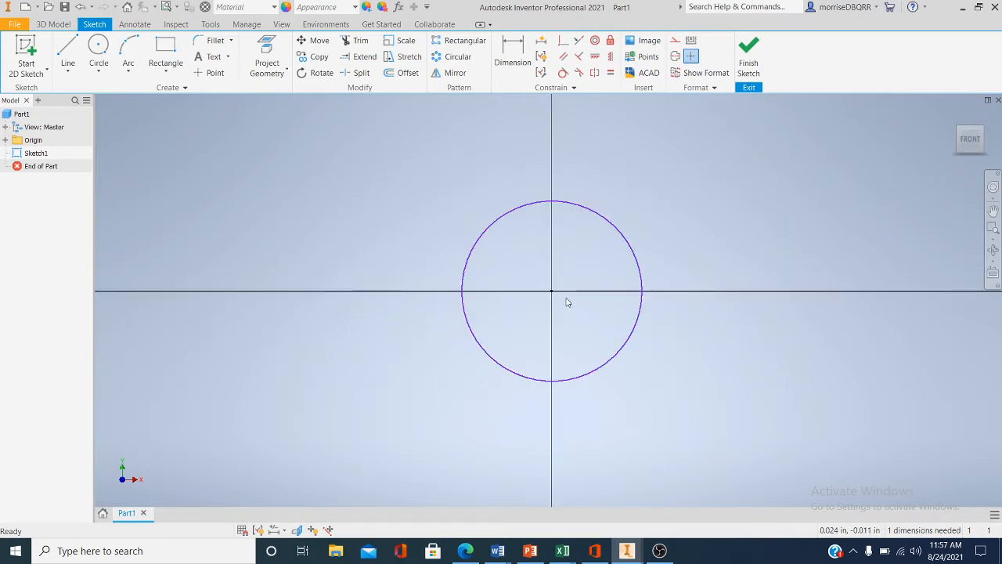
scroll(567, 302, "down", 7)
scroll(568, 303, "up", 5)
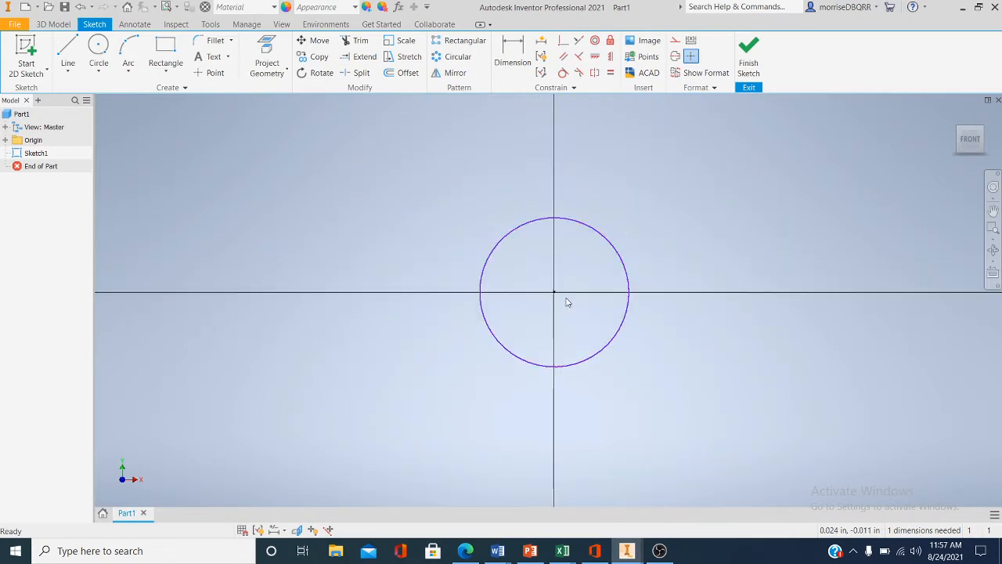
scroll(568, 302, "down", 4)
scroll(567, 302, "up", 2)
scroll(567, 302, "down", 3)
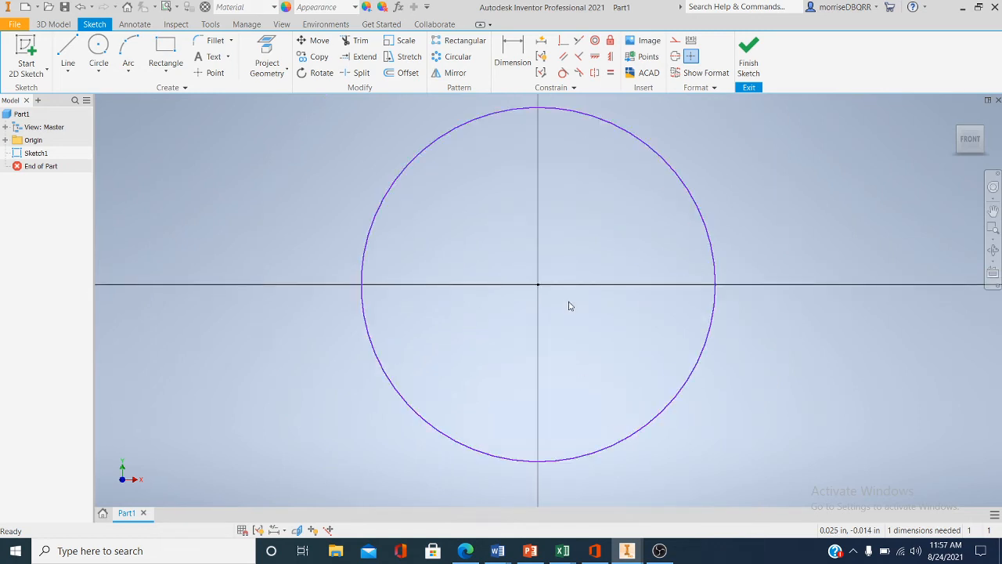
mouse_move(570, 301)
middle_mouse_down()
mouse_move(358, 306)
mouse_move(691, 314)
mouse_move(529, 332)
middle_mouse_up()
scroll(555, 310, "down", 3)
scroll(554, 317, "up", 4)
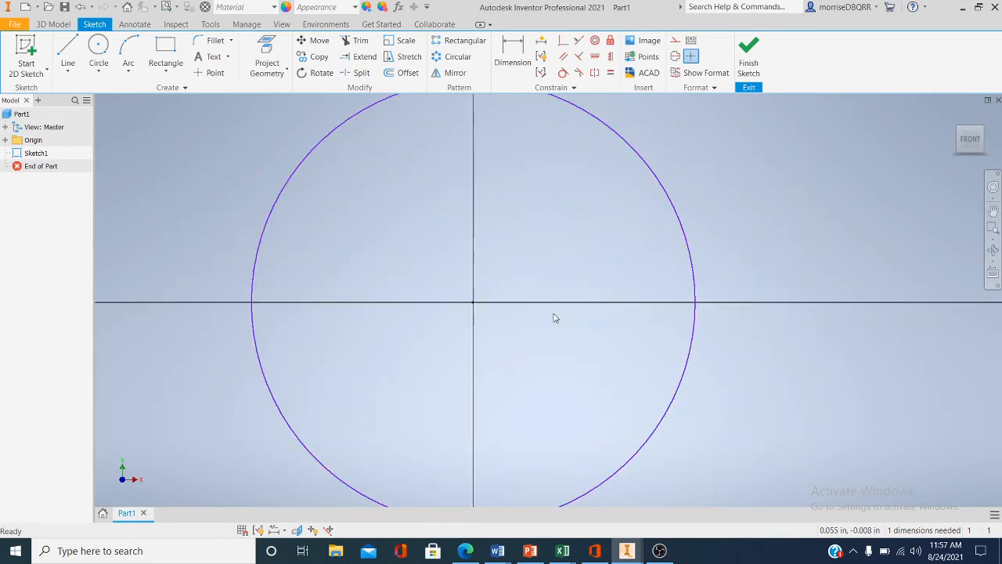
scroll(555, 318, "down", 6)
scroll(555, 318, "up", 6)
scroll(555, 318, "down", 5)
scroll(555, 318, "up", 5)
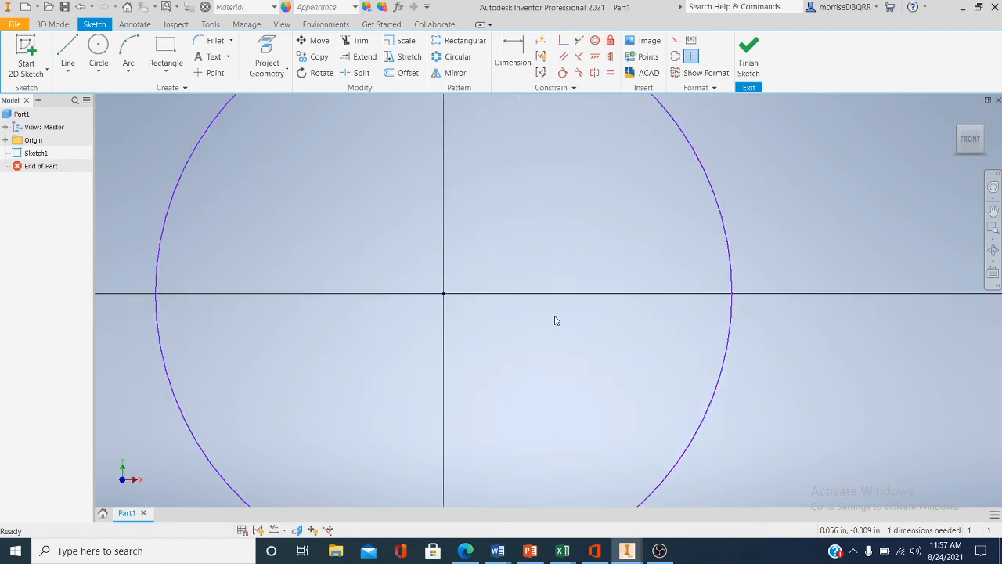
scroll(556, 319, "down", 4)
scroll(555, 320, "up", 3)
mouse_move(558, 349)
middle_mouse_down()
mouse_move(833, 367)
mouse_move(819, 380)
mouse_move(458, 346)
mouse_move(575, 344)
middle_mouse_up()
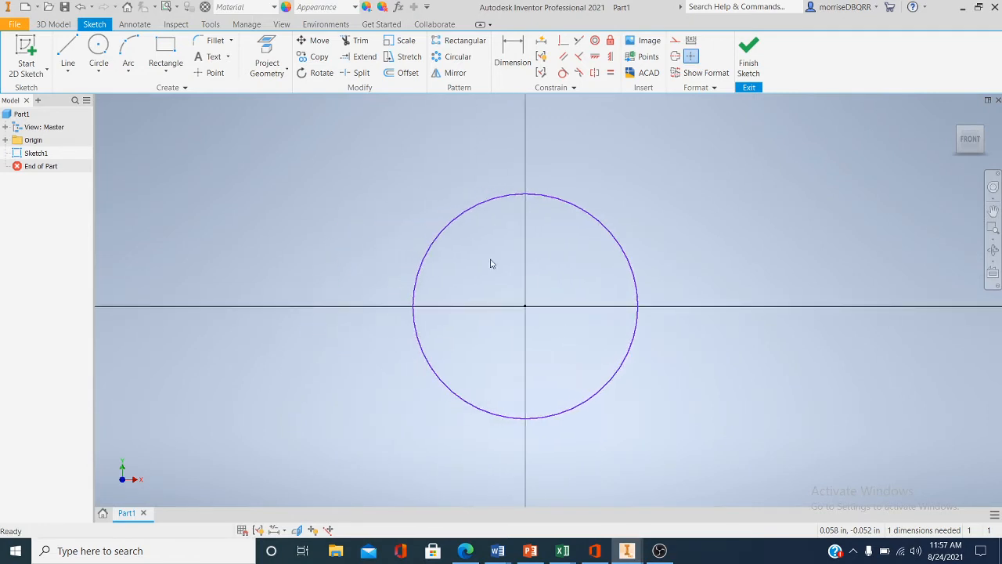
- Undo the circle sketched at the origin
left_click(79, 7)
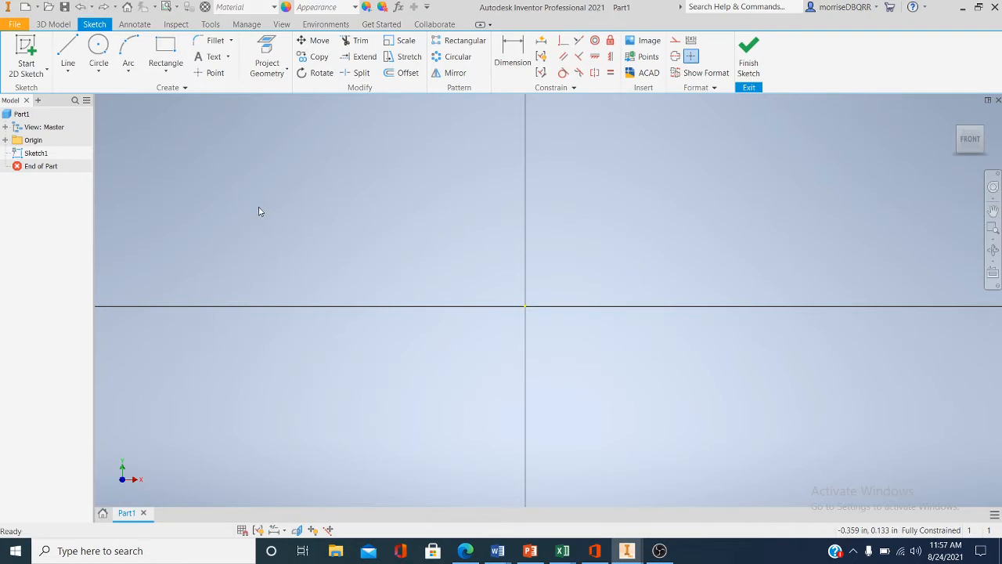
middle_click_drag(346, 284, 390, 310)
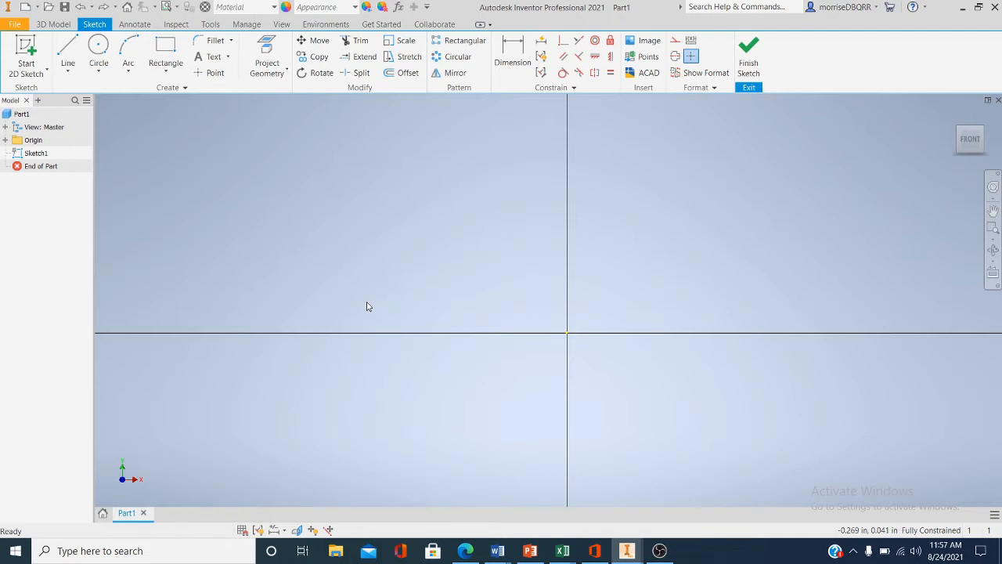
key("F2")
left_click_drag(361, 270, 366, 290)
key("Escape")
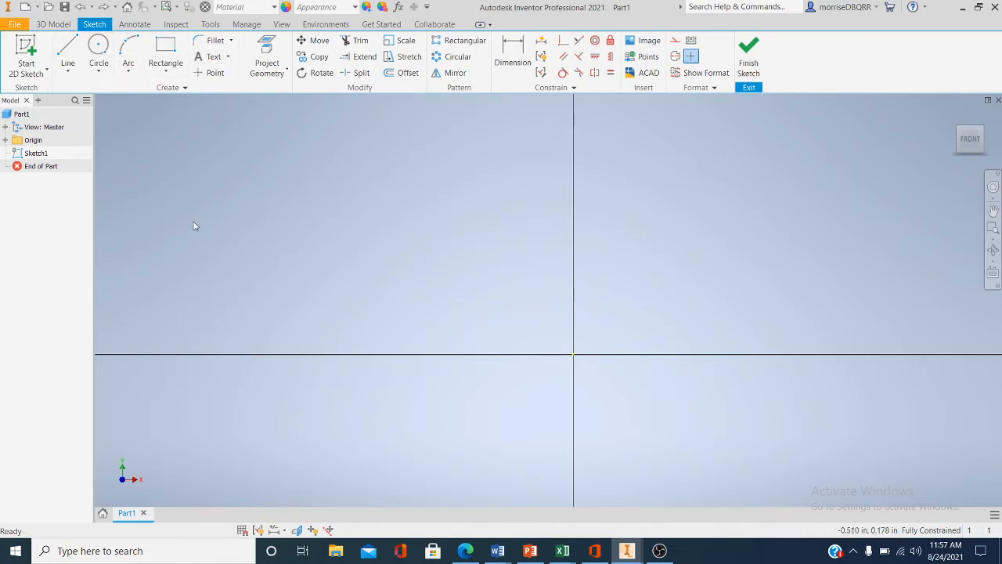
- Draw a 4 in horizontal line from the origin in the negative X direction
left_click(69, 73)
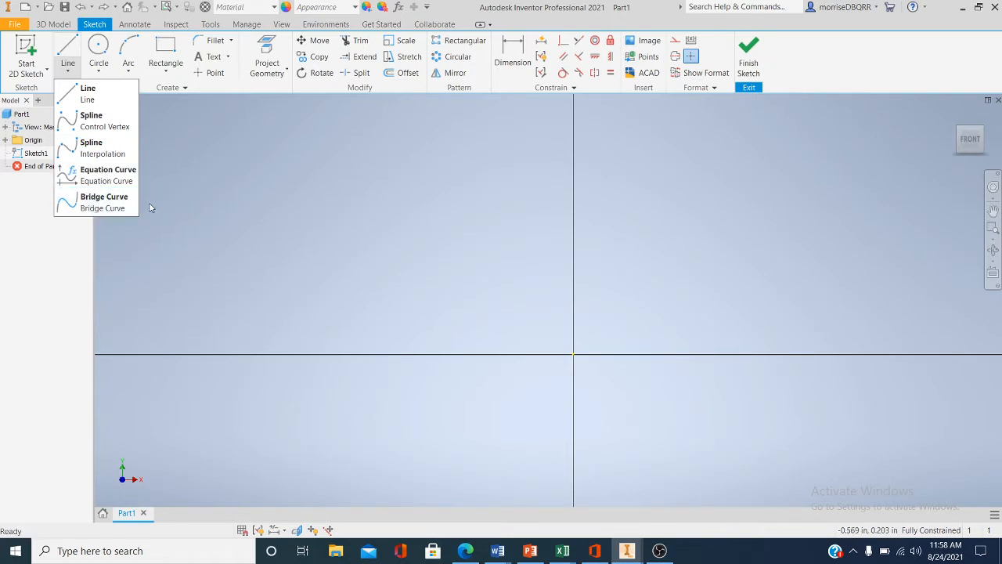
left_click(82, 94)
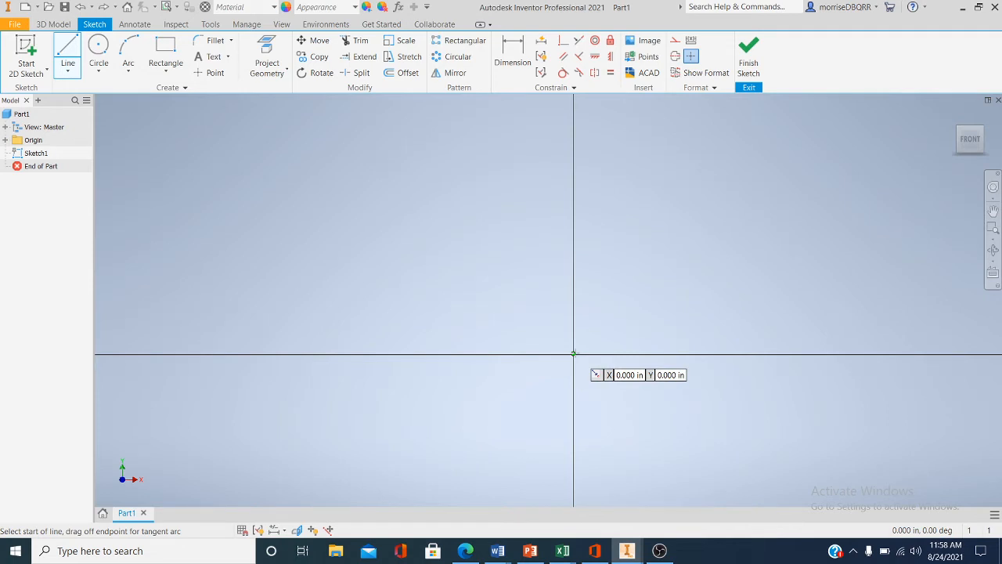
left_click(573, 354)
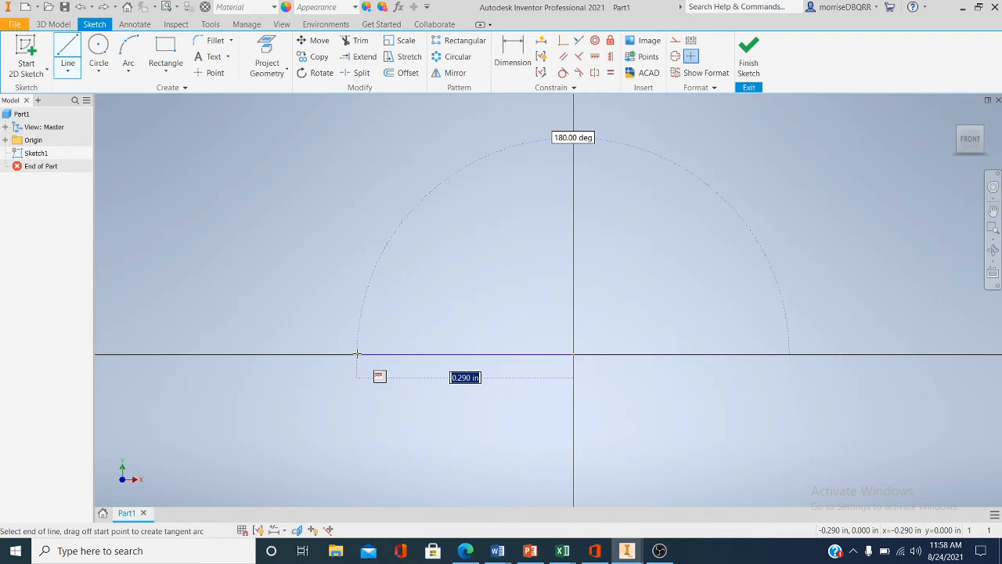
type("4")
key("Return")
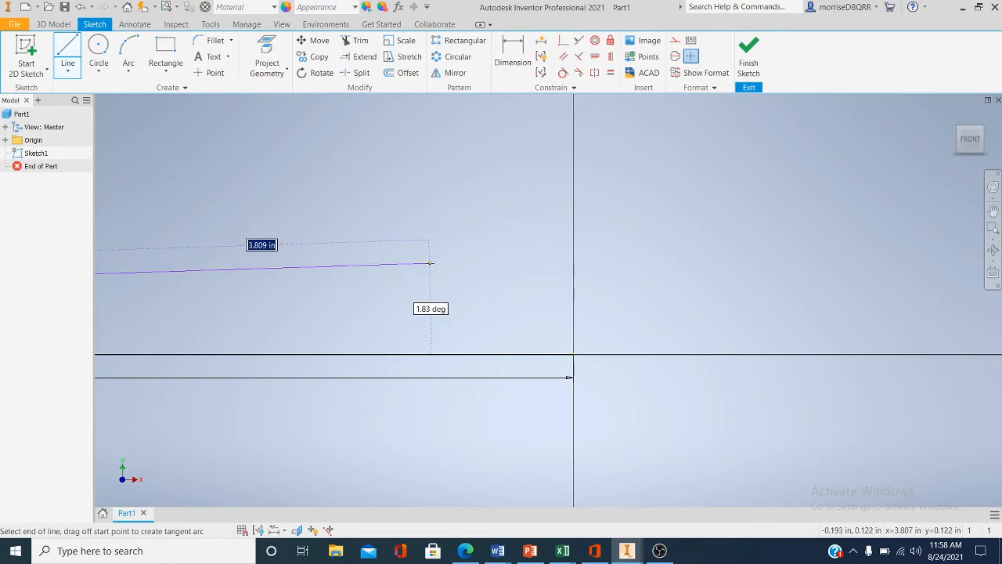
scroll(445, 280, "up", 3)
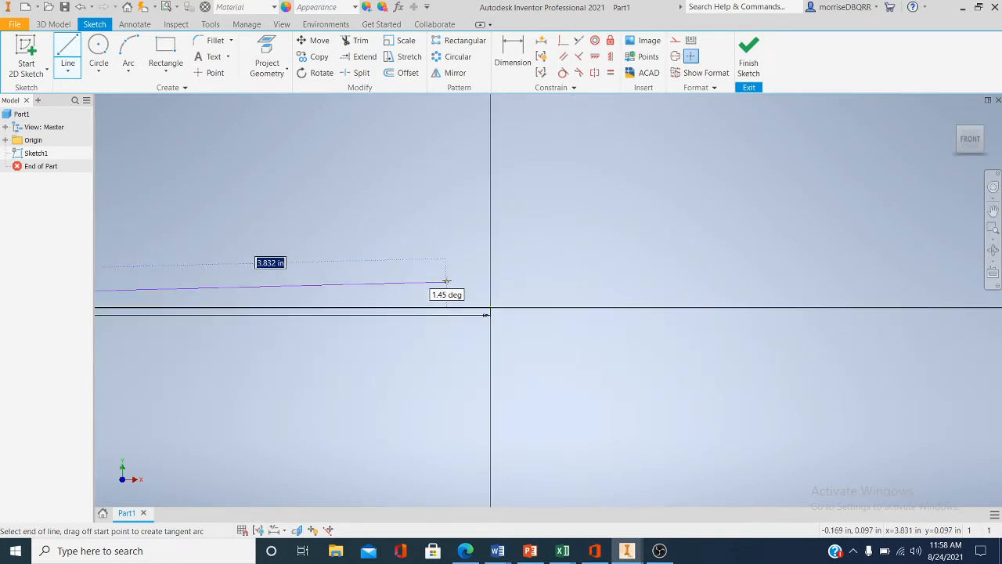
scroll(375, 243, "down", 2)
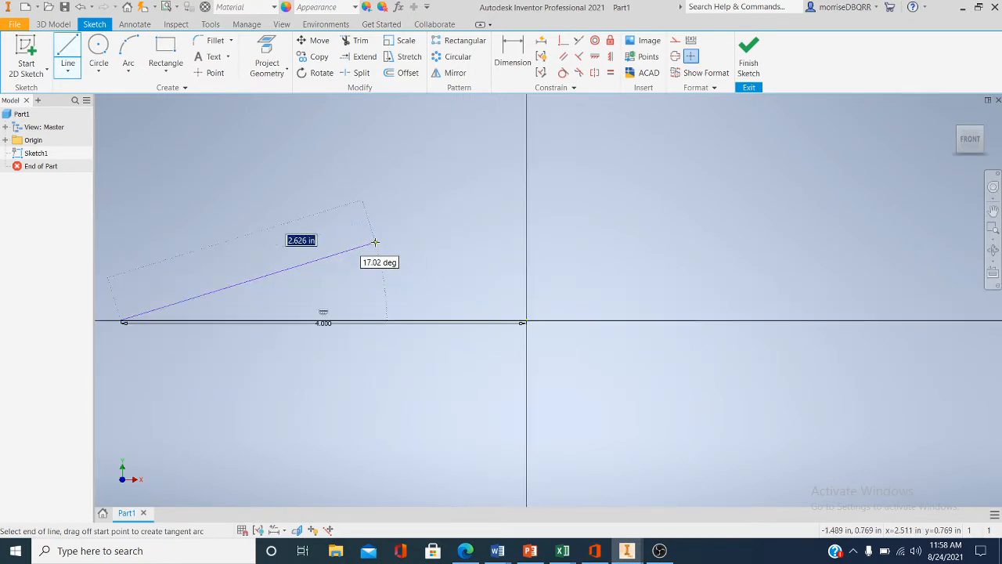
scroll(374, 242, "up", 2)
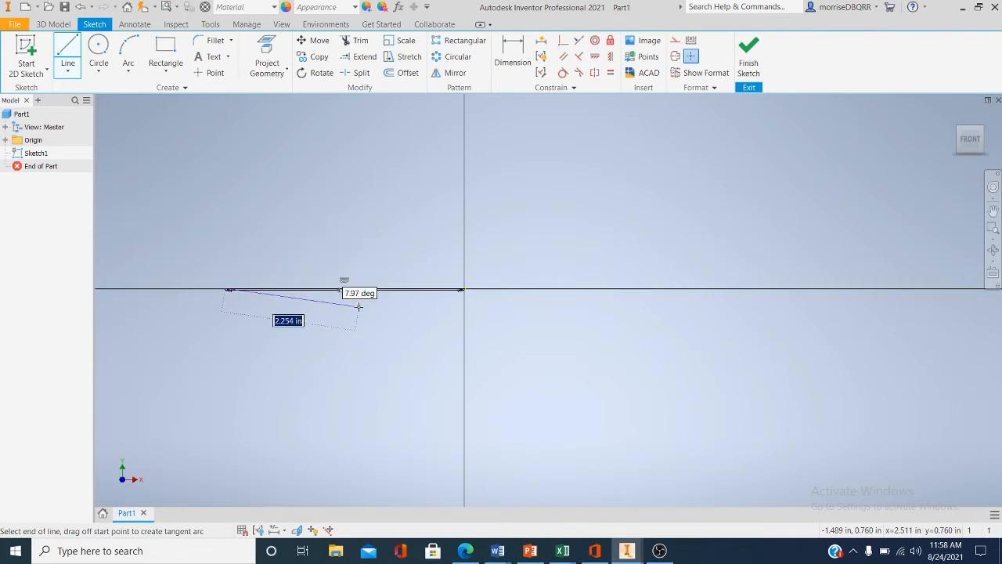
scroll(360, 305, "down", 2)
scroll(326, 282, "up", 5)
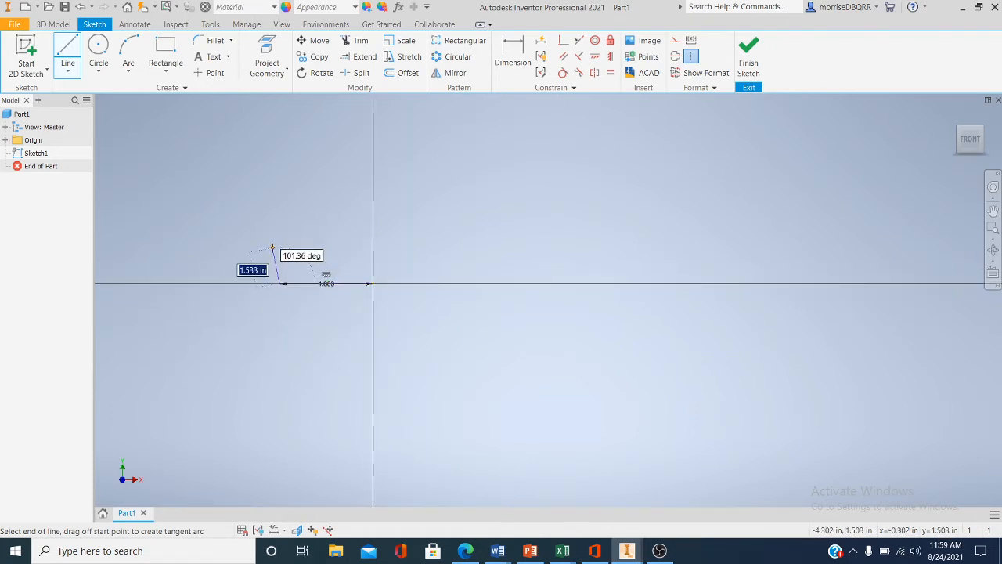
- Draw a 3 in vertical line upward from the outer end of the 4 in baseline
middle_click_drag(272, 249, 440, 266)
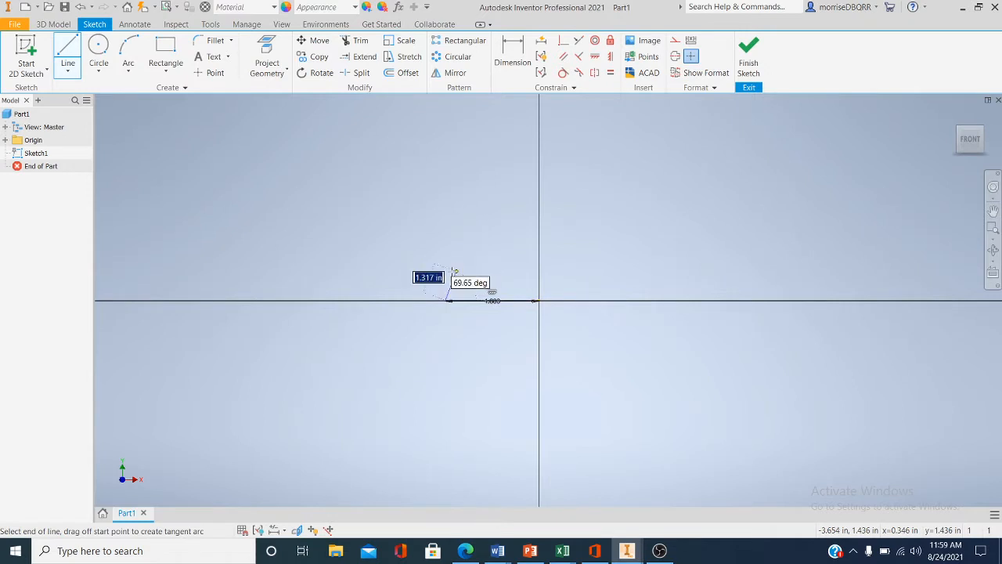
scroll(446, 266, "up", 5)
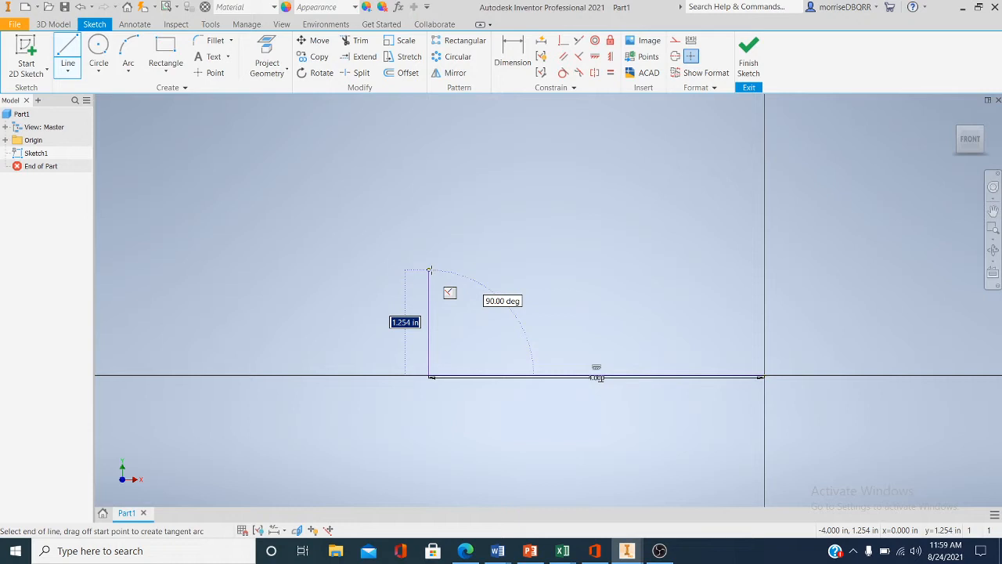
type("3")
key("Return")
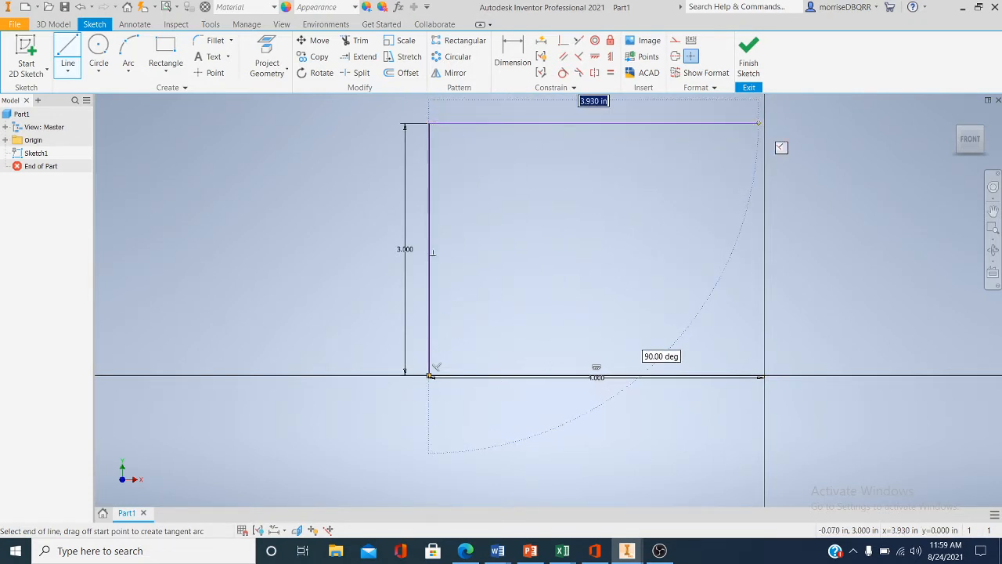
- Draw a 4 in line across the upper side, close the rectangle at the origin and end the line command
type("4")
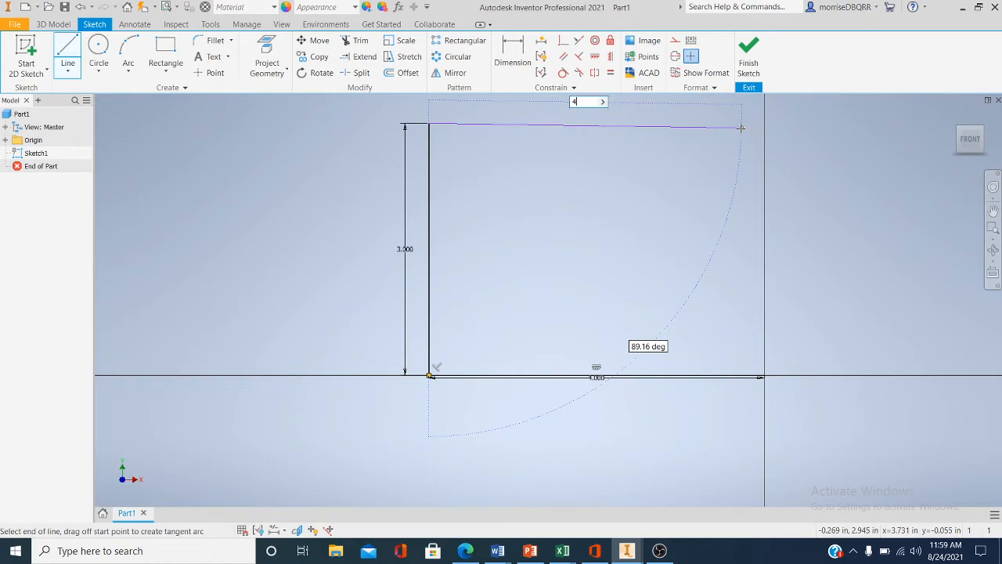
key("Return")
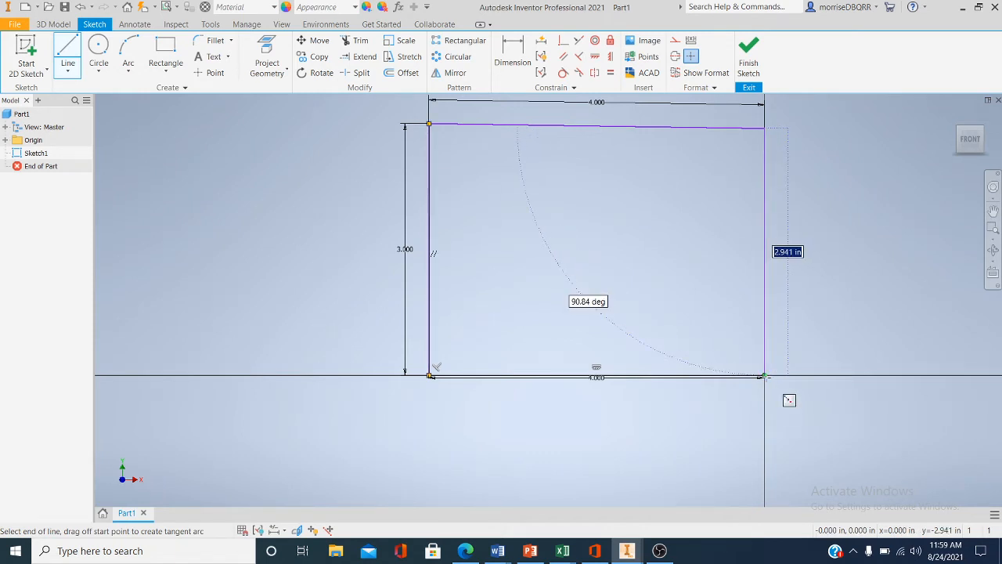
left_click(764, 376)
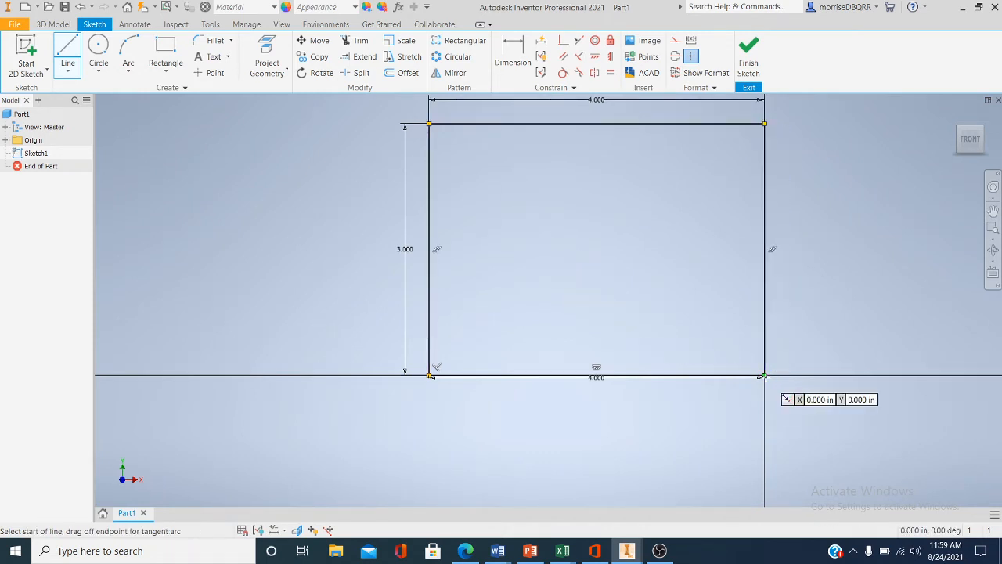
right_click(813, 255)
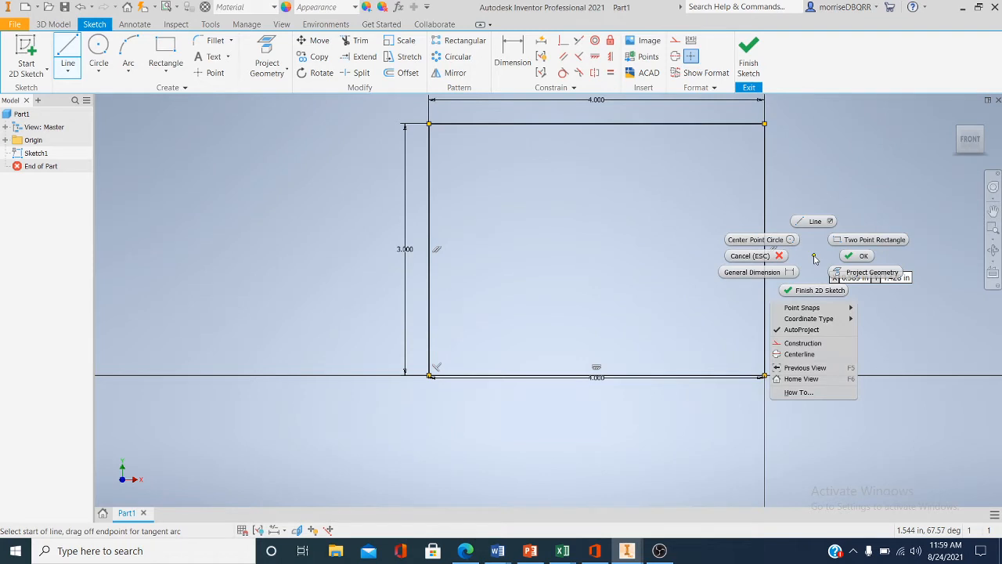
left_click(857, 257)
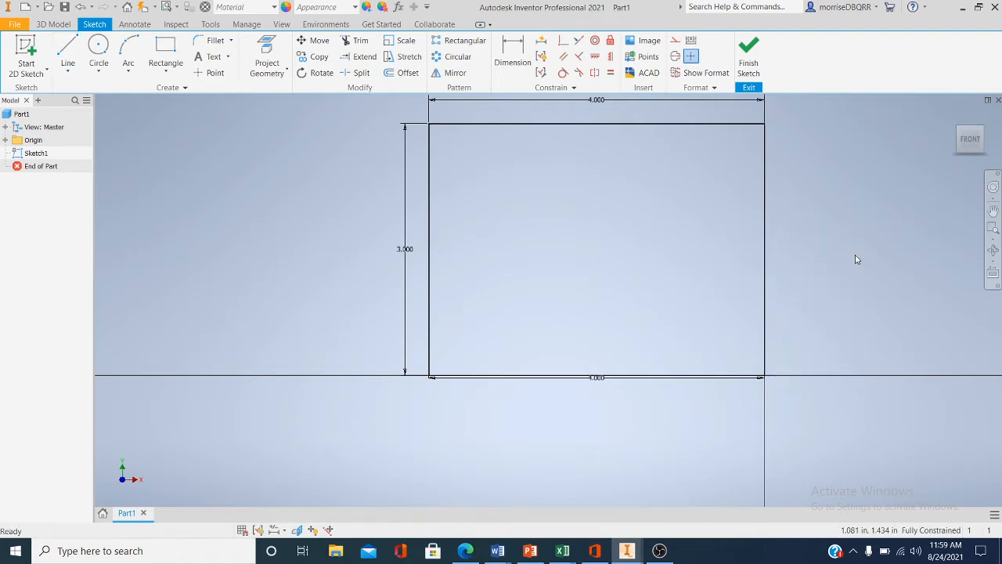
- Try to apply a horizontal constraint to the rectangle's upper line
middle_click_drag(676, 230, 636, 279)
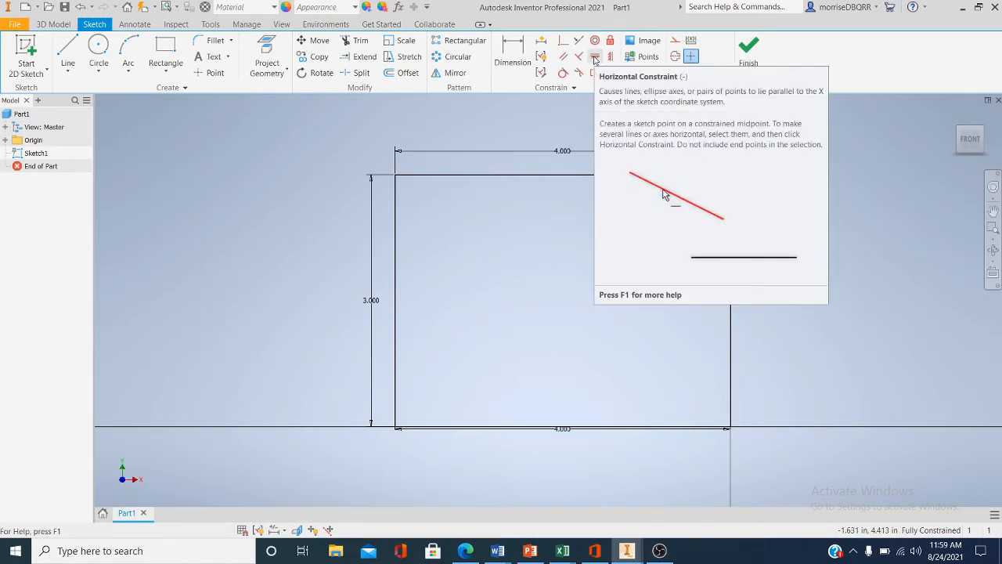
left_click(594, 58)
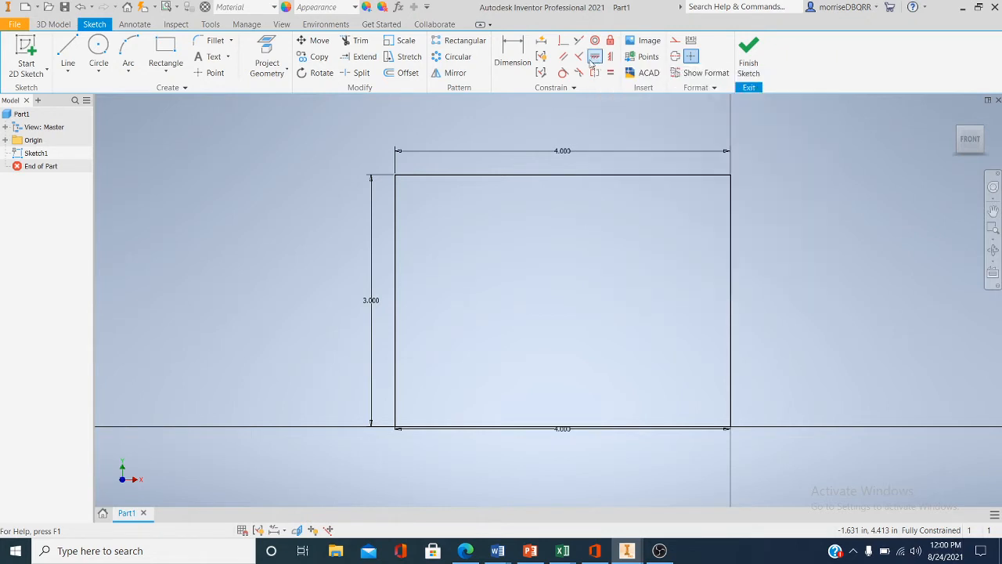
left_click(488, 174)
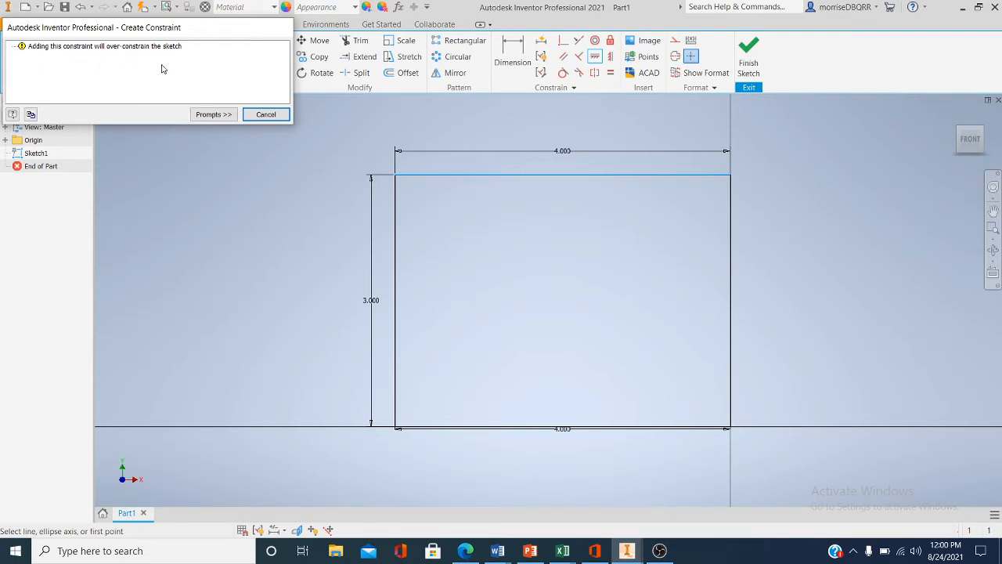
left_click(265, 115)
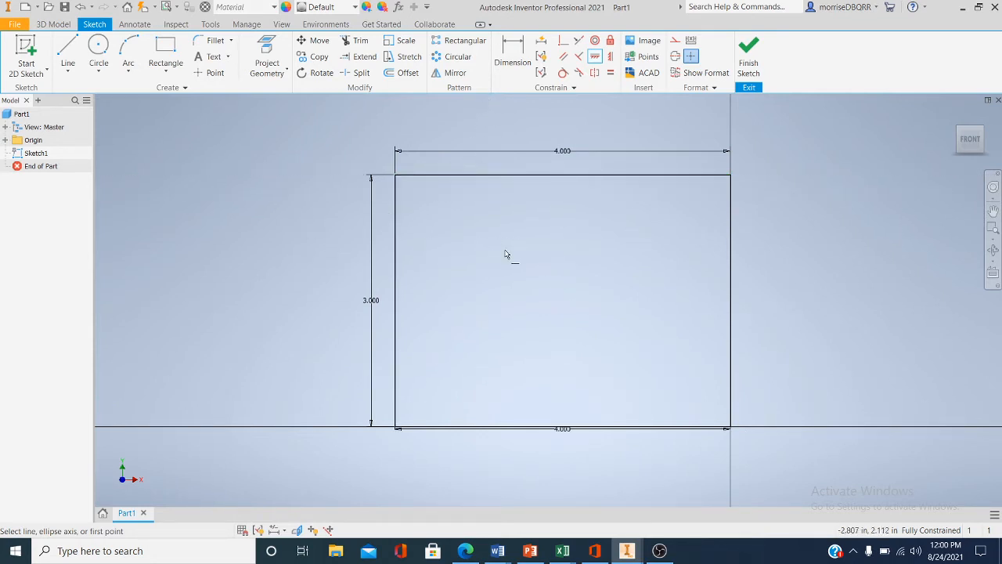
- Finish the rectangle sketch and return to 3D modelling
scroll(522, 252, "down", 3)
middle_click_drag(523, 257, 500, 279)
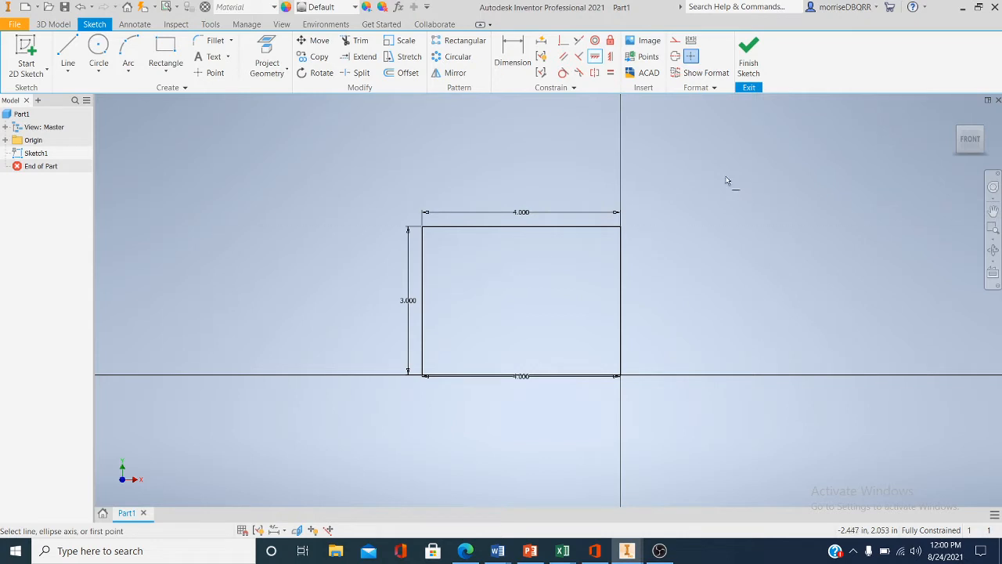
left_click(753, 66)
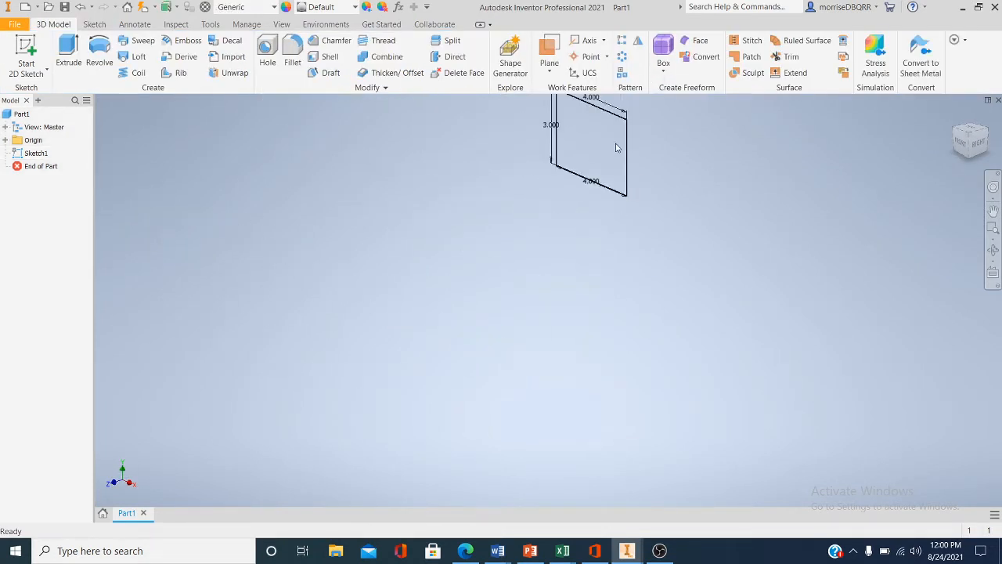
- Extrude the rectangular profile 1 in in the flipped direction, after trying the symmetric and asymmetric directions
mouse_move(615, 145)
middle_mouse_down()
mouse_move(575, 289)
mouse_move(545, 302)
middle_mouse_up()
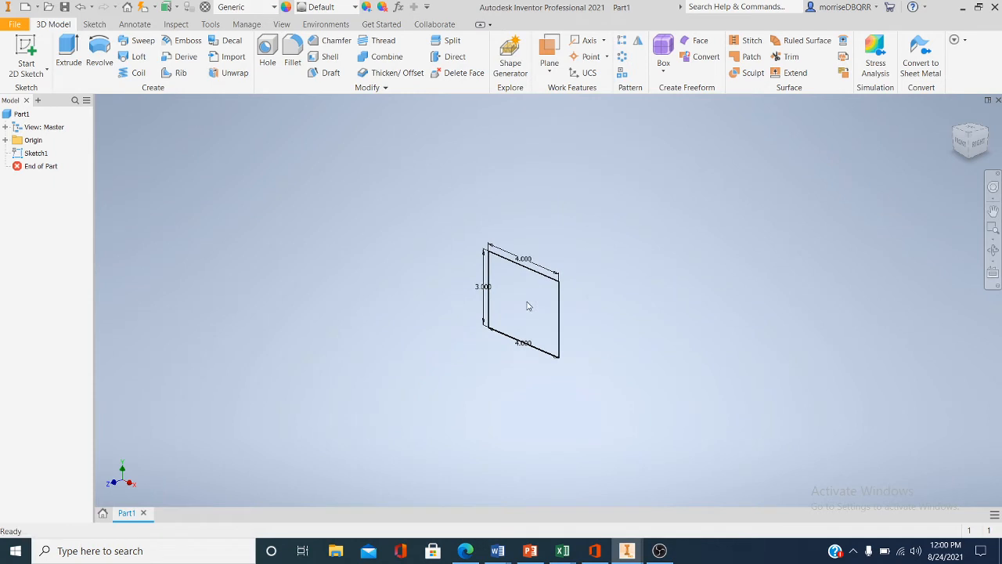
scroll(528, 306, "up", 3)
scroll(527, 303, "up", 3)
scroll(528, 304, "down", 3)
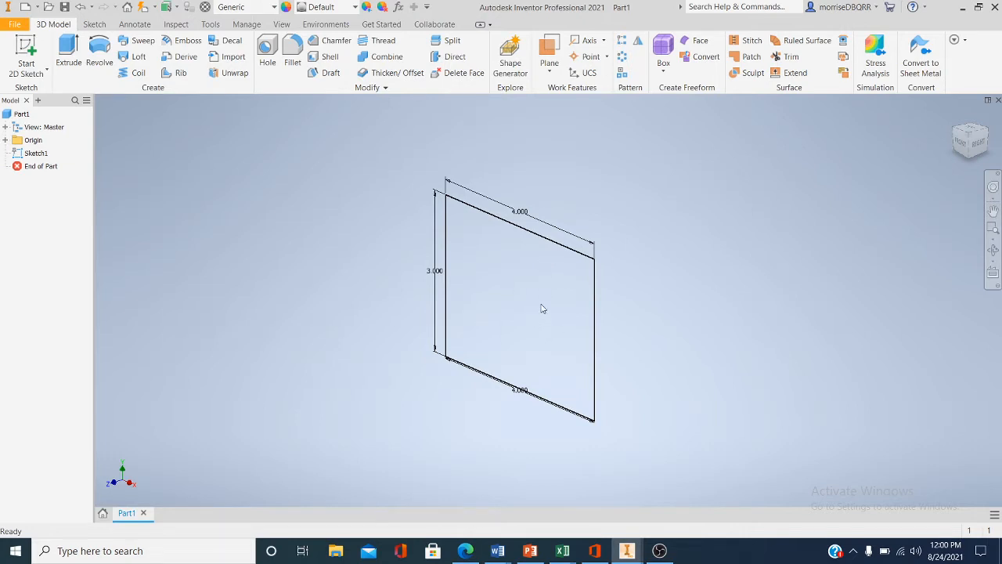
left_click(76, 61)
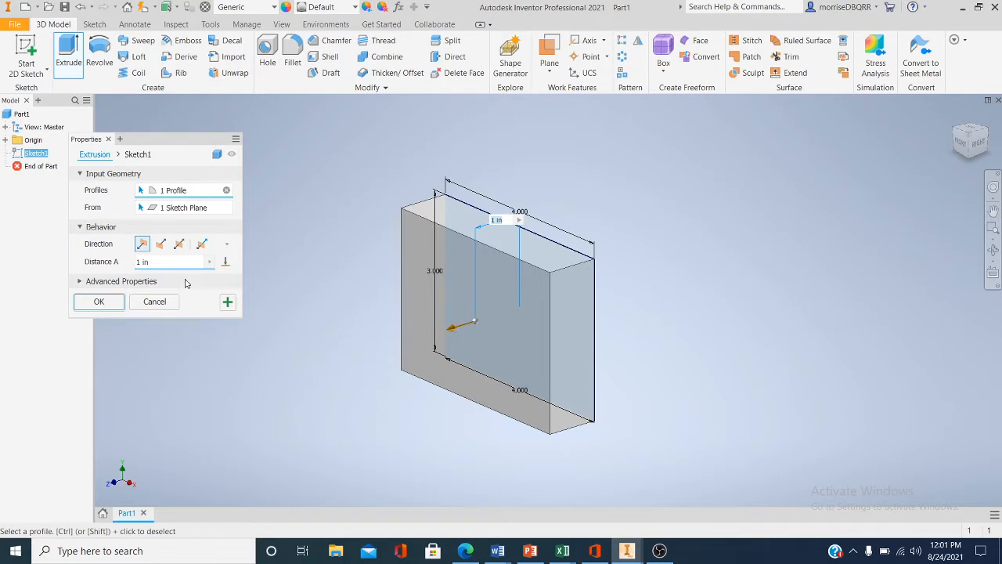
left_click(160, 245)
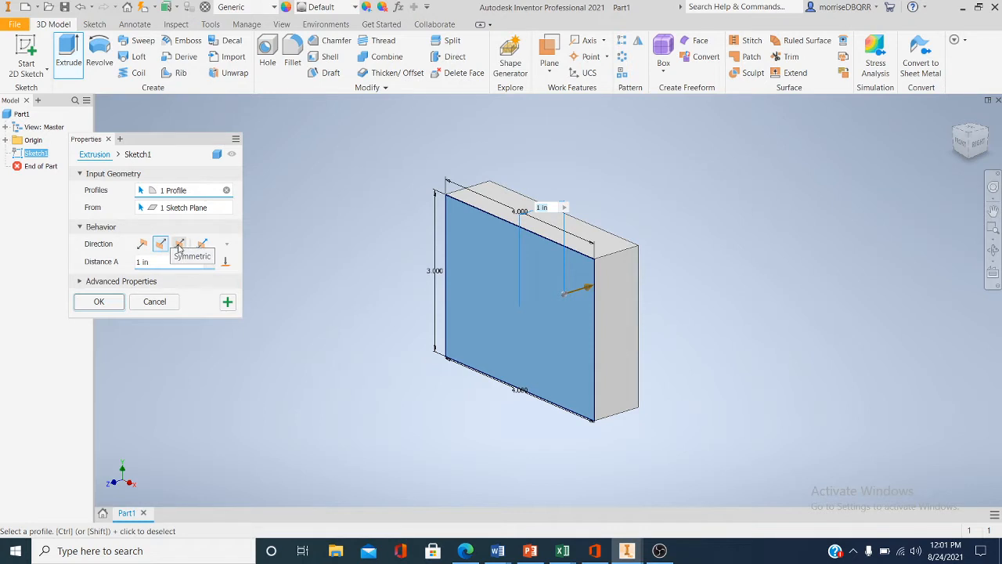
left_click(179, 245)
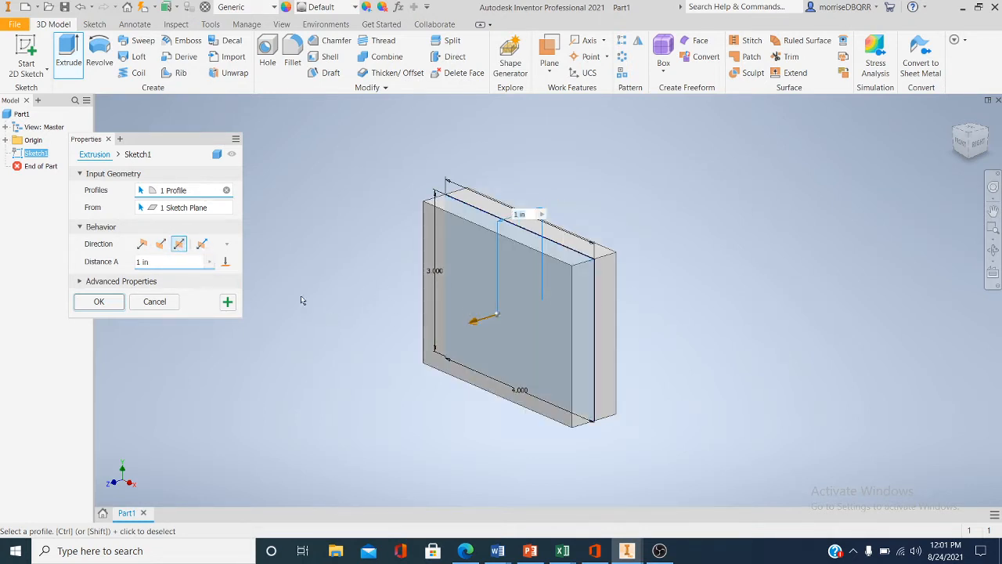
left_click(206, 248)
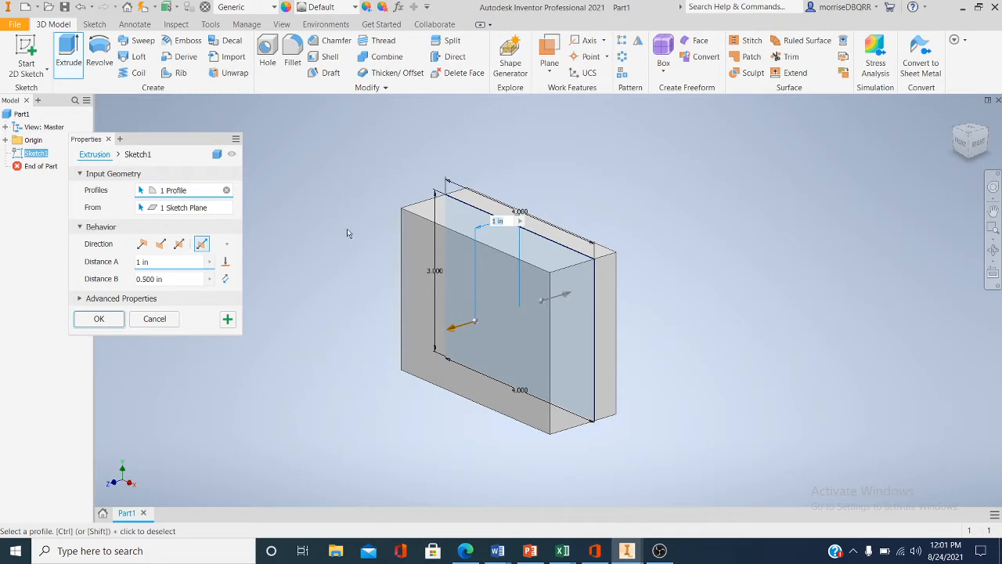
left_click(160, 243)
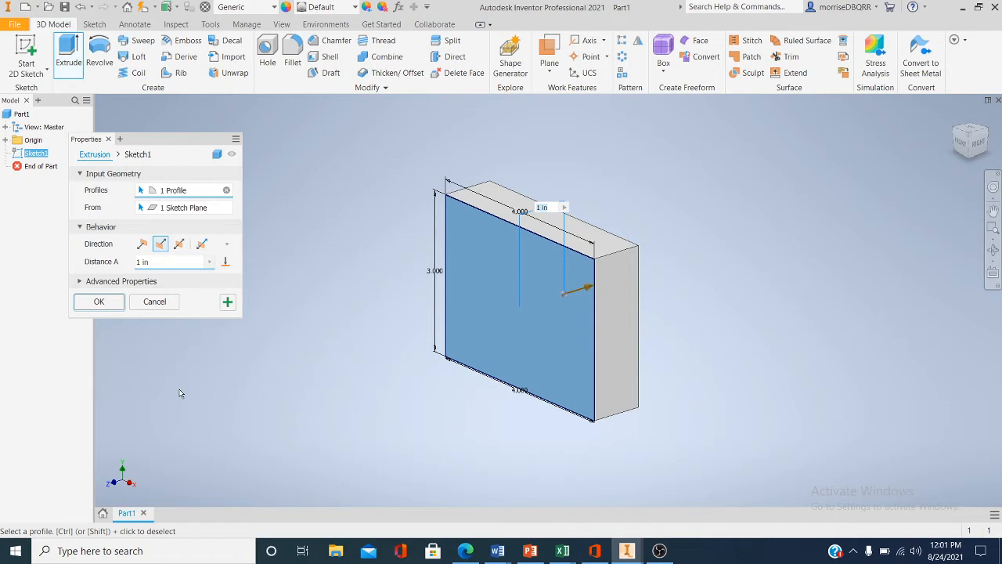
left_click(96, 302)
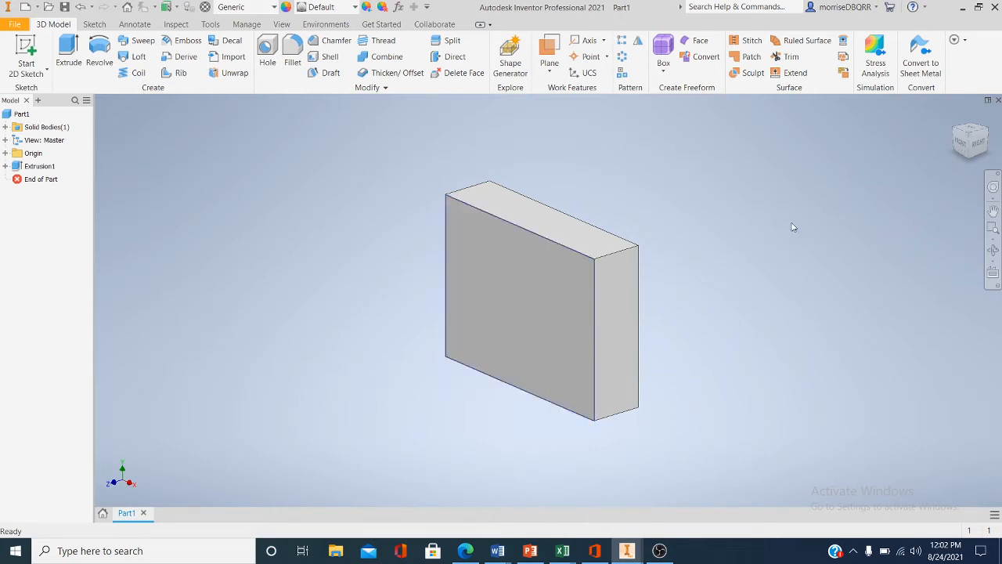
- Examine the block from its front, bottom, back, top, right and left faces, returning to the front view
left_click(962, 147)
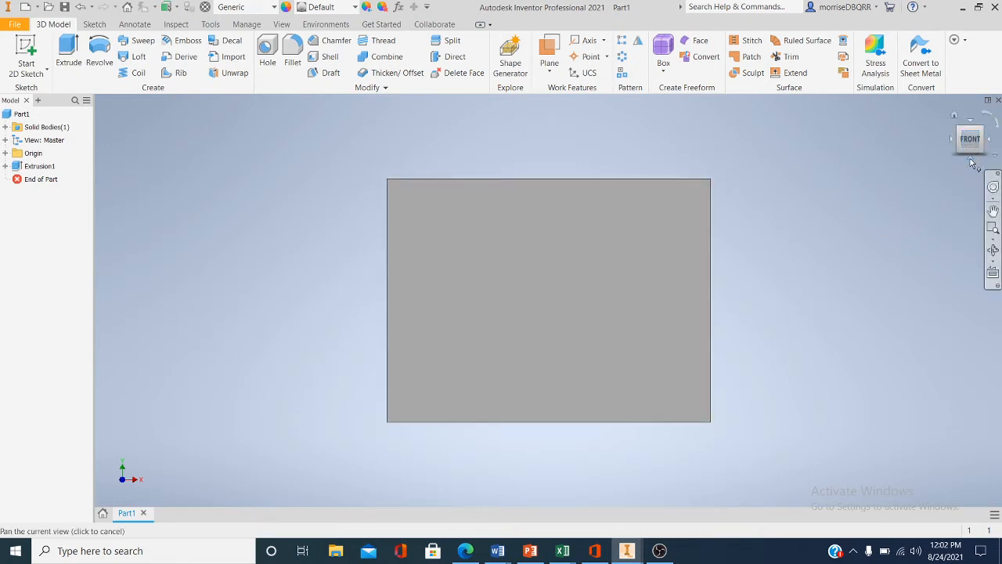
left_click(970, 162)
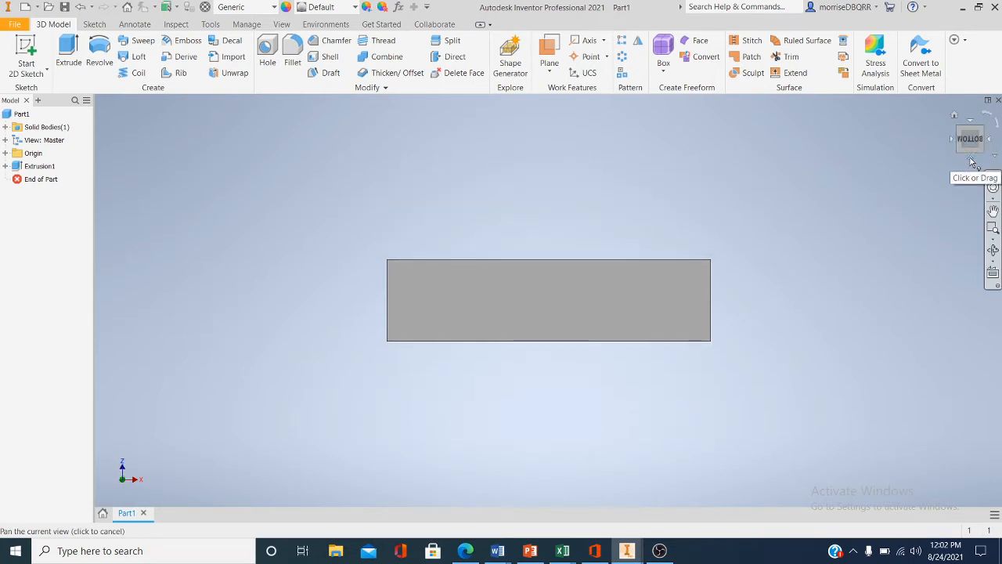
left_click(971, 162)
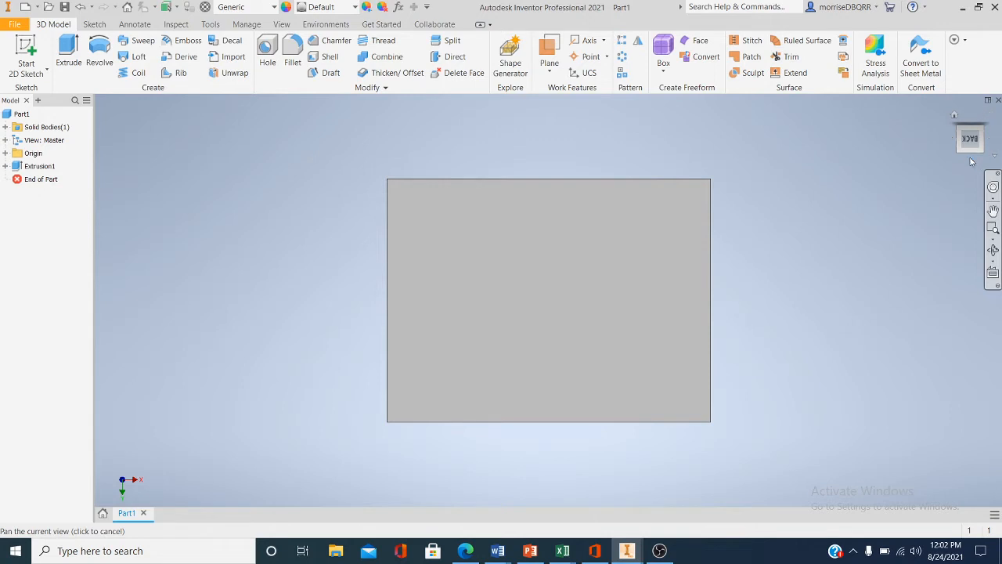
left_click(970, 162)
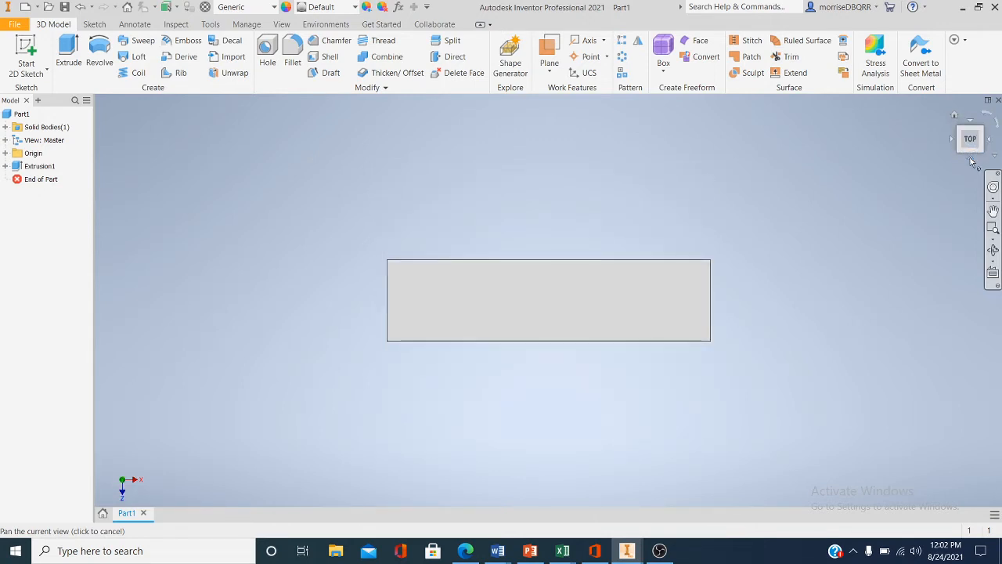
left_click(971, 162)
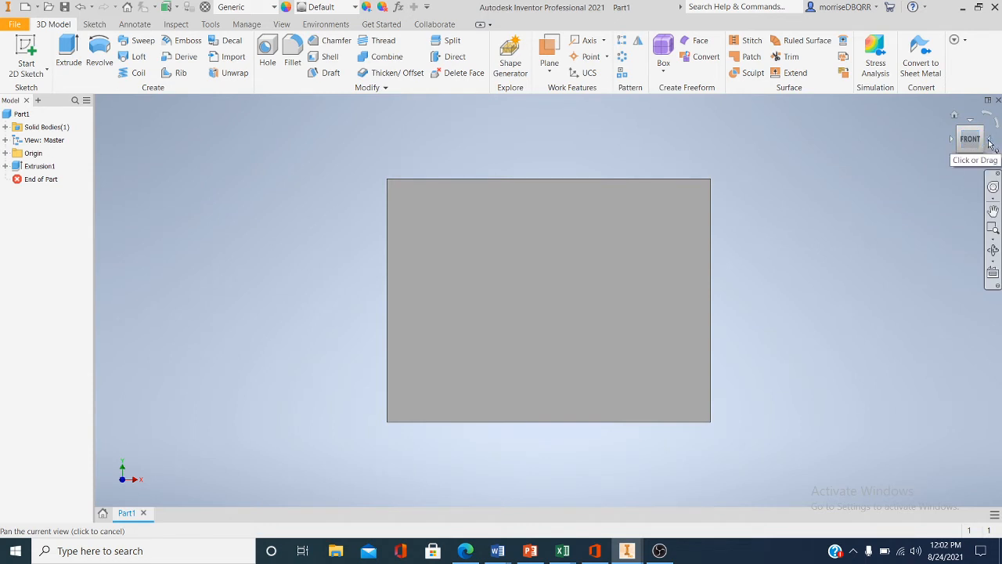
left_click(990, 143)
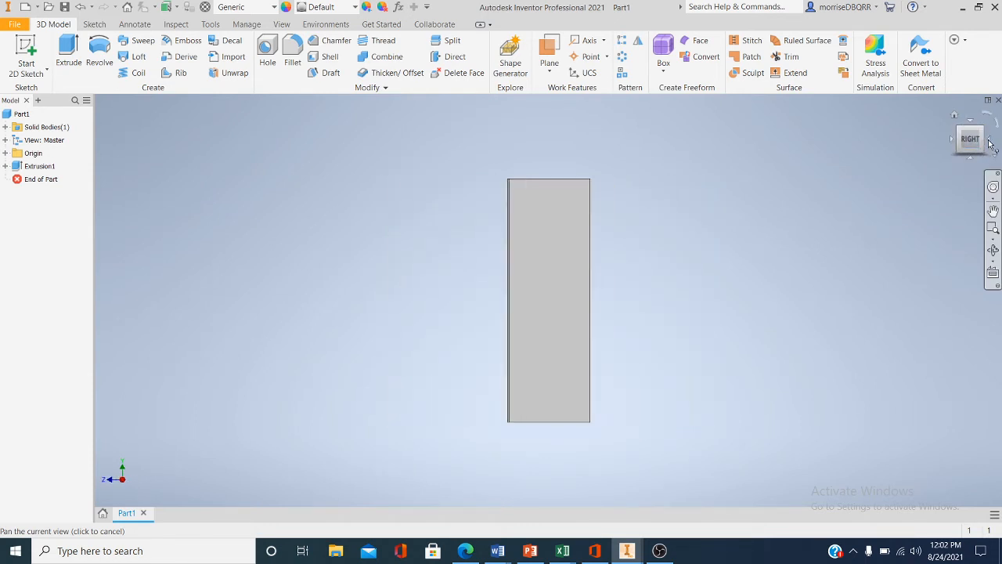
left_click(990, 143)
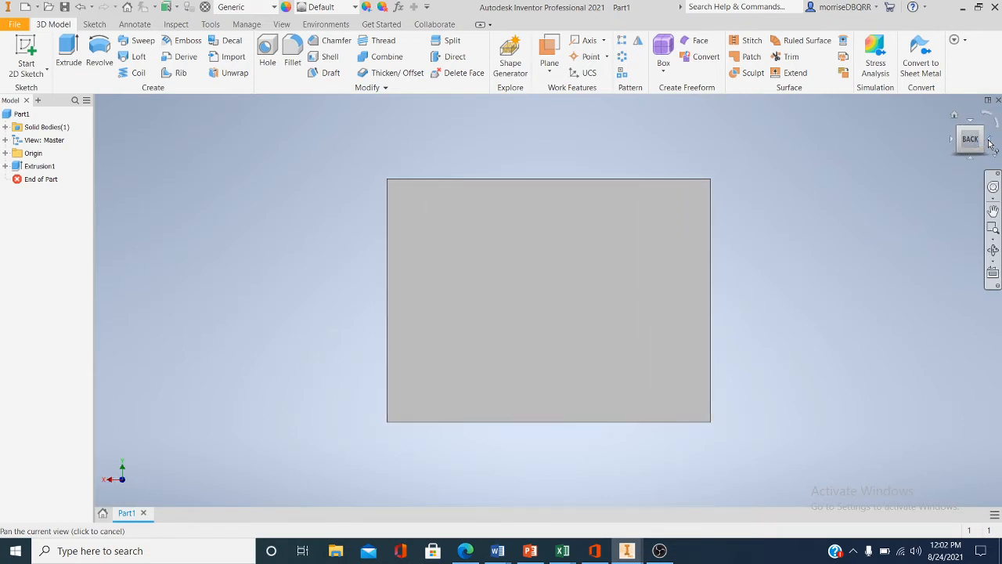
left_click(990, 143)
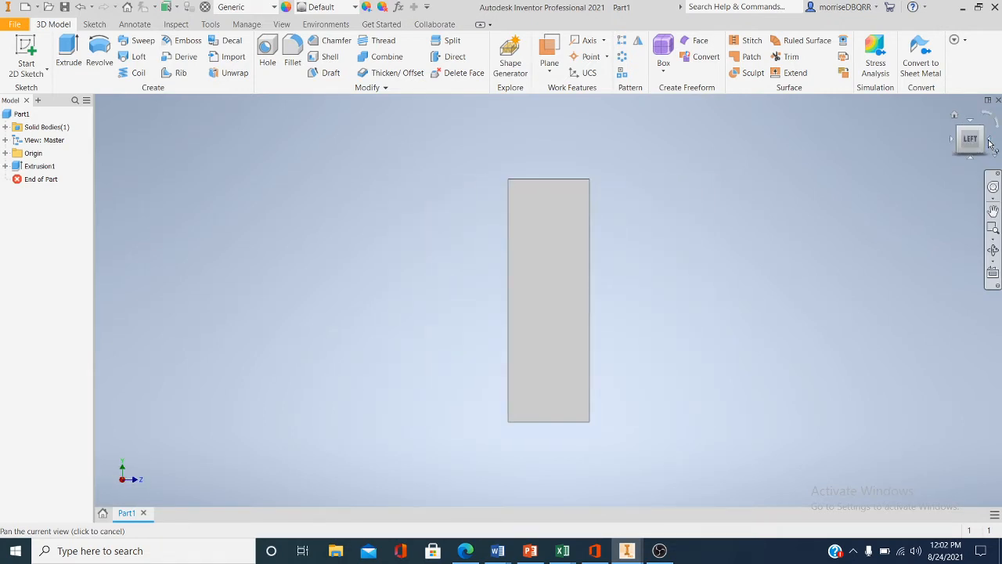
left_click(990, 143)
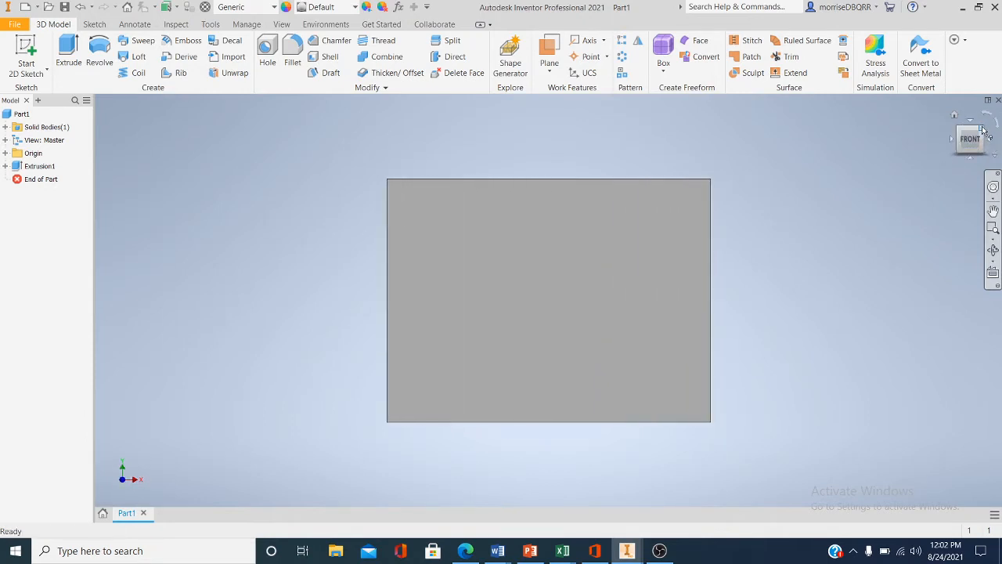
- Examine the block from several isometric corner views, finishing at the corner between its front, left and bottom faces
left_click(984, 133)
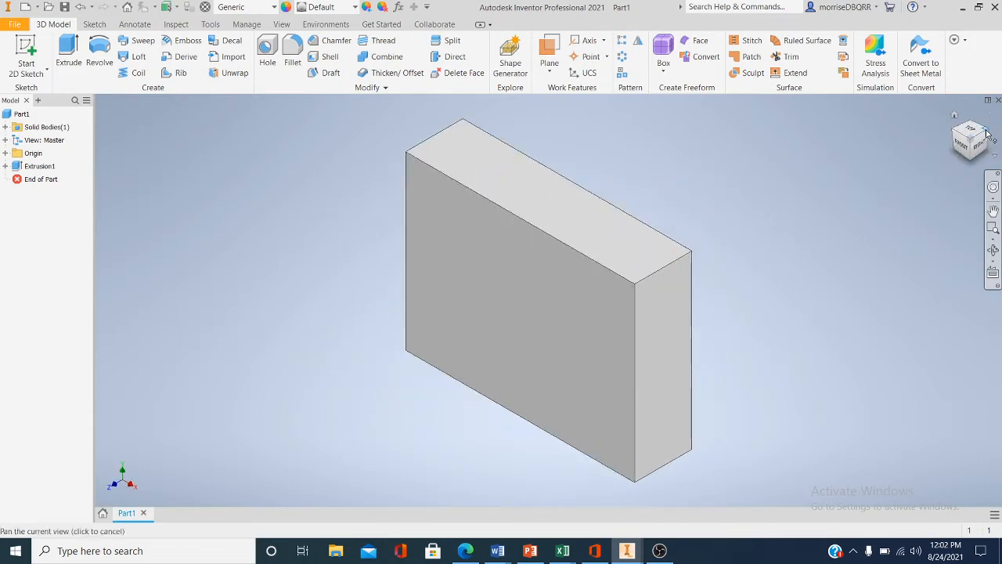
left_click(985, 134)
left_click(985, 135)
left_click(986, 135)
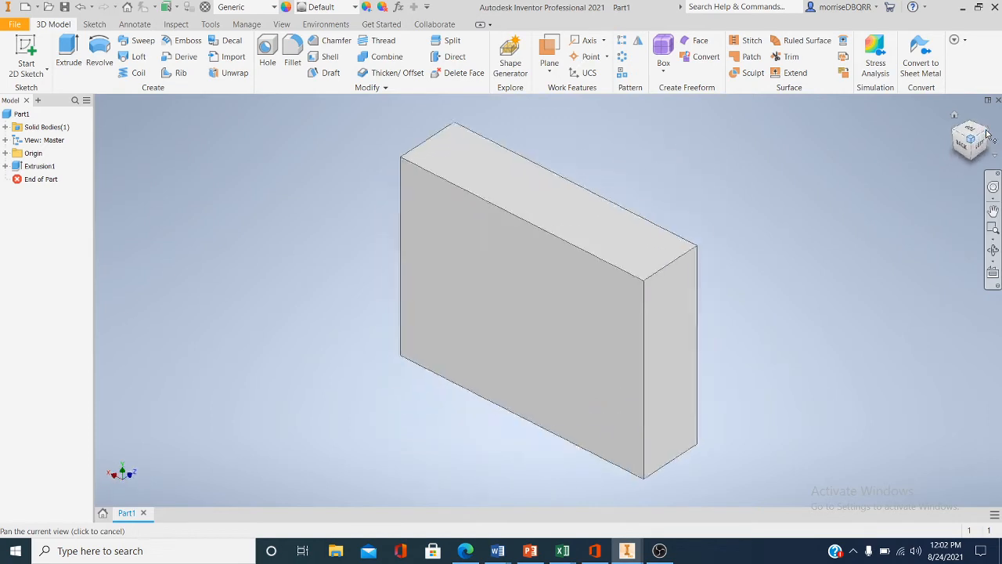
left_click(986, 135)
left_click(986, 135)
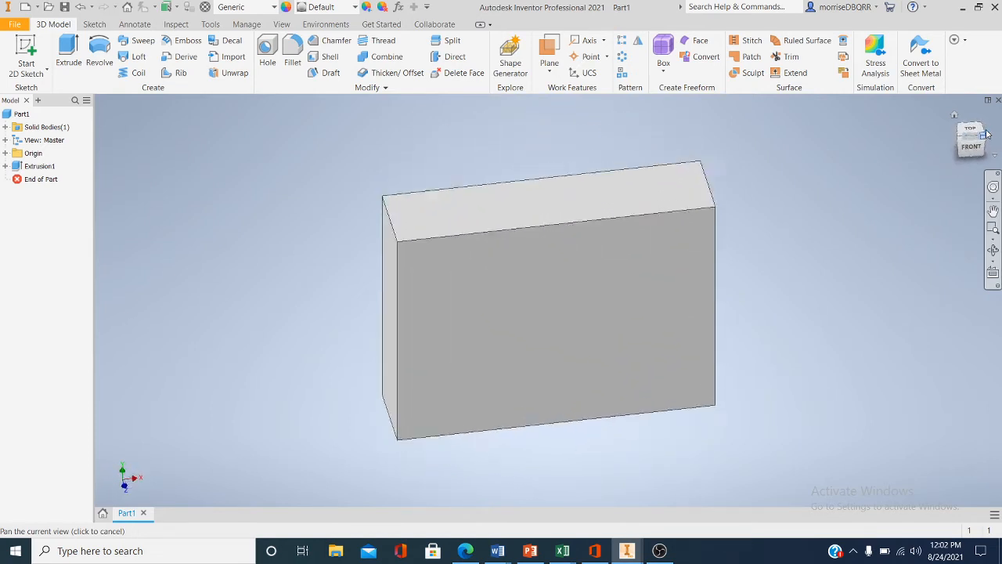
left_click(952, 154)
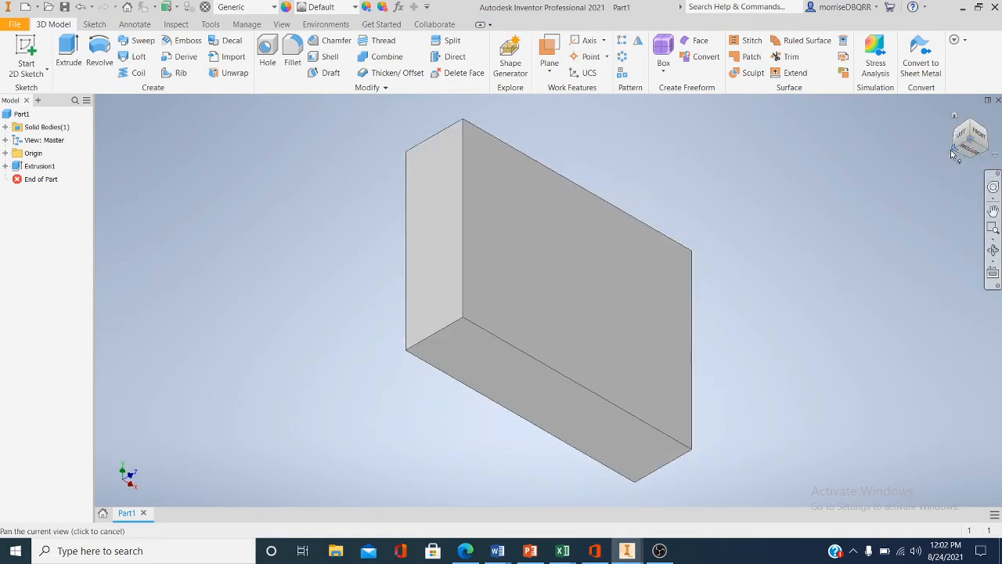
- Examine the block from its lower corner views, finishing at the corner between its front, right and top faces
left_click(950, 149)
left_click(950, 149)
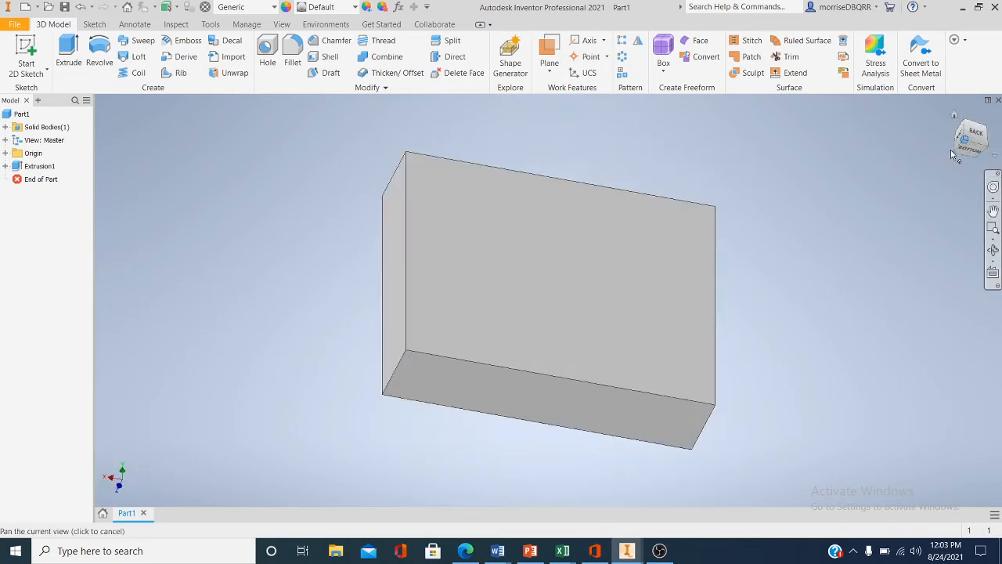
left_click(950, 149)
left_click(950, 149)
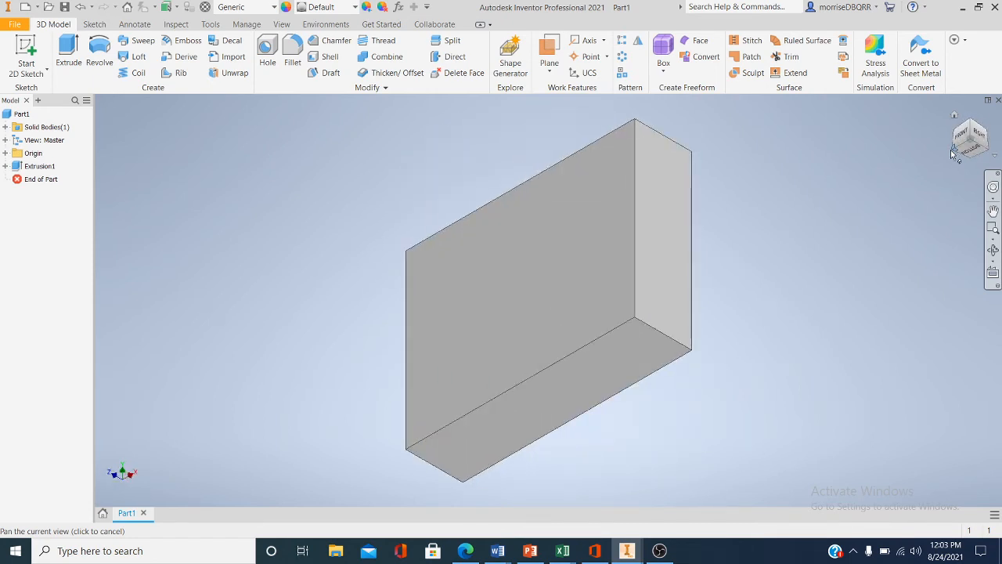
left_click(951, 150)
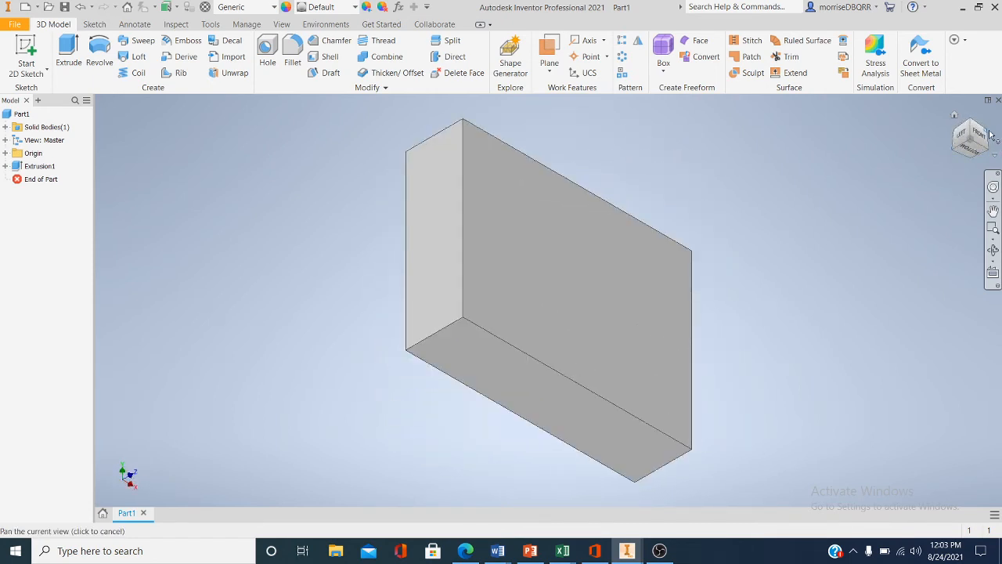
left_click(991, 135)
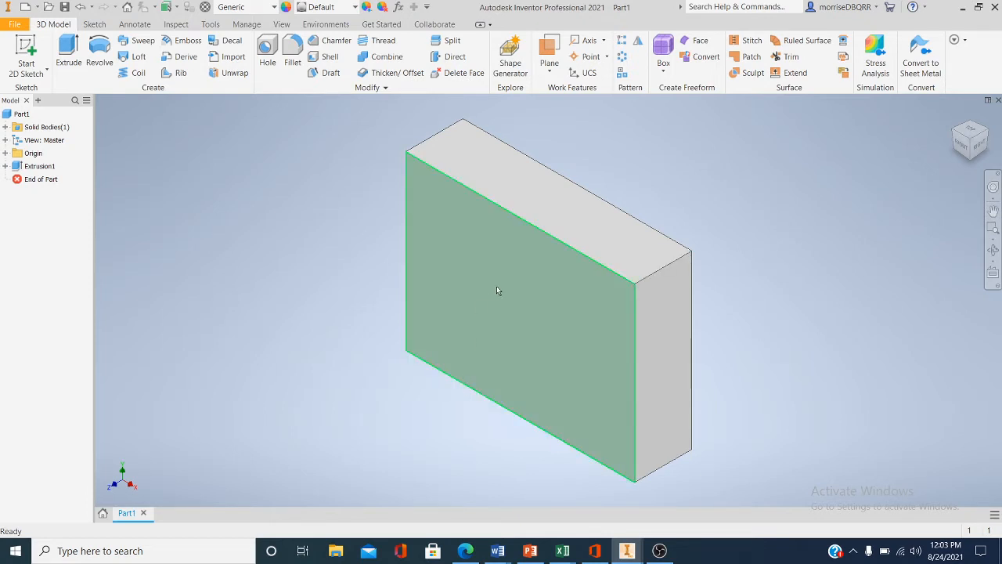
- Start a 2D sketch on the block's large front face
left_click(23, 74)
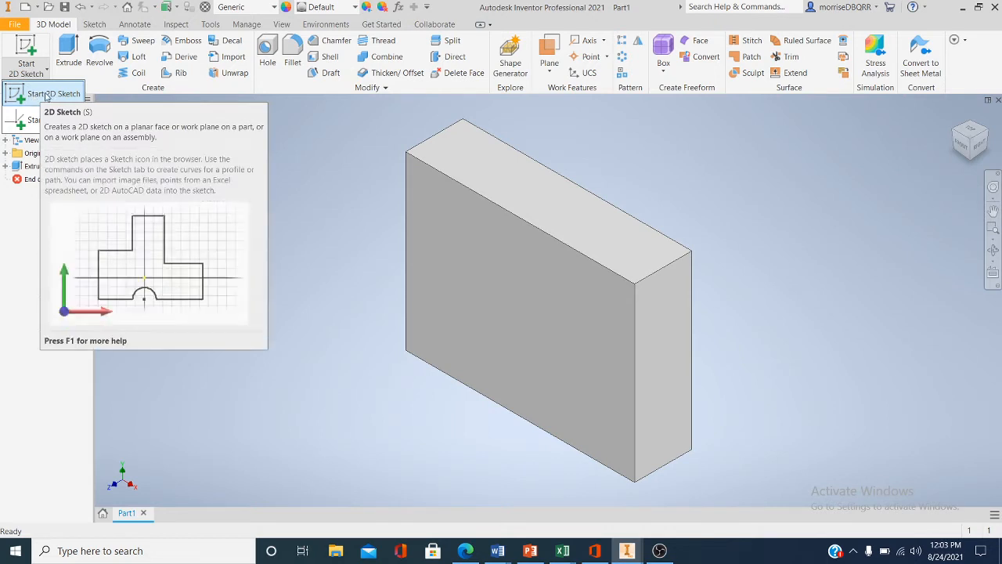
left_click(51, 97)
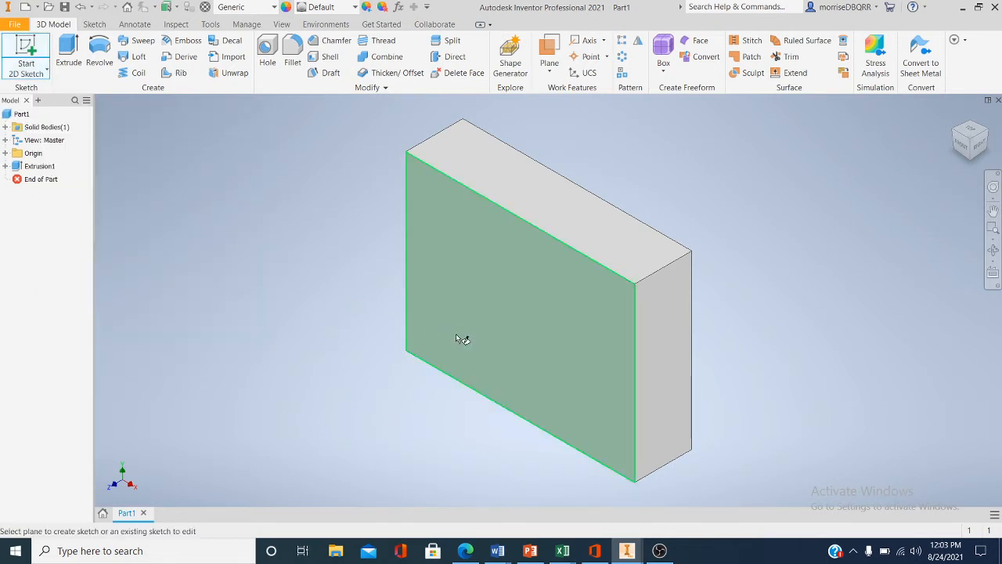
left_click(473, 283)
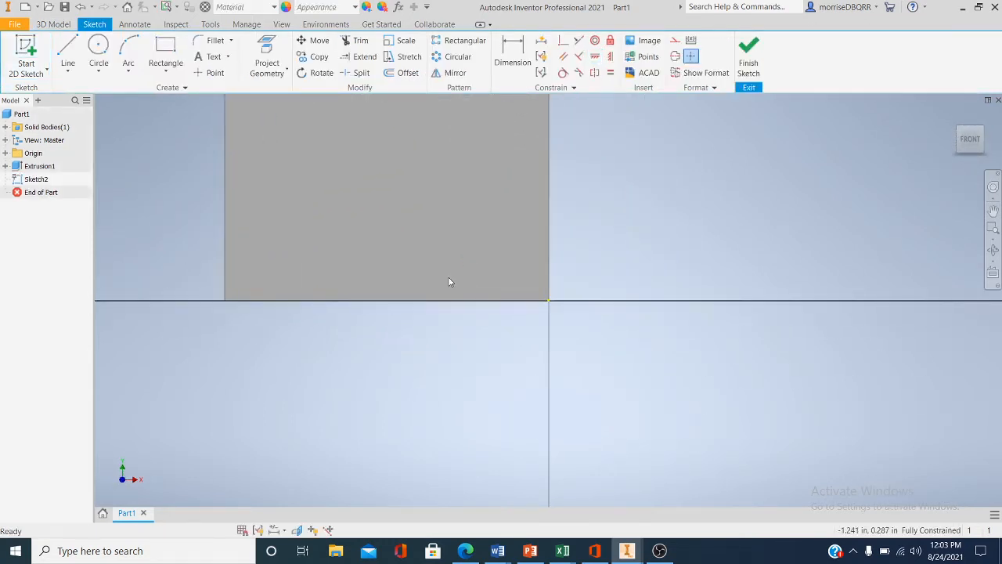
- Sketch a two-point rectangle 1 in wide and 3 in high from the front face's upper-left corner
scroll(420, 233, "down", 3)
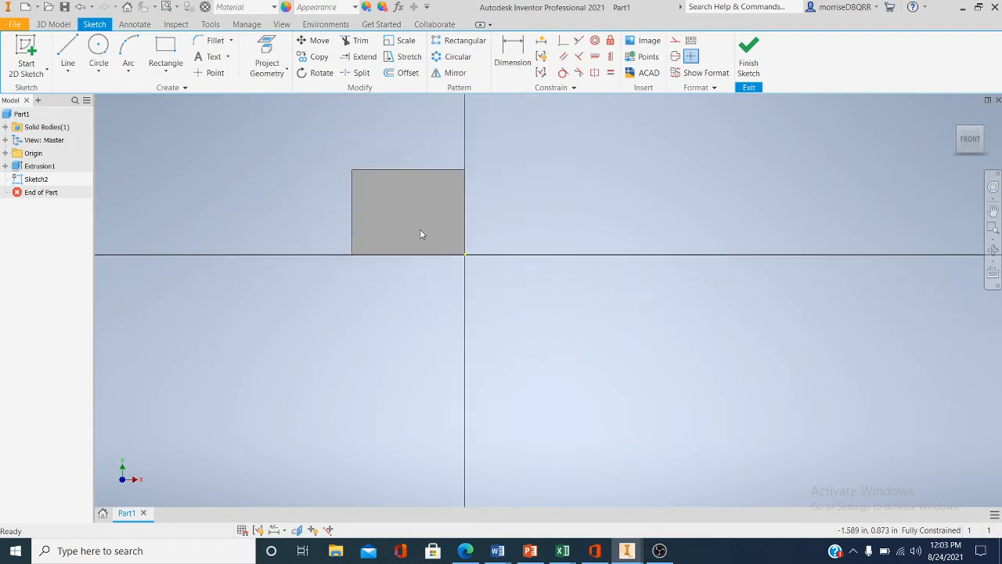
scroll(420, 234, "up", 2)
scroll(421, 233, "down", 2)
scroll(420, 227, "up", 2)
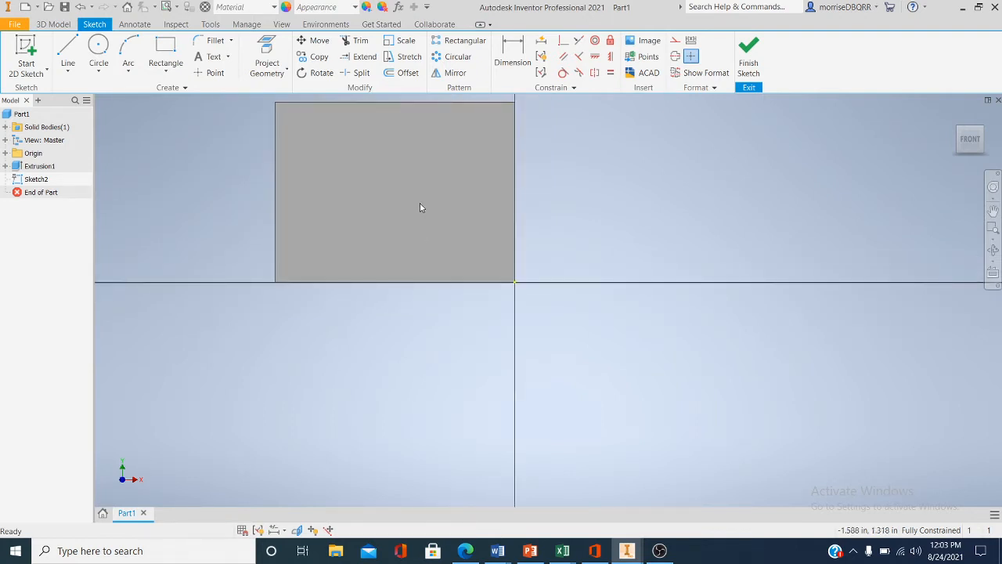
mouse_move(421, 207)
middle_mouse_down()
mouse_move(510, 284)
mouse_move(569, 294)
middle_mouse_up()
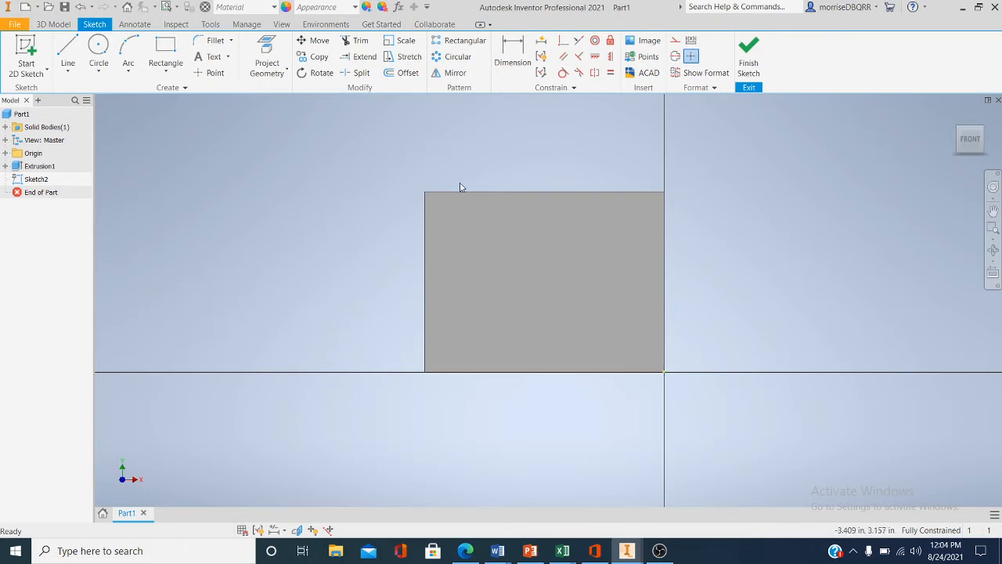
left_click(166, 73)
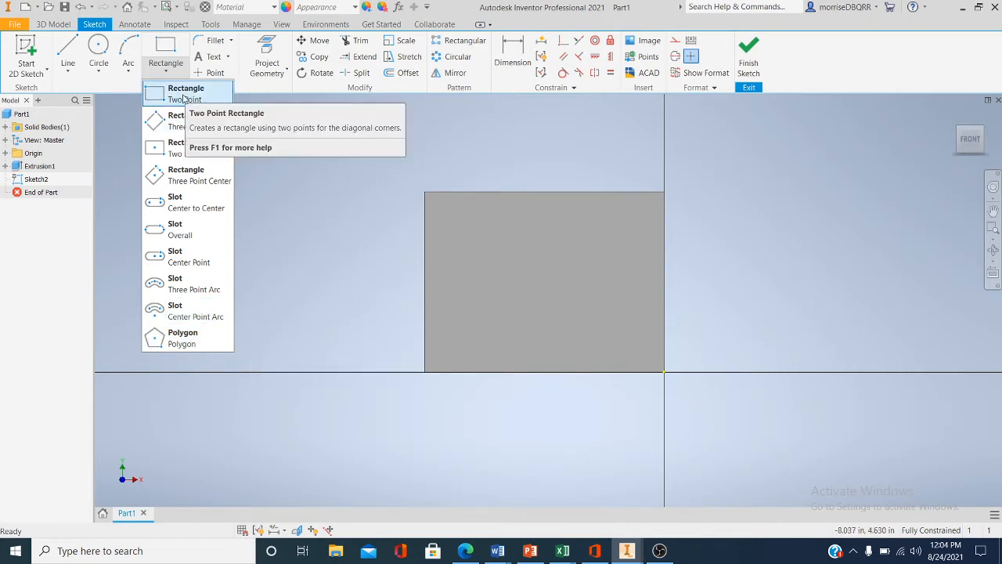
left_click(185, 93)
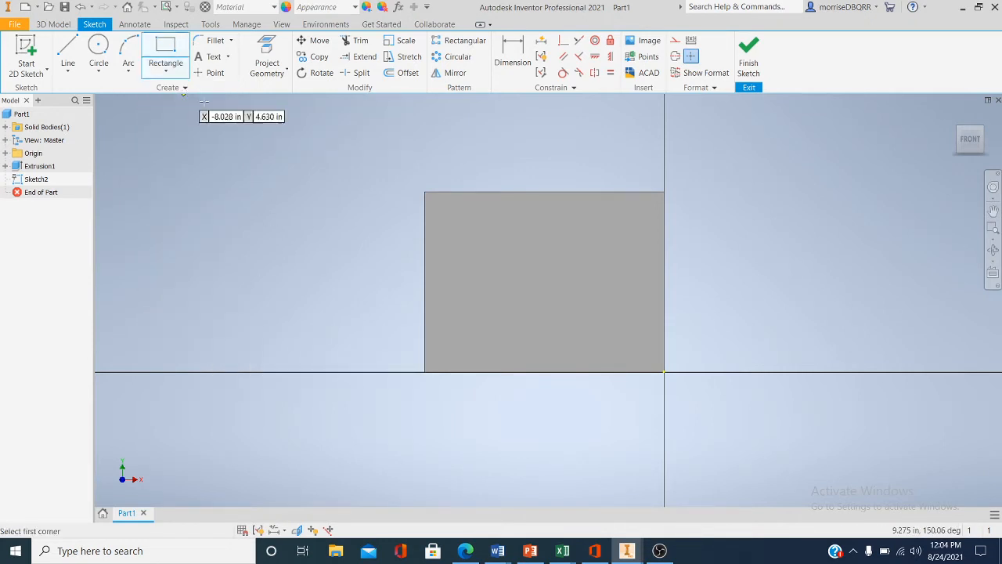
left_click(424, 192)
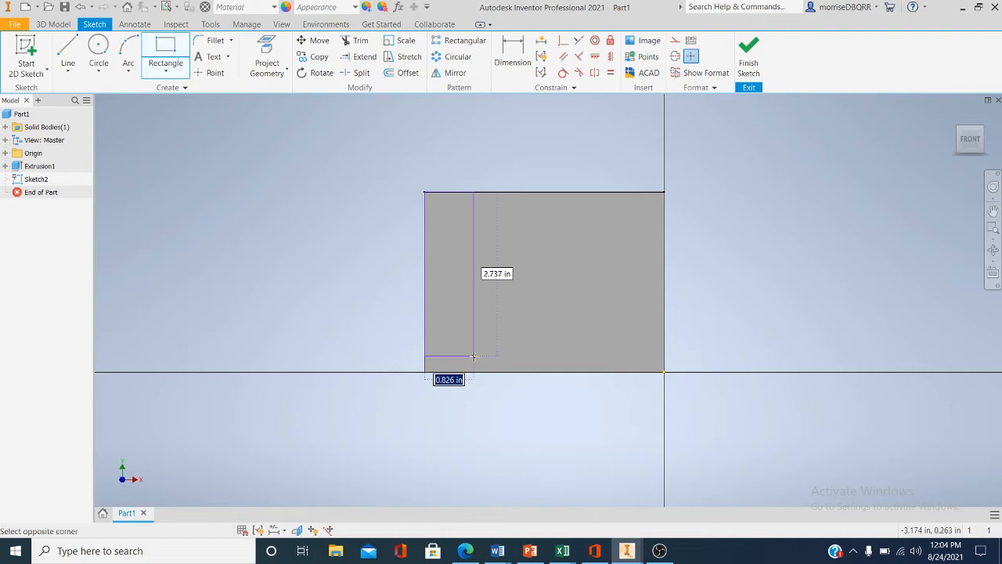
type("1")
key("Tab")
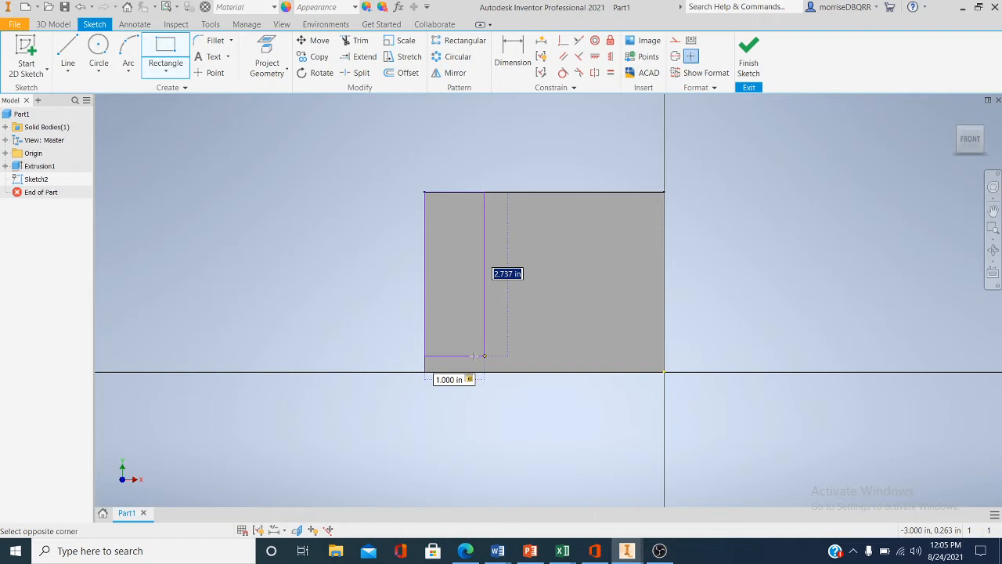
type("3")
key("Return")
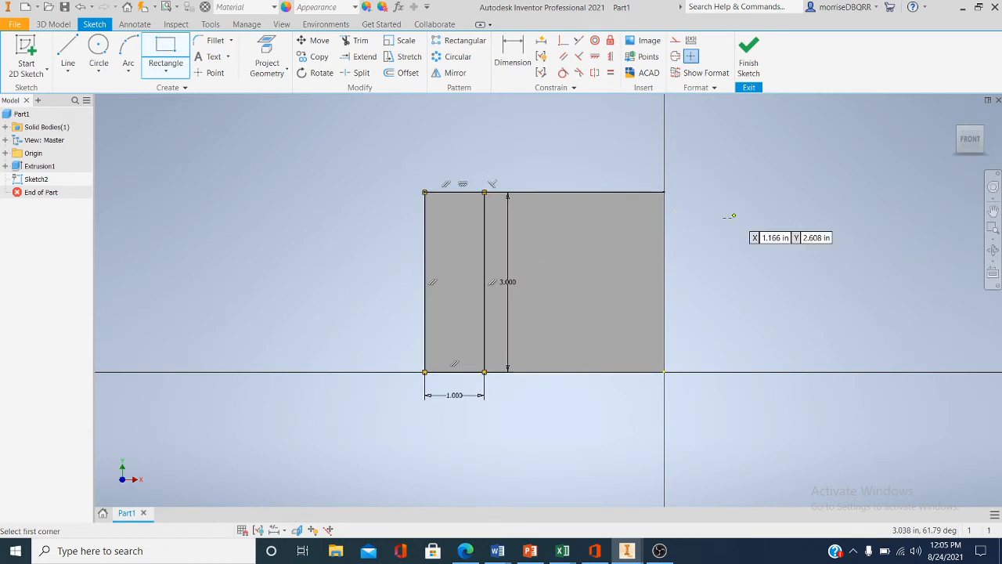
right_click(753, 160)
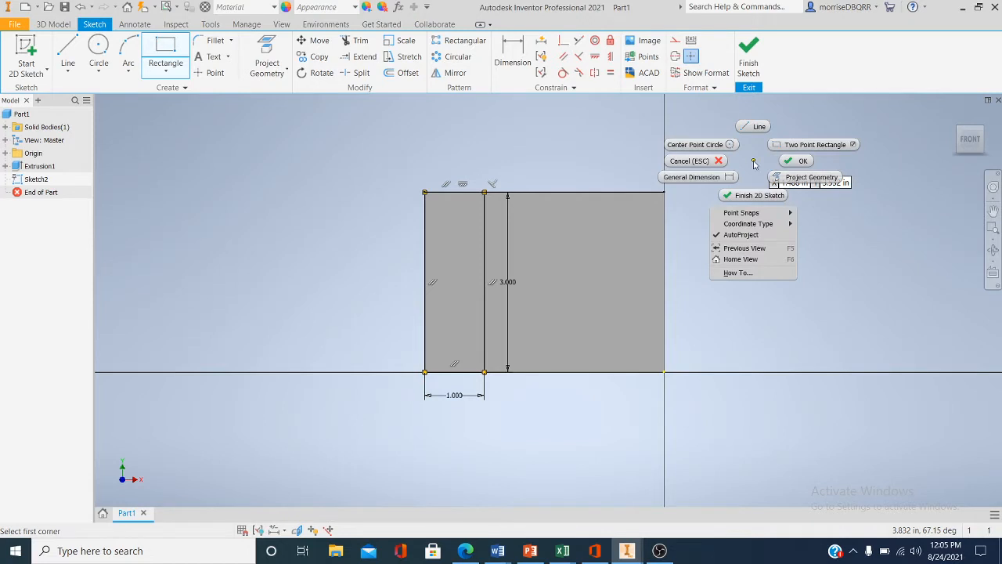
left_click(800, 161)
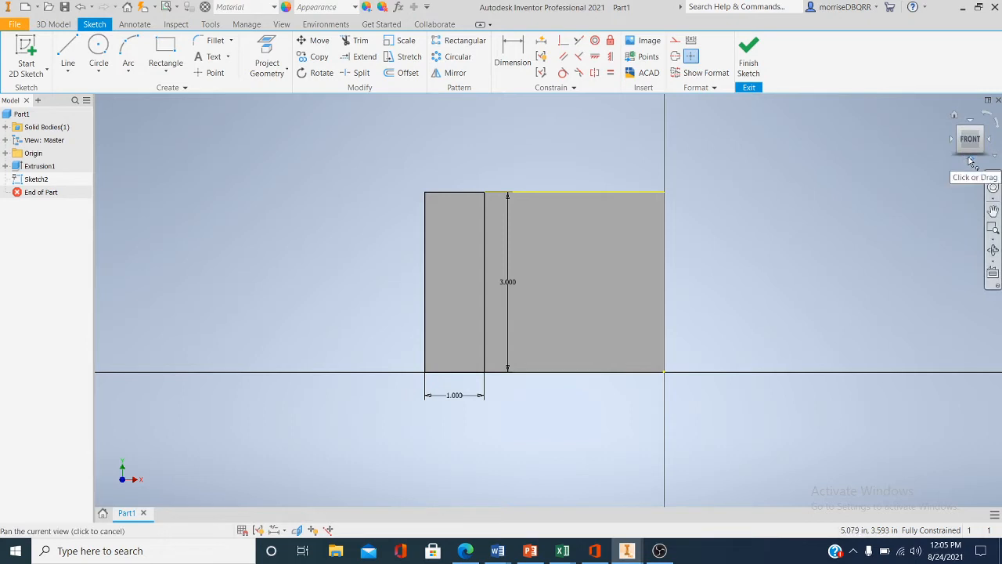
- Finish the rectangle sketch with the block shown from the corner between its front, bottom and right faces
left_click(969, 161)
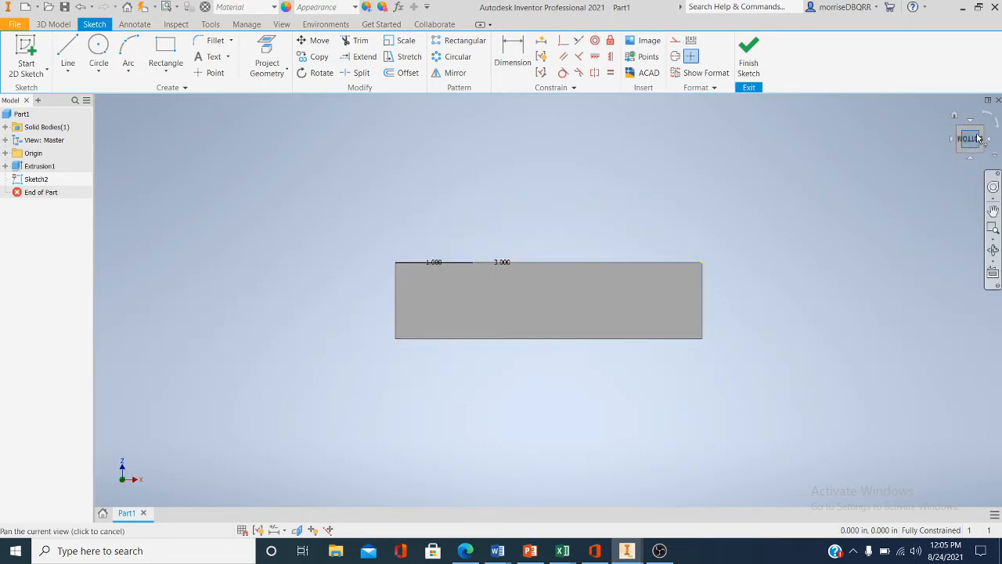
left_click(983, 133)
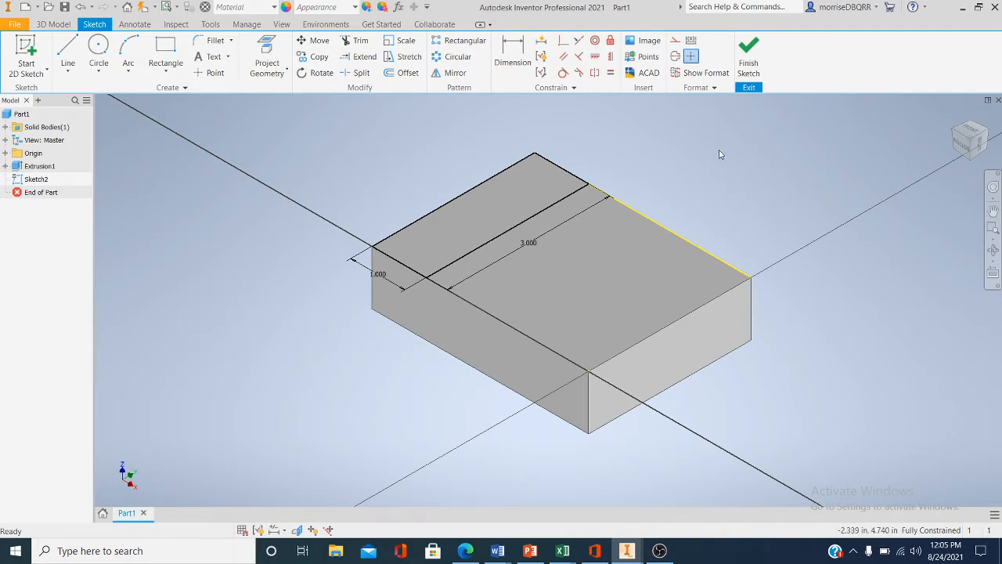
left_click(749, 63)
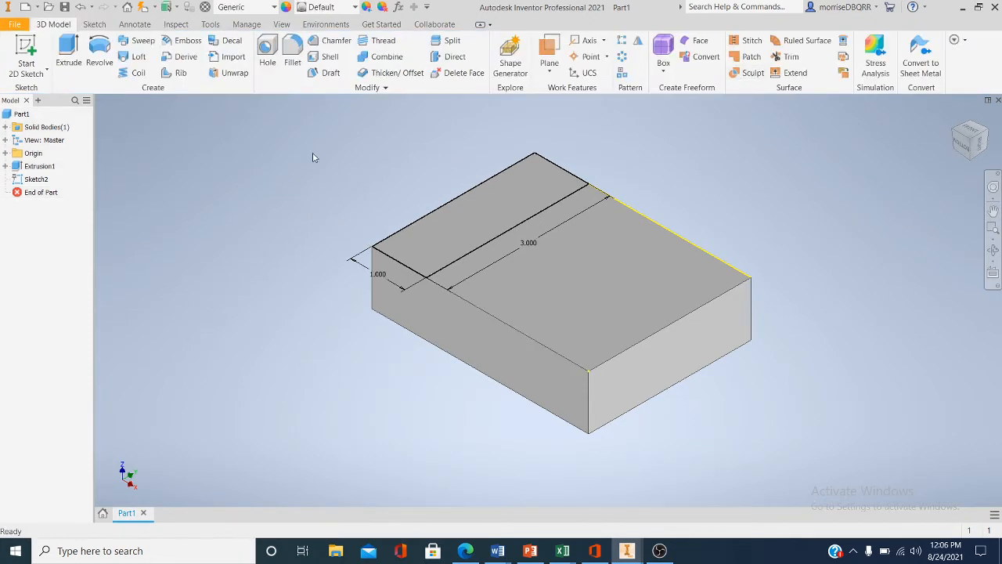
- Extrude the 1 by 3 in rectangle 3 in outward from the block's front face, joined to the block
left_click(67, 59)
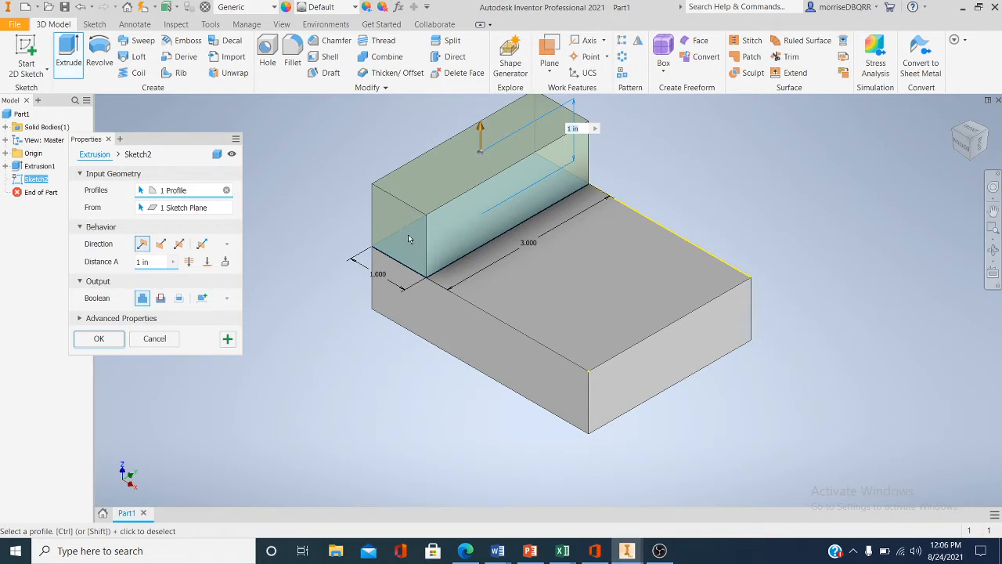
scroll(403, 170, "down", 1)
scroll(402, 171, "up", 2)
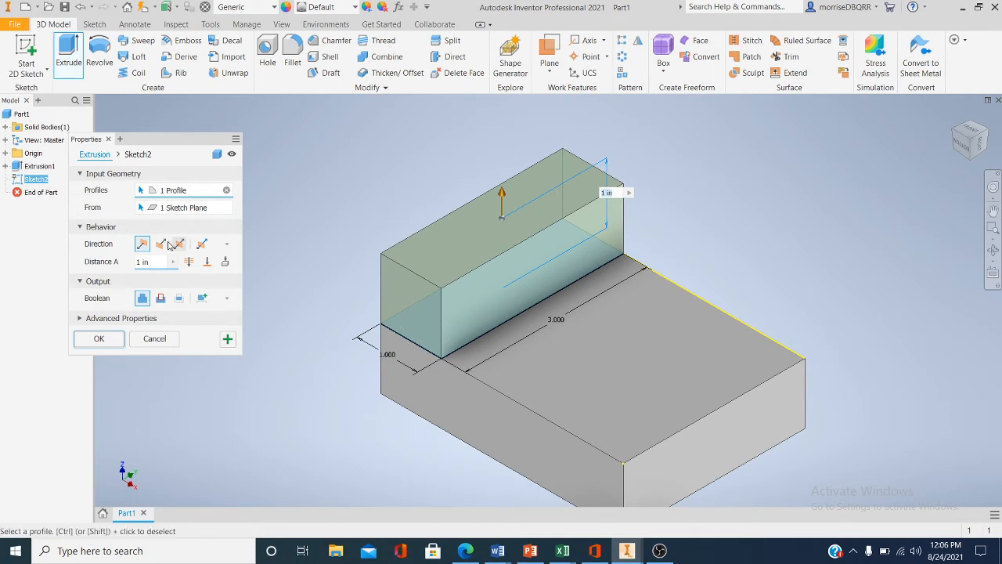
left_click_drag(141, 263, 142, 270)
key("BackSpace")
type("3")
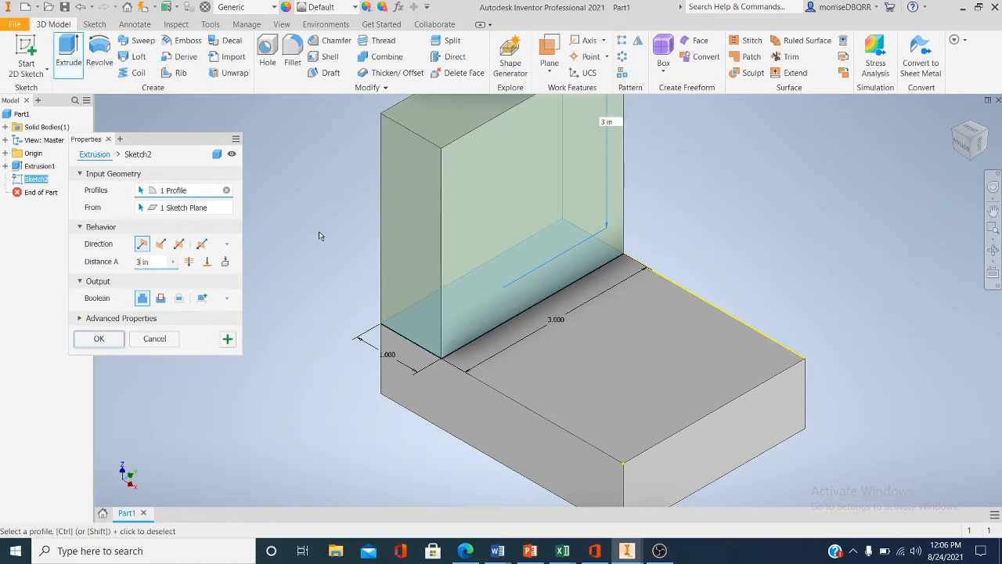
left_click(100, 339)
- Fillet the two outer end edges of the upright leg and the two of the base with a 1.5 in radius
scroll(321, 311, "down", 5)
mouse_move(322, 311)
middle_mouse_down()
mouse_move(480, 303)
mouse_move(397, 325)
mouse_move(320, 328)
middle_mouse_up()
scroll(479, 303, "up", 1)
scroll(440, 313, "up", 3)
scroll(320, 328, "down", 1)
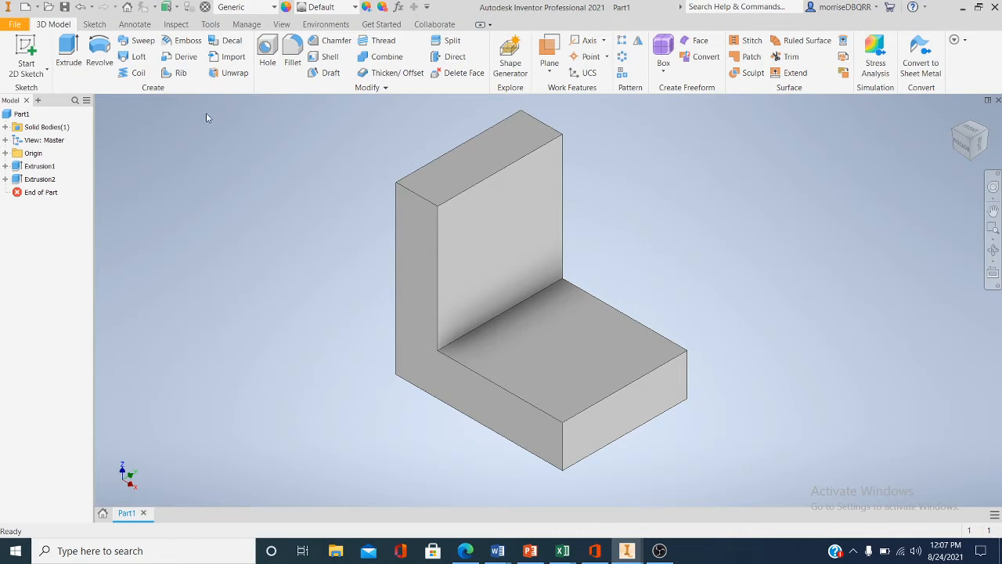
left_click(291, 64)
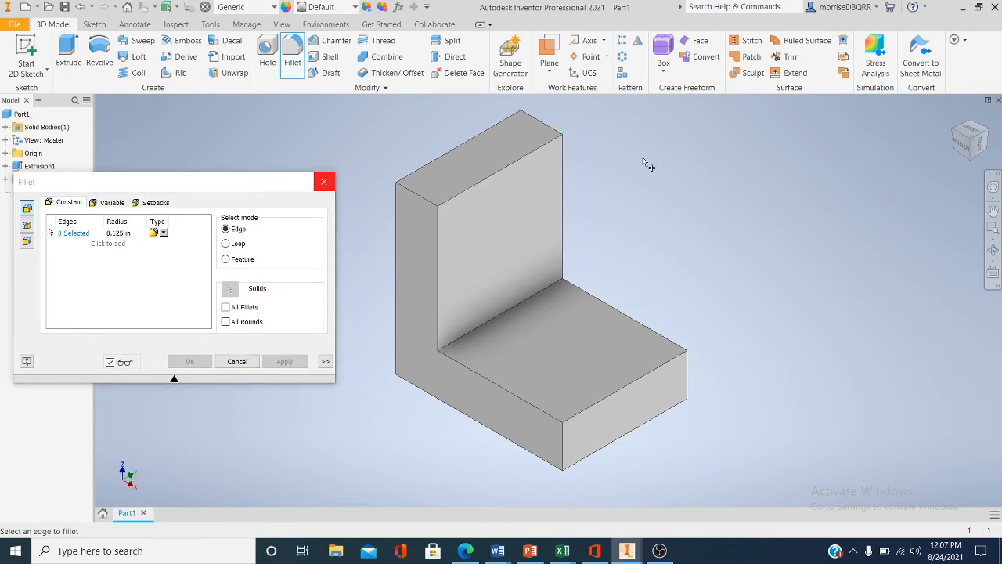
left_click(119, 233)
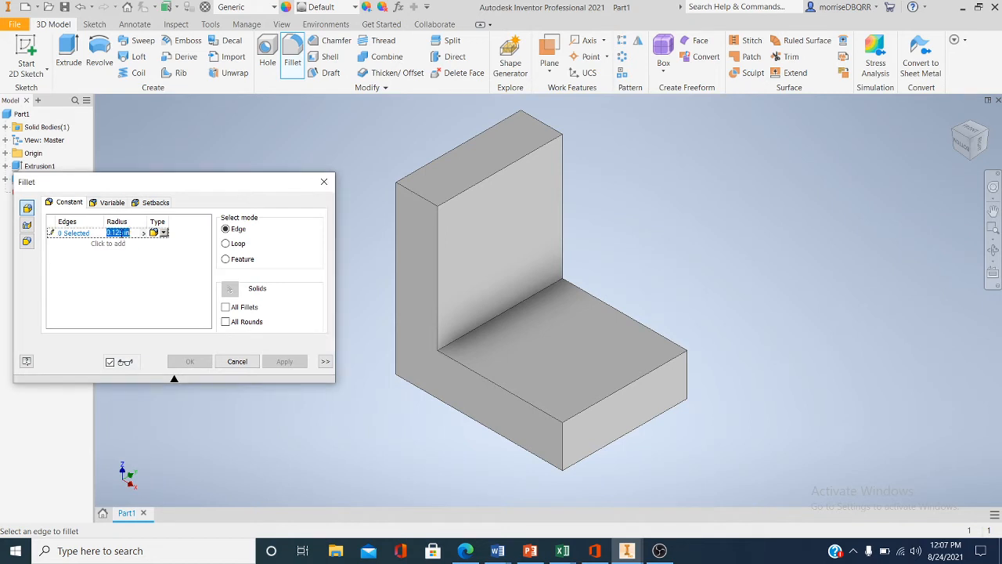
key("BackSpace")
type("1.5")
left_click(416, 196)
left_click(546, 128)
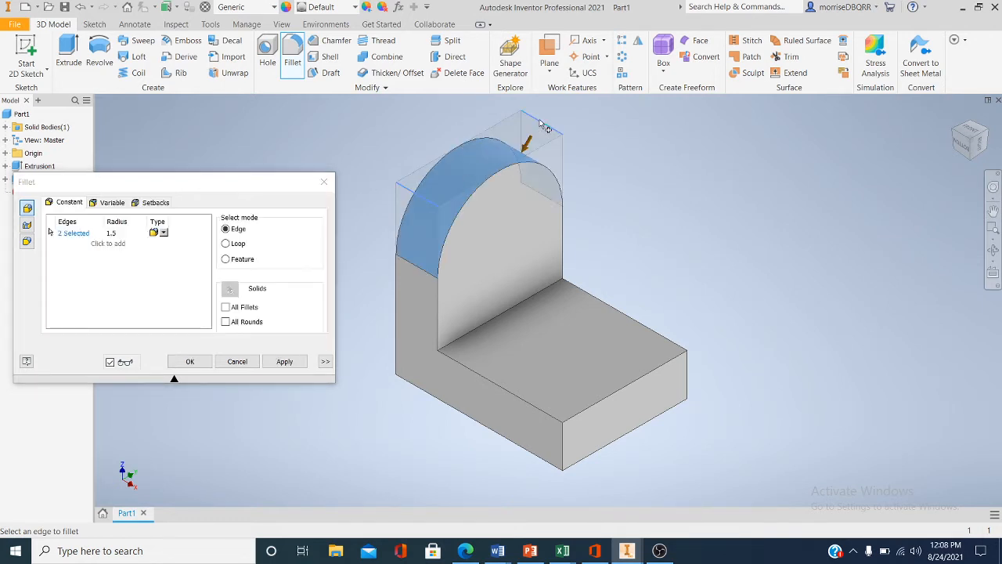
left_click(688, 372)
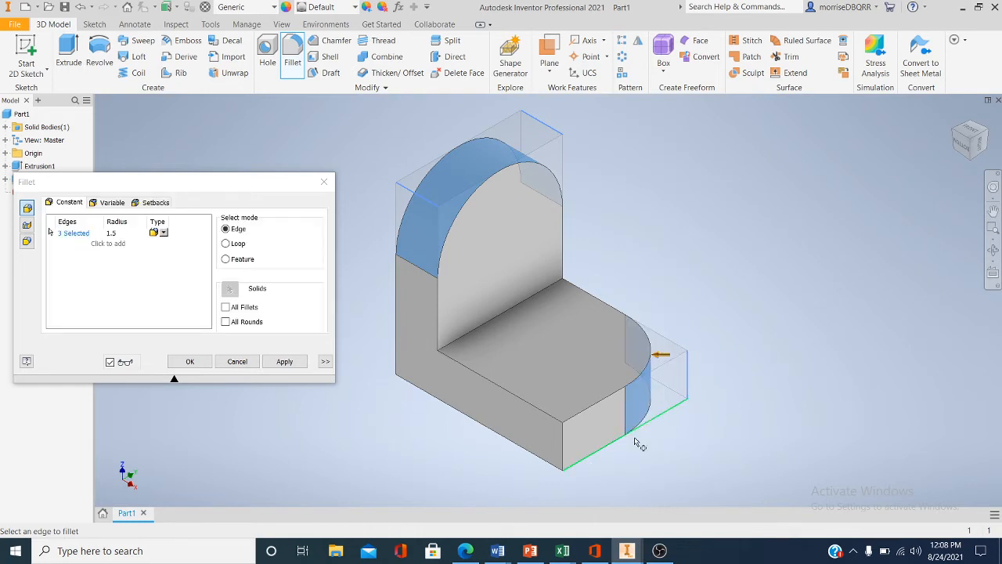
left_click(563, 447)
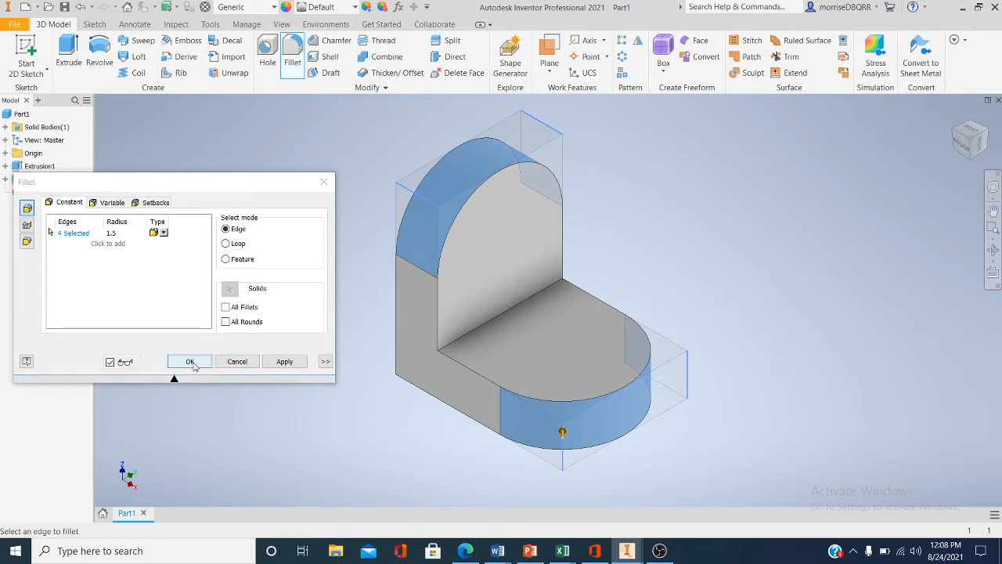
left_click(191, 363)
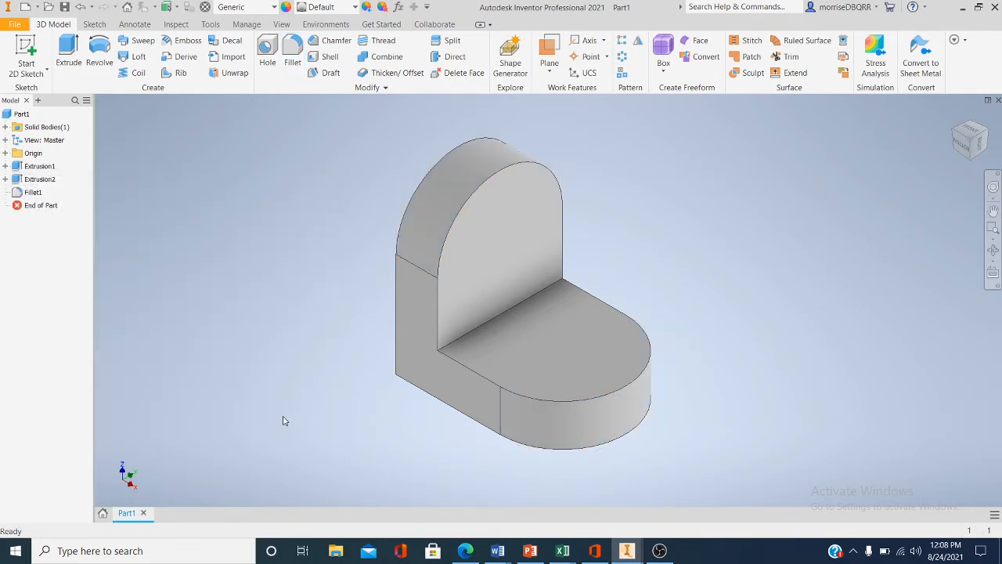
- Start a 2D sketch on the upright leg's inner face and project its rounded top edge into the sketch
left_click(962, 147)
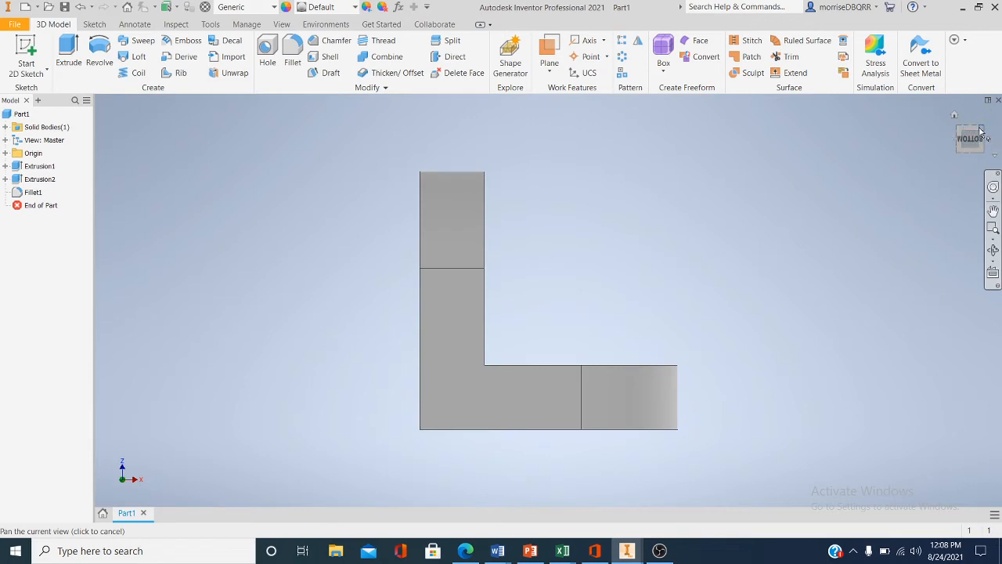
left_click(981, 127)
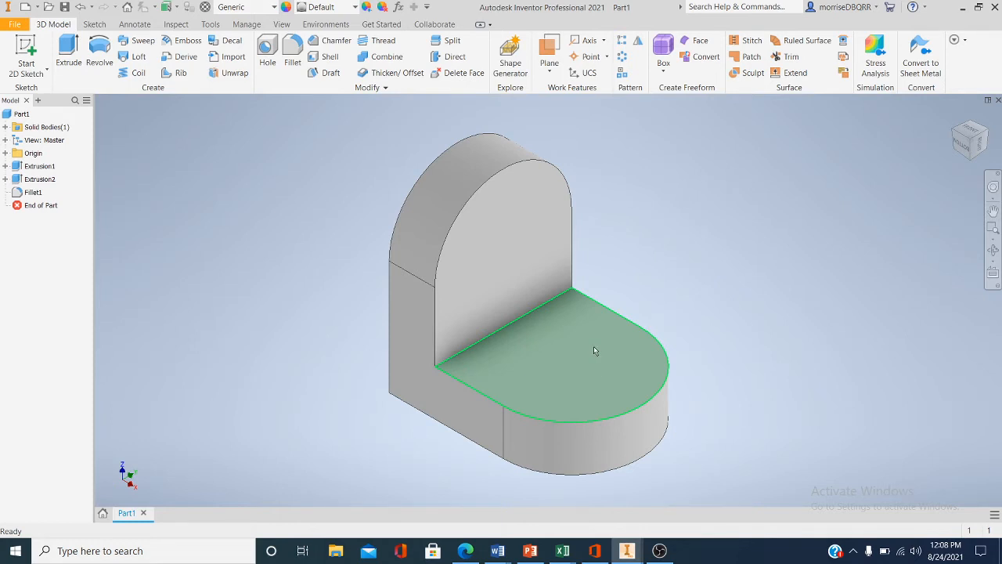
mouse_move(593, 347)
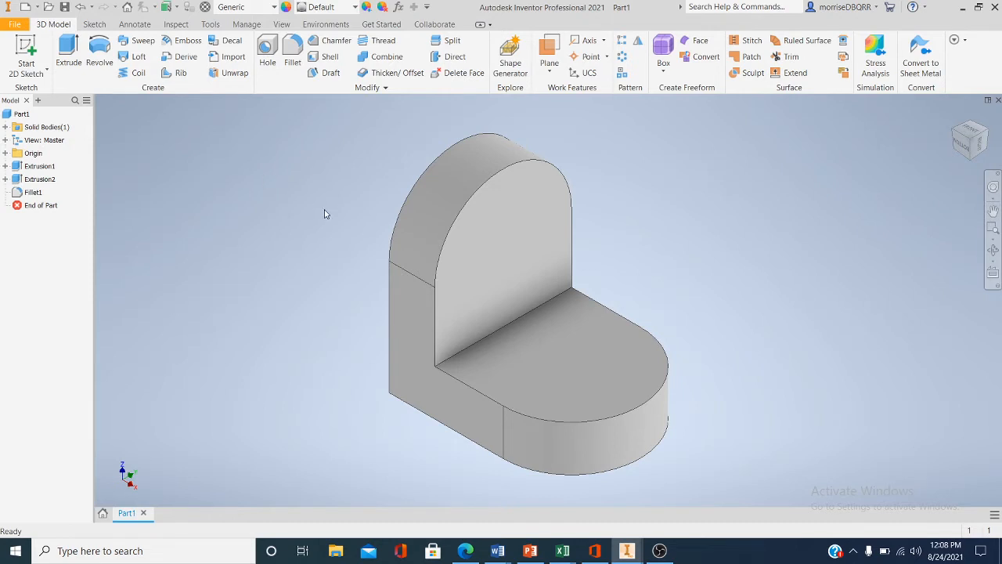
left_click(29, 73)
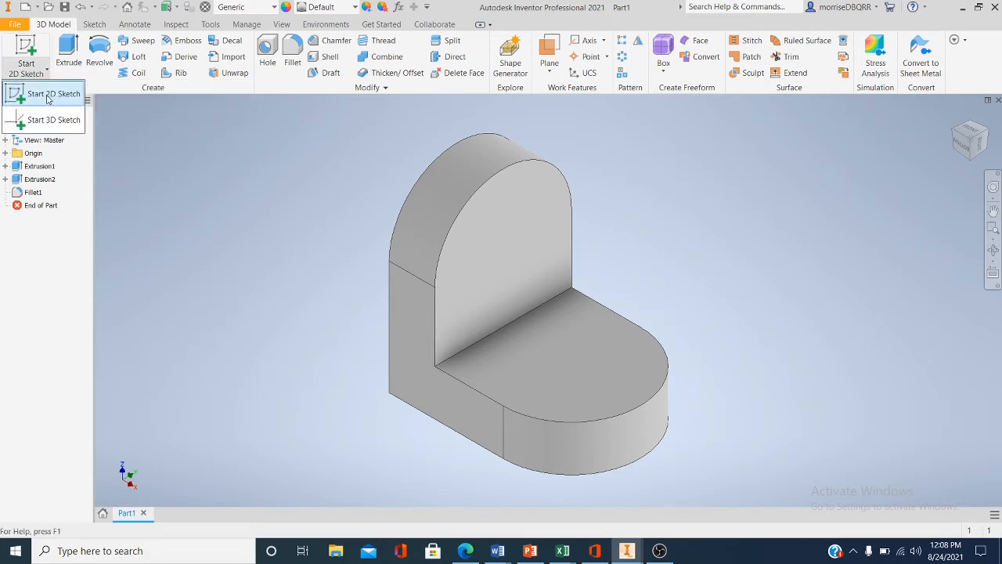
left_click(49, 96)
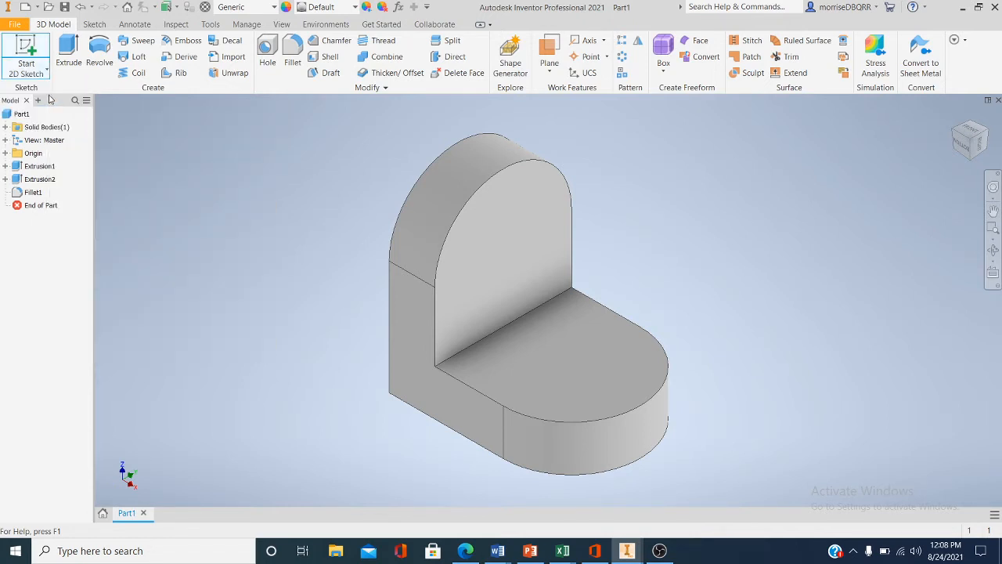
left_click(480, 194)
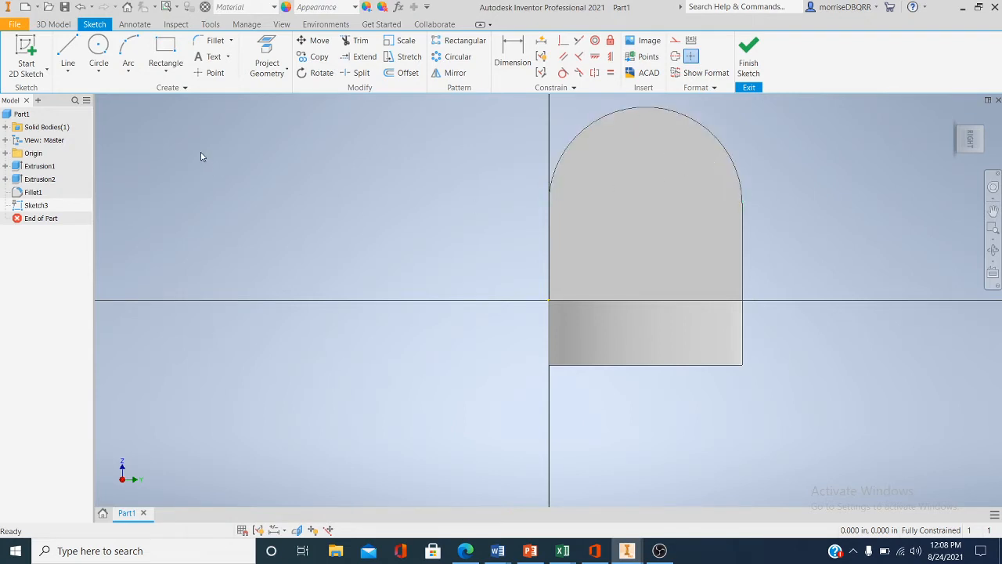
left_click(267, 72)
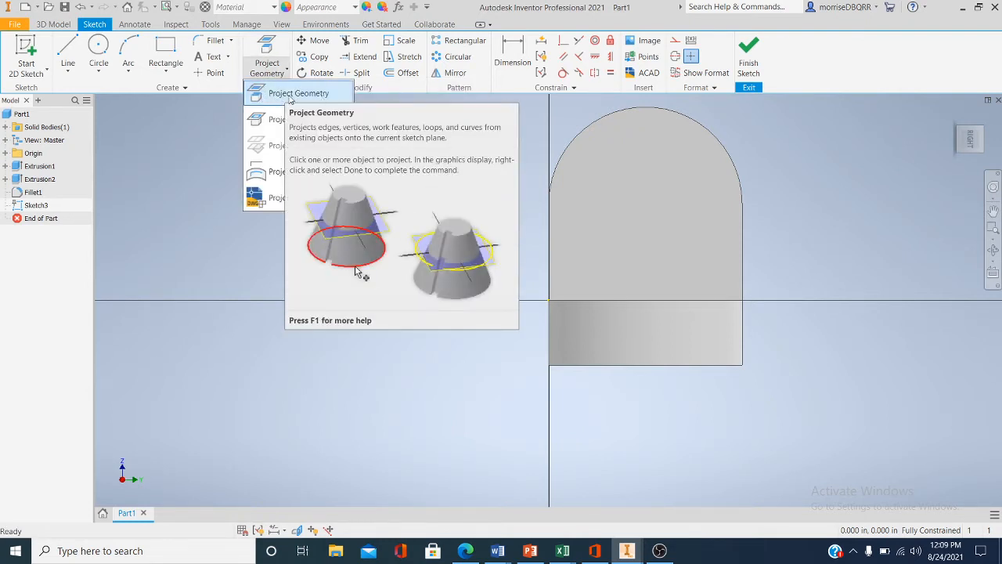
left_click(285, 94)
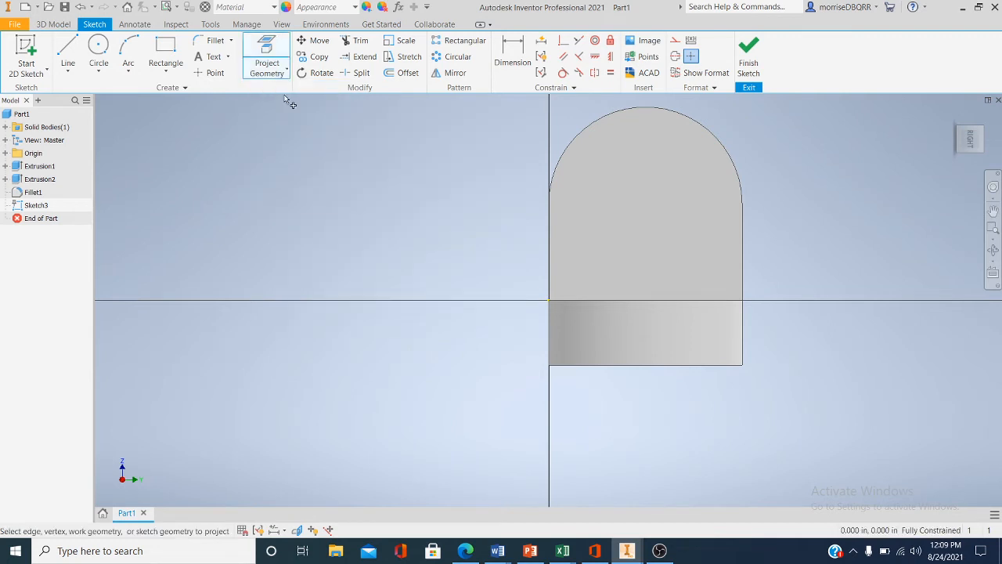
left_click(576, 139)
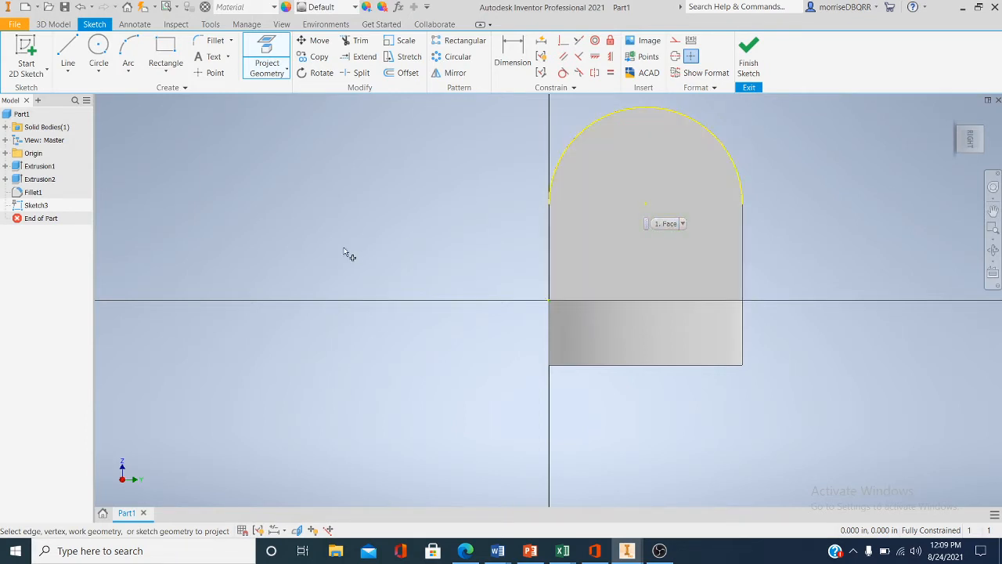
- Sketch a 1.5 in diameter center-point circle at the center of the leg's projected arc
left_click(100, 74)
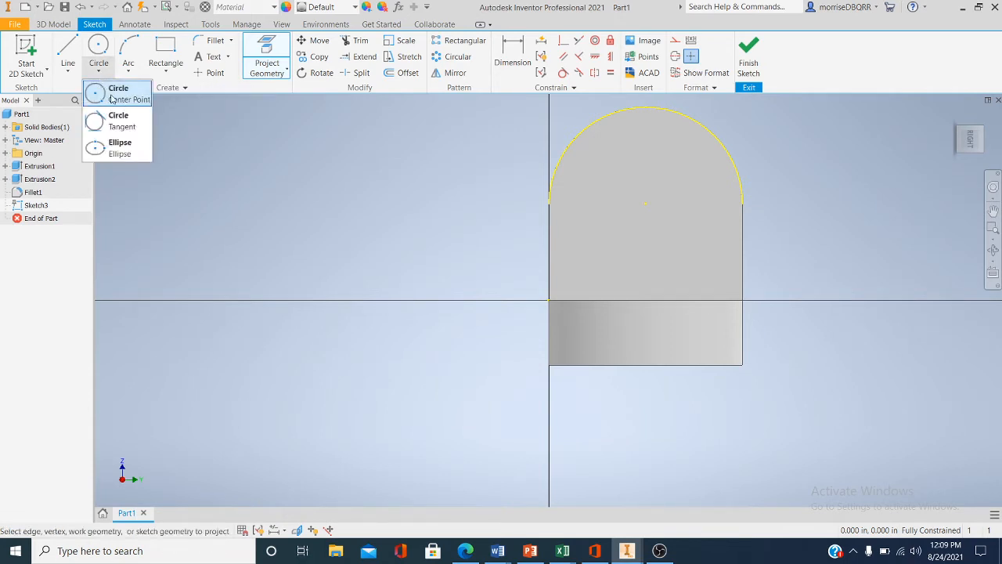
left_click(115, 96)
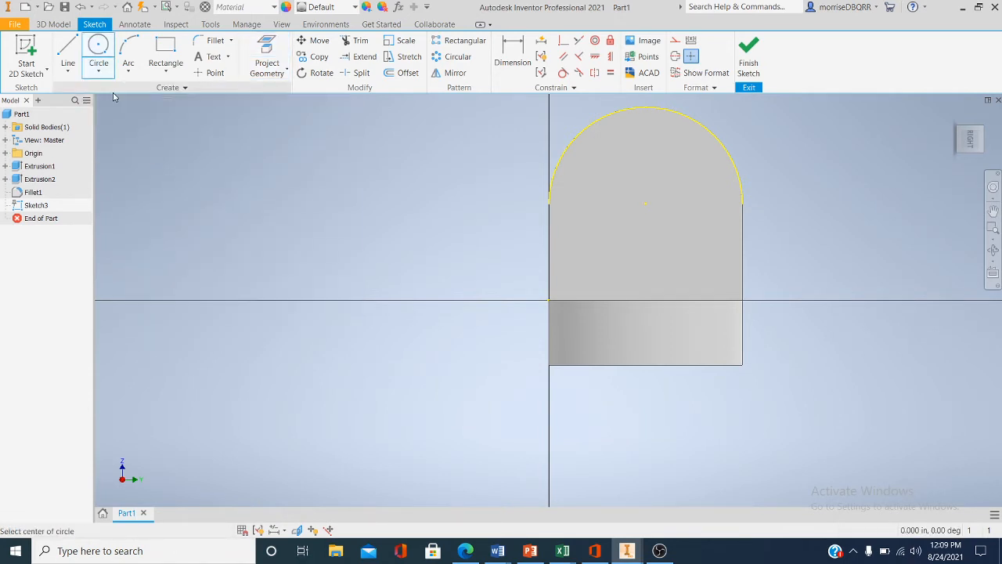
left_click(645, 204)
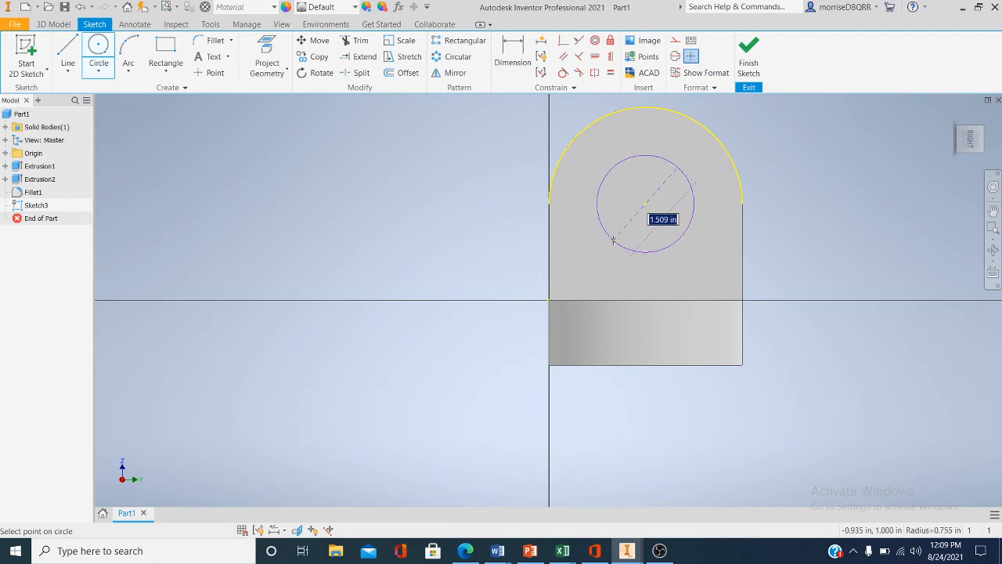
type("1")
key("Return")
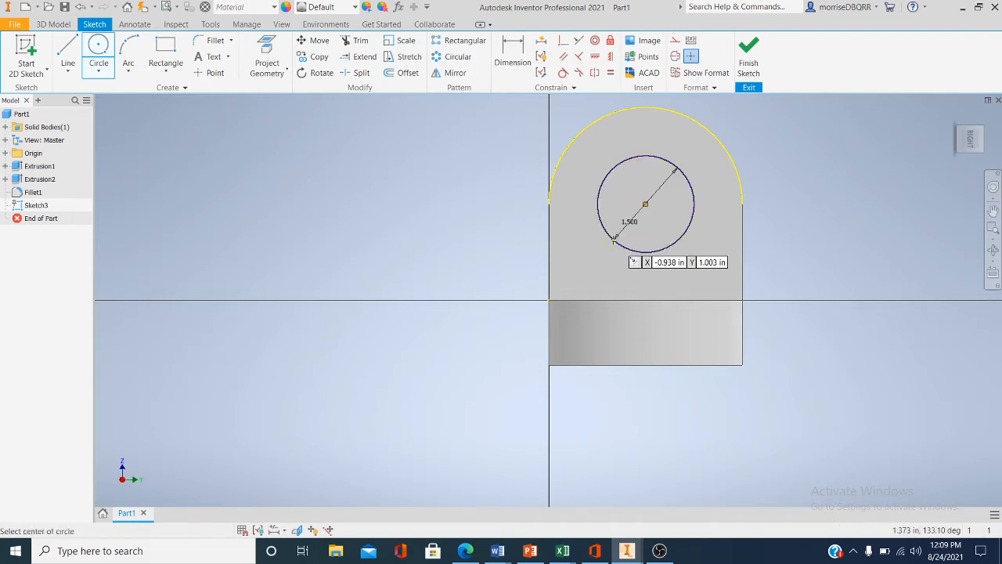
right_click(763, 155)
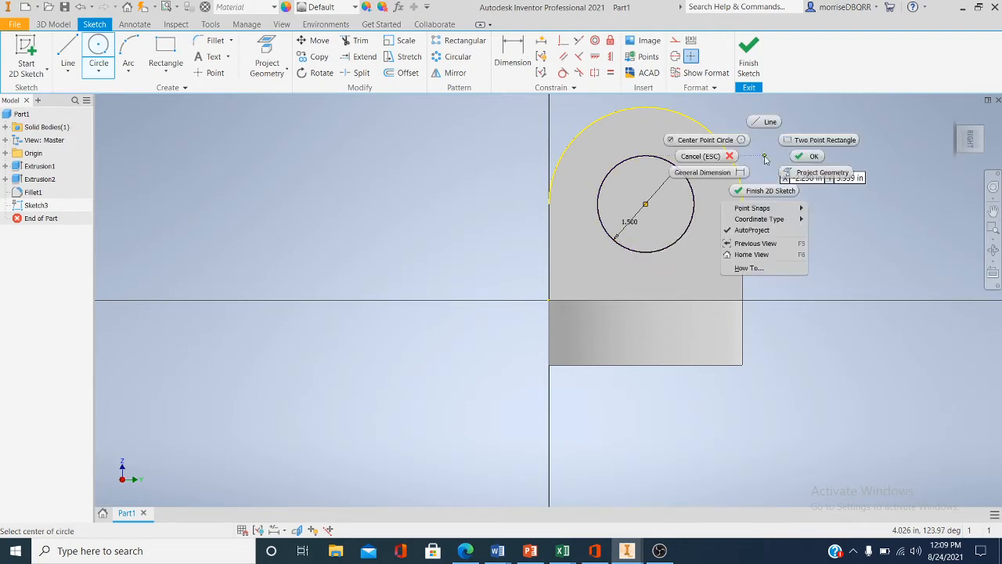
left_click(802, 159)
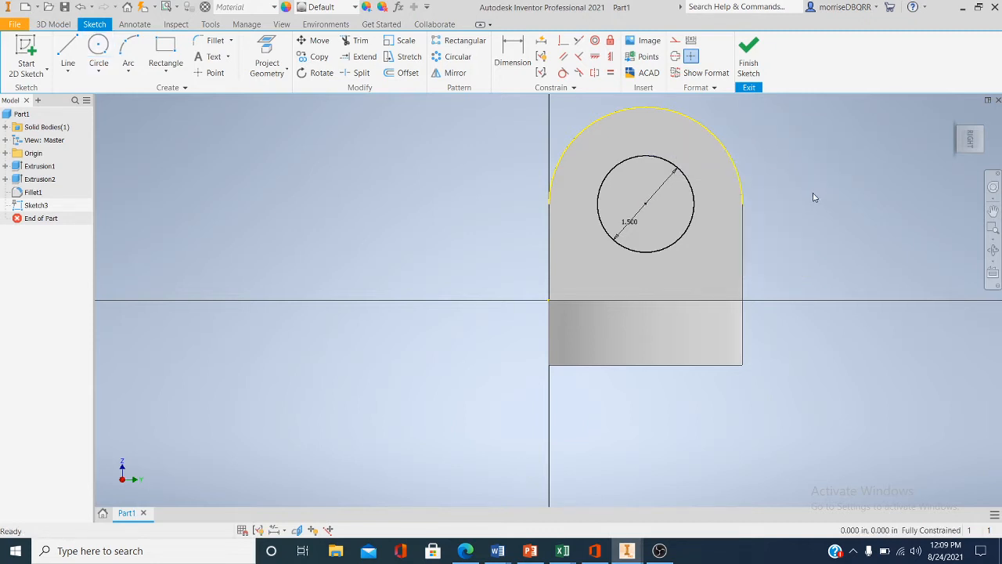
- Finish the circle sketch and extrude it 3 in as a cut in the flipped direction through the upright leg
middle_click_drag(813, 197, 677, 231)
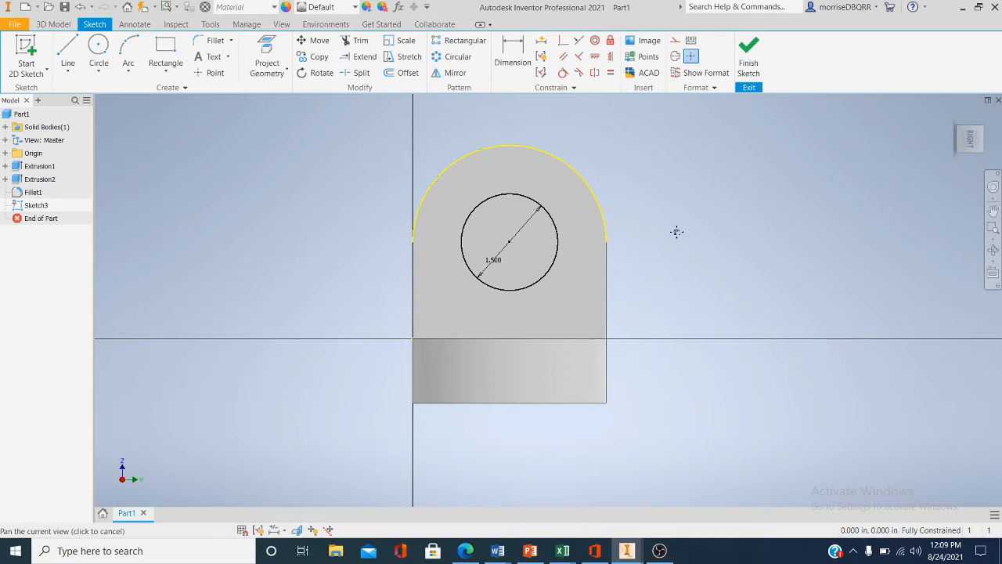
middle_click_drag(676, 232, 670, 232)
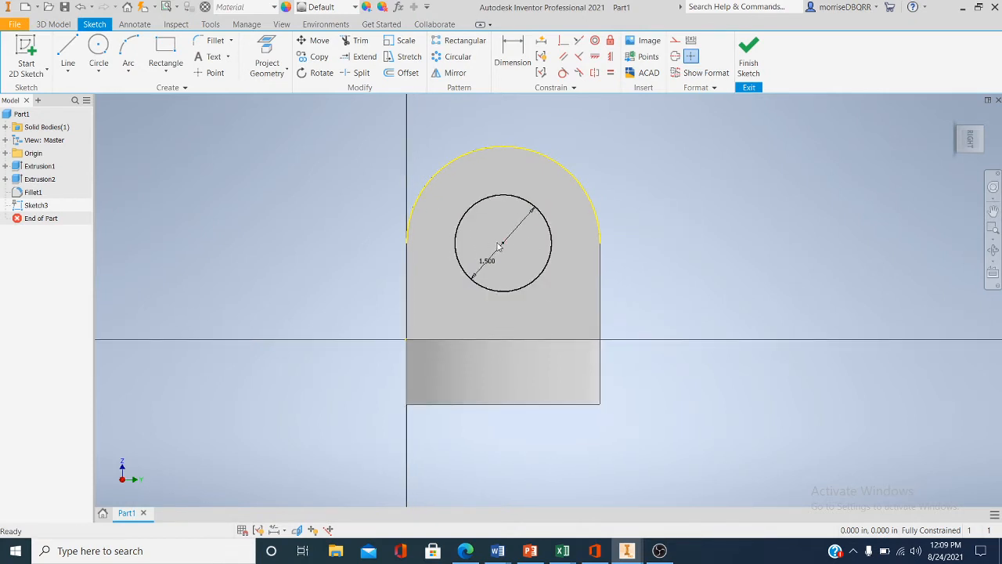
left_click(960, 133)
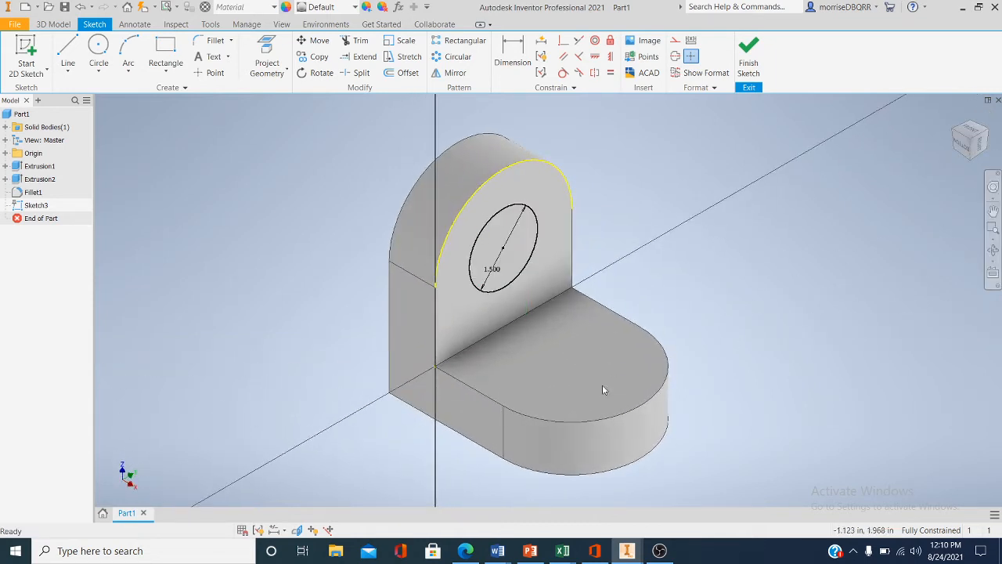
left_click(748, 66)
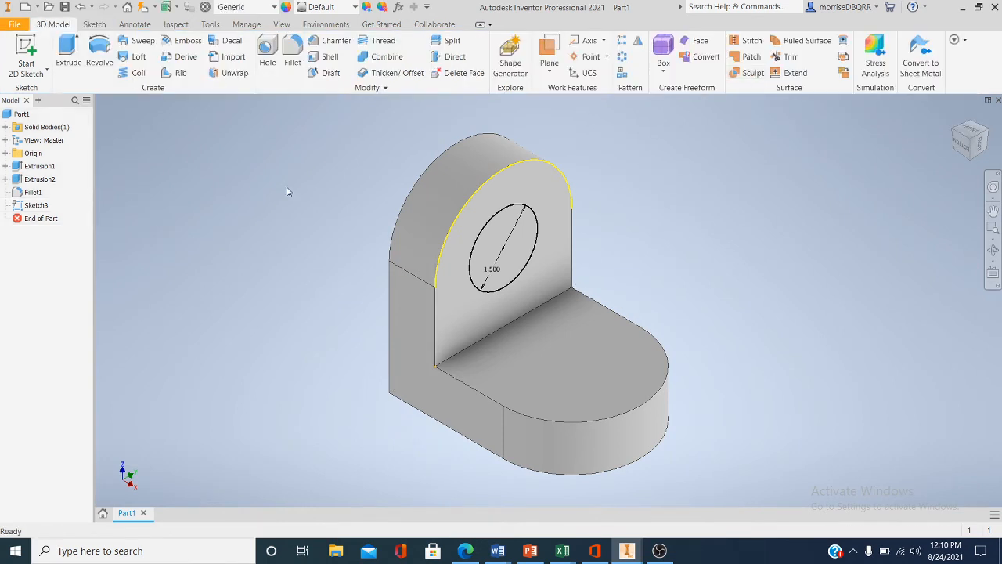
left_click(69, 65)
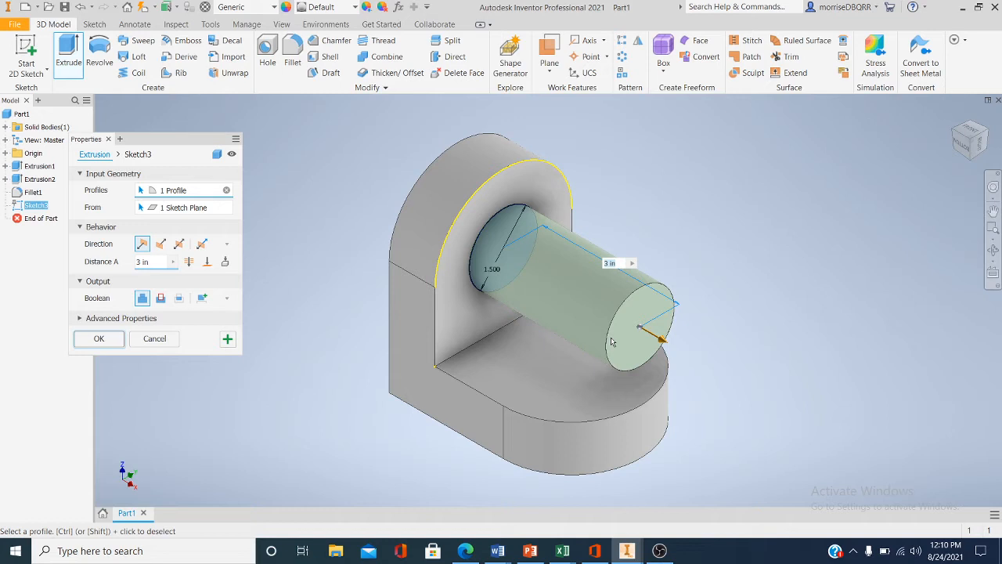
left_click(161, 245)
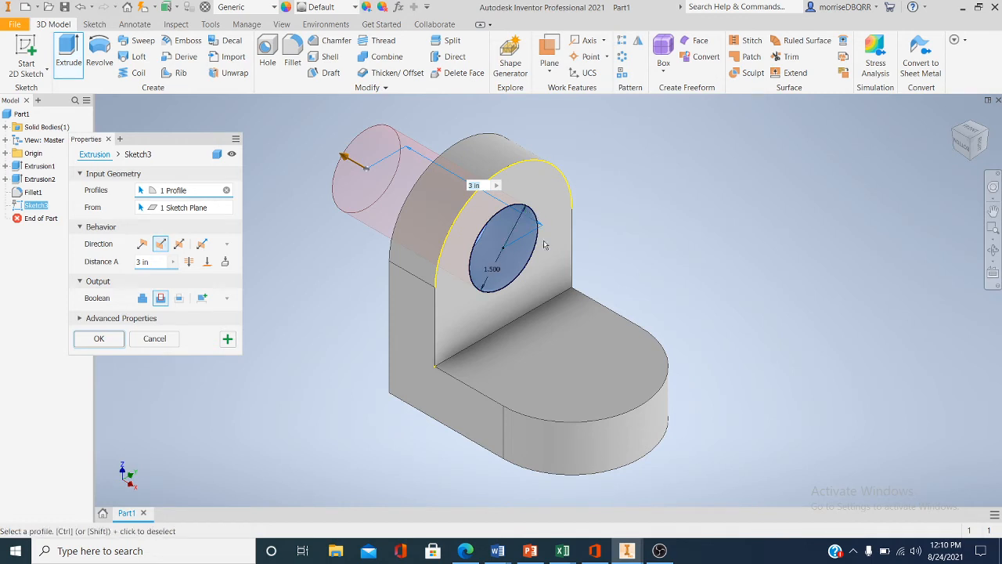
left_click(94, 343)
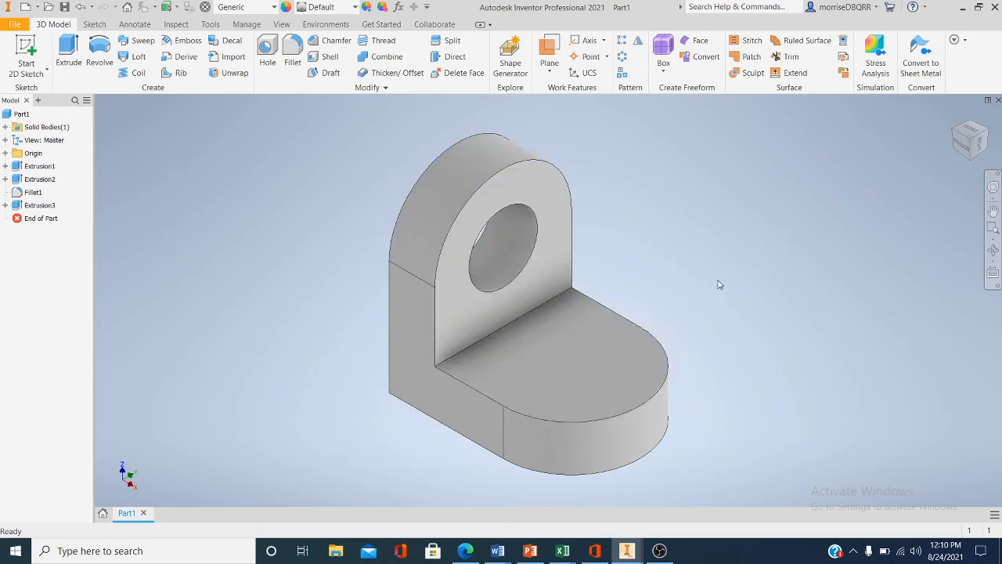
- Start a 2D sketch on the base's upper face and project its rounded end edge into the sketch
left_click(24, 80)
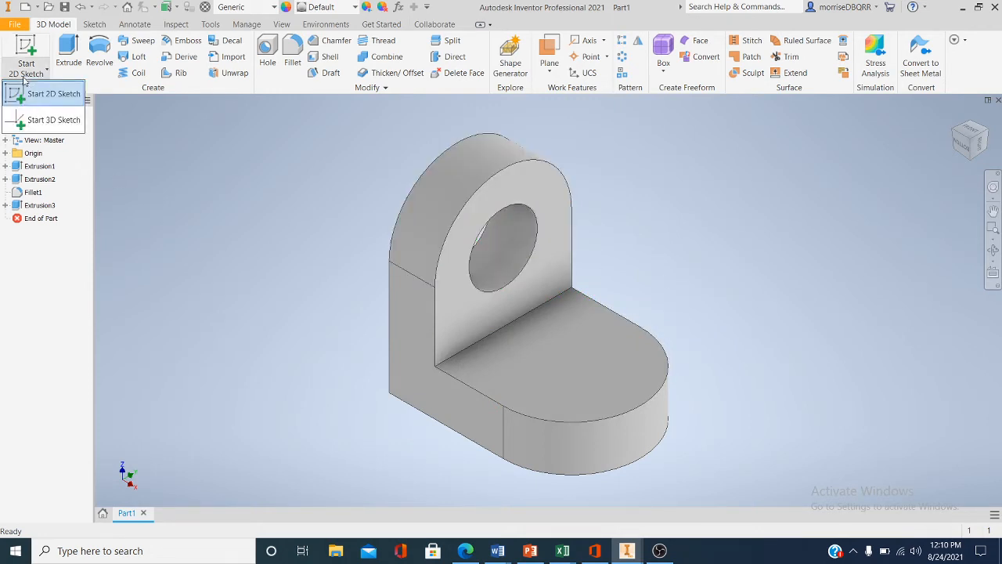
left_click(35, 97)
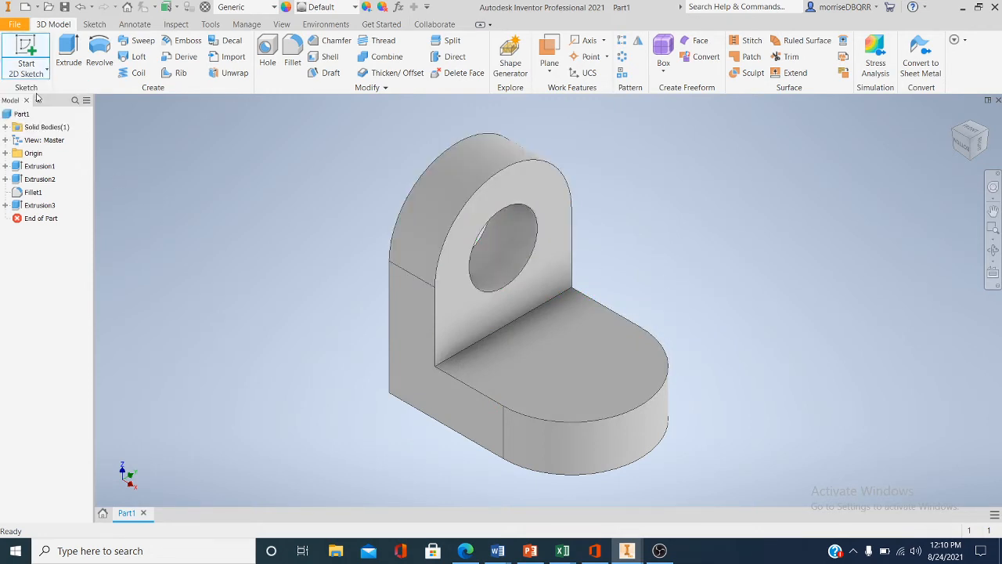
left_click(609, 369)
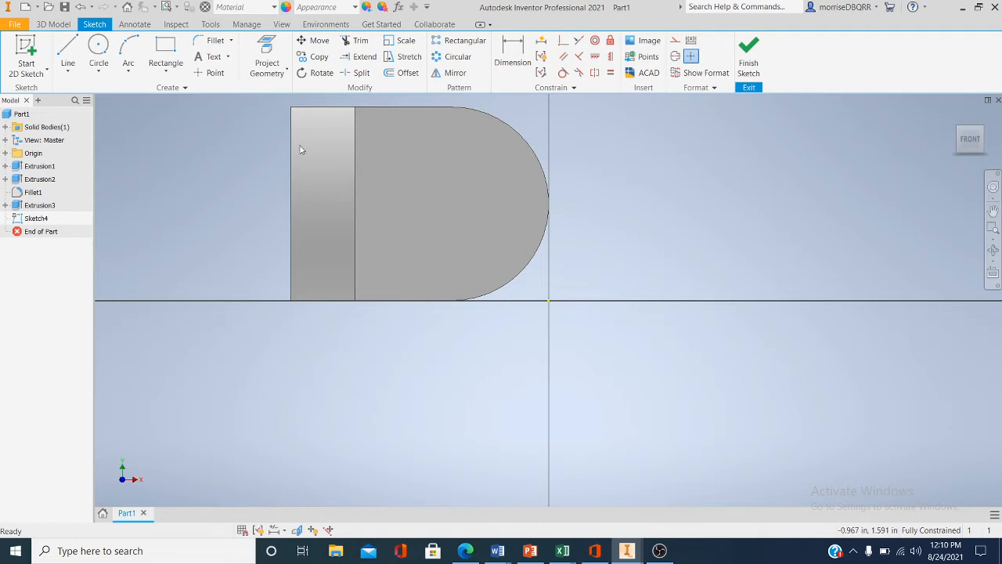
left_click(265, 75)
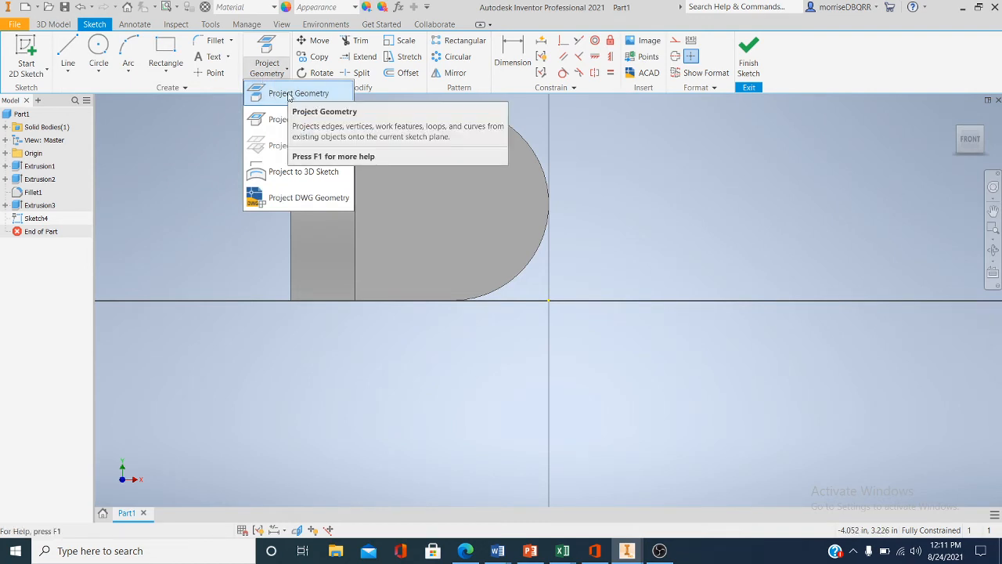
left_click(289, 94)
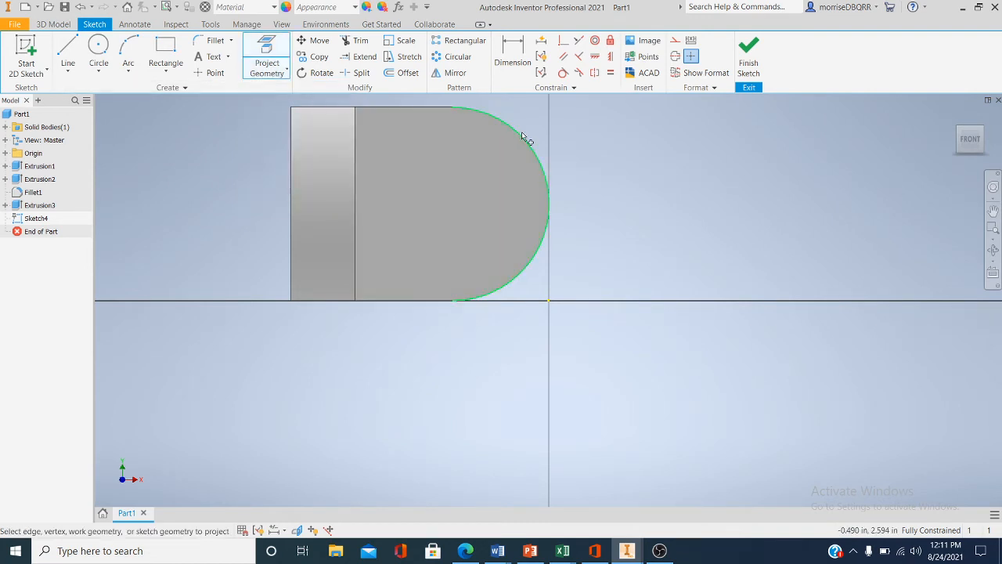
left_click(456, 210)
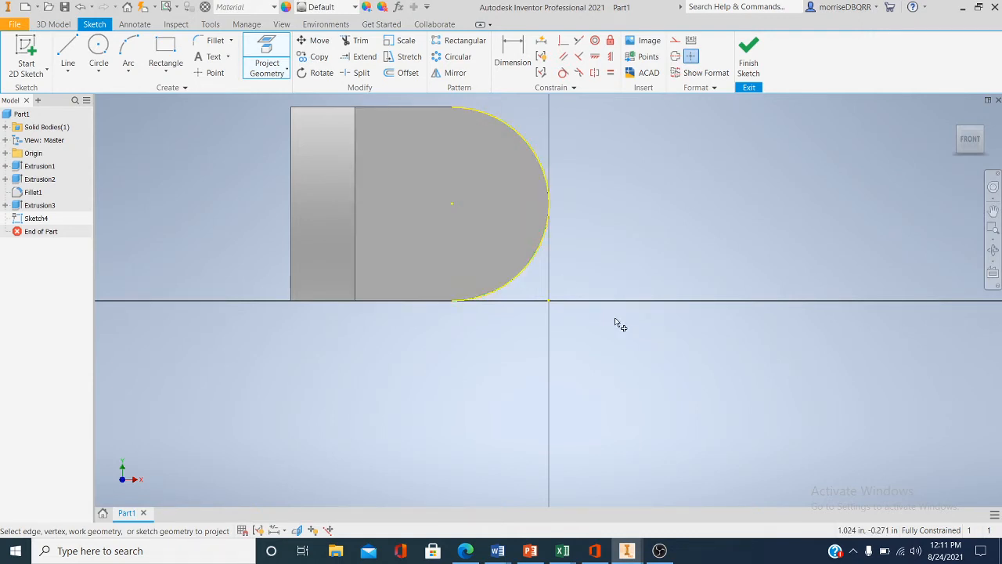
- Sketch a 1.5 in diameter center-point circle at the center of the base's projected arc
left_click(97, 73)
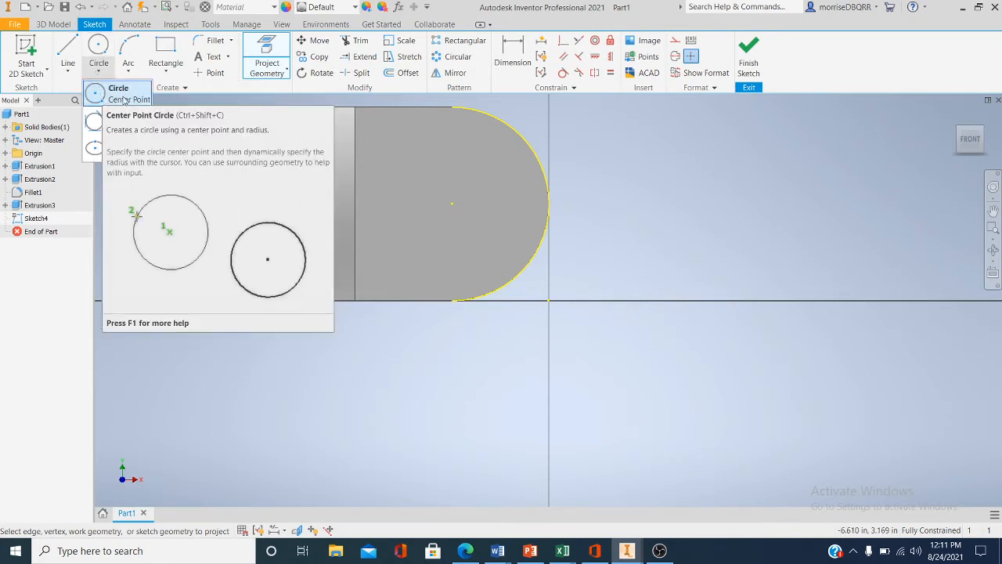
left_click(124, 100)
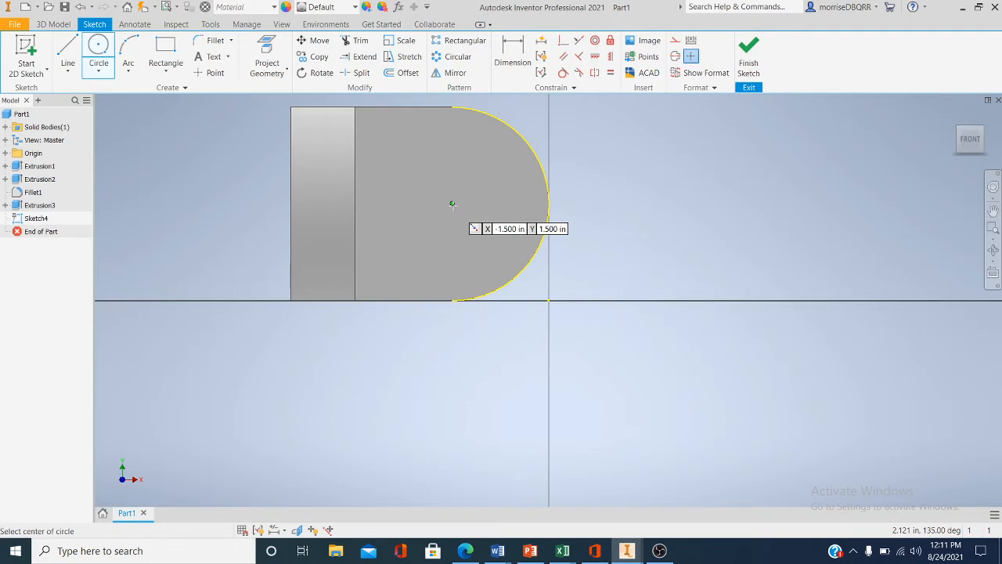
left_click(451, 204)
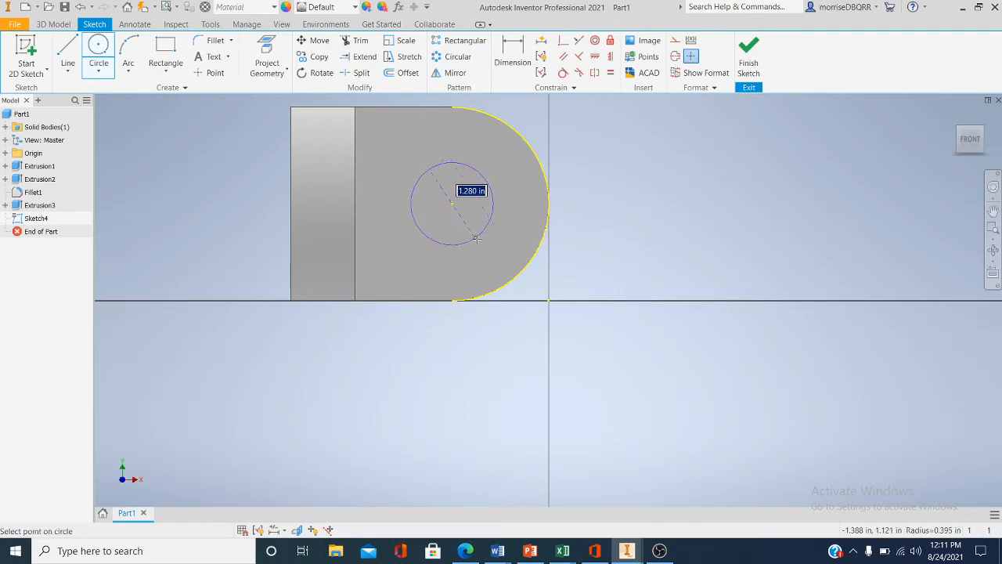
type("1.5")
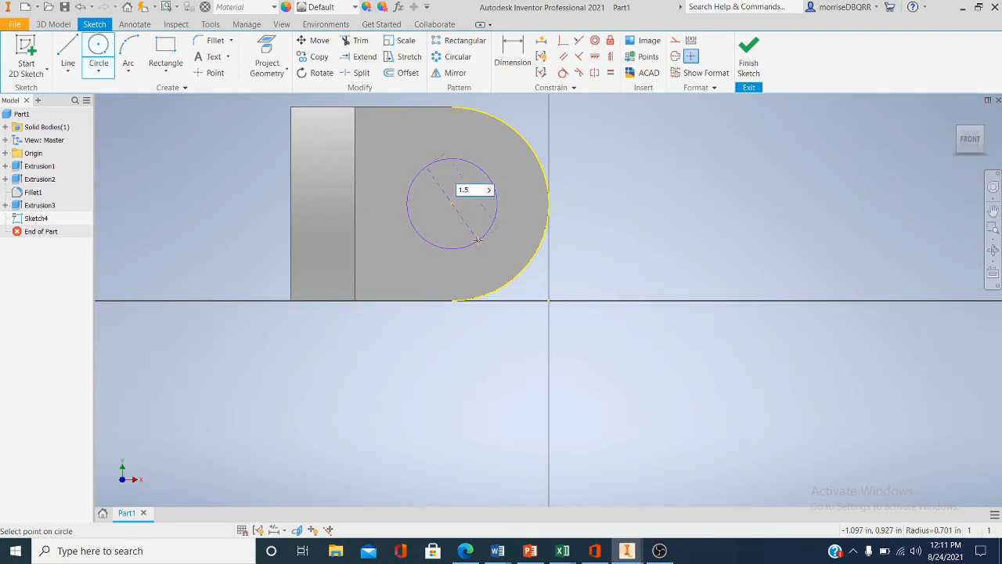
key("Return")
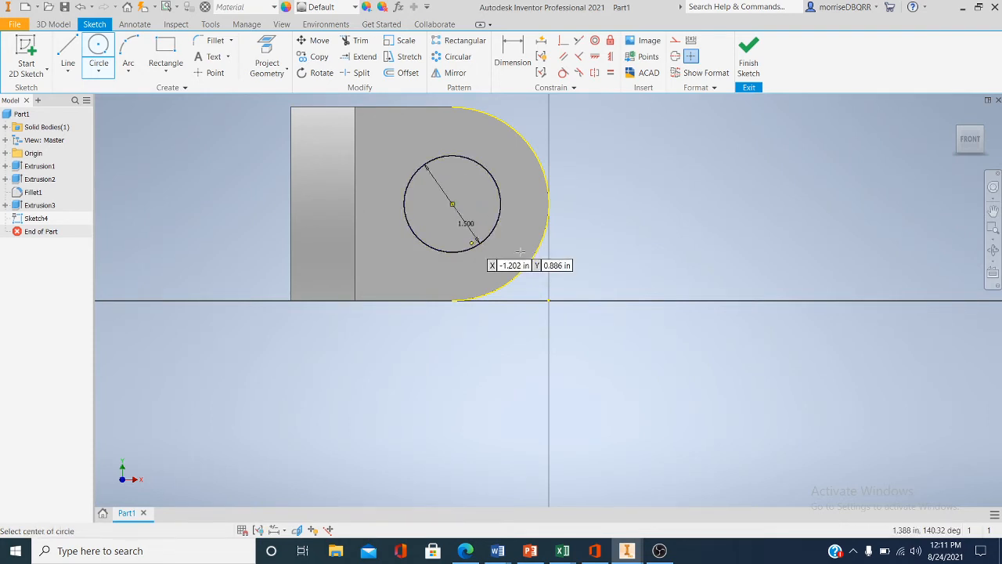
right_click(618, 186)
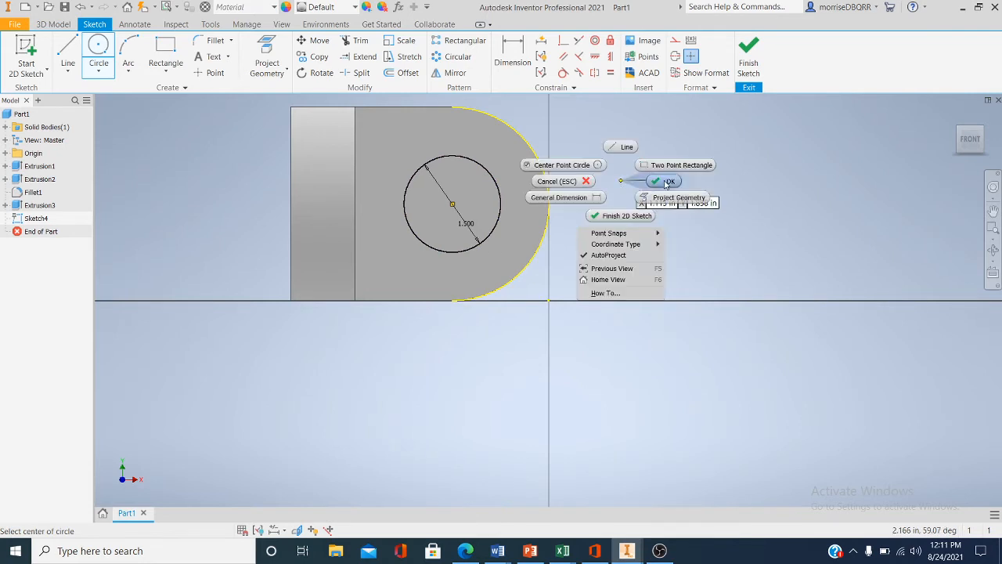
left_click(665, 185)
mouse_move(694, 242)
middle_mouse_down()
mouse_move(695, 299)
mouse_move(706, 285)
mouse_move(706, 303)
middle_mouse_up()
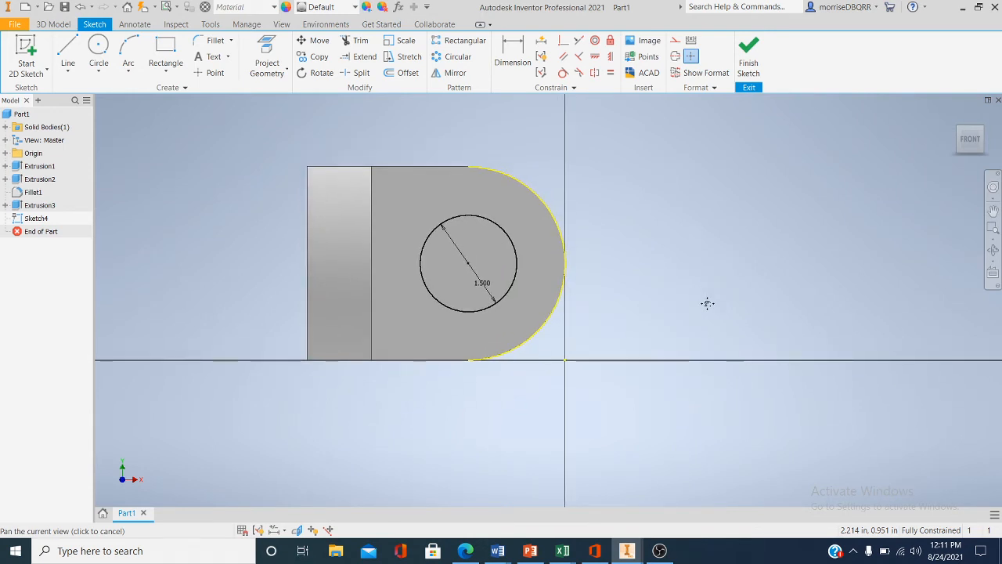
- Finish the circle sketch and extrude it 3 in as a cut in the flipped direction through the base
mouse_move(983, 133)
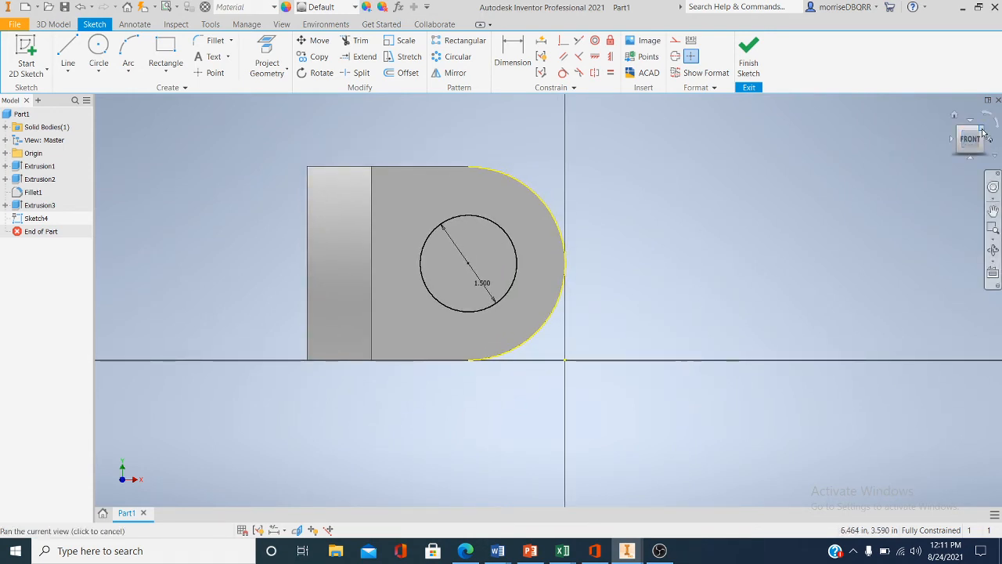
left_click(983, 133)
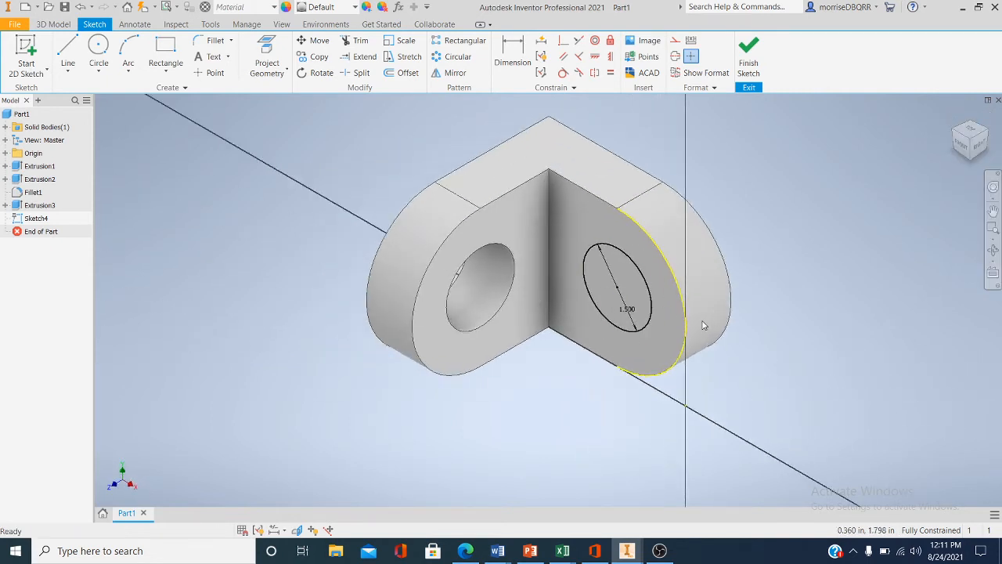
left_click(748, 63)
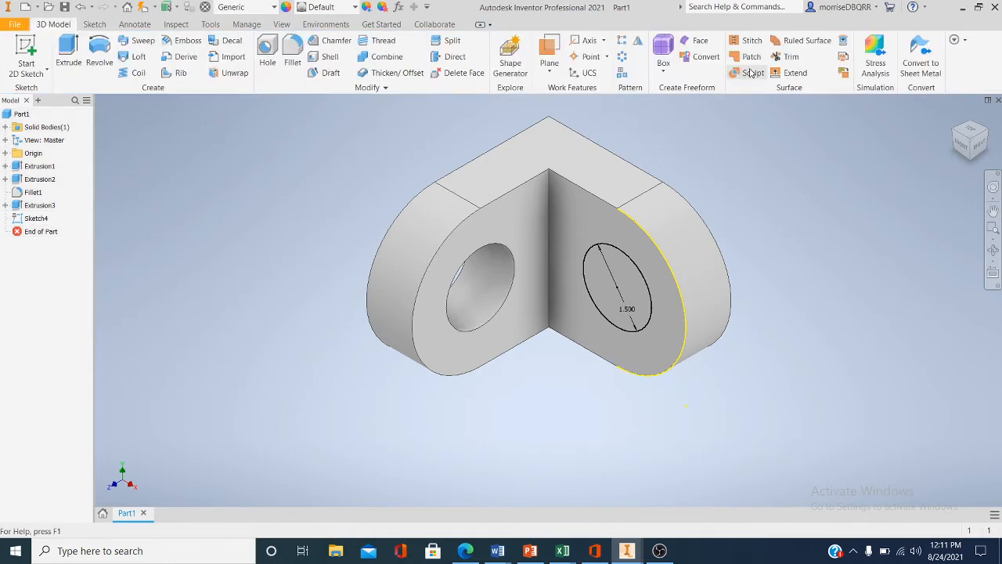
left_click(63, 60)
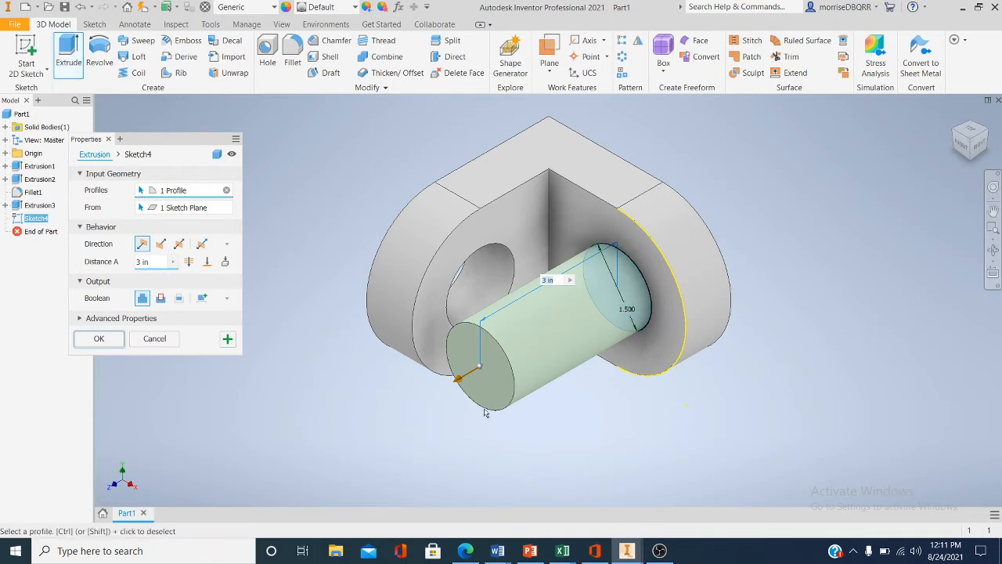
left_click(160, 244)
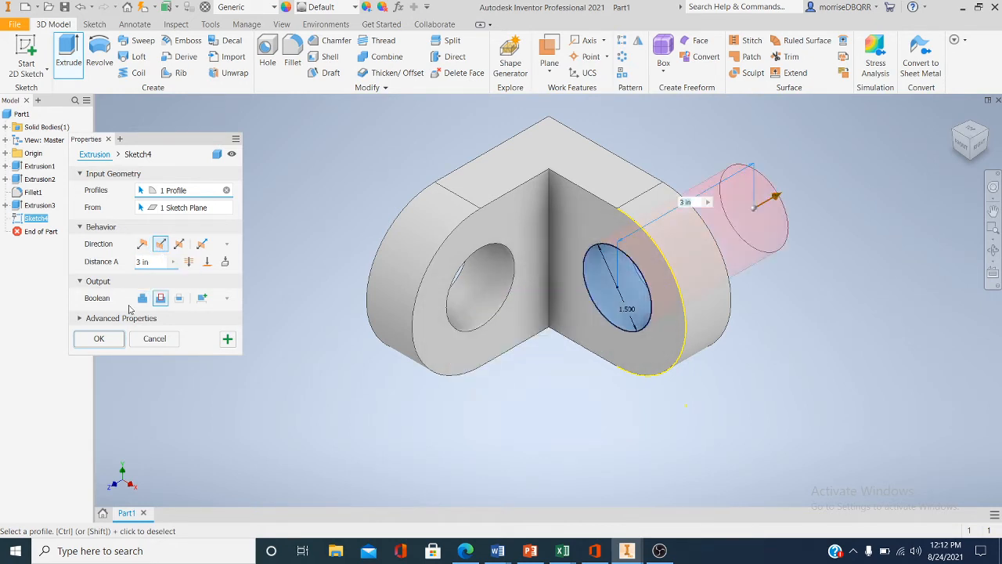
left_click(98, 340)
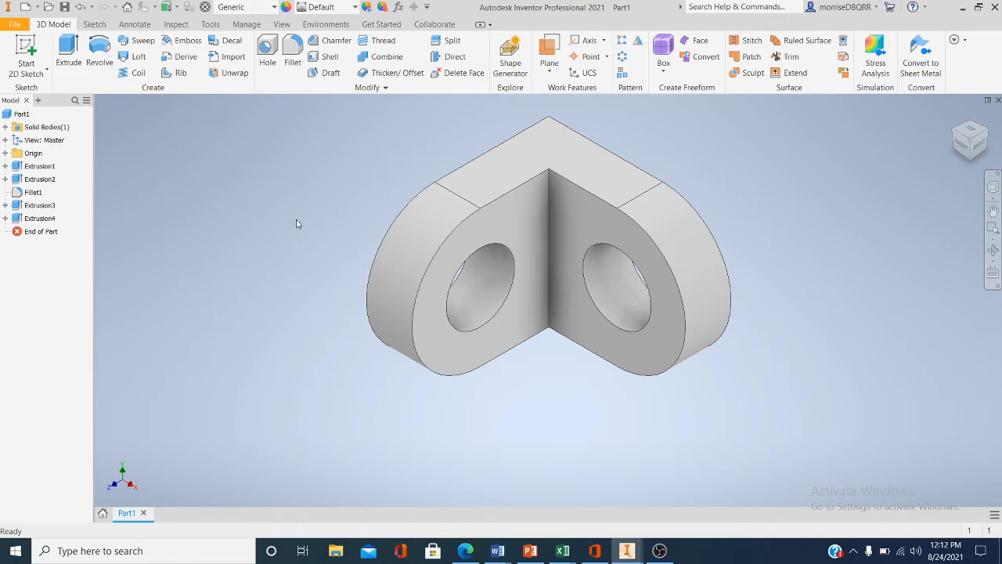
- Fillet the inner corner edge between the base and the upright leg with a 0.5 in radius
left_click(293, 65)
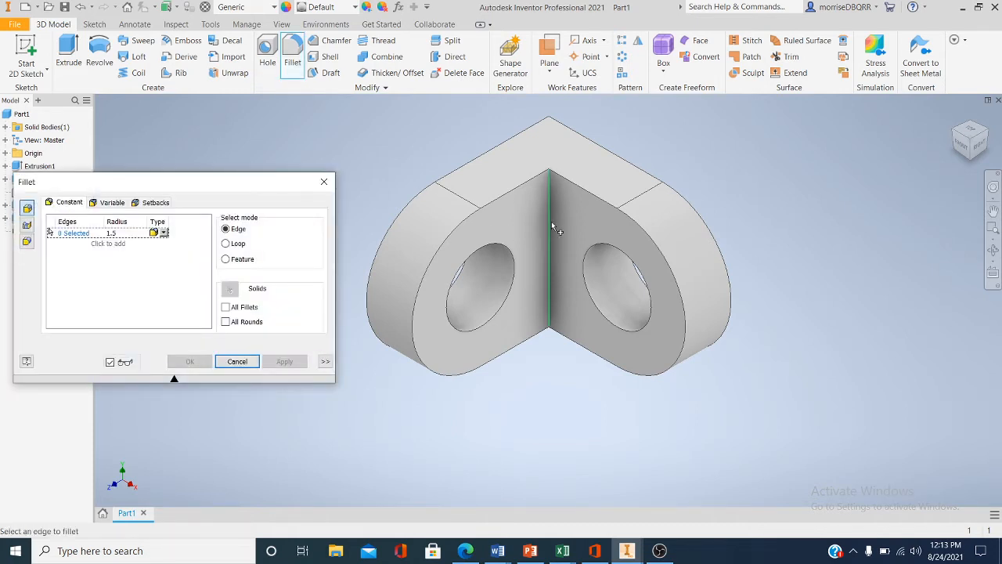
left_click(122, 232)
key("BackSpace")
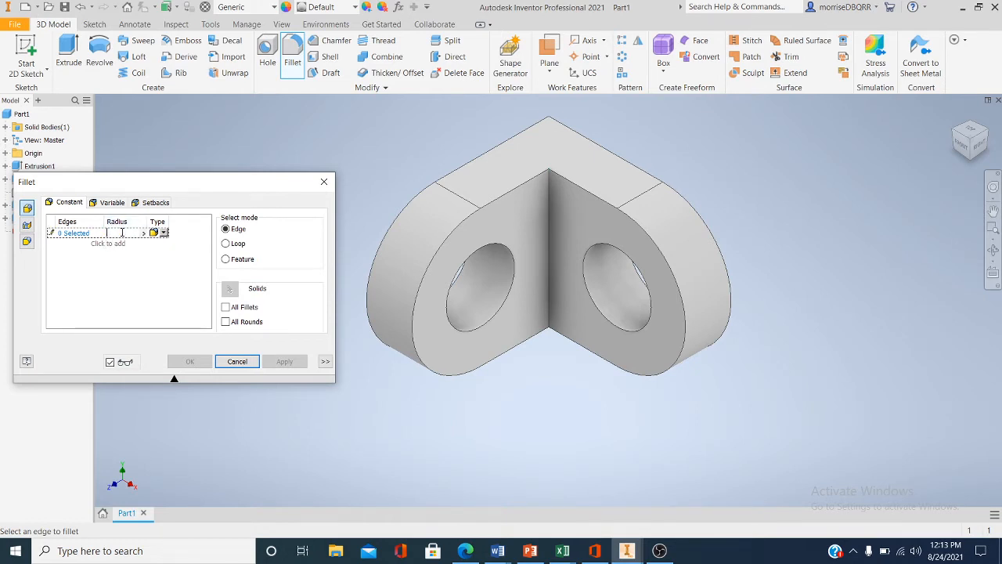
type("5")
left_click(551, 191)
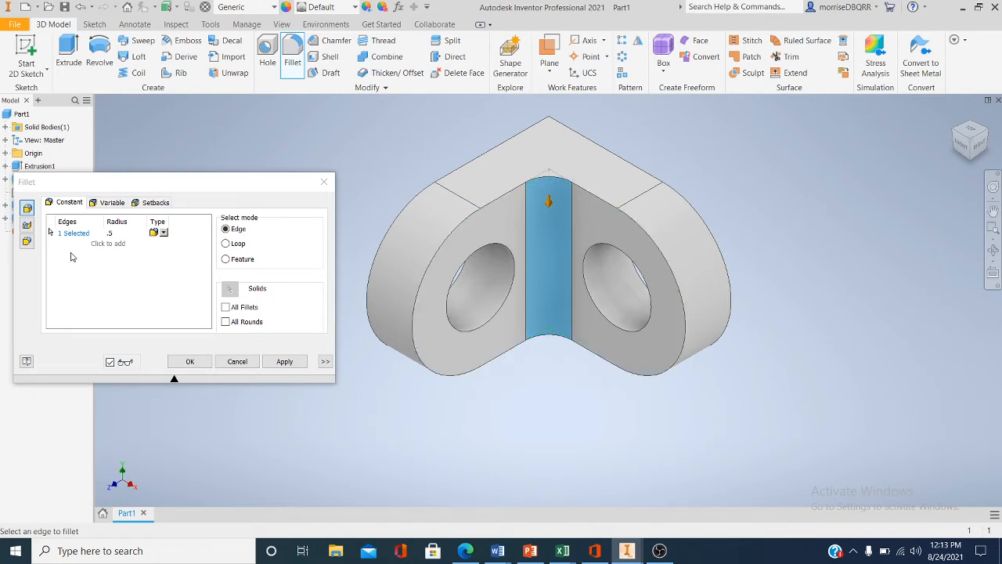
left_click(190, 360)
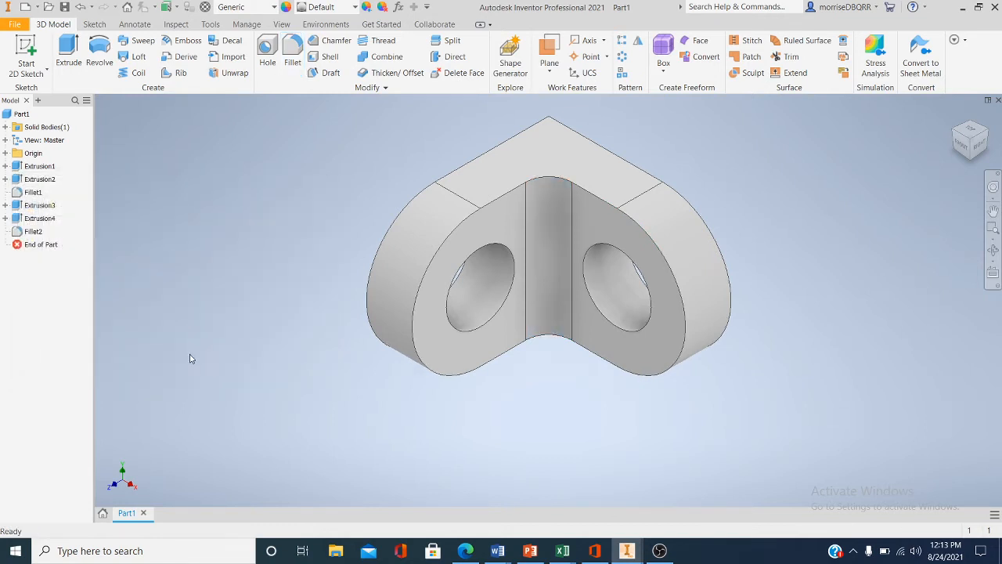
- Save the part in the PROJECT-1 folder under the file name BRACKET-1
left_click(968, 144)
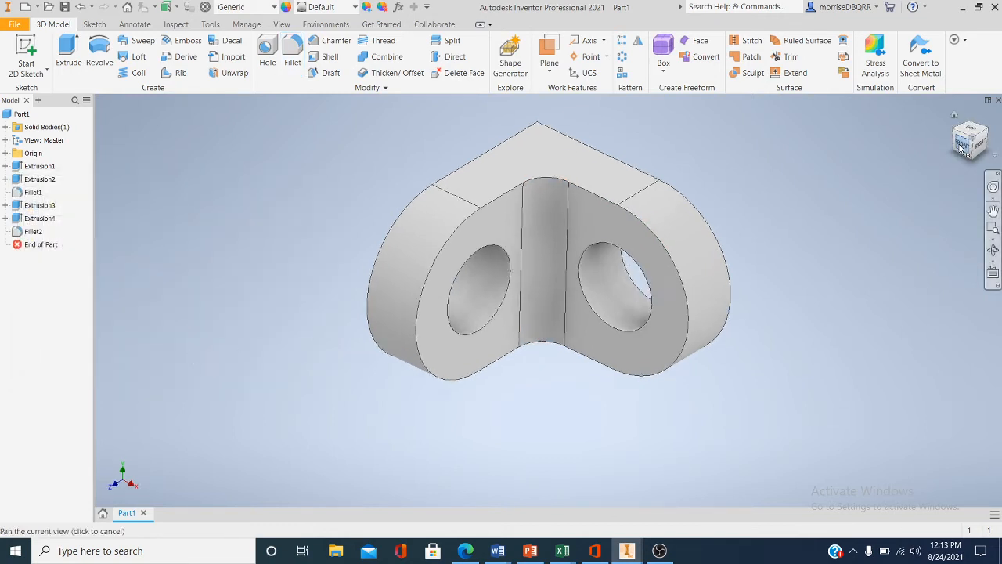
left_click(978, 135)
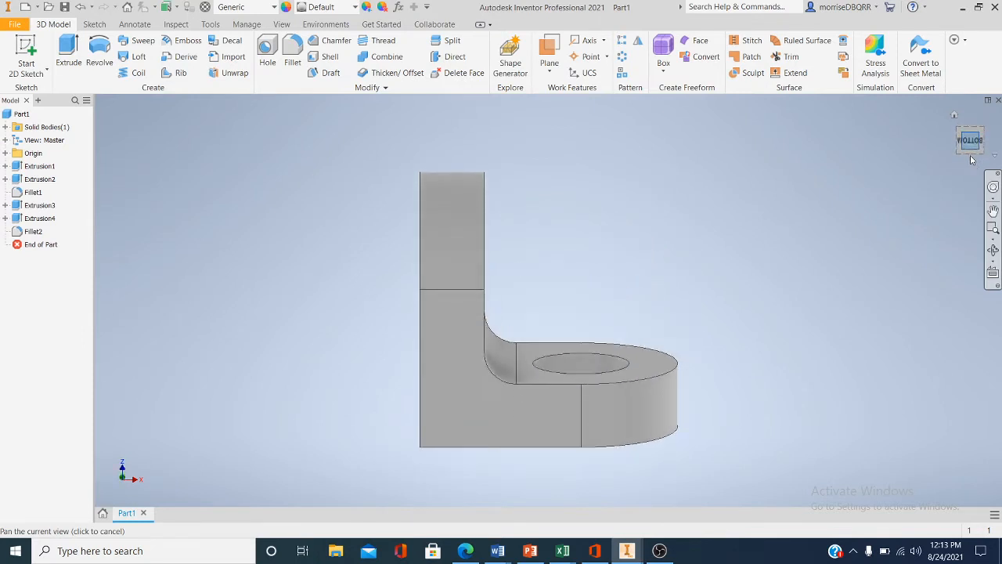
left_click(983, 128)
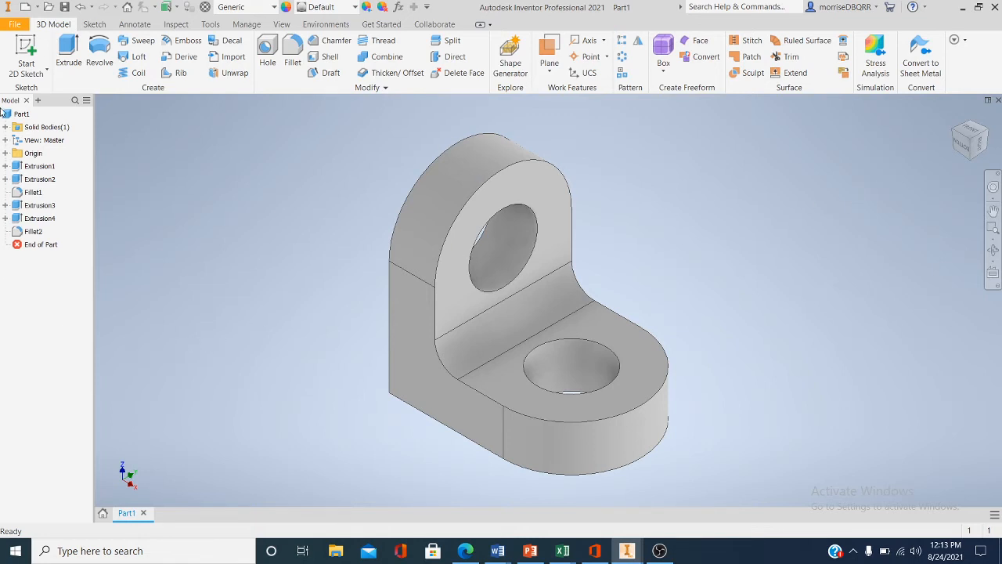
left_click(15, 25)
left_click(44, 163)
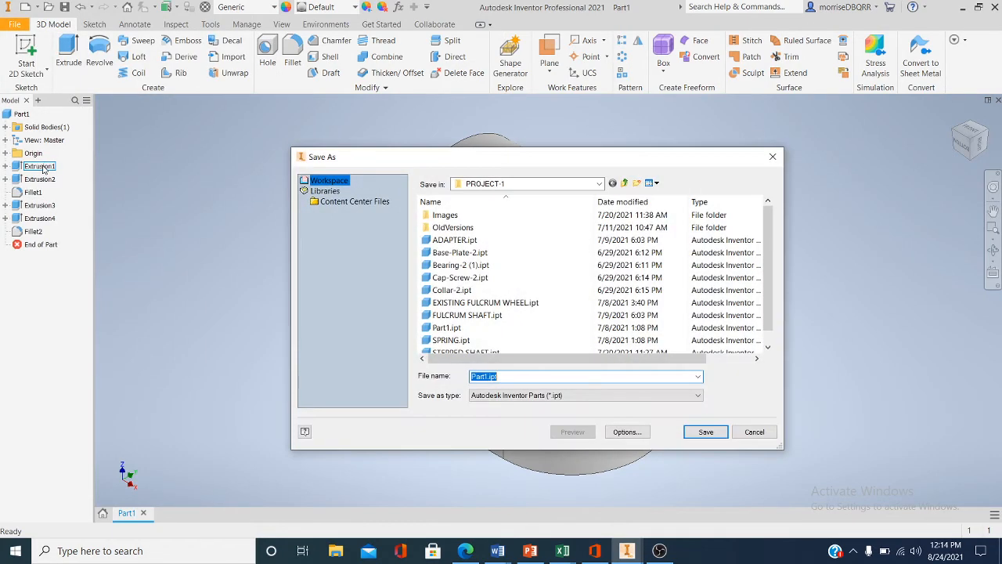
left_click(515, 185)
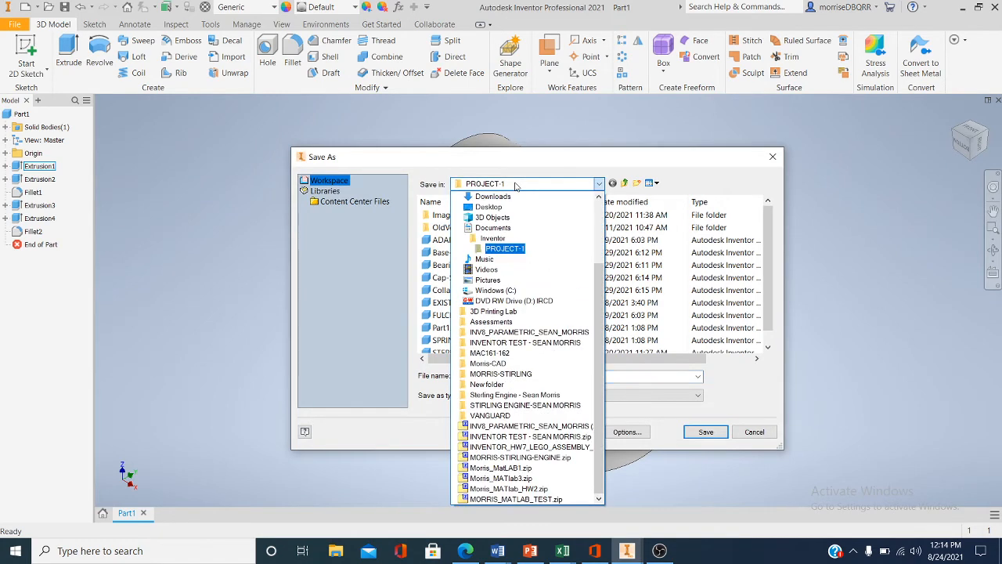
left_click(514, 185)
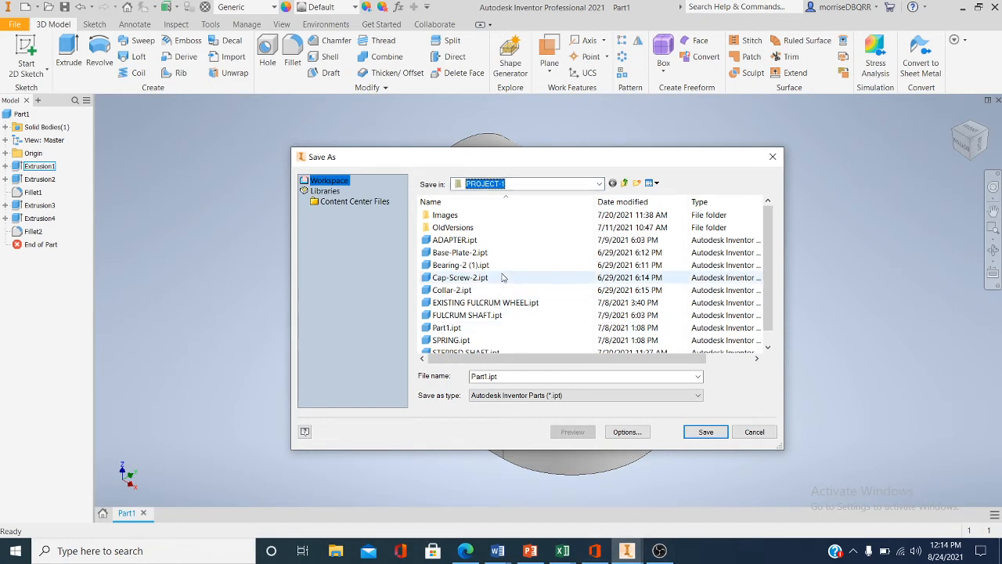
left_click(510, 377)
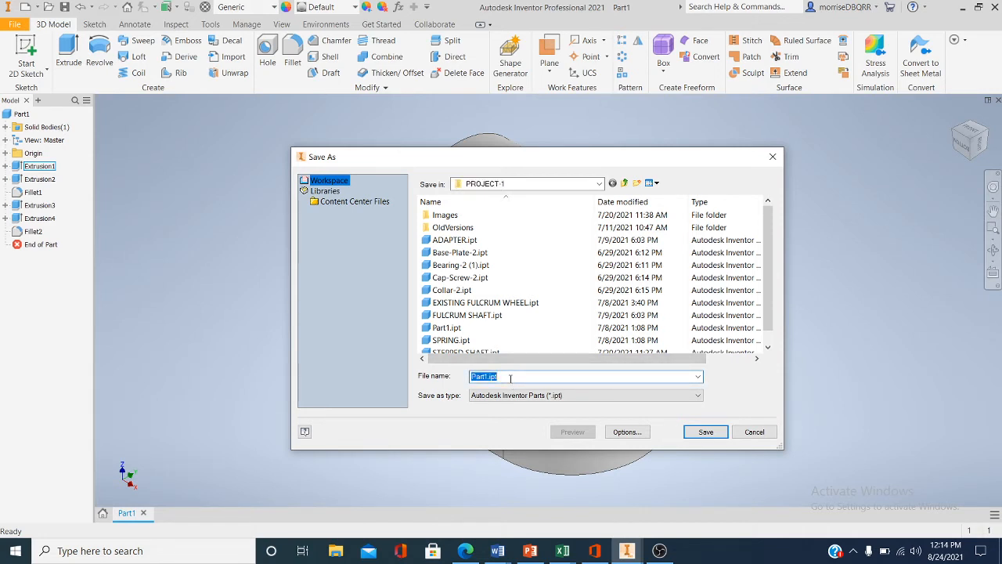
key("BackSpace")
type("BRACKET-1")
left_click(712, 434)
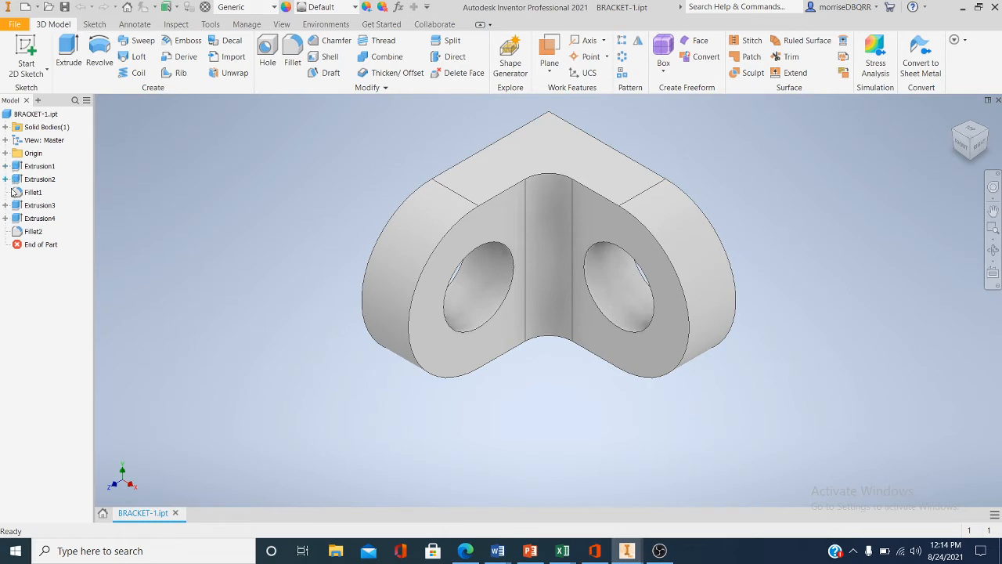
- Set the part's material to Gold in its physical iProperties and apply the change
left_click(25, 117)
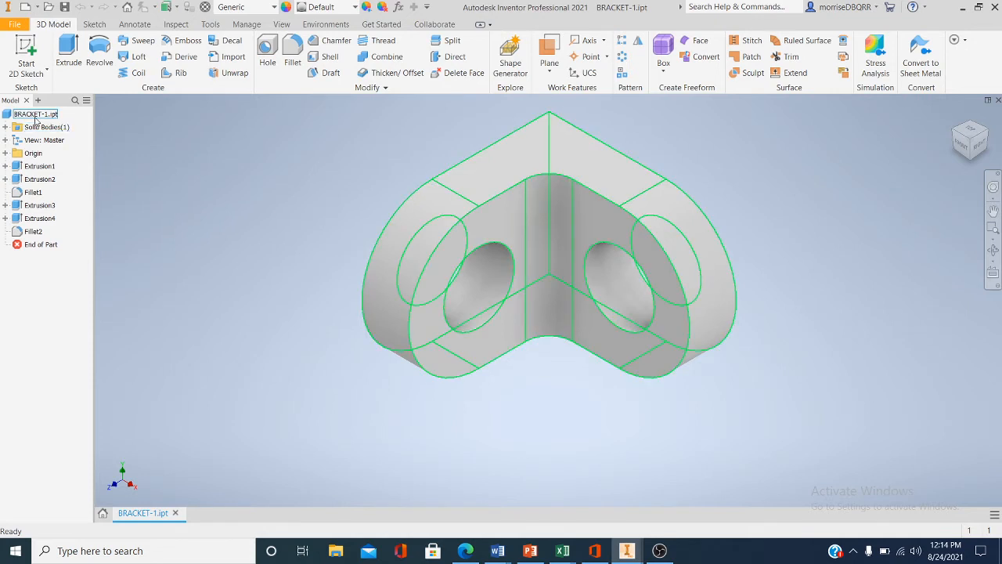
middle_click_drag(275, 302, 289, 358)
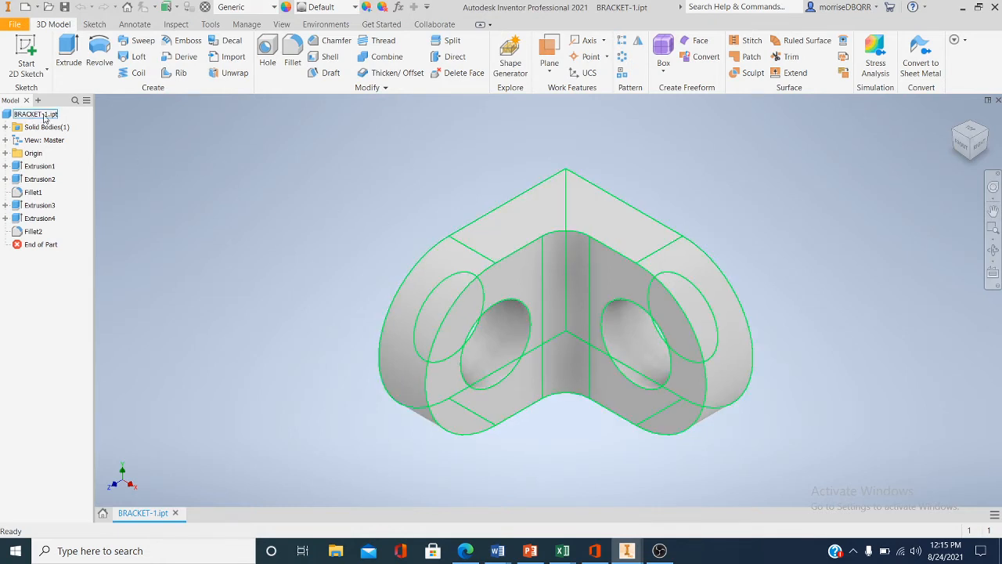
right_click(45, 119)
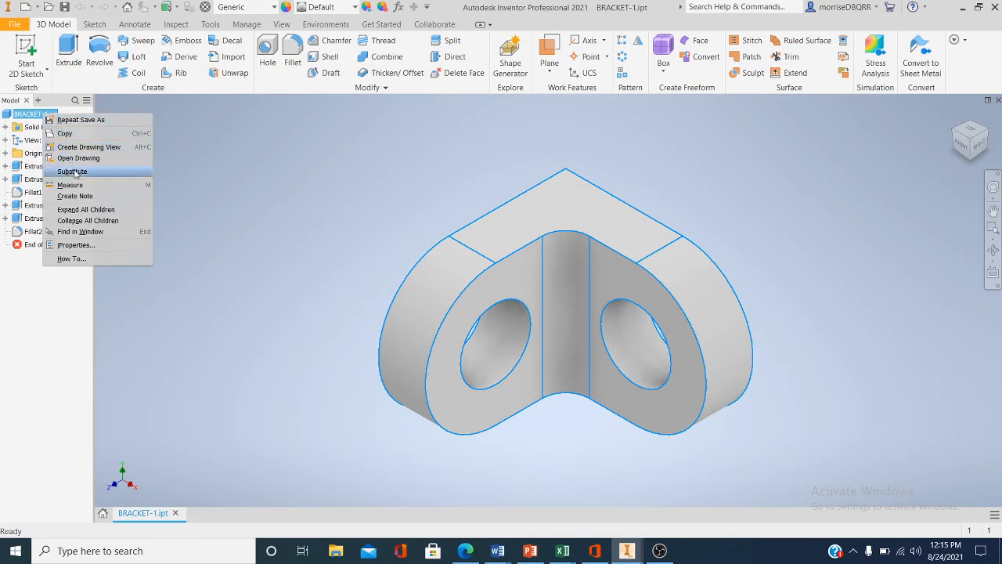
left_click(88, 247)
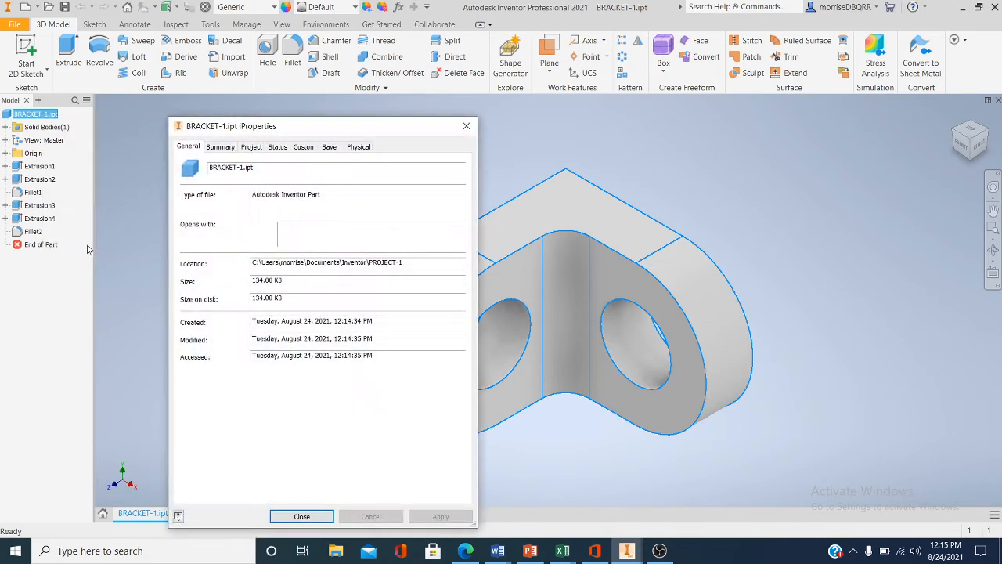
left_click(360, 148)
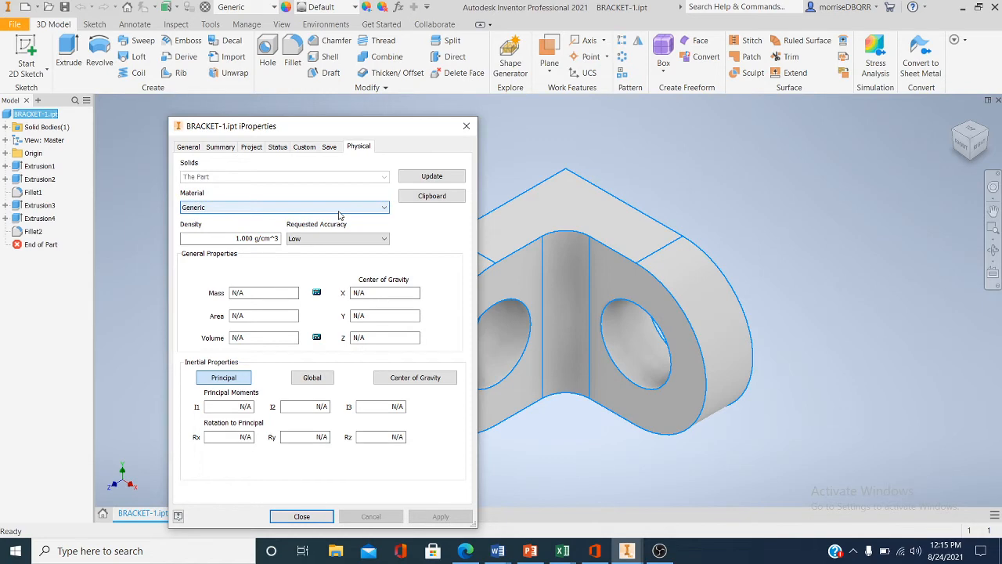
left_click(383, 208)
left_click_drag(386, 301, 385, 254)
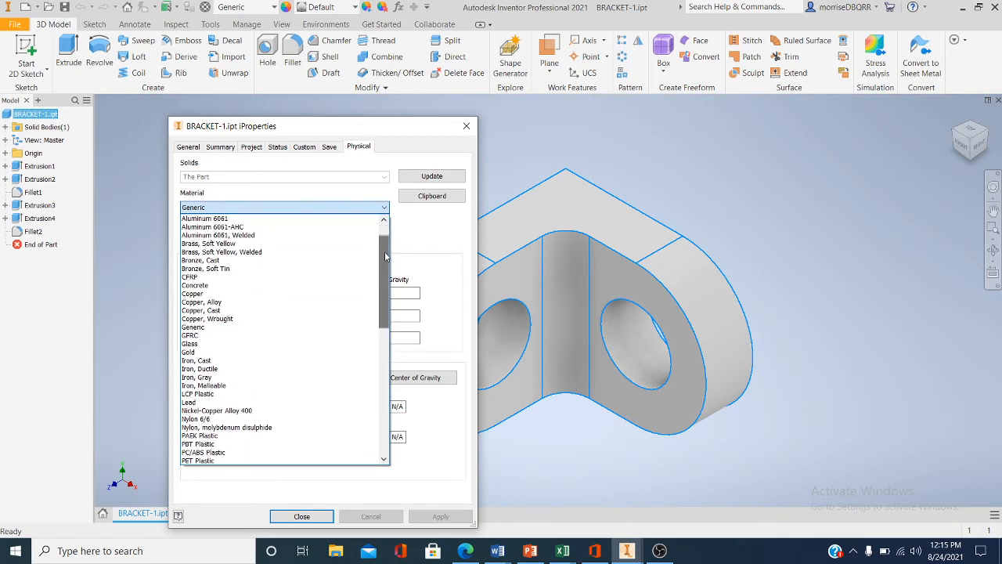
left_click(251, 352)
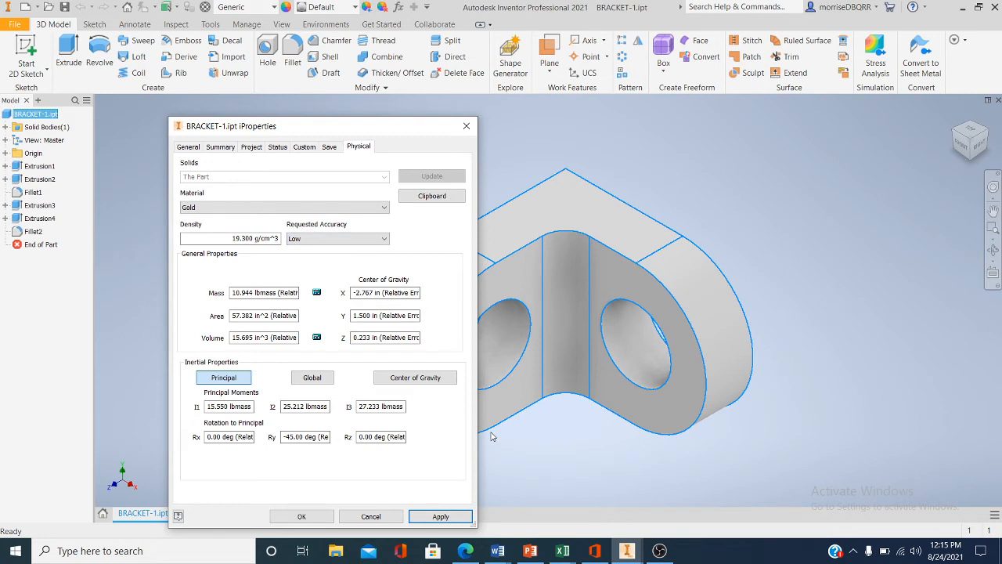
left_click(437, 521)
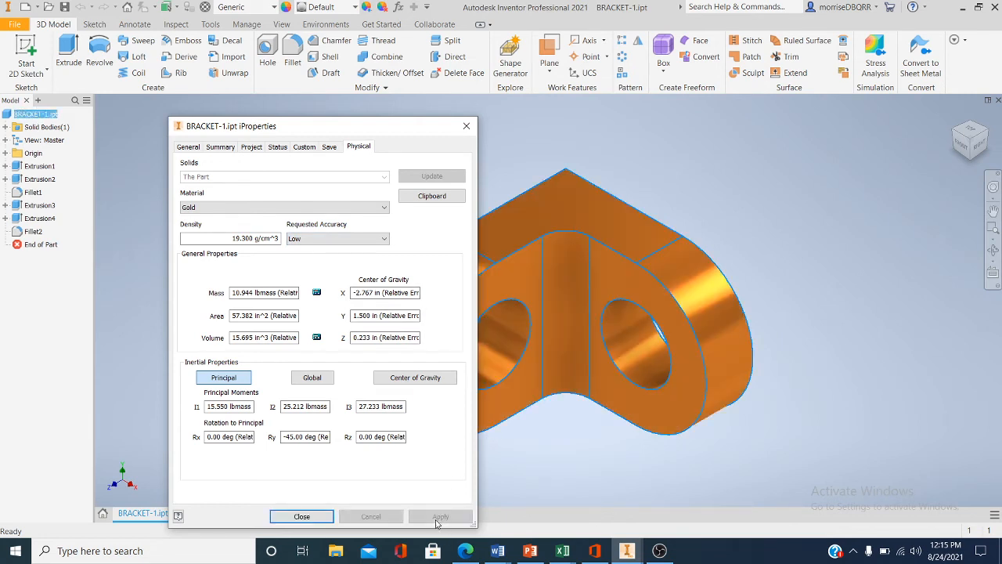
left_click(306, 516)
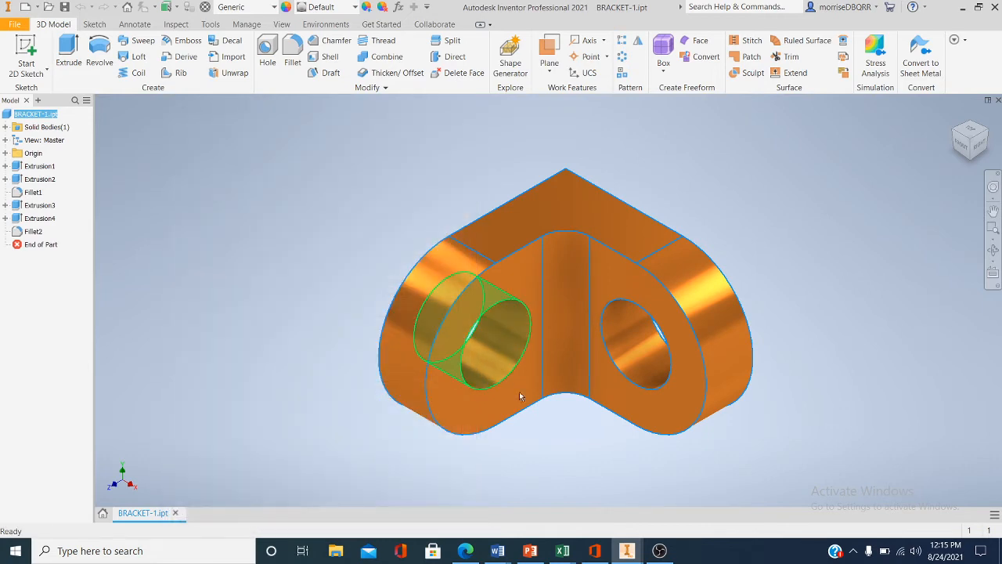
- Examine the gold bracket's shape and finish from the front, the side and an upright isometric angle
scroll(534, 408, "down", 4)
scroll(535, 408, "up", 1)
left_click(535, 408)
scroll(547, 418, "up", 3)
middle_click_drag(489, 409, 422, 396)
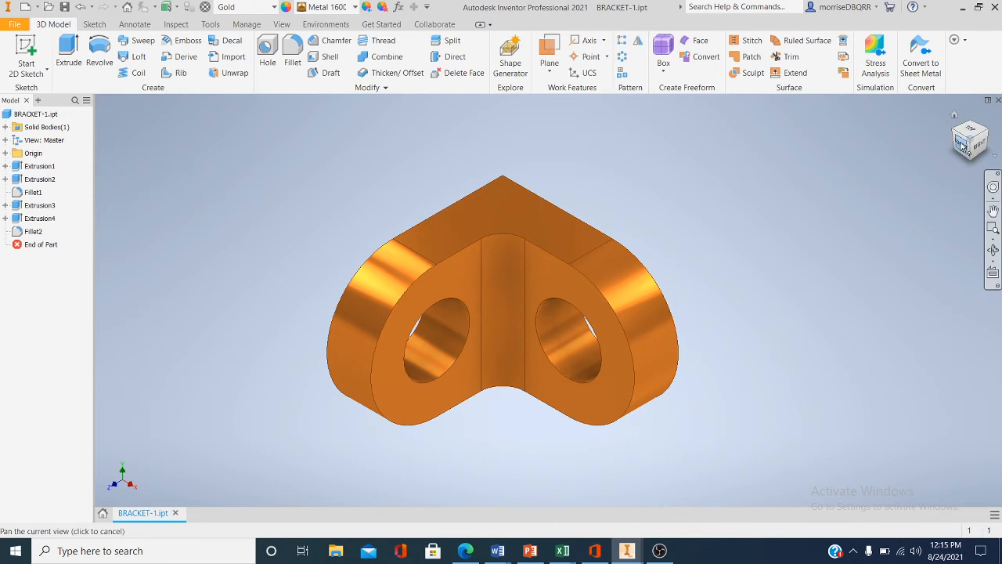
left_click(963, 146)
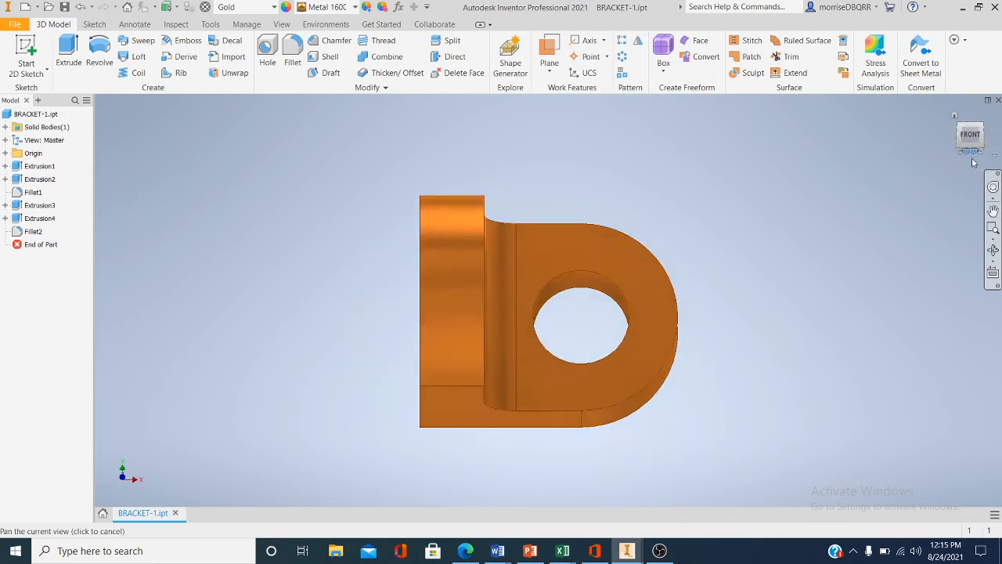
left_click(973, 162)
left_click(983, 134)
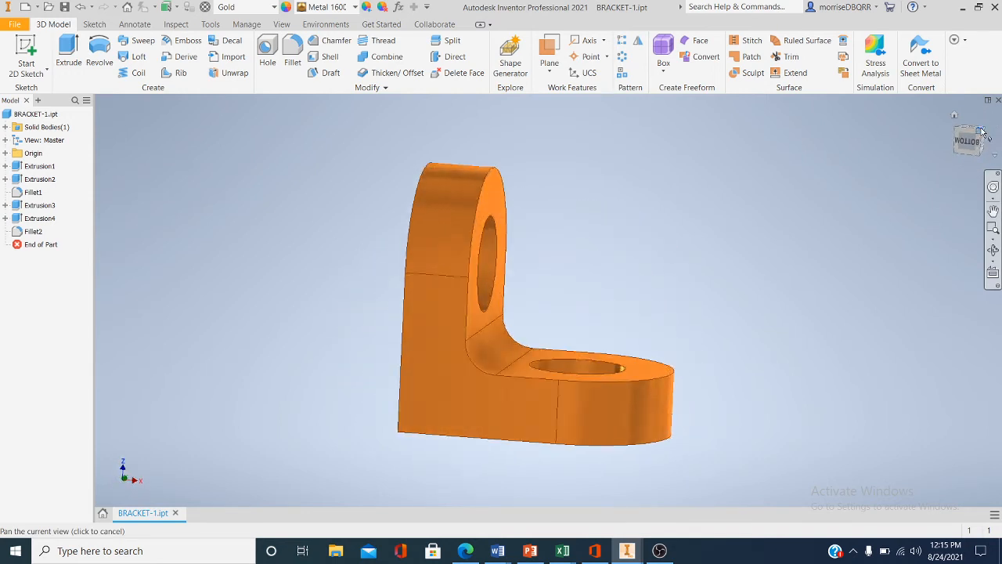
left_click_drag(674, 274, 676, 241)
key("Escape")
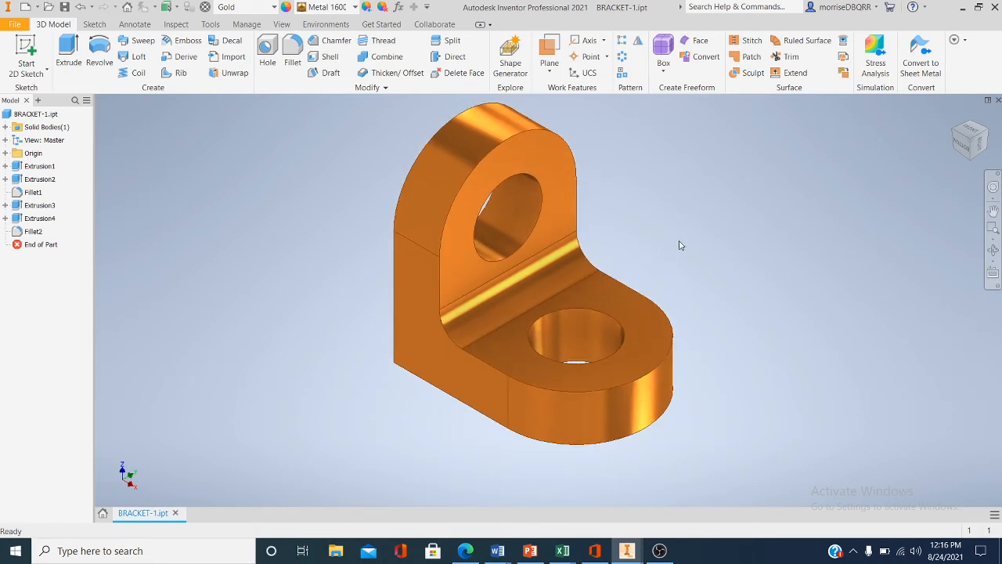
- Save the changes to BRACKET-1.ipt
left_click(17, 28)
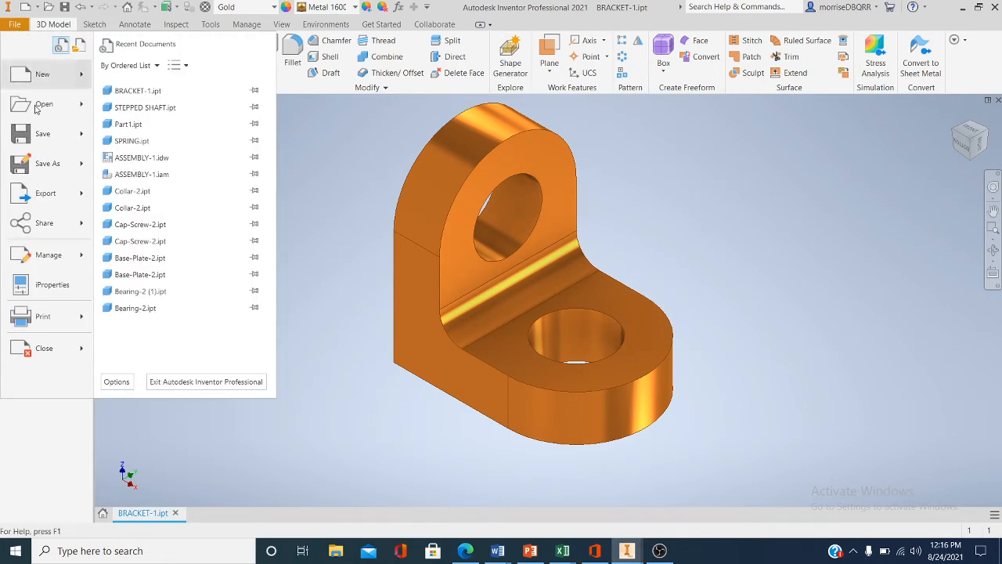
left_click(47, 145)
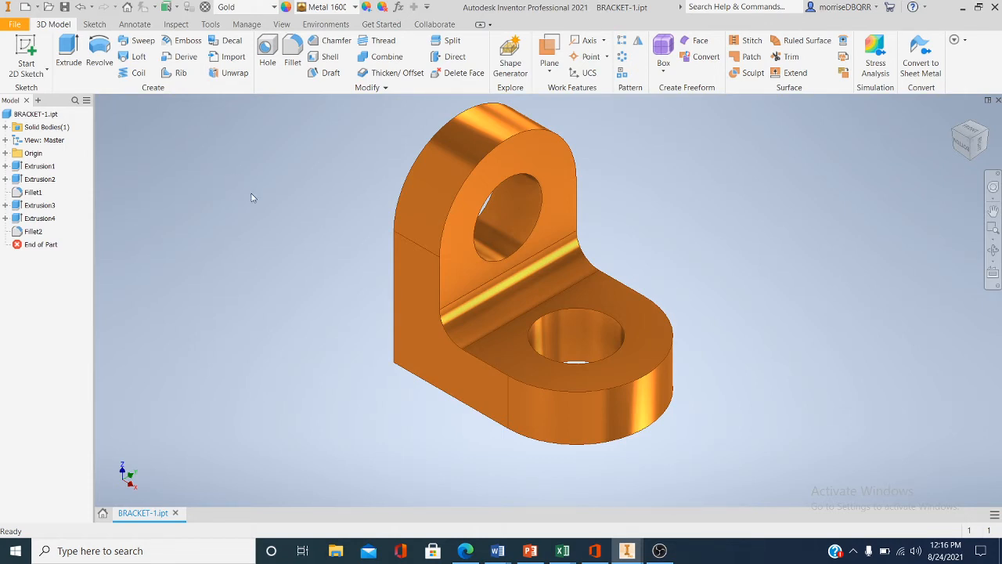
- Export an isometric image of the bracket as BRACKET-1.png in PNG format to the PROJECT-1 folder
middle_click_drag(253, 197, 273, 217)
scroll(259, 211, "up", 1)
scroll(299, 227, "down", 4)
scroll(299, 227, "up", 3)
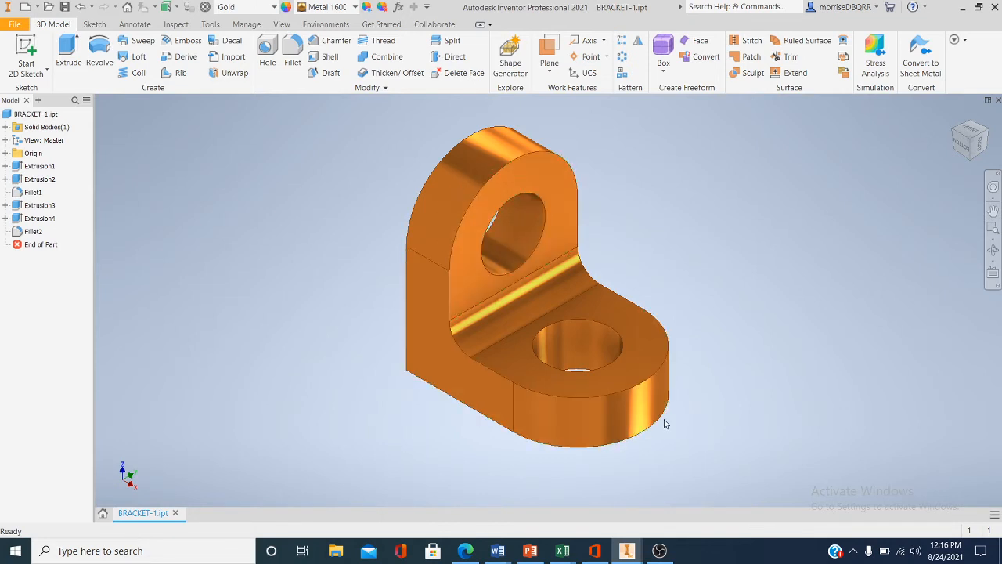
left_click(13, 27)
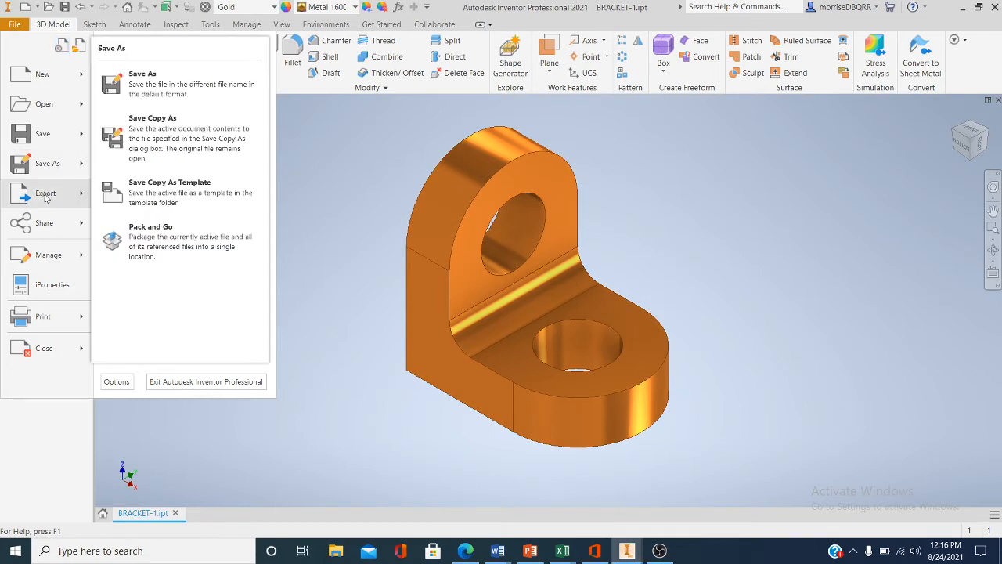
mouse_move(45, 198)
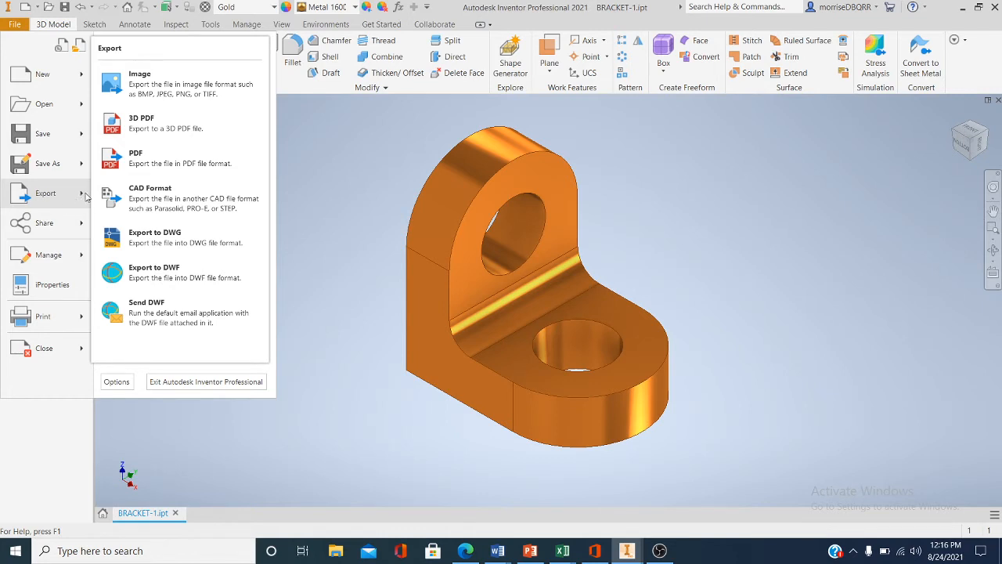
left_click(153, 94)
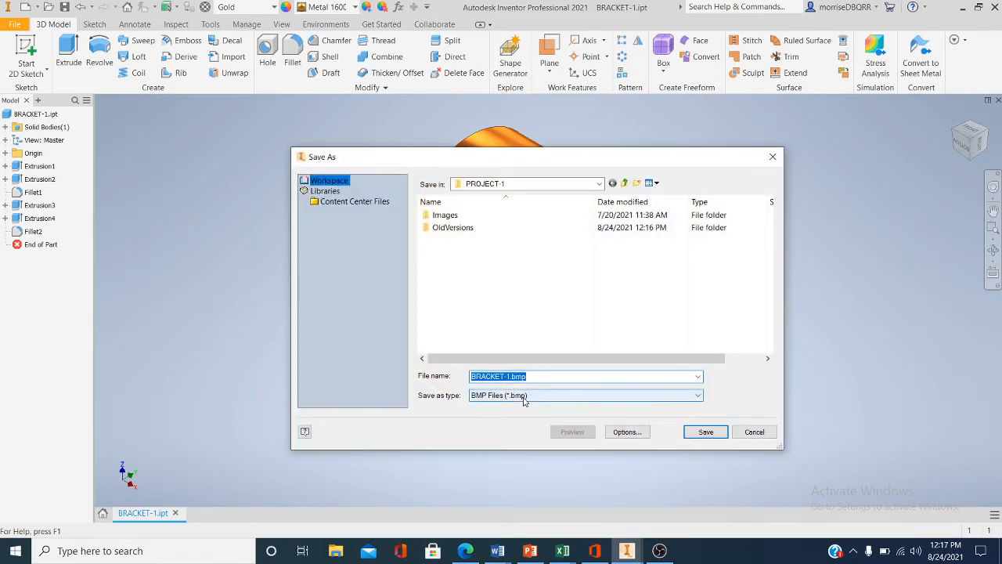
left_click(694, 401)
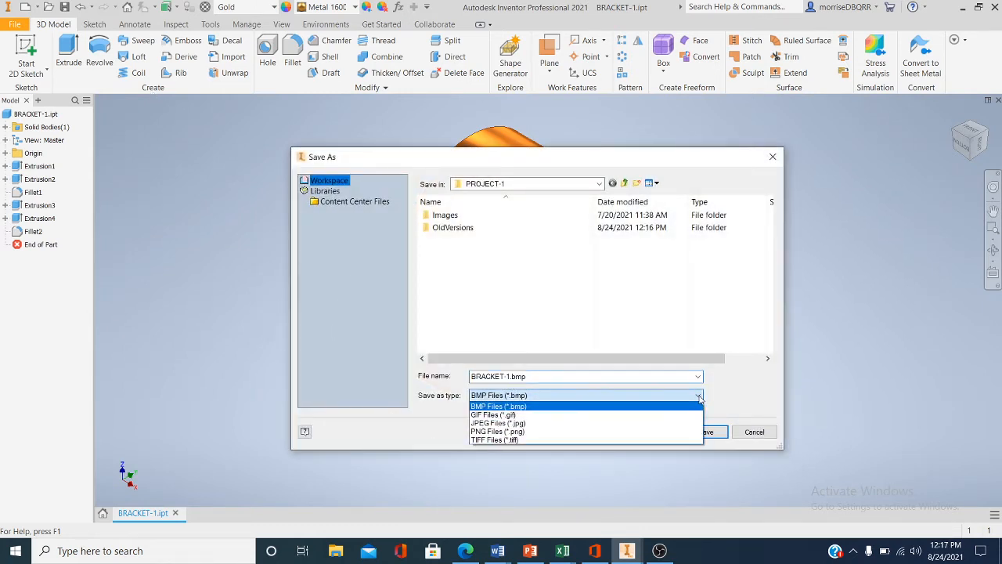
left_click(512, 432)
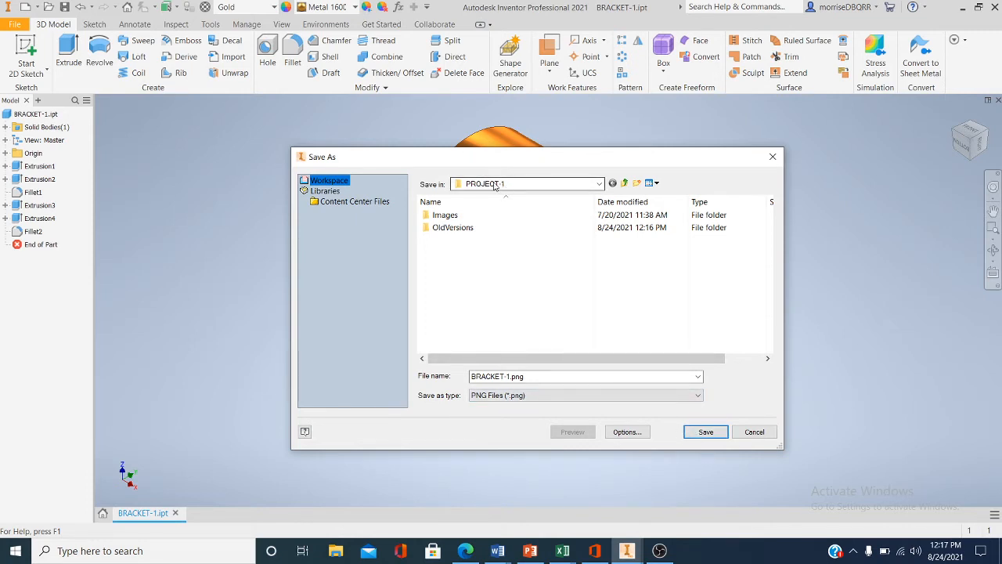
left_click(701, 431)
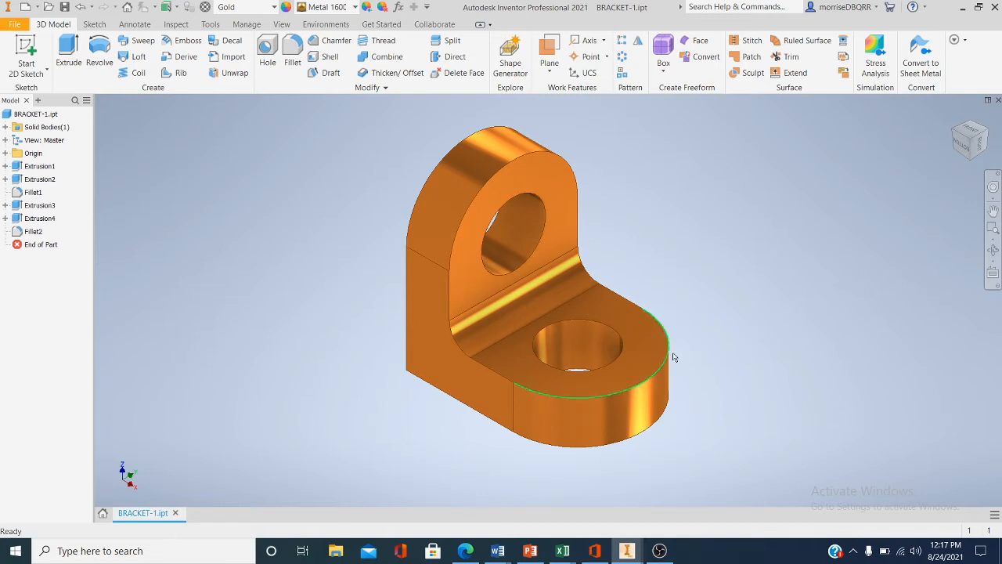
- Create a new drawing from the English ANSI (in).idw template
left_click(16, 25)
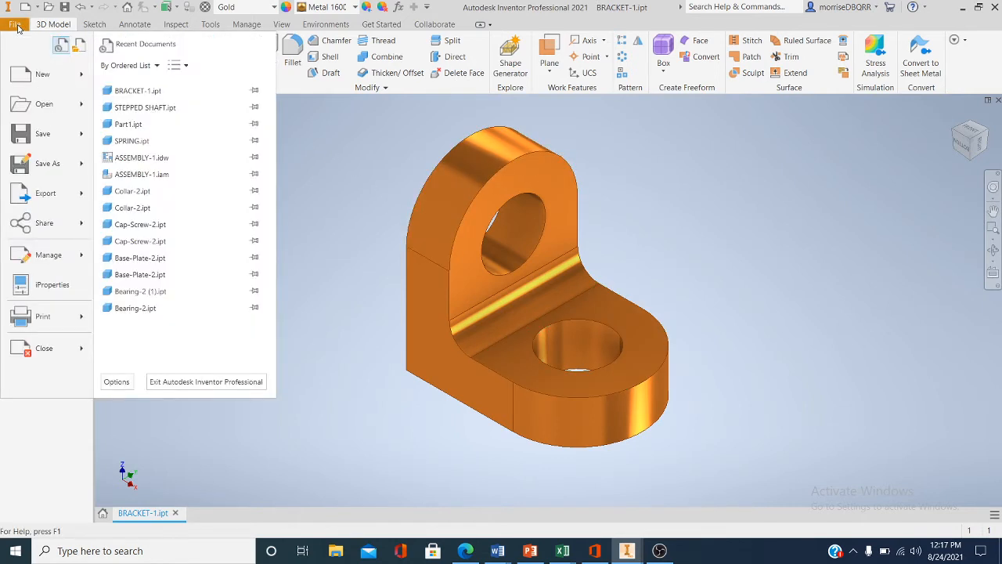
left_click(41, 76)
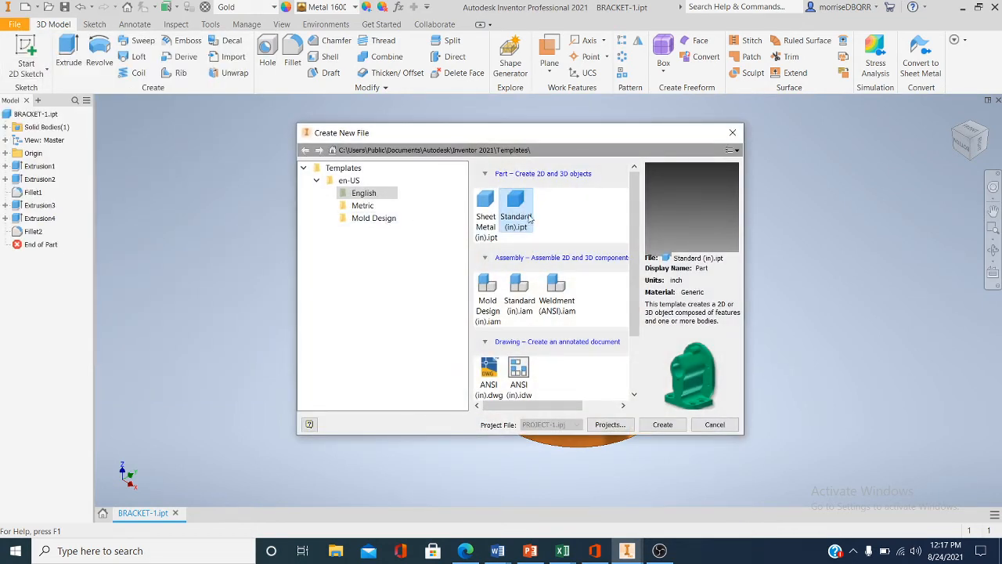
left_click_drag(633, 272, 632, 325)
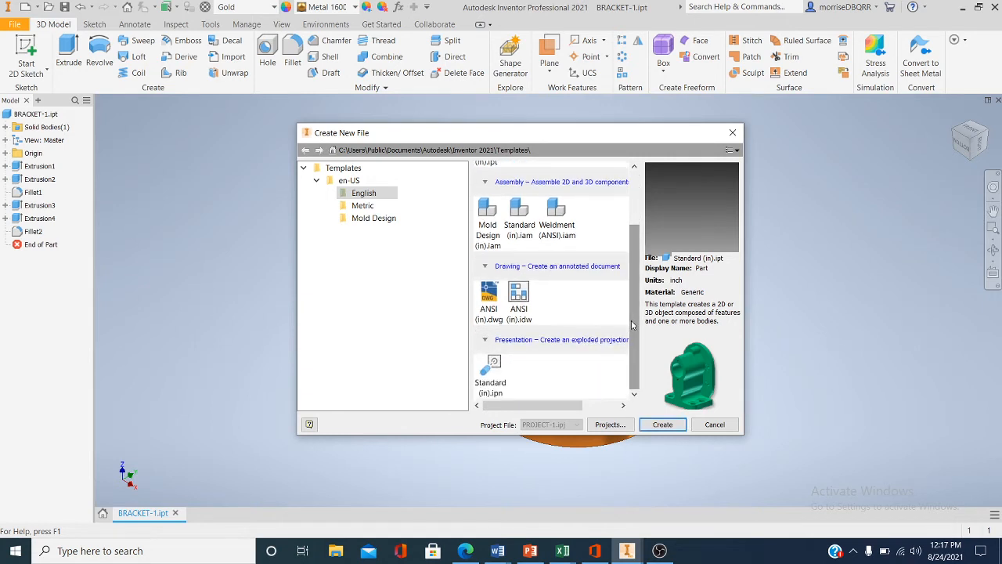
left_click(519, 296)
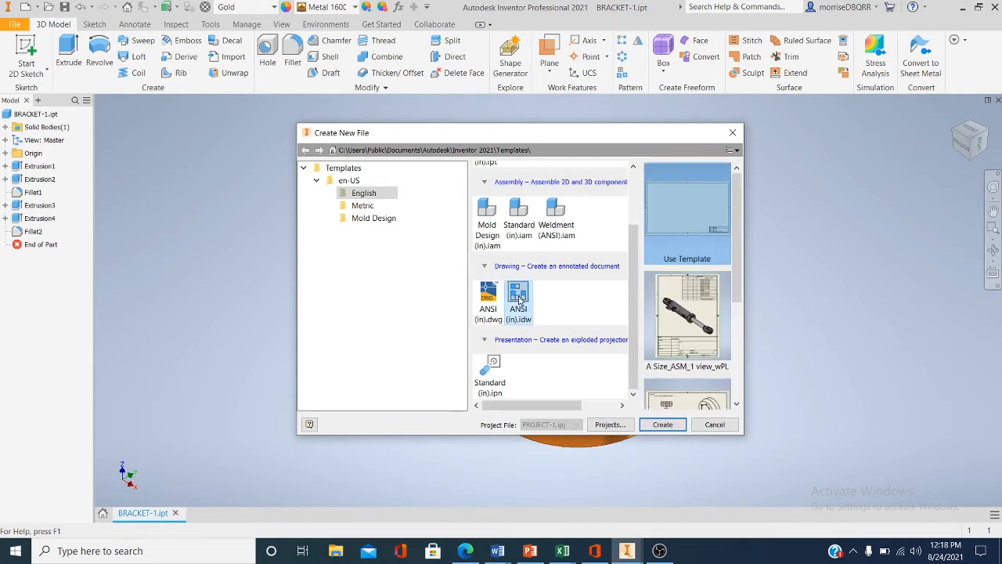
left_click(659, 425)
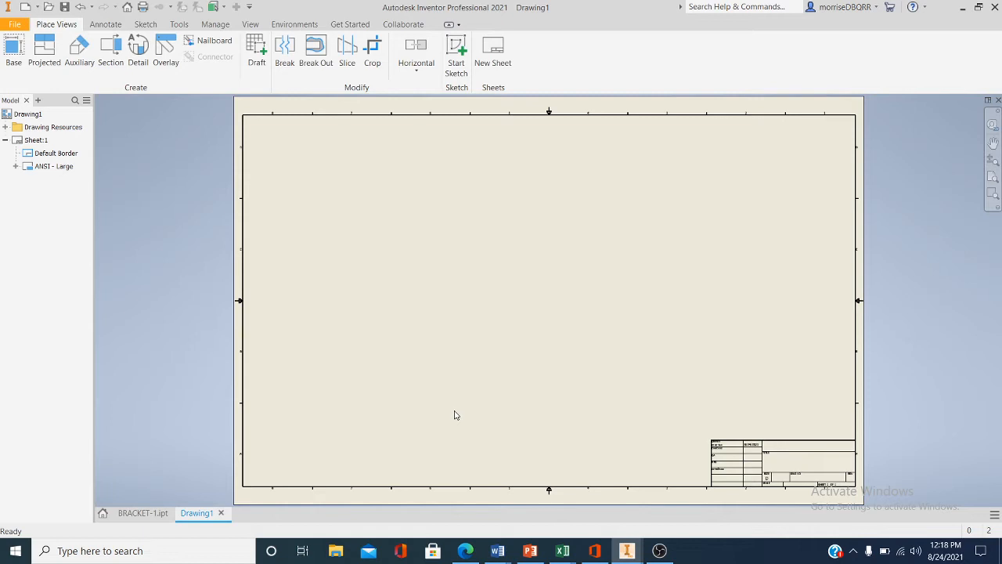
left_click(135, 516)
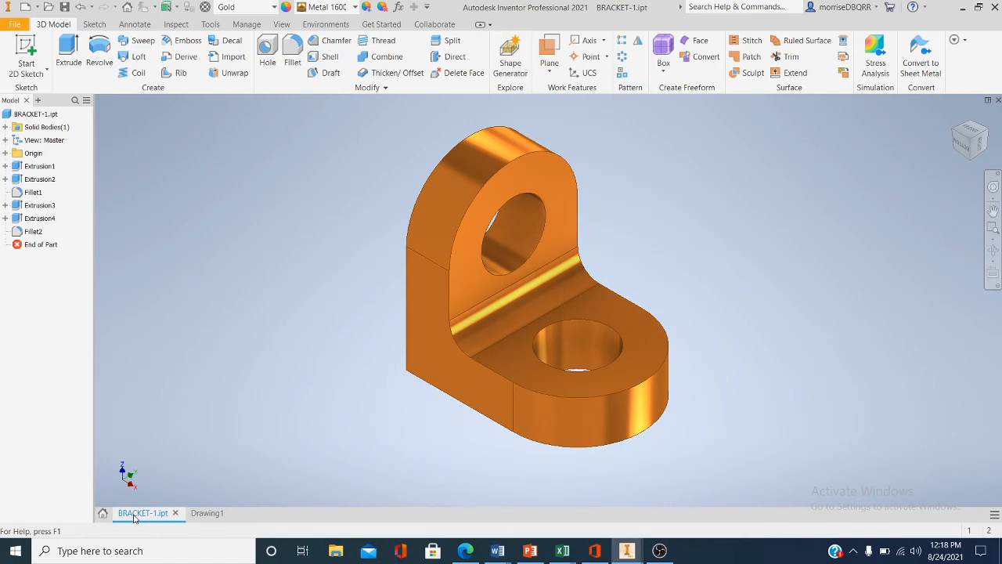
left_click(207, 513)
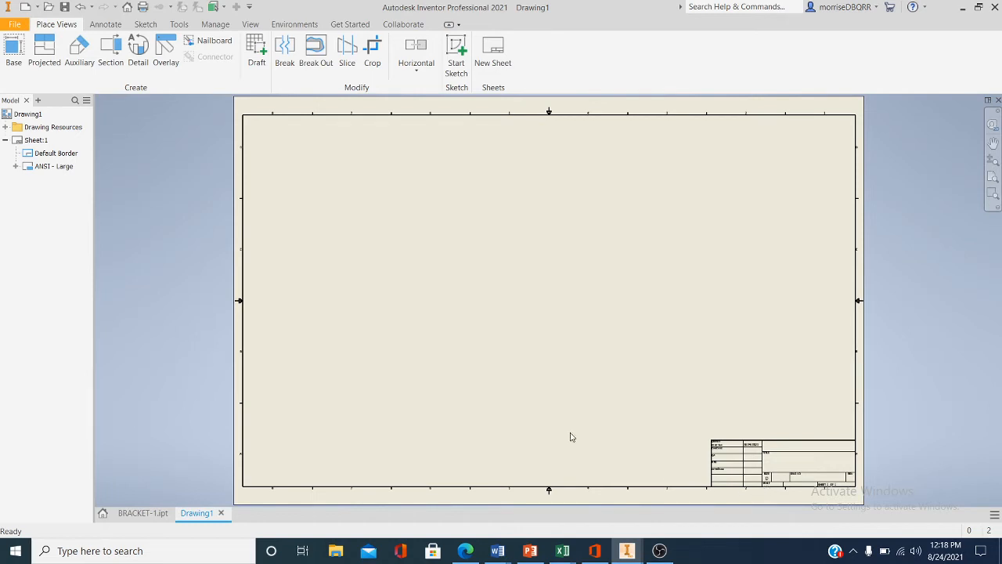
- Edit the drawing sheet to size A in portrait orientation
right_click(27, 116)
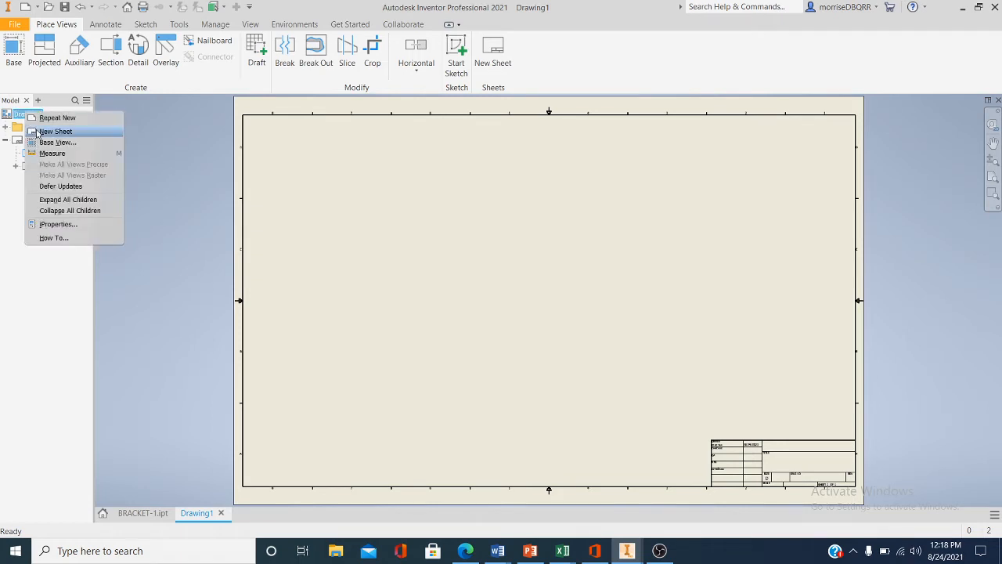
left_click(199, 167)
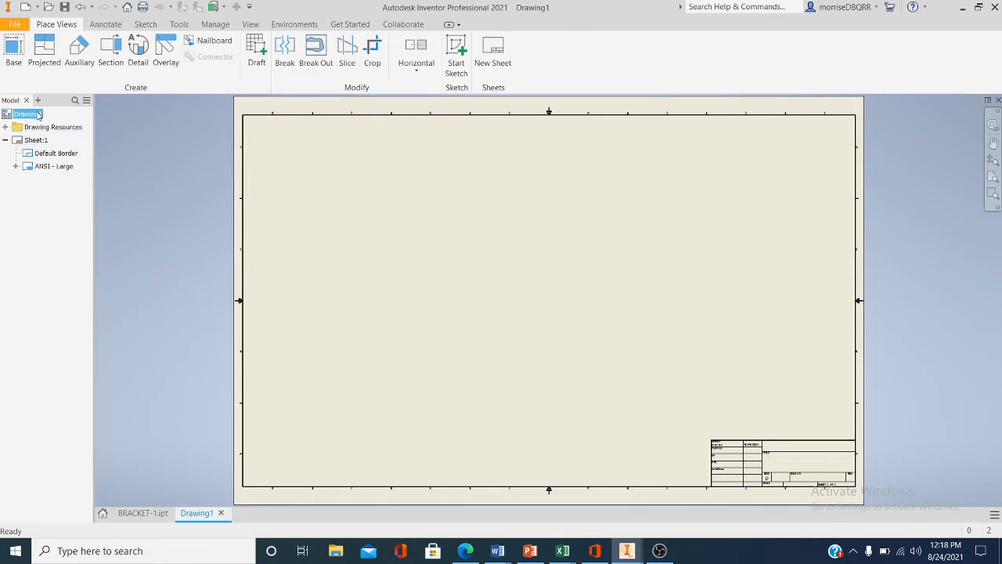
right_click(36, 142)
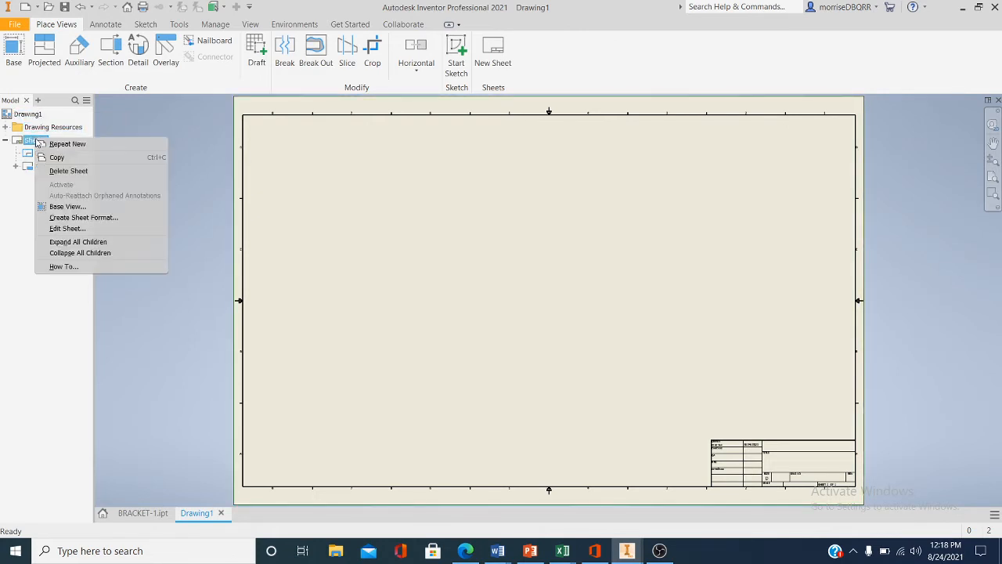
left_click(66, 228)
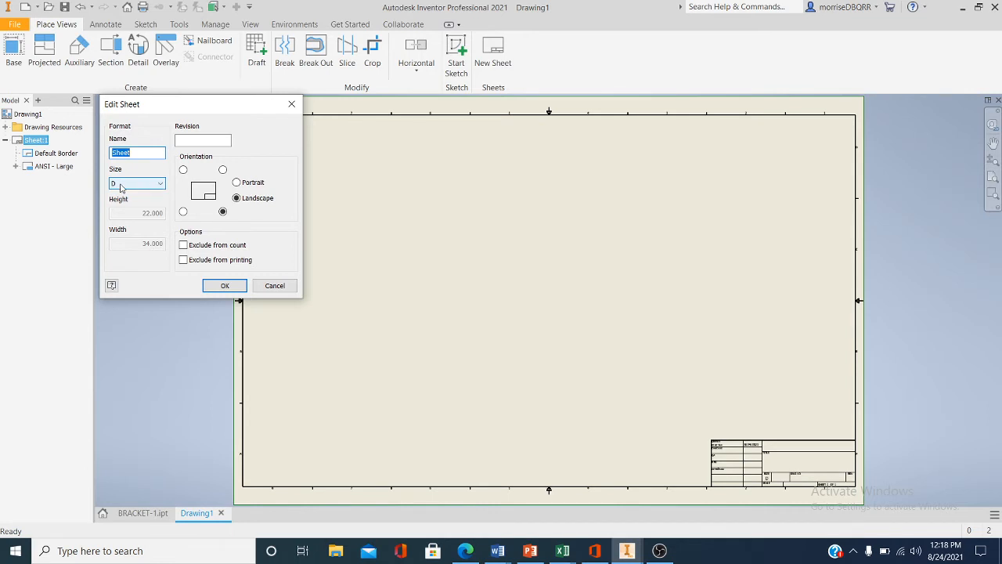
left_click(160, 184)
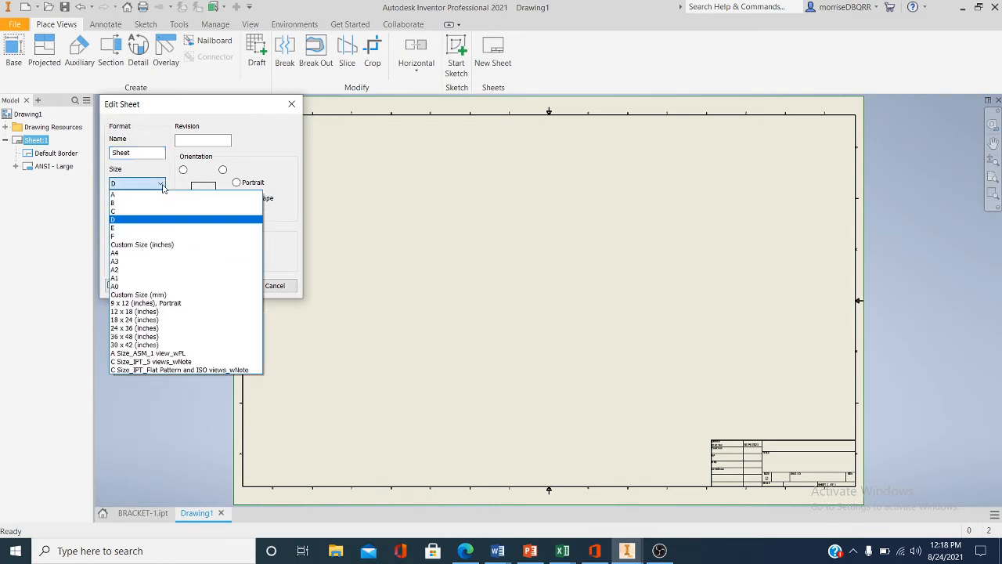
left_click(114, 194)
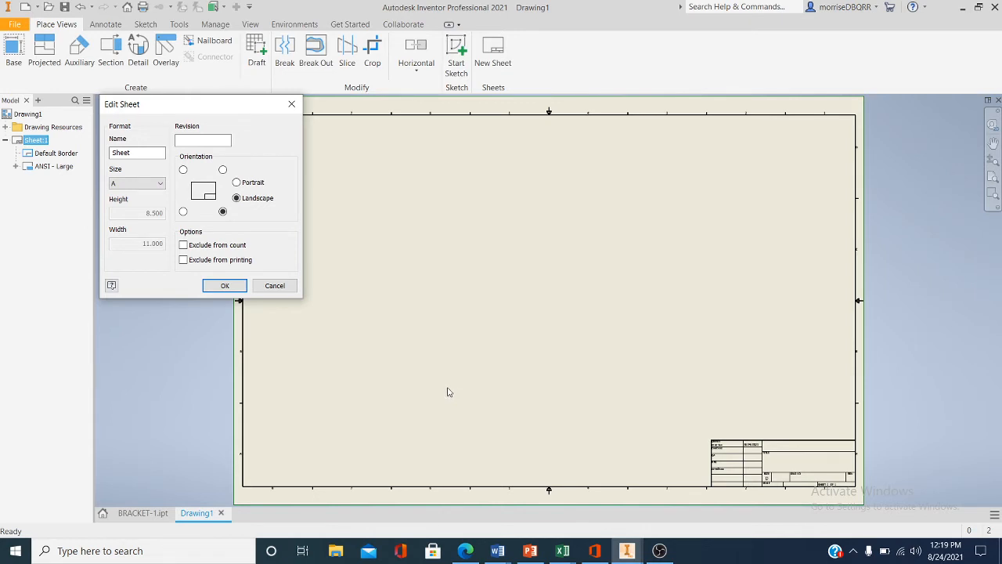
left_click(238, 184)
left_click(222, 286)
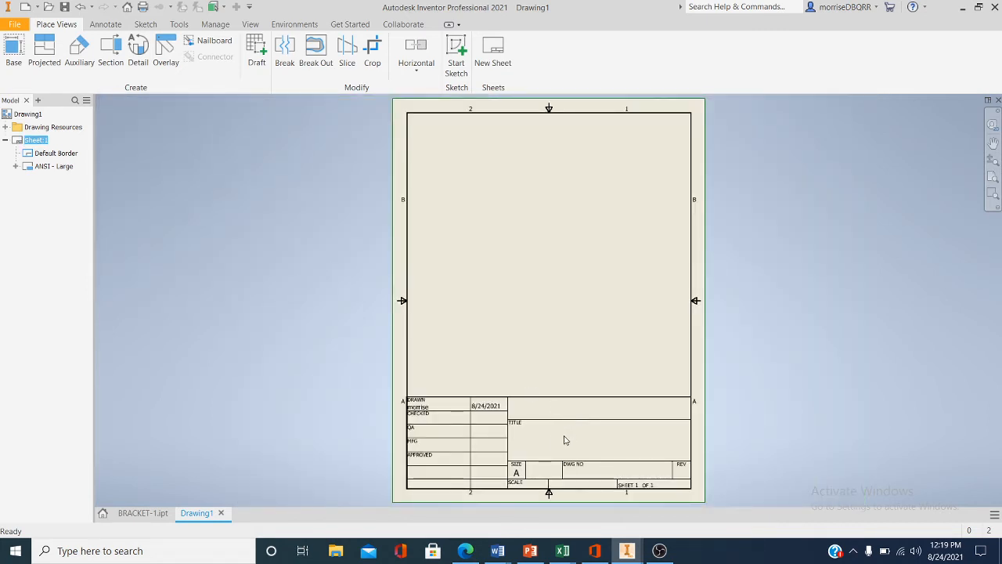
- Start a base view of the BRACKET-1 part on the drawing sheet
scroll(538, 441, "up", 5)
scroll(531, 439, "down", 4)
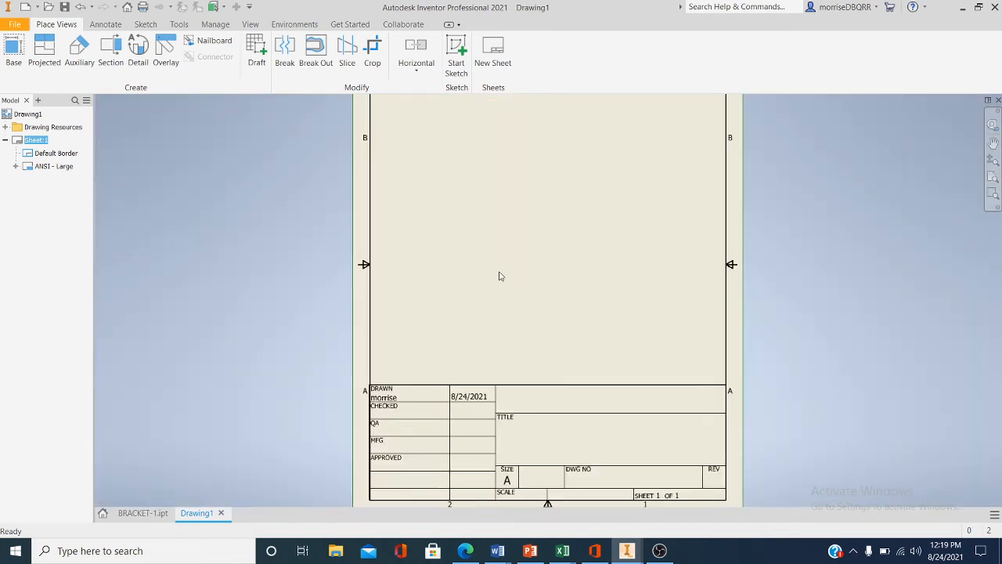
mouse_move(499, 275)
middle_mouse_down()
mouse_move(459, 336)
mouse_move(430, 338)
middle_mouse_up()
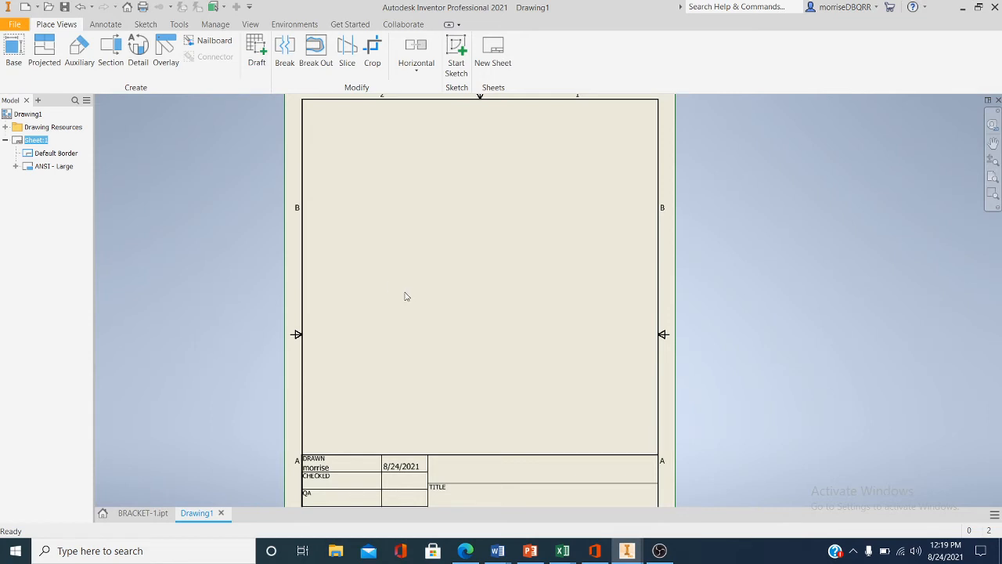
scroll(408, 296, "down", 3)
scroll(409, 298, "up", 1)
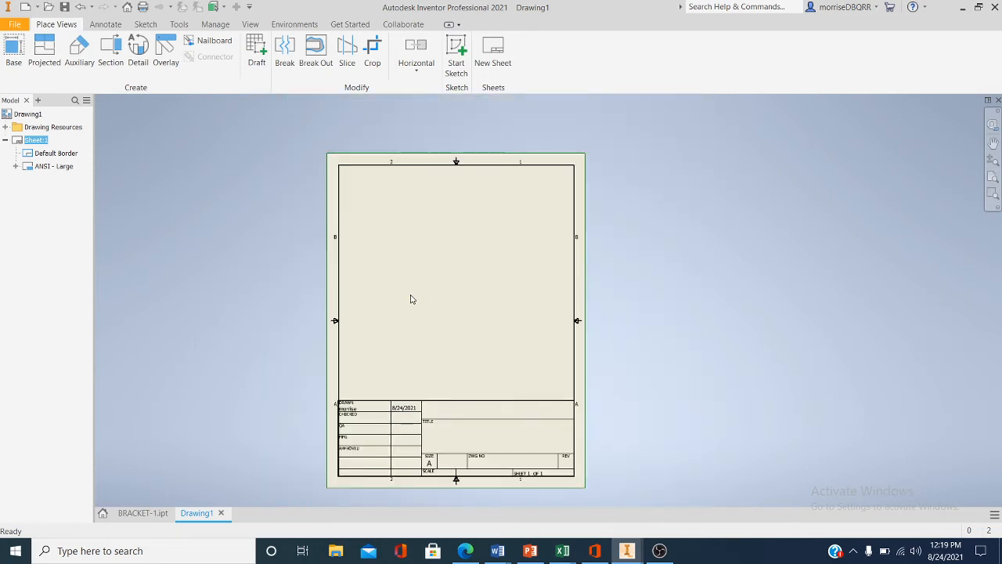
left_click(13, 67)
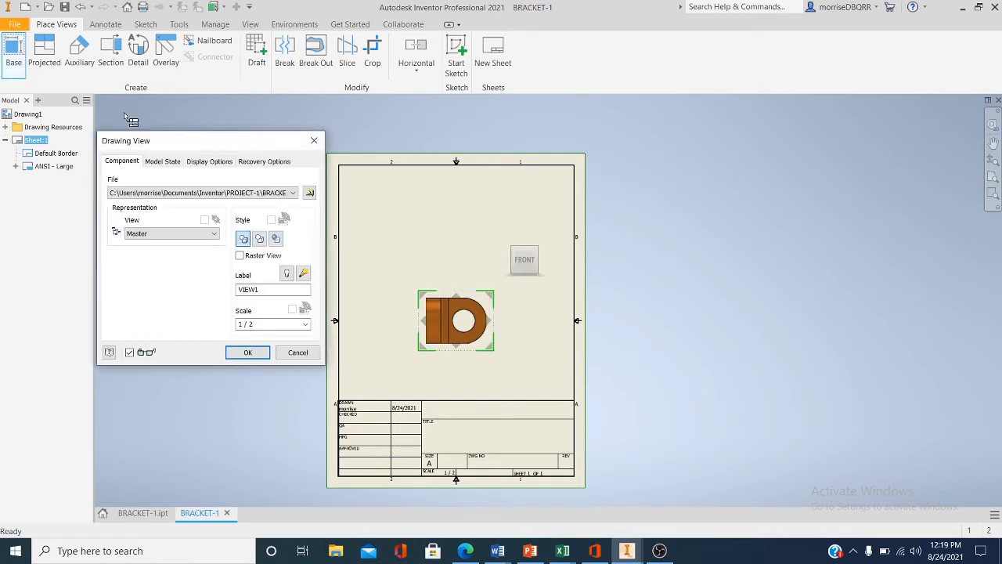
scroll(459, 369, "up", 2)
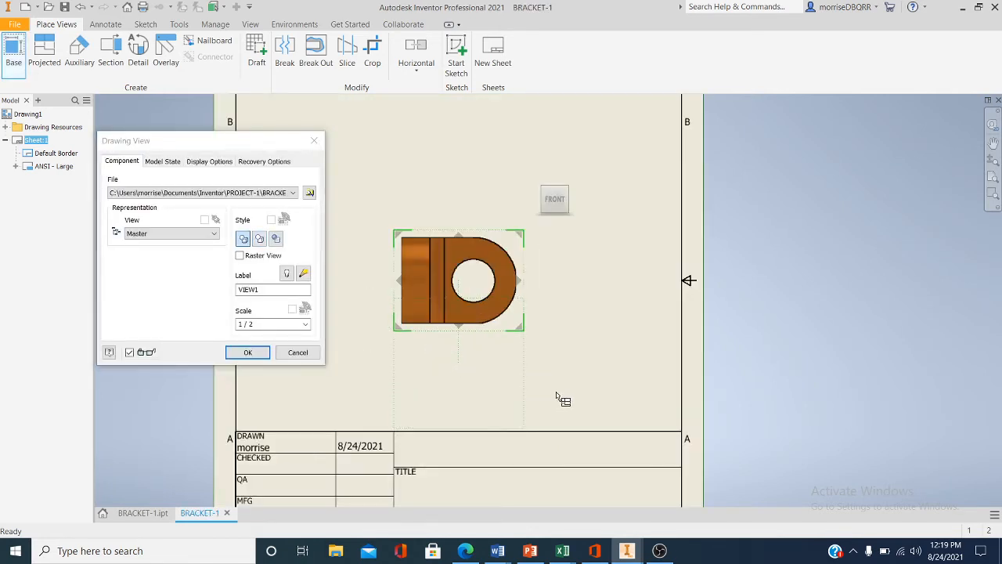
middle_click_drag(559, 399, 601, 421)
scroll(577, 382, "down", 2)
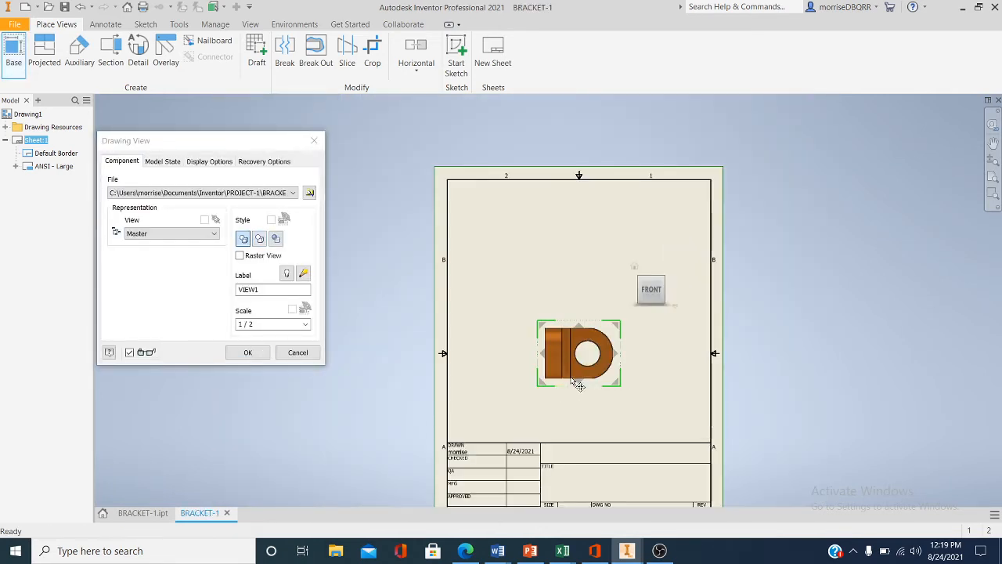
scroll(577, 383, "up", 2)
scroll(578, 385, "down", 2)
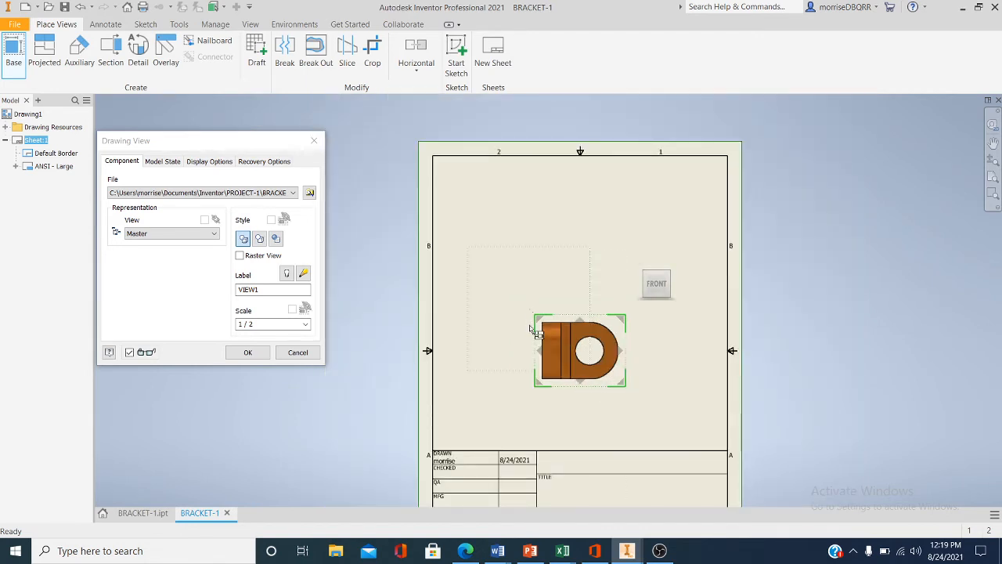
left_click(657, 304)
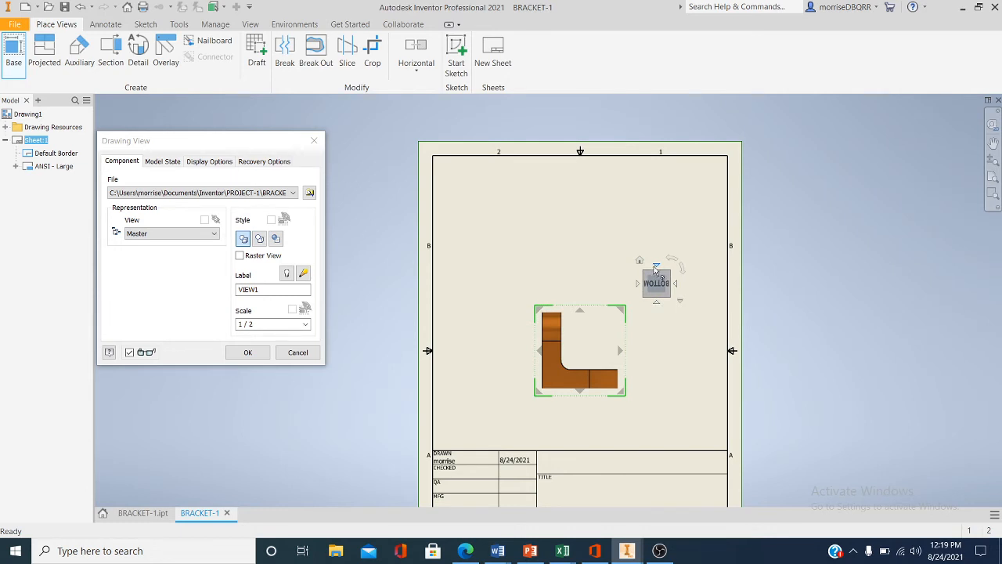
left_click(655, 267)
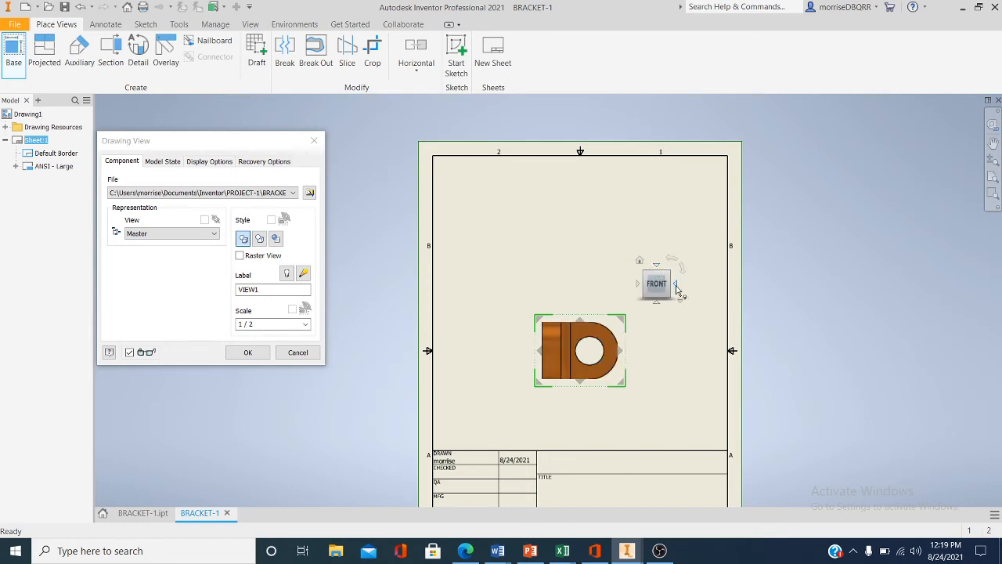
left_click(674, 283)
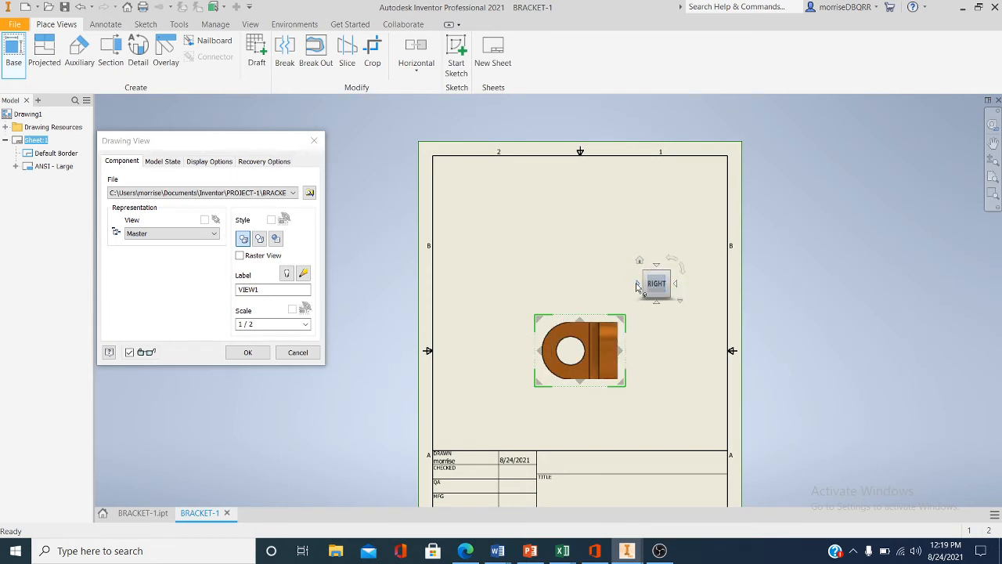
left_click(637, 283)
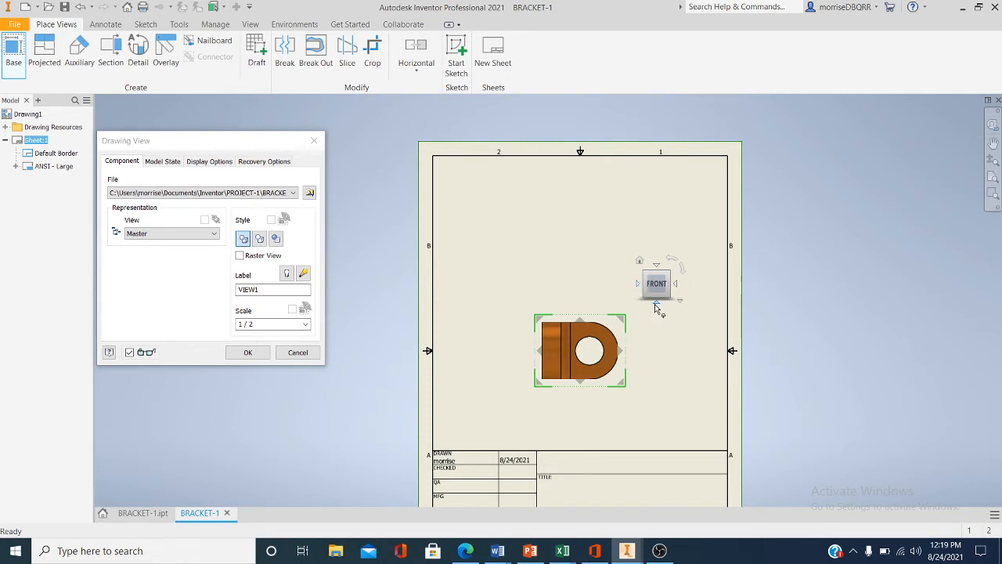
- Place the base view in the bottom orientation showing the L profile at 1/2 scale, and move it to the sheet's lower-left area
left_click(656, 304)
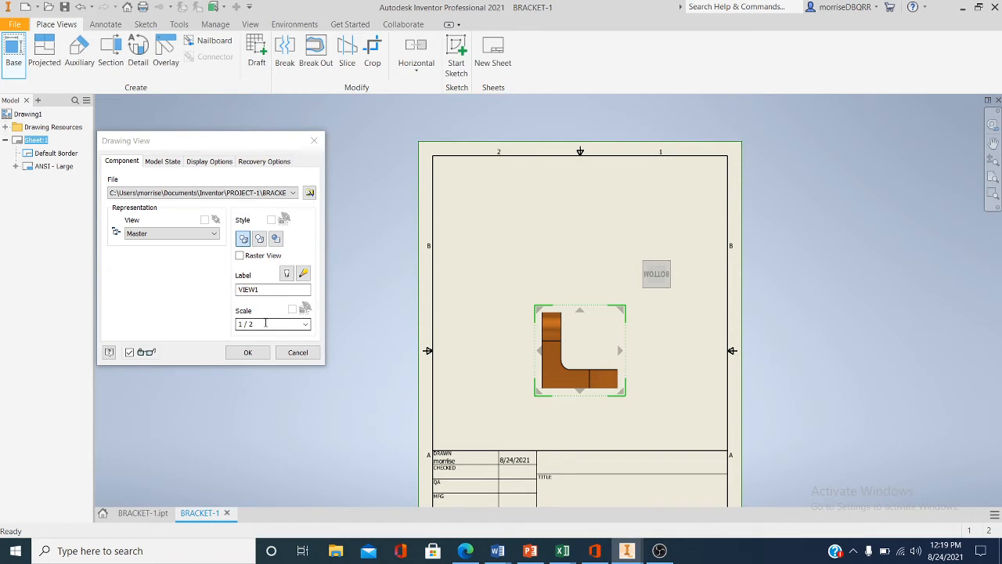
left_click(248, 352)
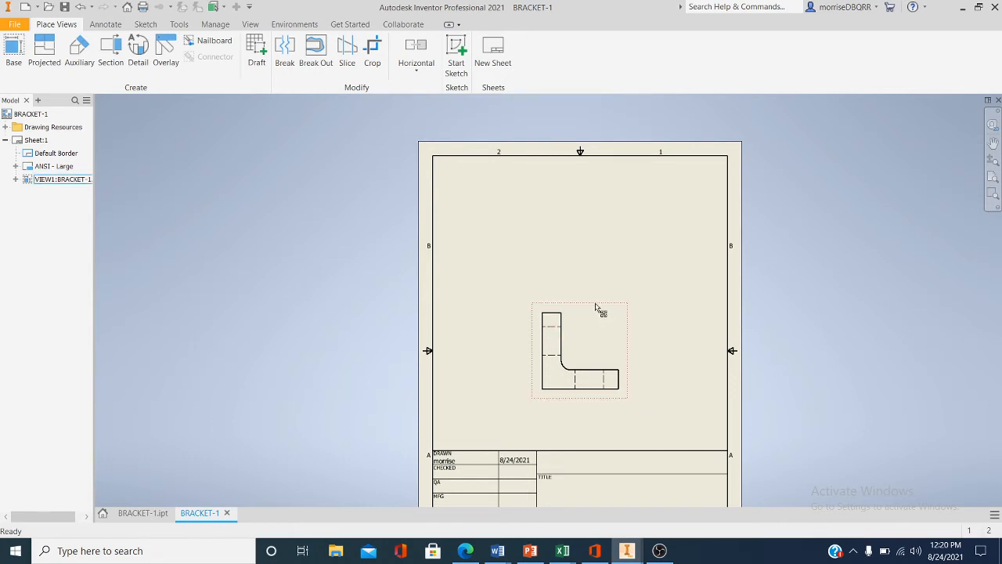
left_click_drag(595, 307, 528, 318)
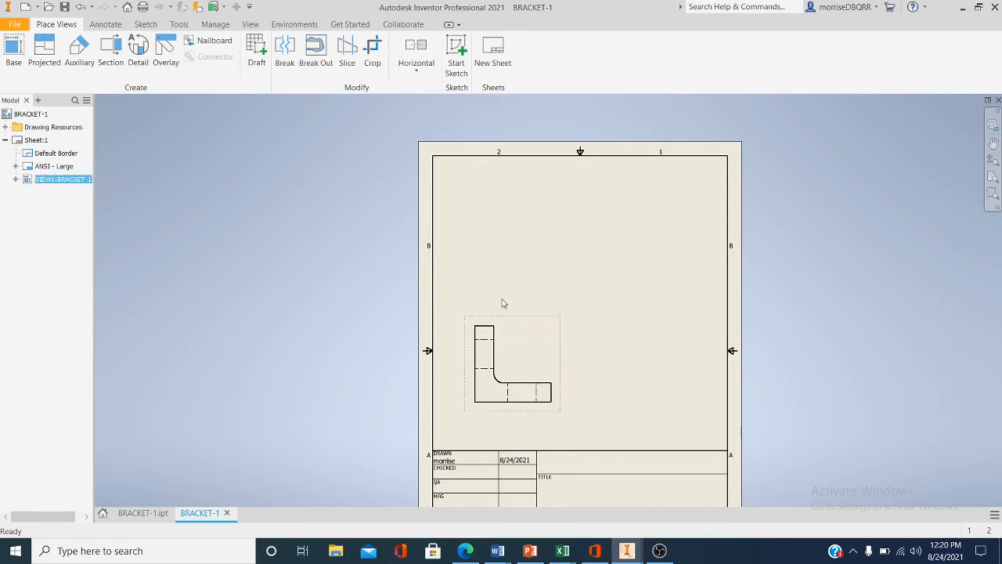
- Create projected views from the L-profile base view: one above it, one beside it, and an isometric view in the sheet's upper-right area
left_click(296, 276)
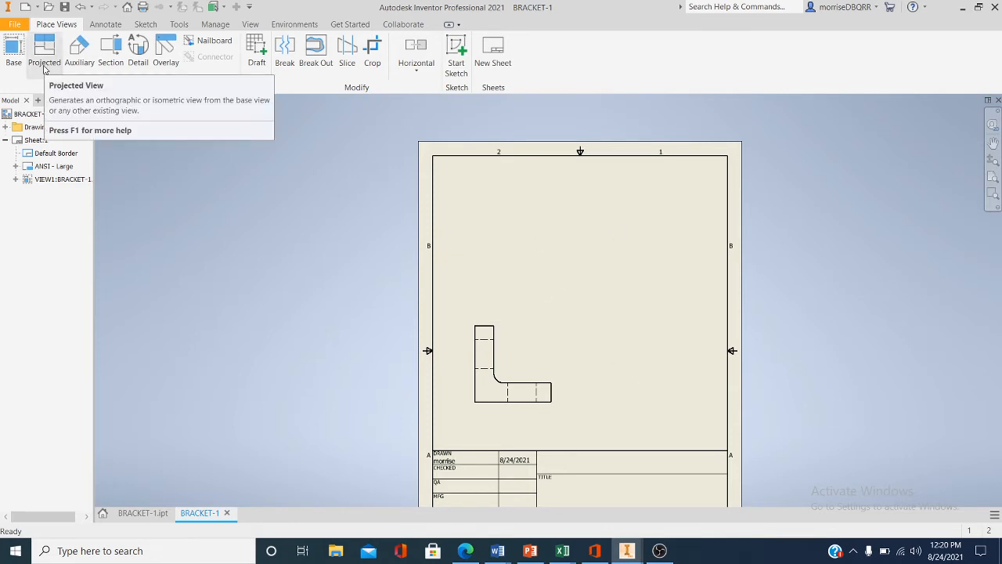
left_click(46, 70)
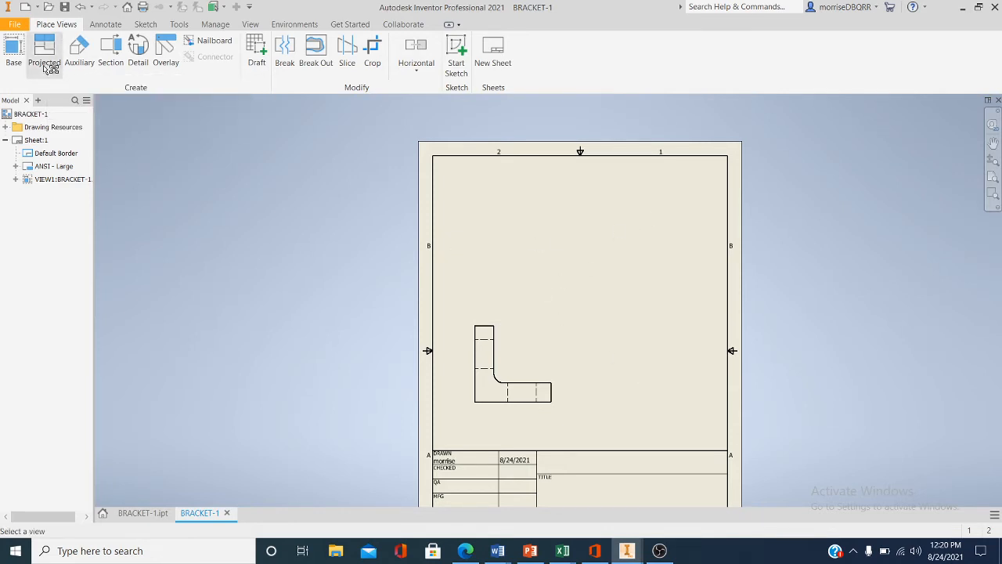
left_click(509, 320)
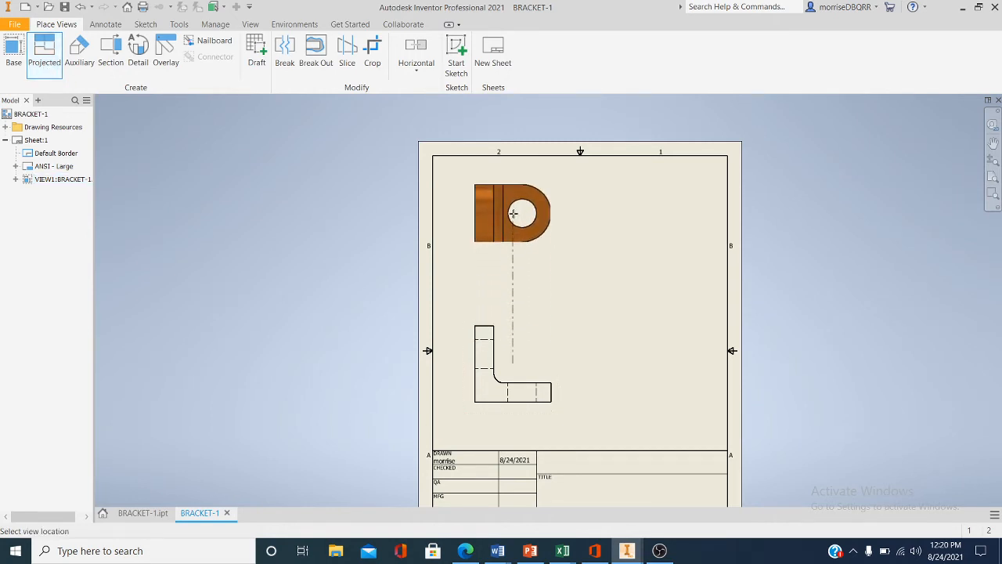
left_click(514, 213)
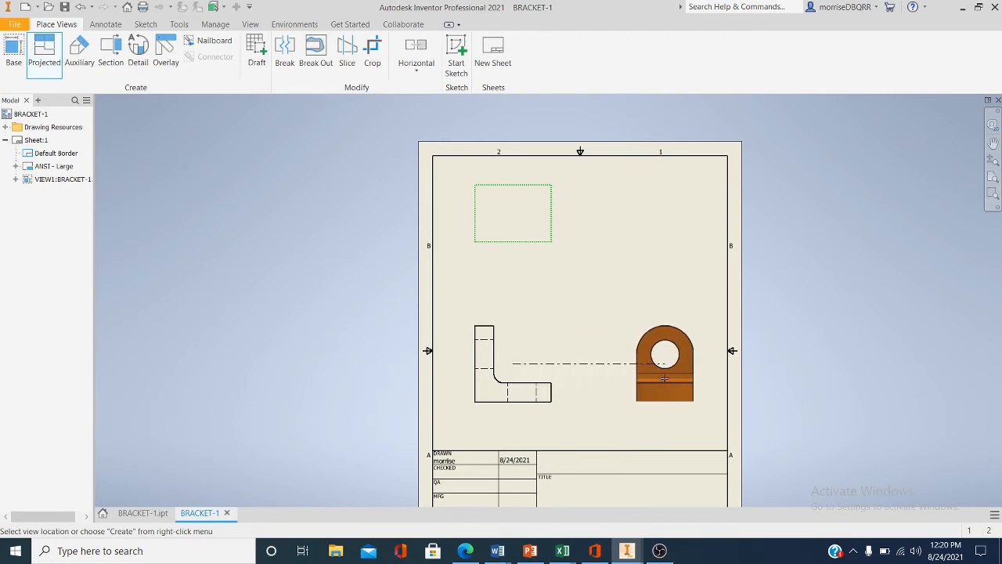
left_click(664, 379)
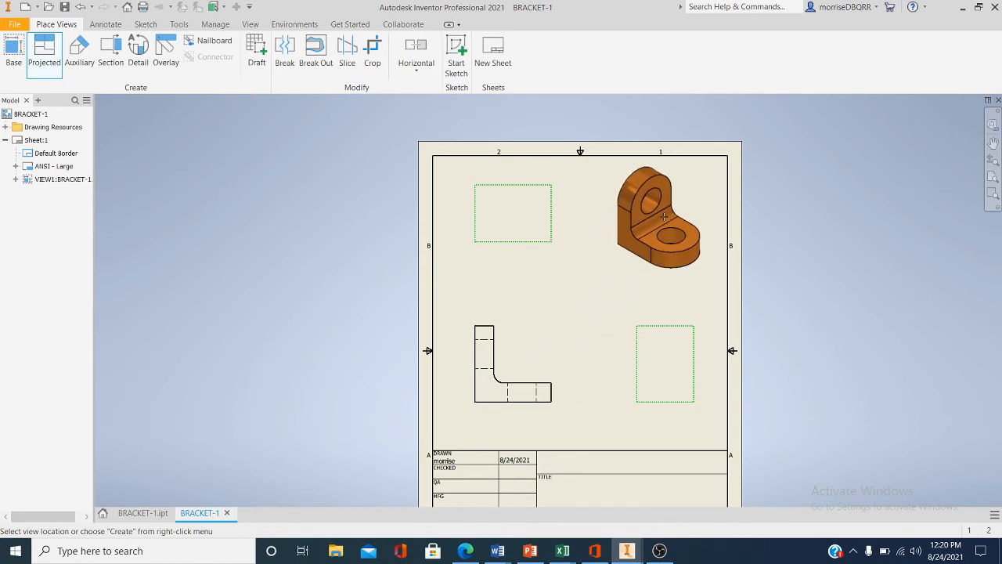
left_click(663, 216)
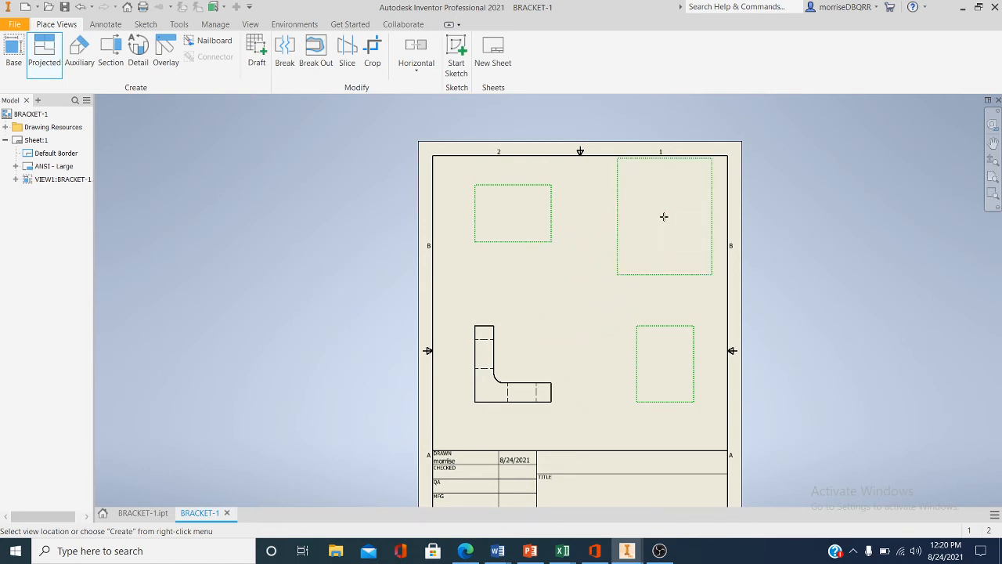
right_click(665, 222)
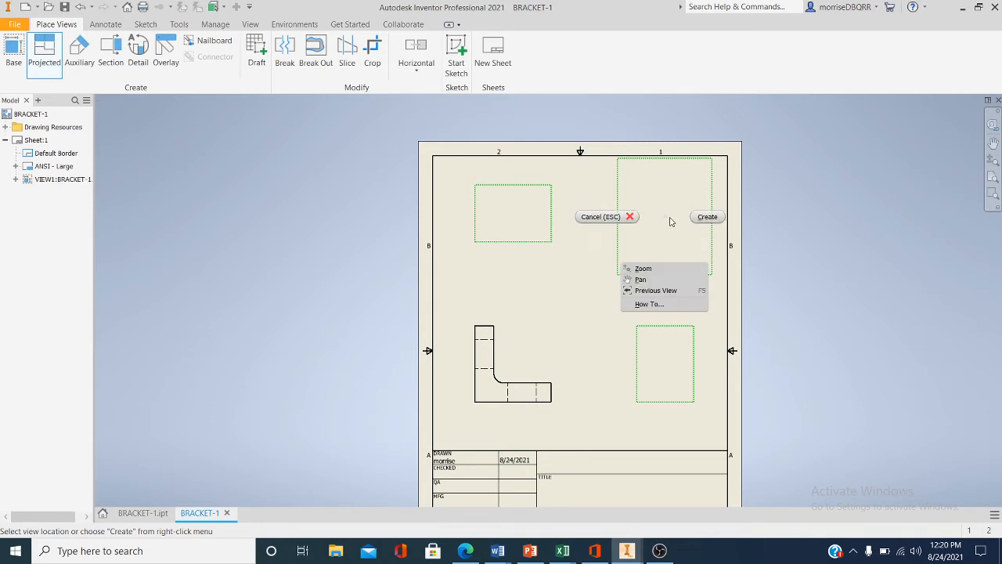
left_click(707, 217)
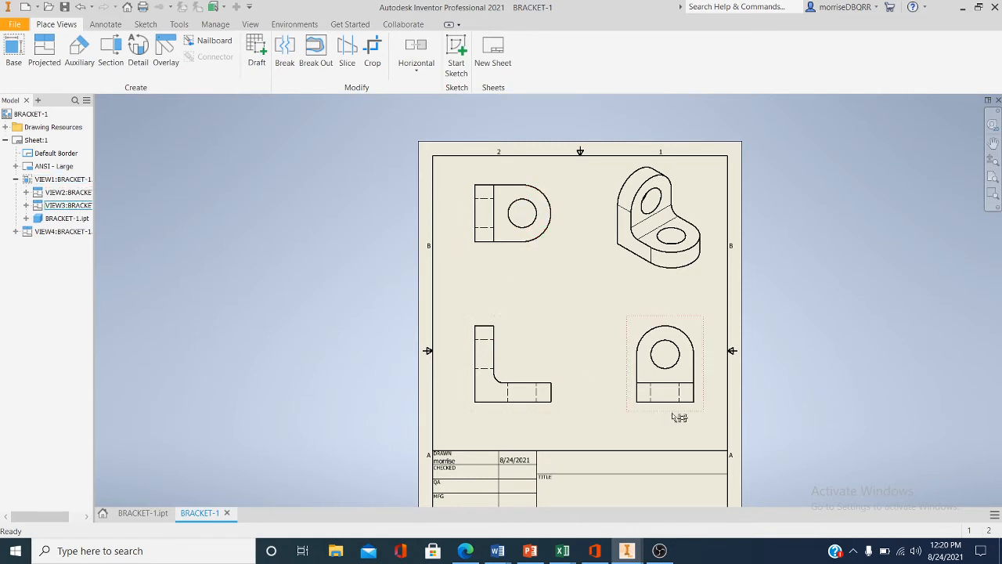
- Edit the isometric view so it uses the shaded display style
scroll(644, 267, "up", 5)
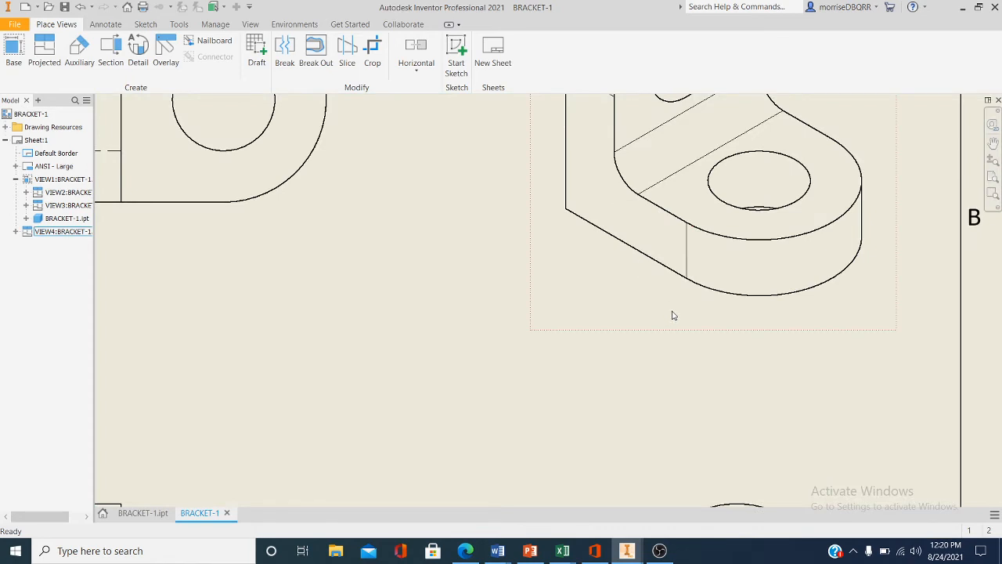
scroll(674, 320, "down", 2)
middle_click_drag(698, 356, 597, 384)
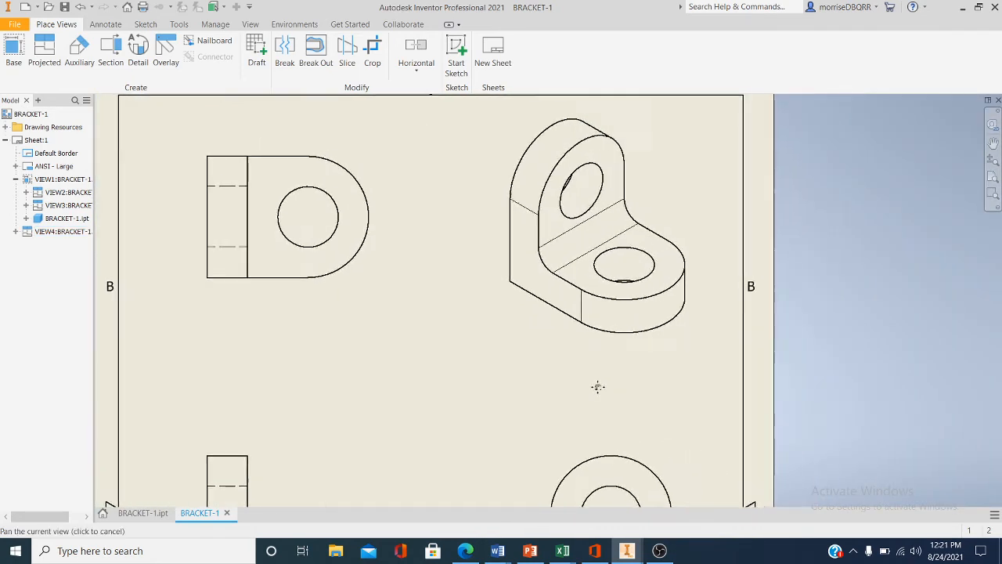
right_click(551, 355)
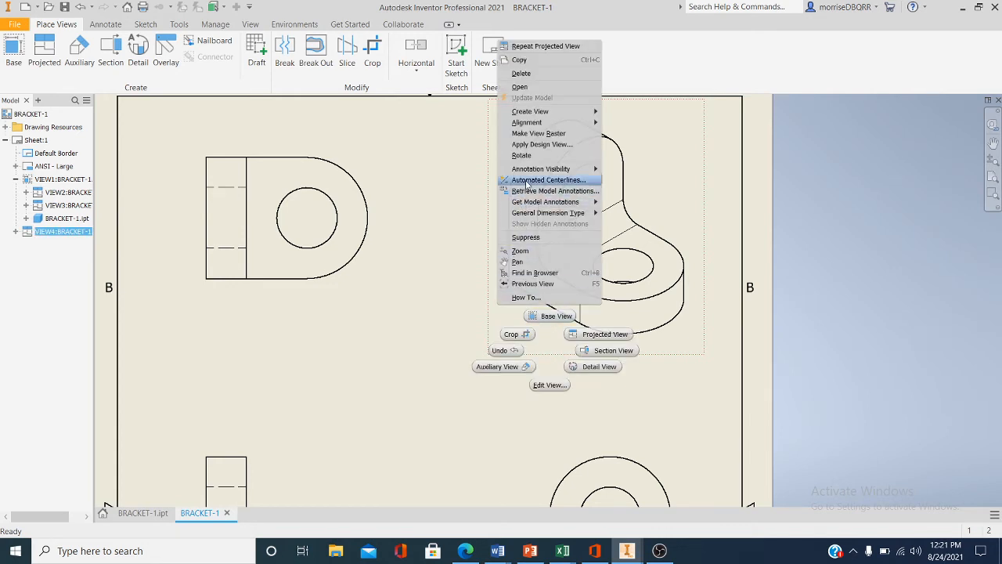
left_click(551, 386)
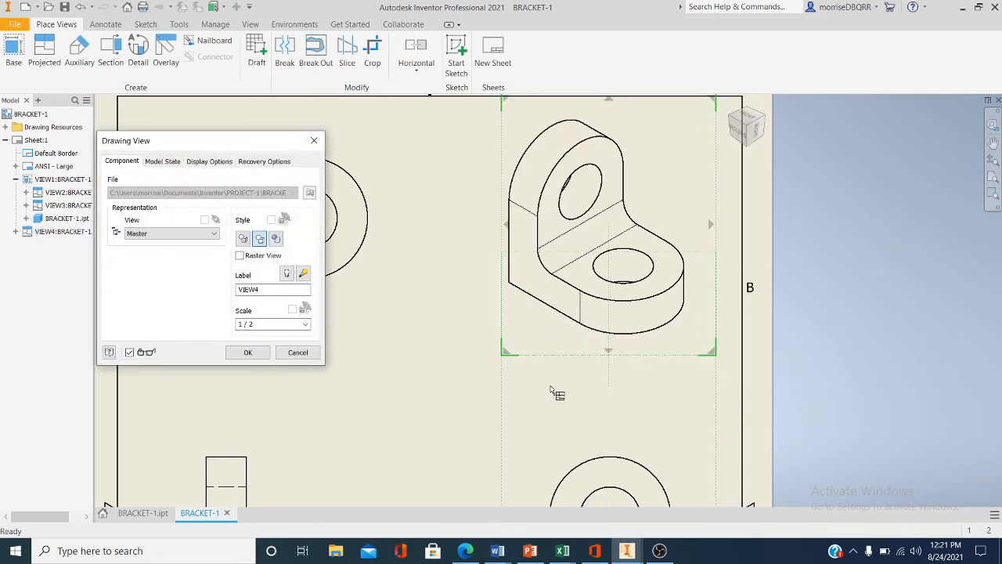
left_click(276, 239)
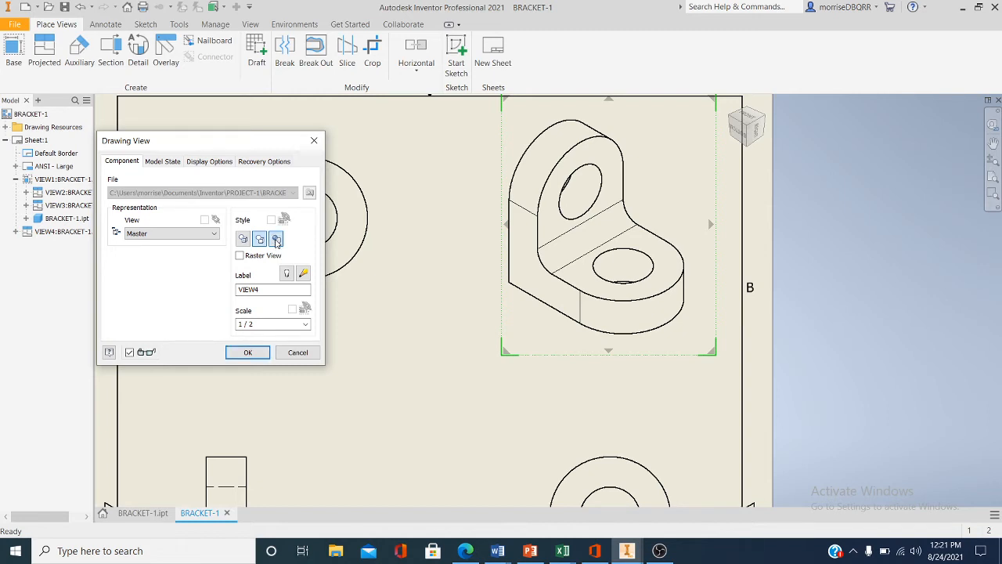
left_click(264, 353)
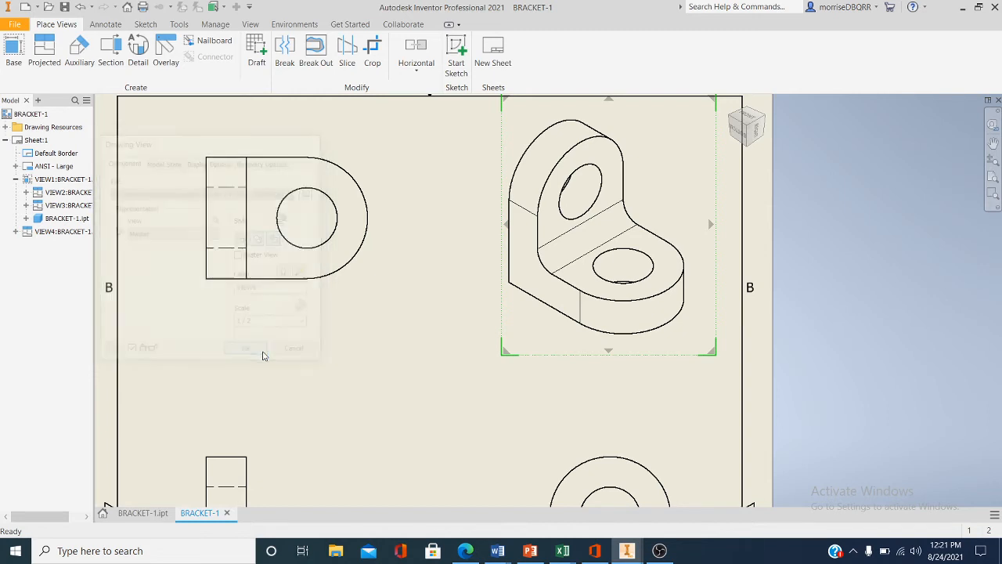
- Add center marks to the rounded ends around the holes in the top view and the side view
scroll(378, 376, "down", 2)
scroll(384, 379, "down", 3)
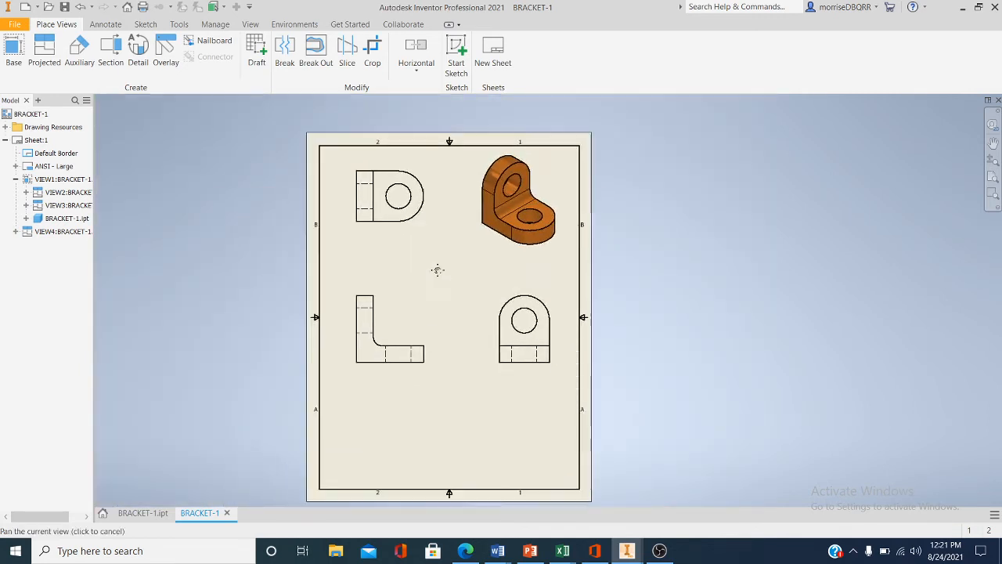
scroll(447, 299, "up", 2)
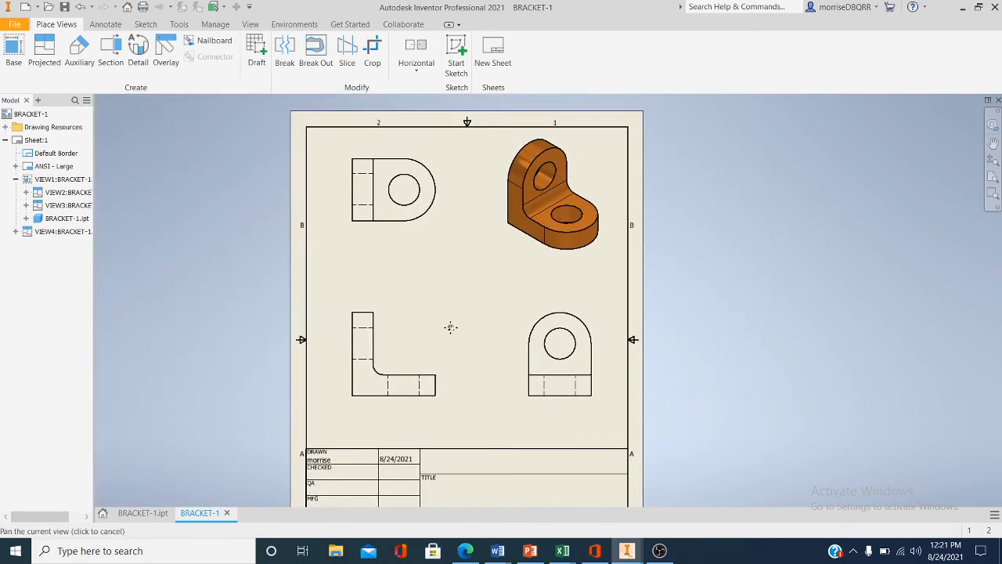
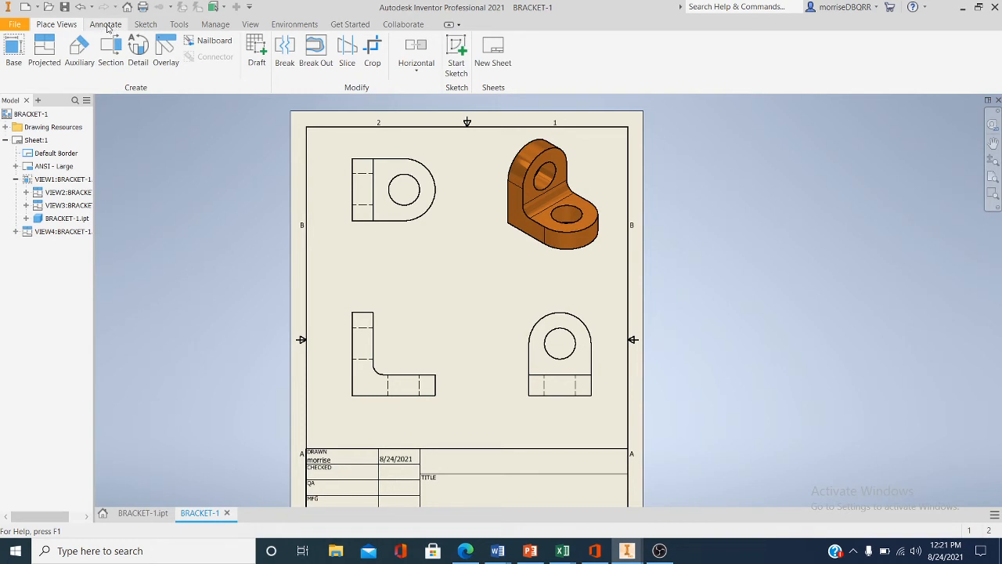
left_click(105, 25)
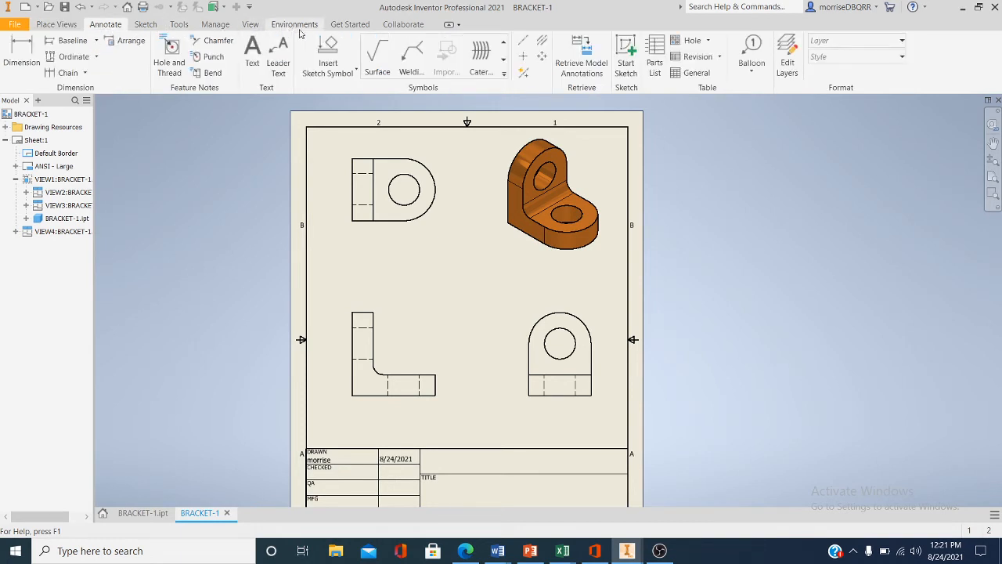
left_click(524, 59)
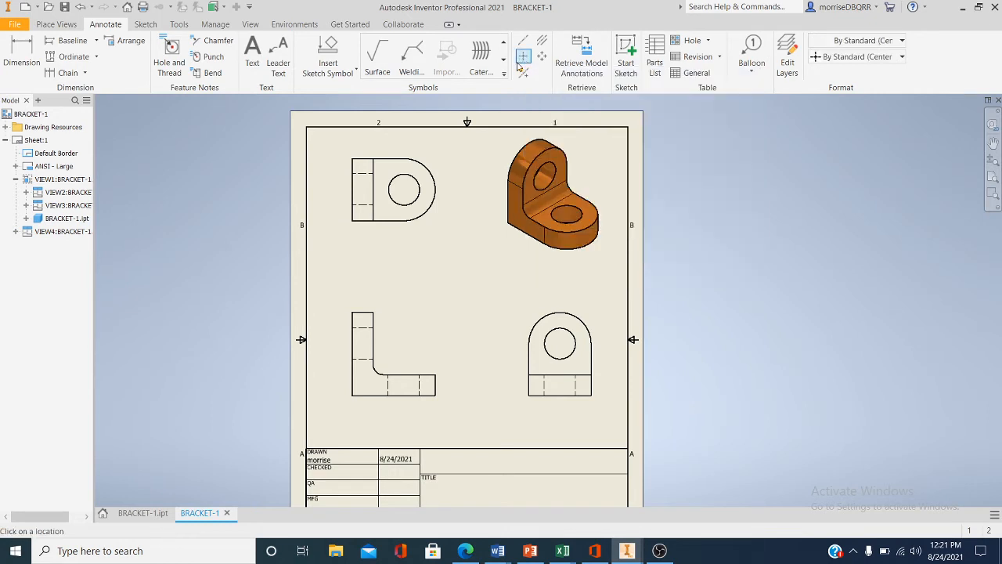
left_click(431, 213)
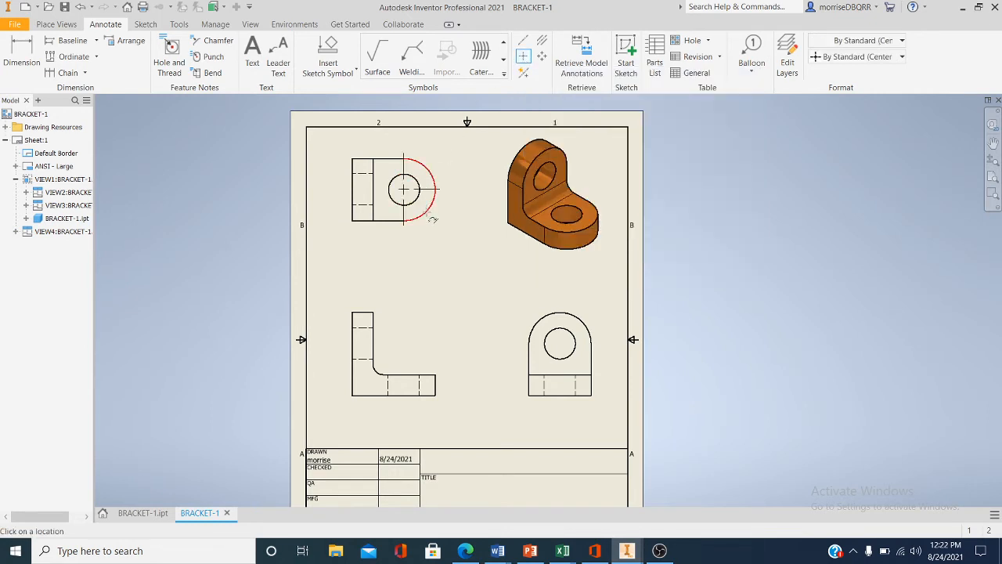
left_click(540, 320)
right_click(739, 235)
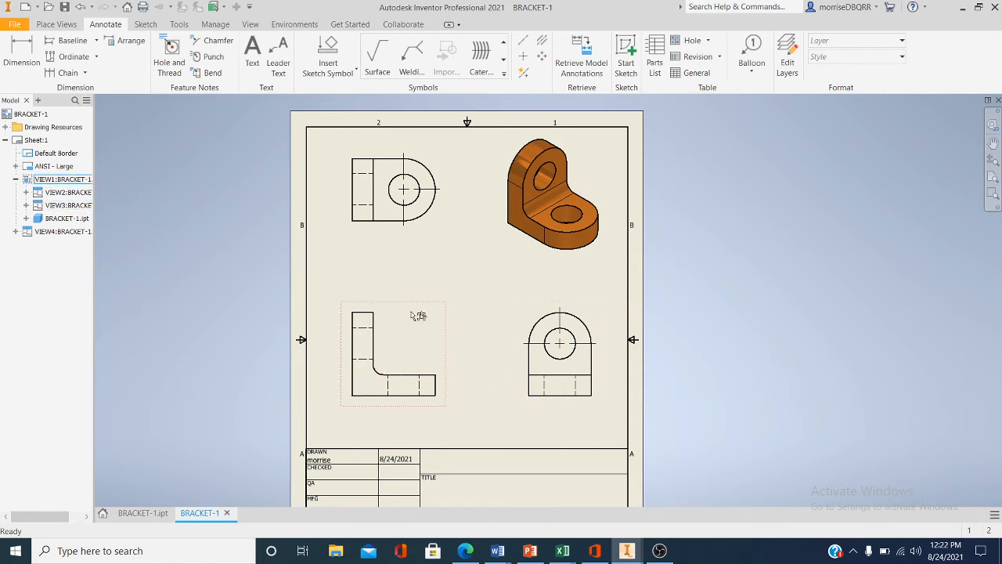
- Add centerline bisectors between the hidden hole edges in the top, L-profile and side views
left_click(542, 42)
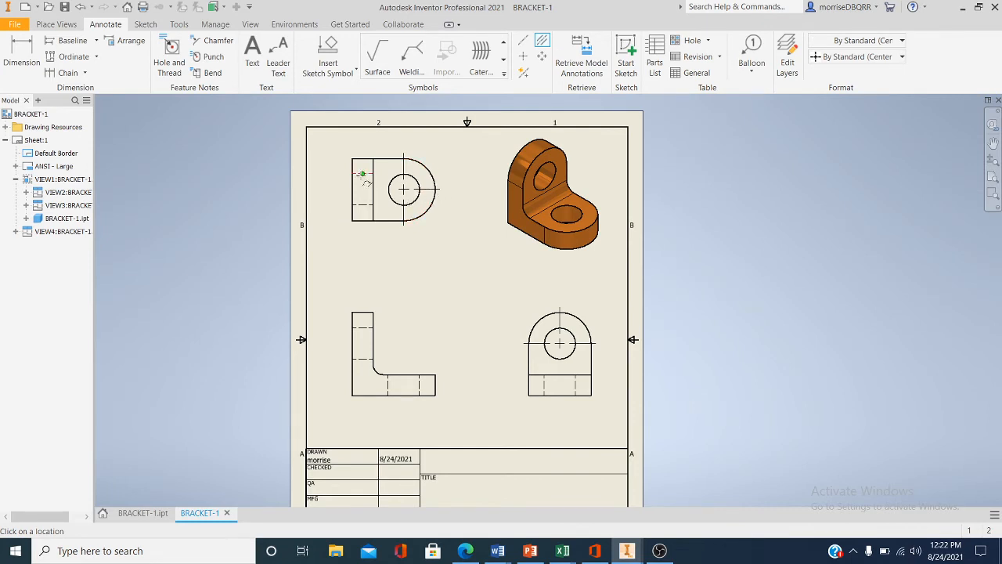
left_click(363, 205)
left_click(363, 358)
left_click(419, 385)
right_click(344, 280)
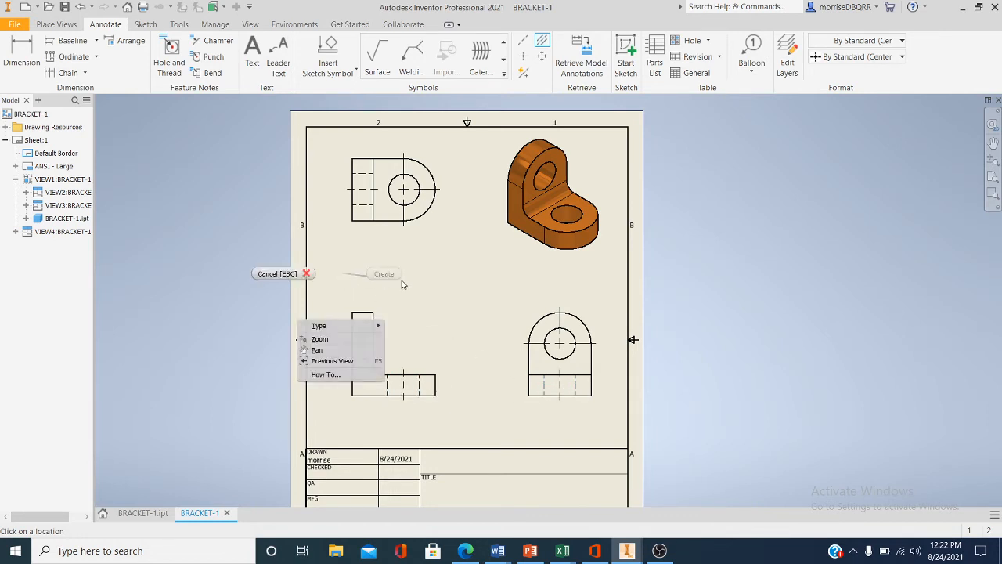
left_click(278, 274)
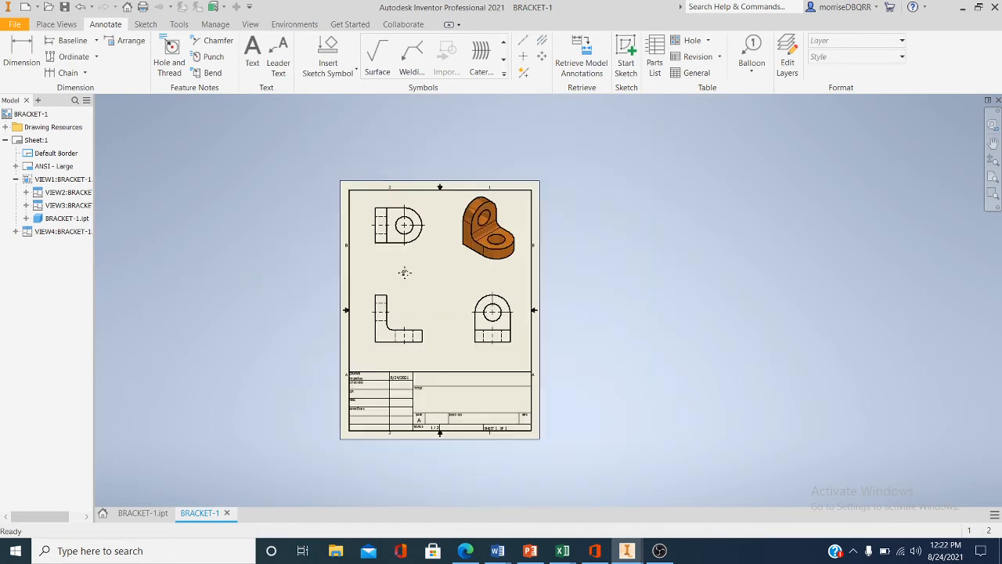
- Reposition the views on the sheet, shifting the top and L-profile views slightly left and the top and isometric views slightly lower
scroll(405, 274, "down", 3)
scroll(414, 273, "down", 2)
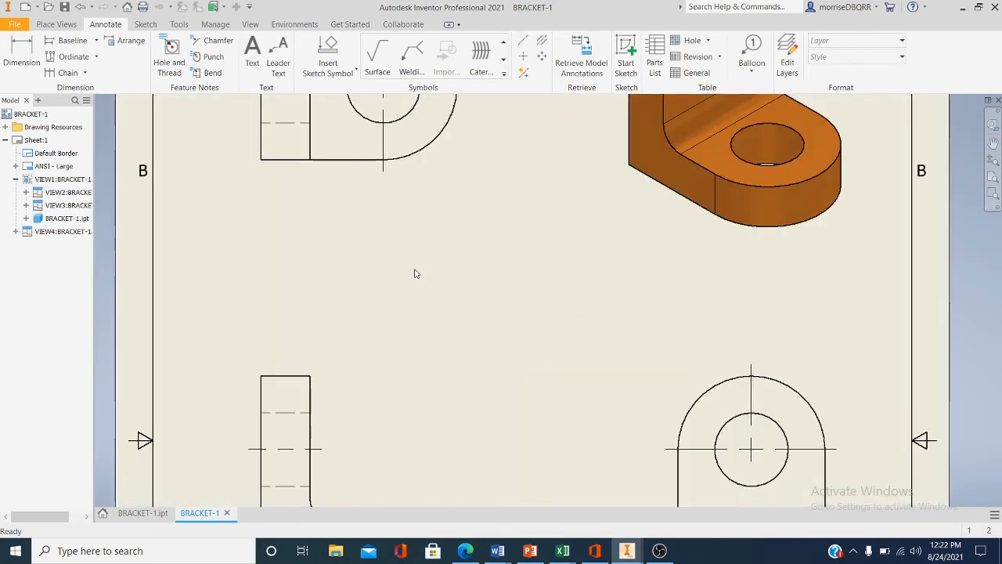
scroll(416, 270, "up", 3)
middle_click_drag(420, 258, 411, 210)
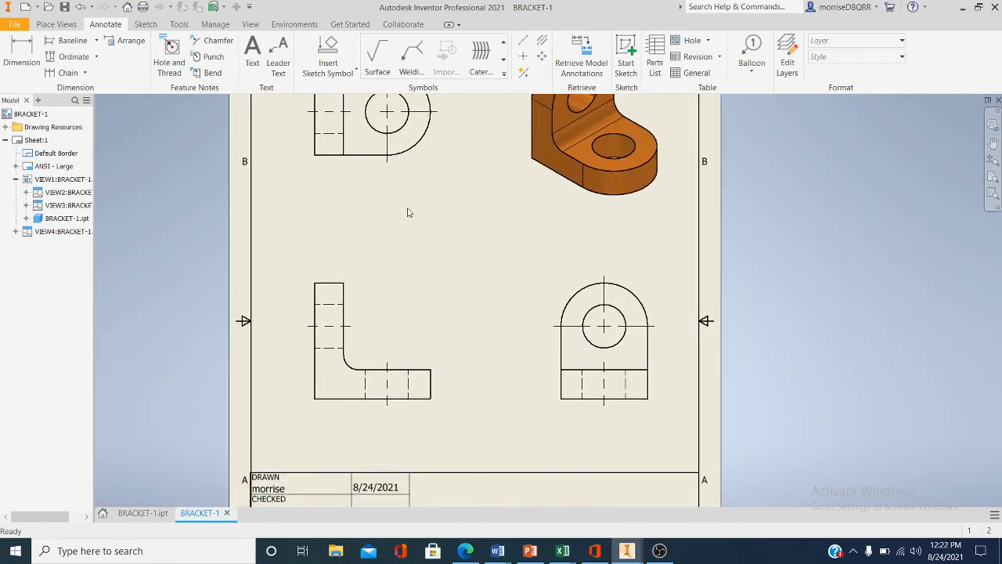
scroll(428, 248, "up", 3)
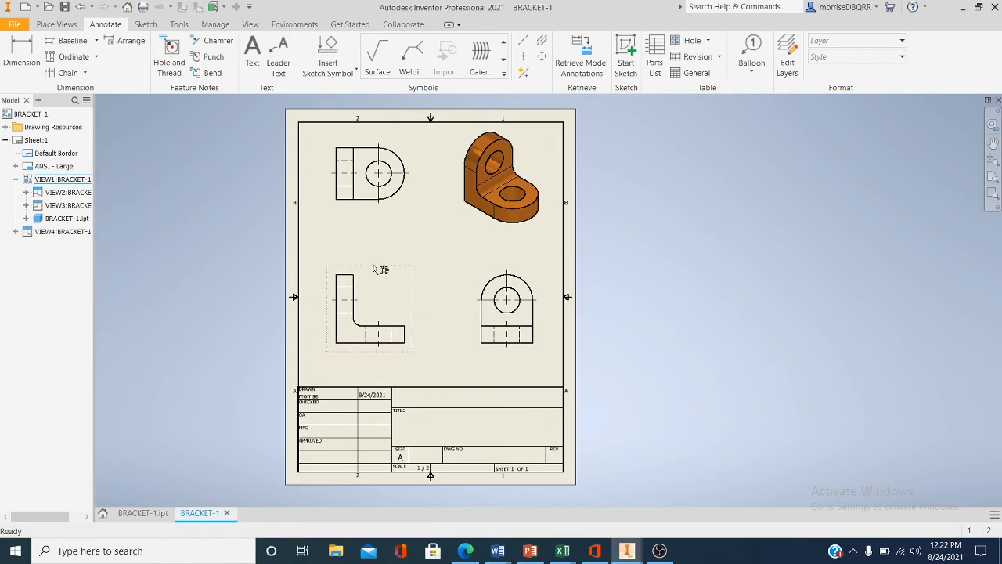
mouse_move(375, 268)
left_mouse_down()
mouse_move(382, 259)
mouse_move(363, 214)
left_mouse_up()
left_click_drag(484, 239, 484, 242)
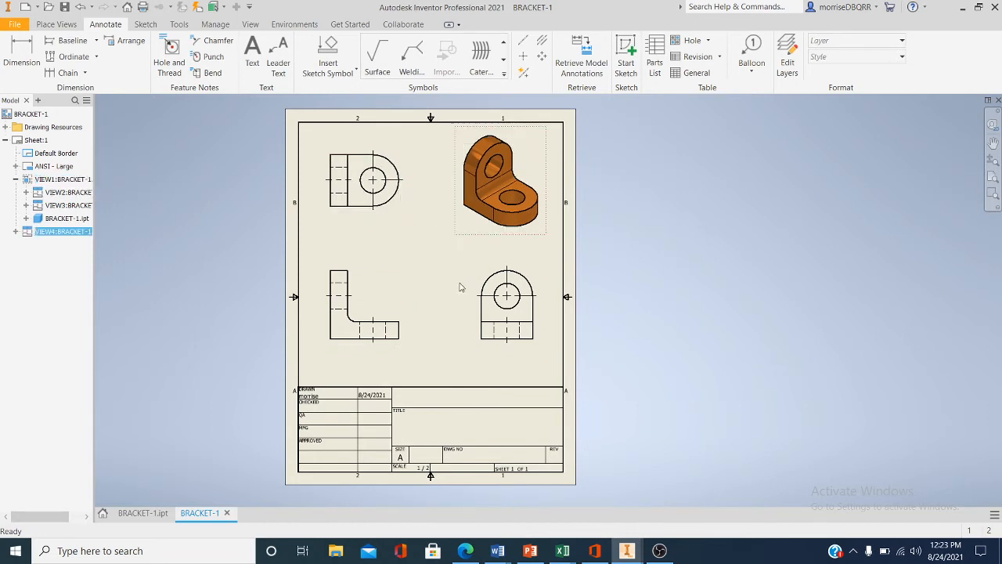
left_click(382, 352)
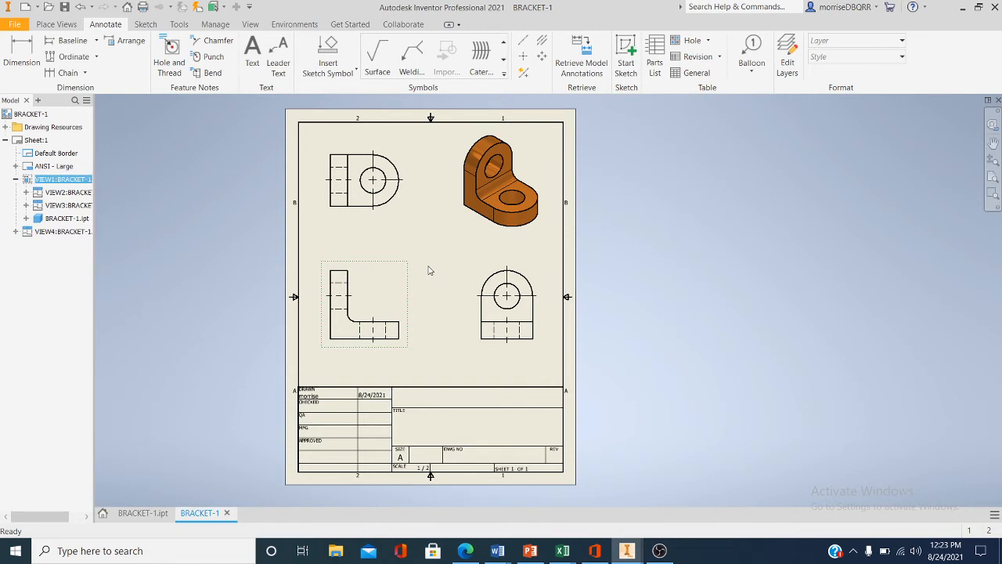
- Dimension the overall width of the L-profile view below its bottom edge, keeping the default dimension text
left_click(24, 59)
scroll(314, 204, "up", 3)
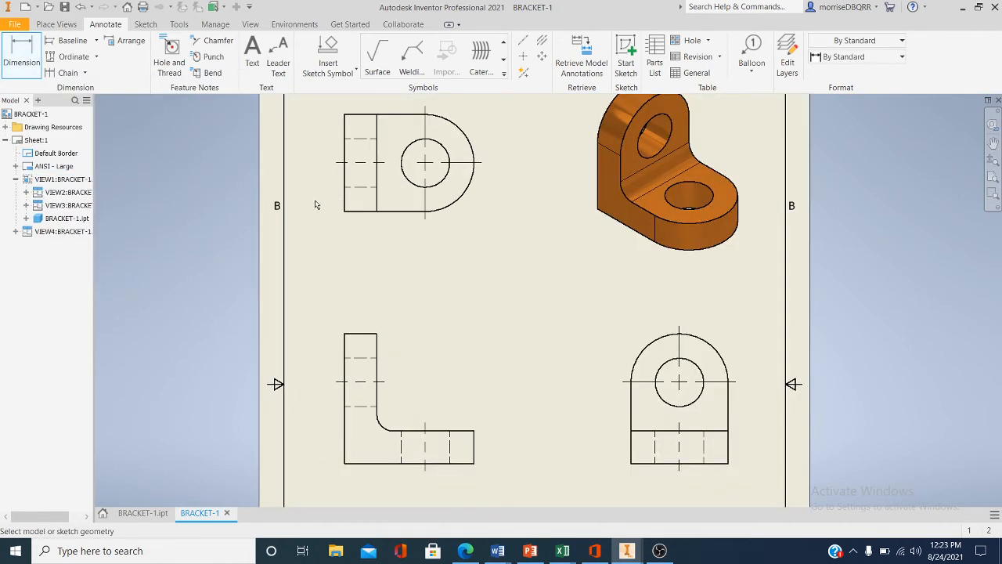
middle_click_drag(325, 209, 273, 78)
middle_click_drag(308, 247, 346, 180)
scroll(347, 180, "up", 1)
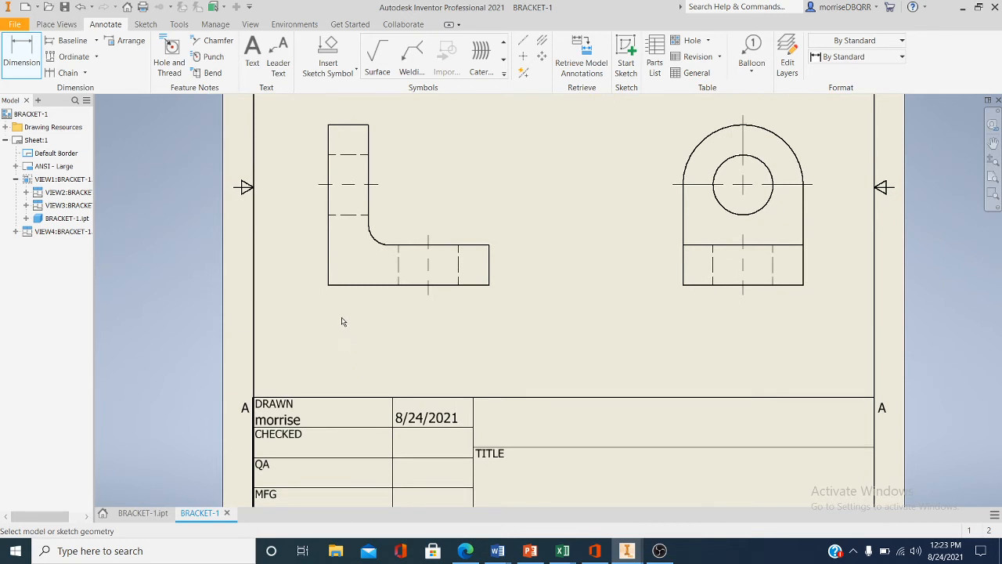
left_click(335, 285)
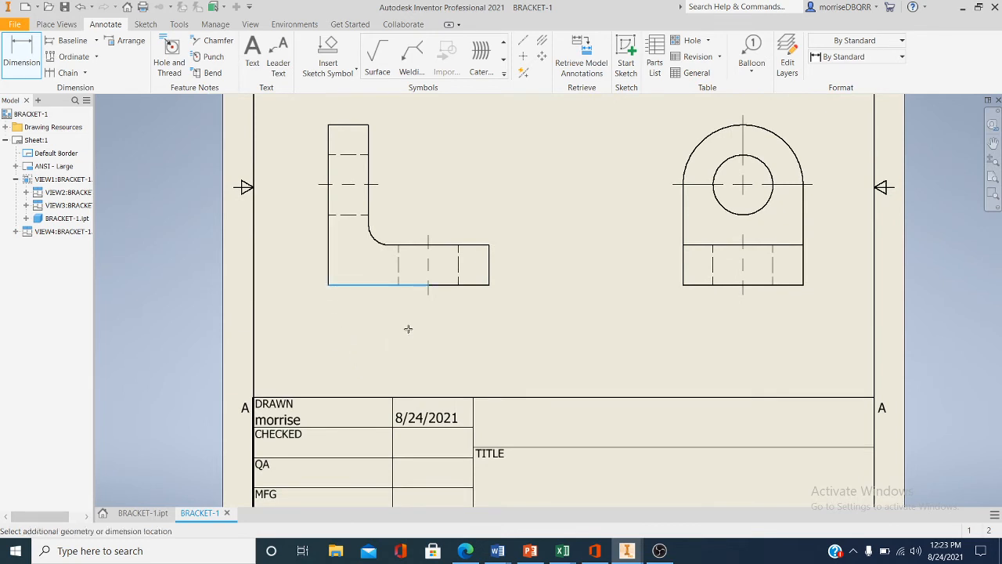
left_click(490, 281)
left_click(412, 316)
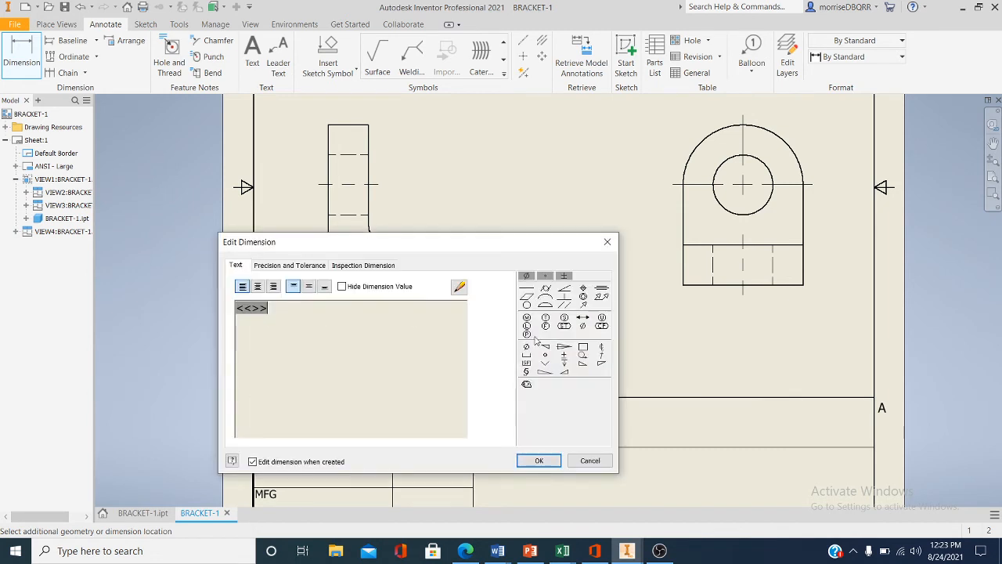
left_click(541, 461)
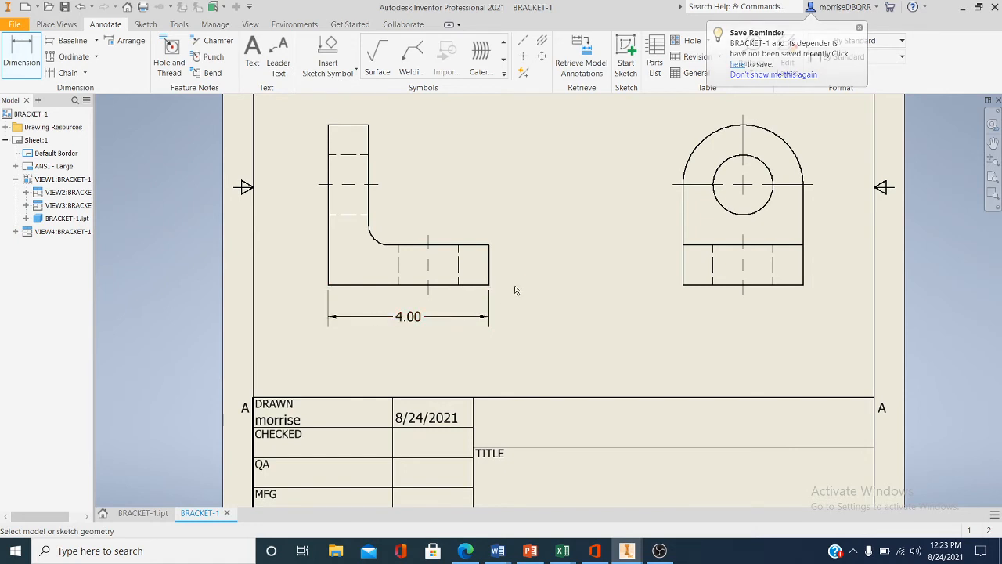
- Dimension the thickness of the horizontal leg at its free end in the L-profile view, keeping the default dimension text
left_click(487, 284)
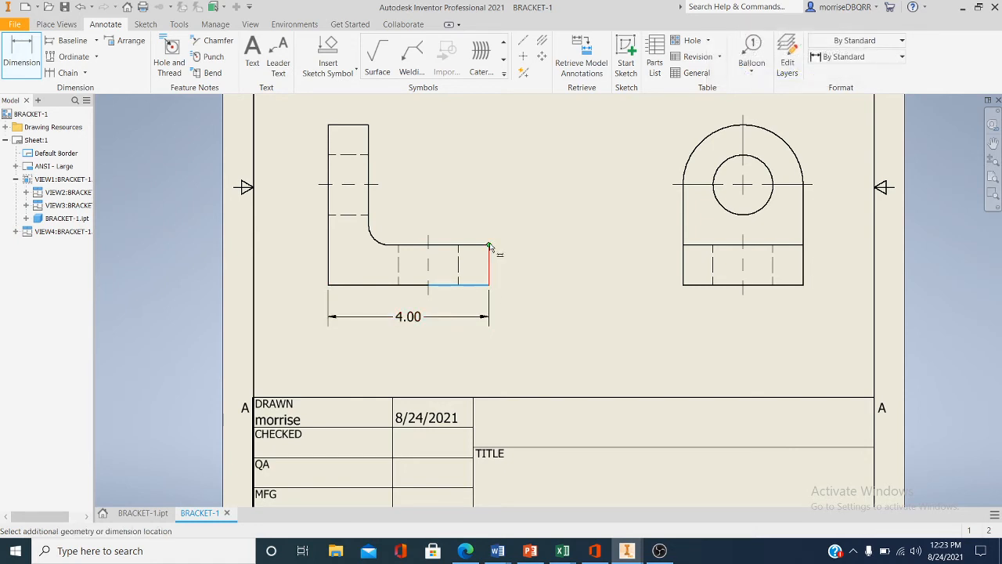
left_click(489, 252)
left_click(518, 270)
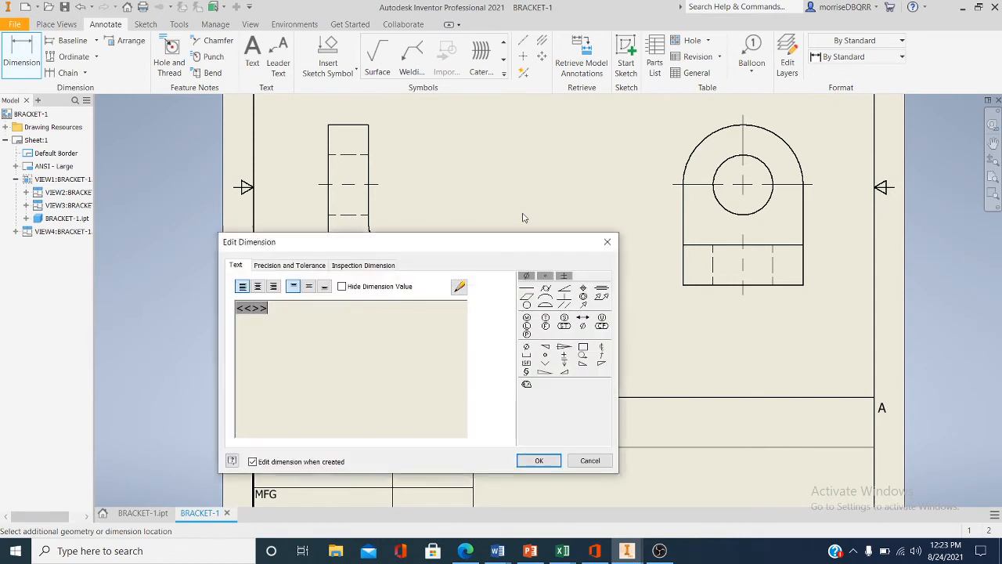
left_click(539, 461)
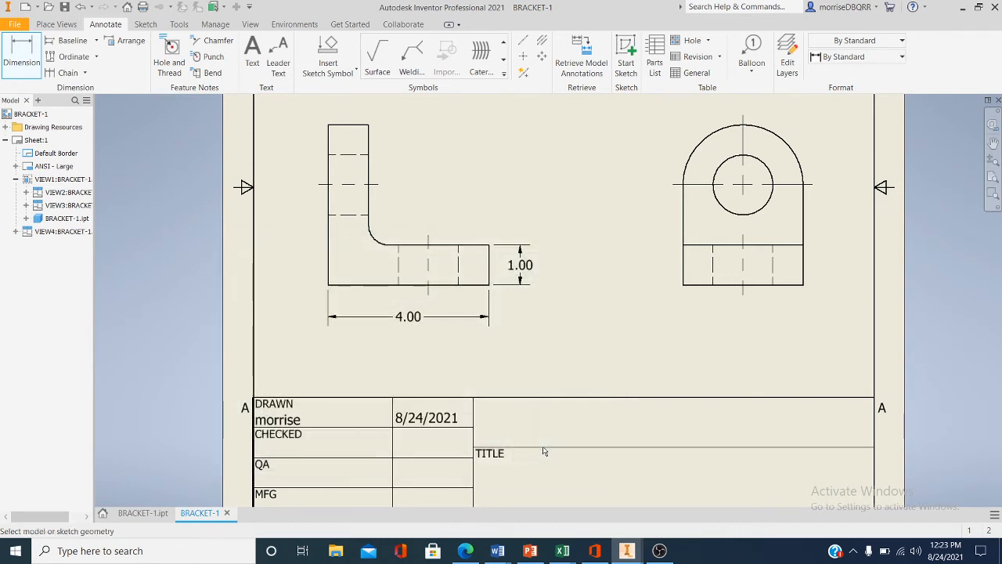
- Dimension the height of the hole's center above the bottom edge in the side view, placing it left of the view
left_click(22, 47)
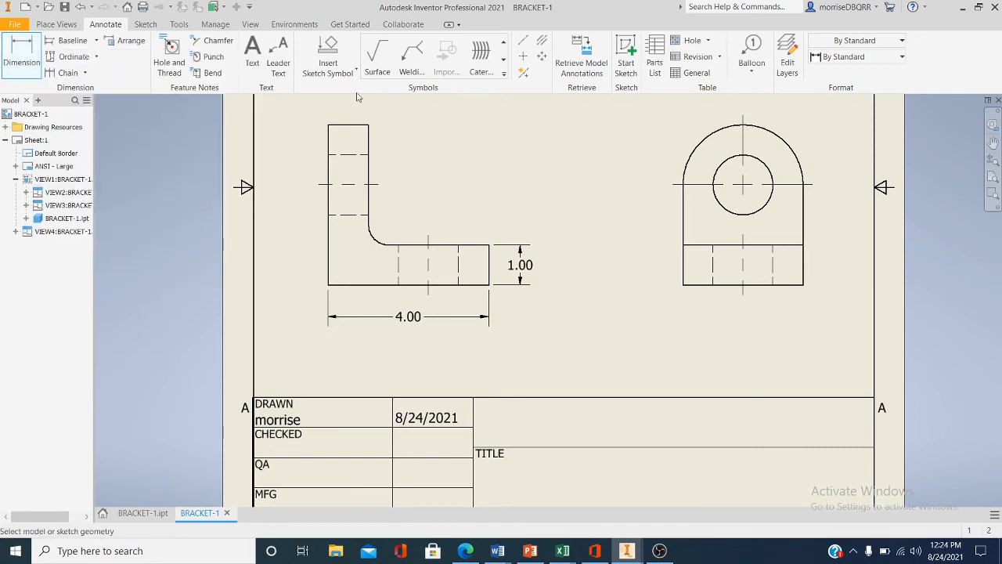
left_click(684, 284)
left_click(673, 186)
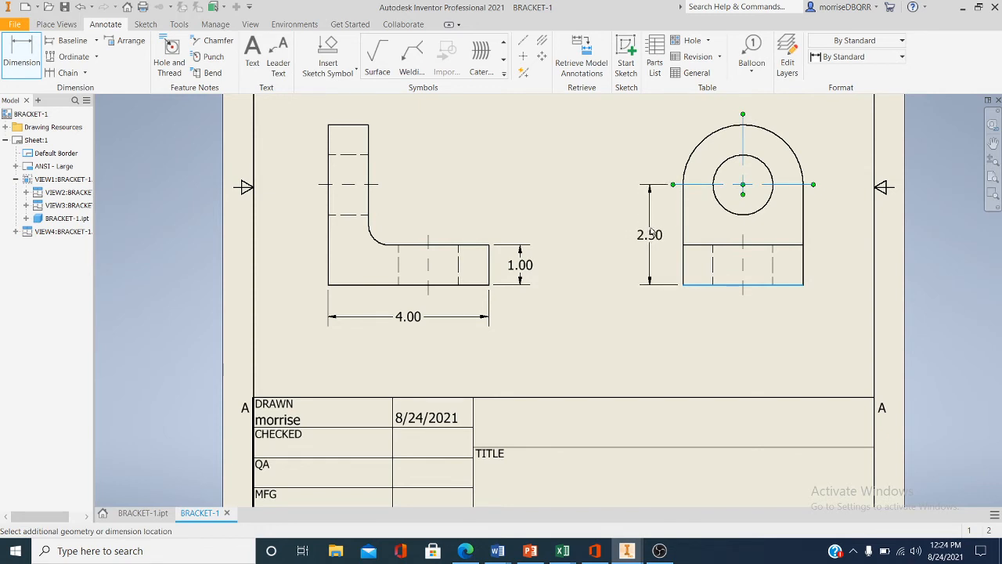
left_click(557, 330)
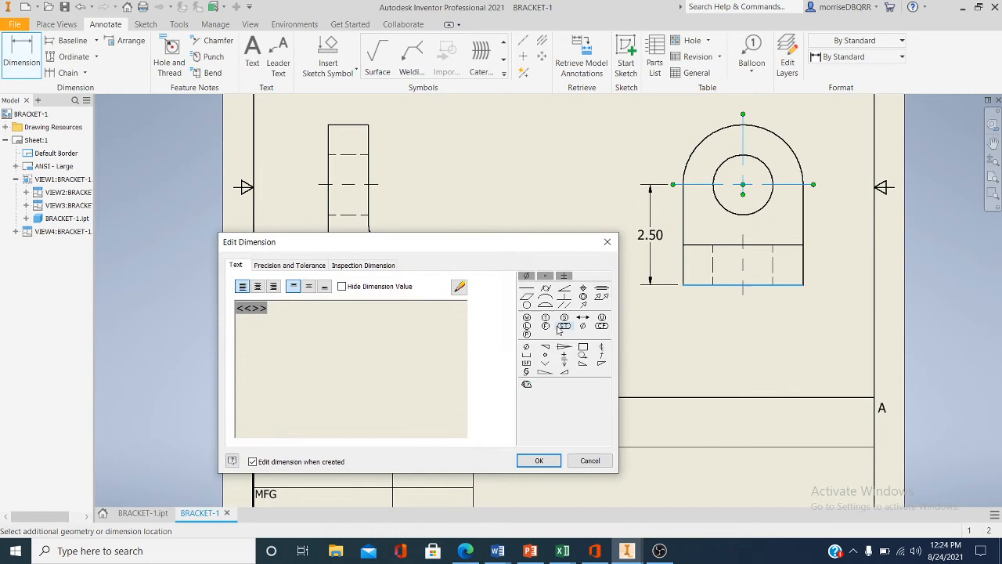
left_click(541, 460)
scroll(572, 336, "up", 2)
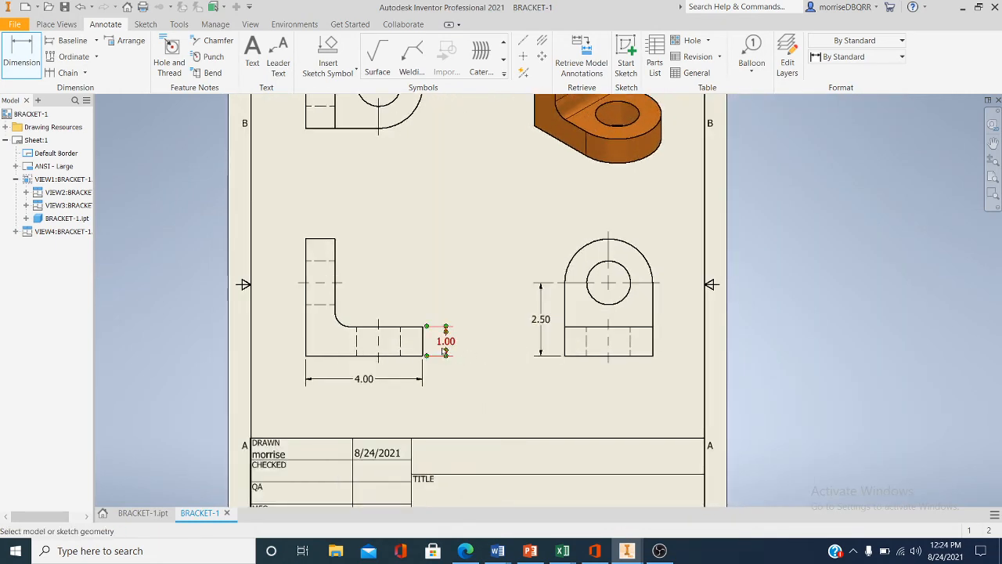
left_click(28, 53)
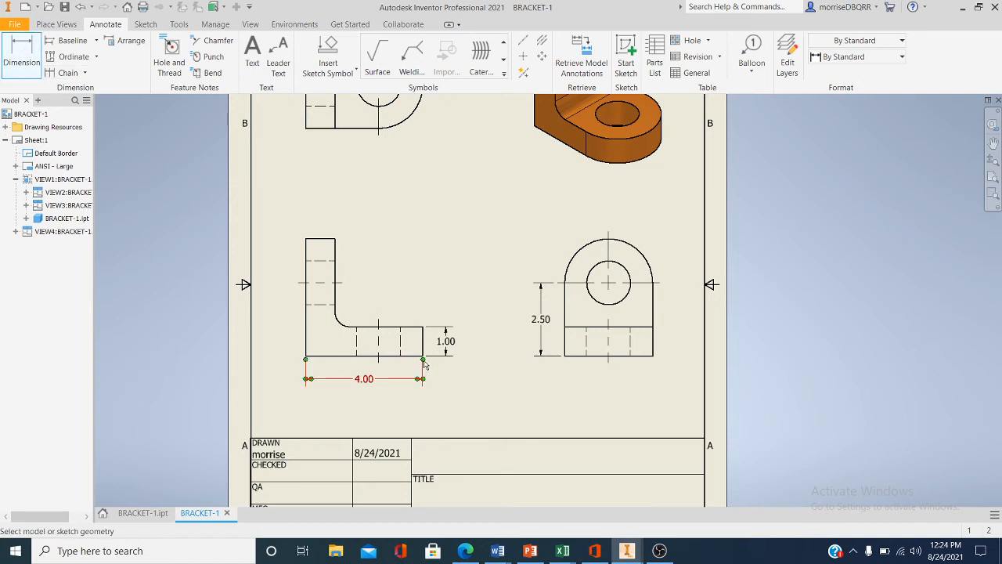
left_click(399, 356)
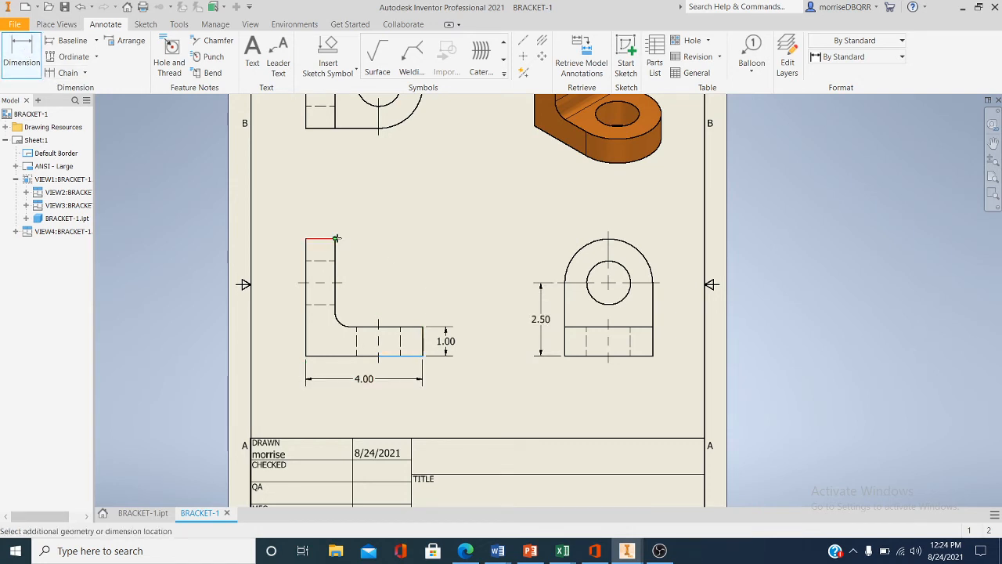
left_click(336, 238)
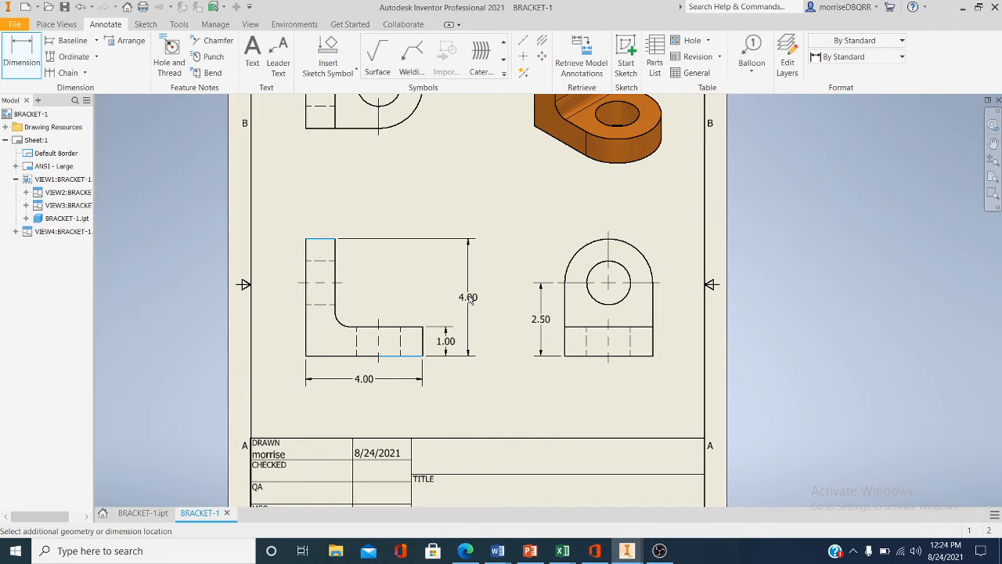
key("Escape")
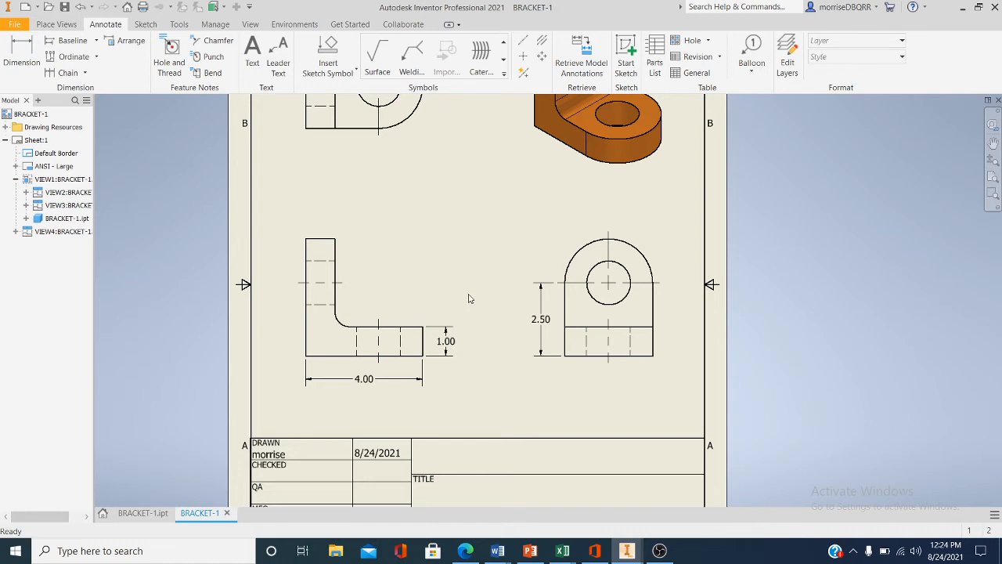
key("d")
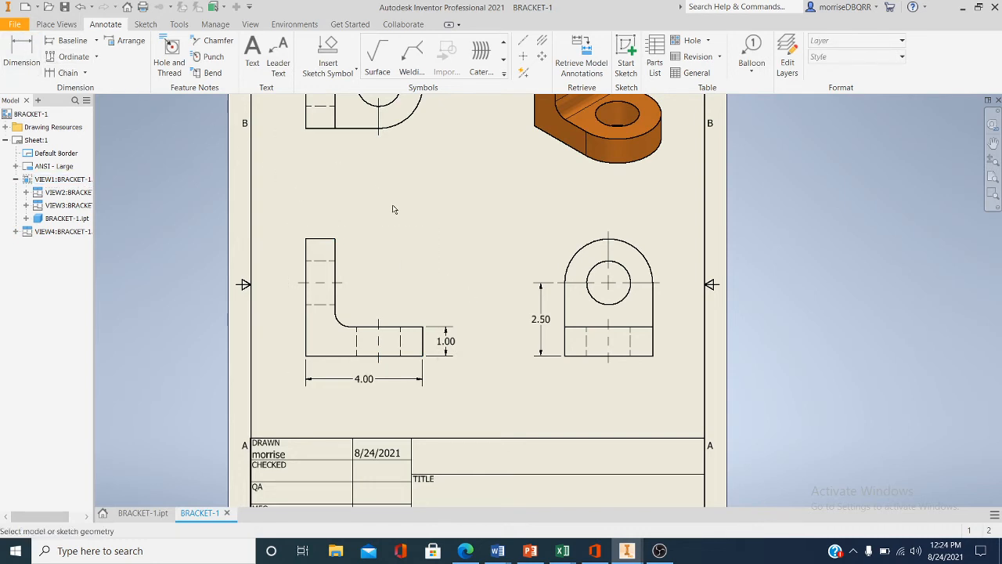
left_click(574, 262)
key("Escape")
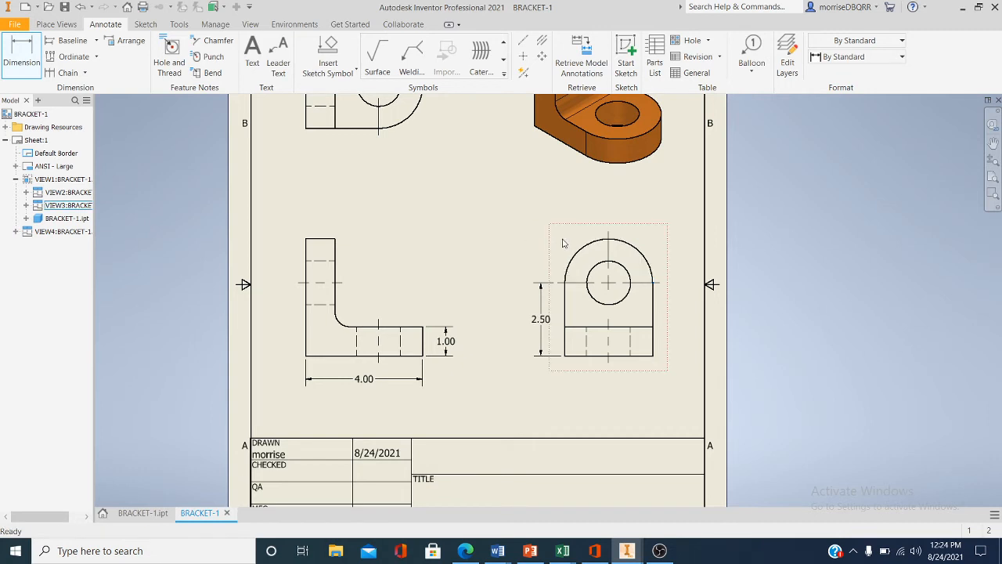
- Dimension the radius of the rounded end in the side view, placing the text to its upper left, and end dimensioning
key("d")
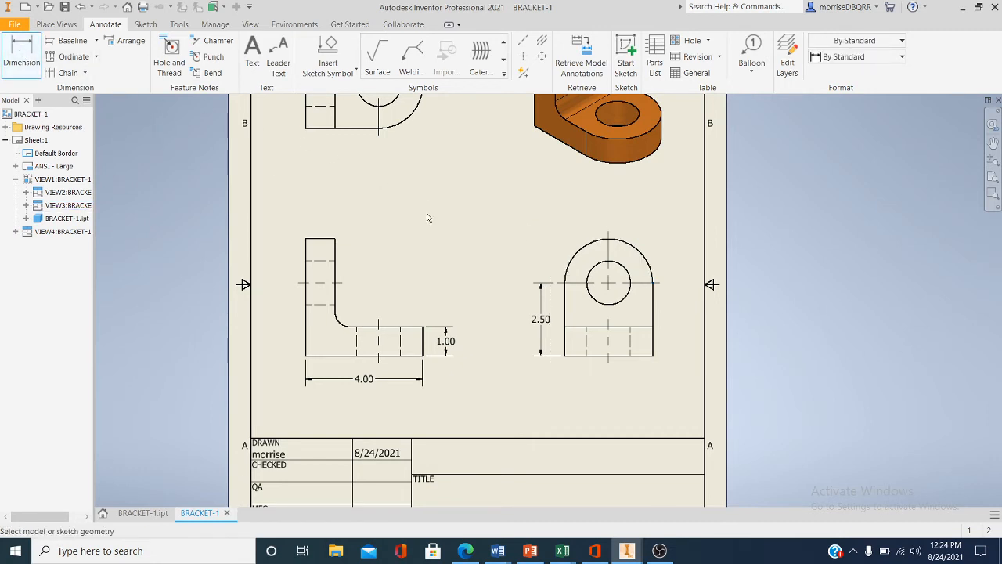
left_click(574, 255)
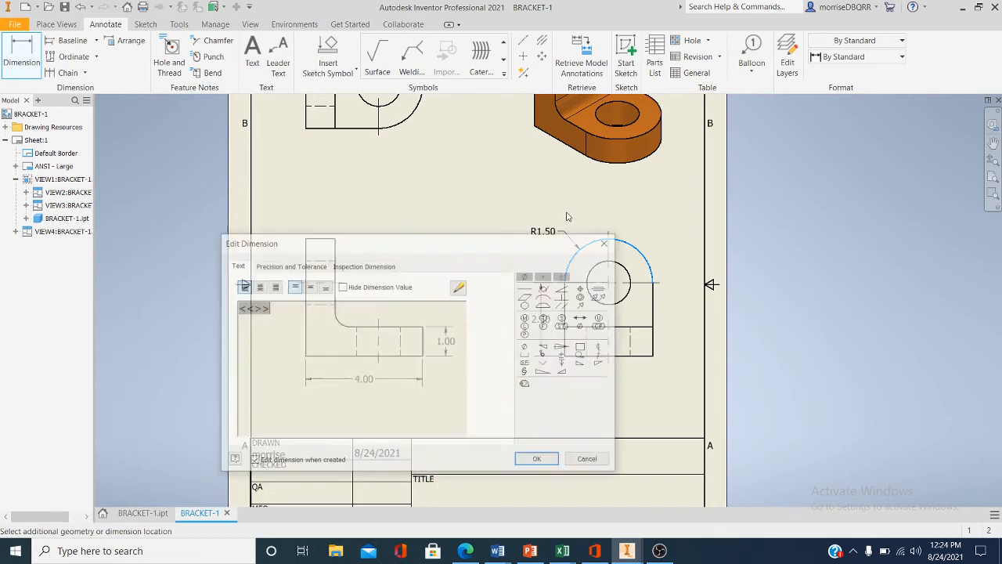
left_click(567, 229)
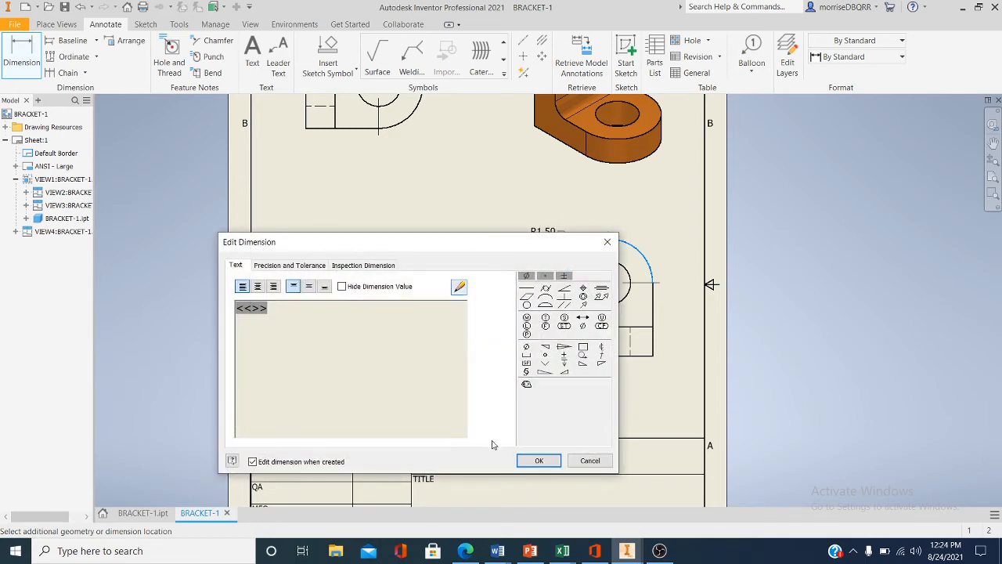
left_click(539, 461)
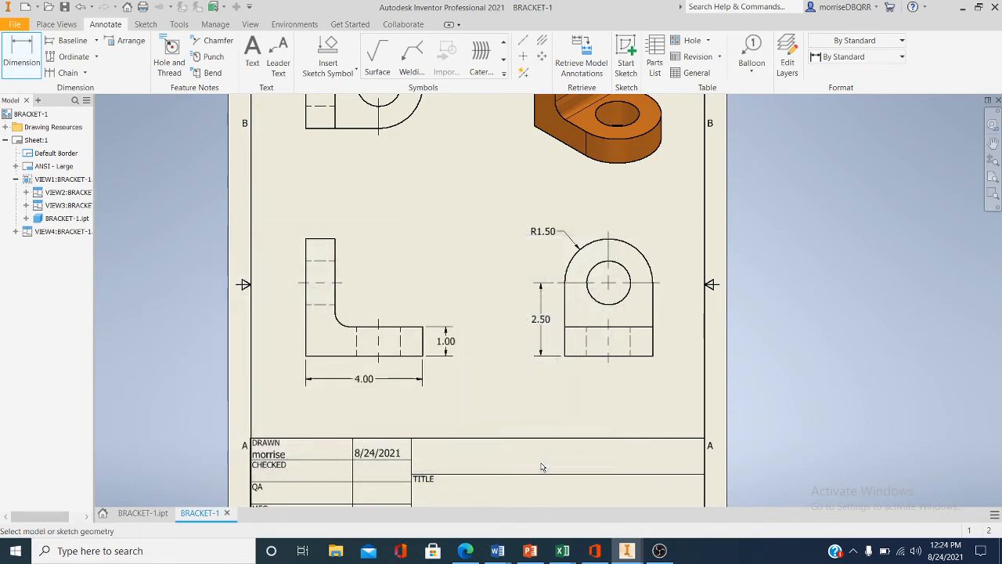
right_click(850, 256)
left_click(846, 241)
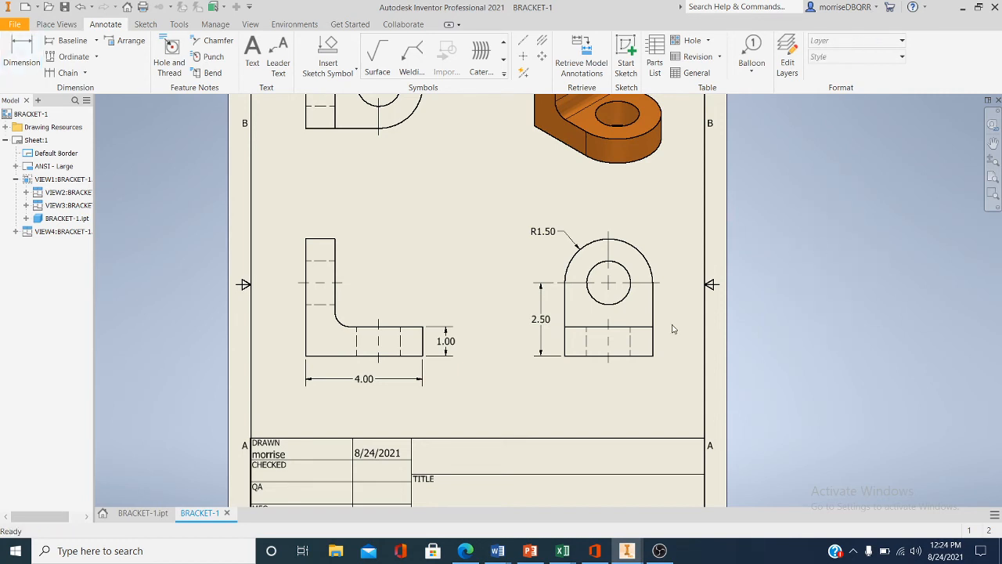
- Dimension the thickness of the vertical leg below the top view, keeping the default dimension text
middle_click_drag(657, 342, 680, 421)
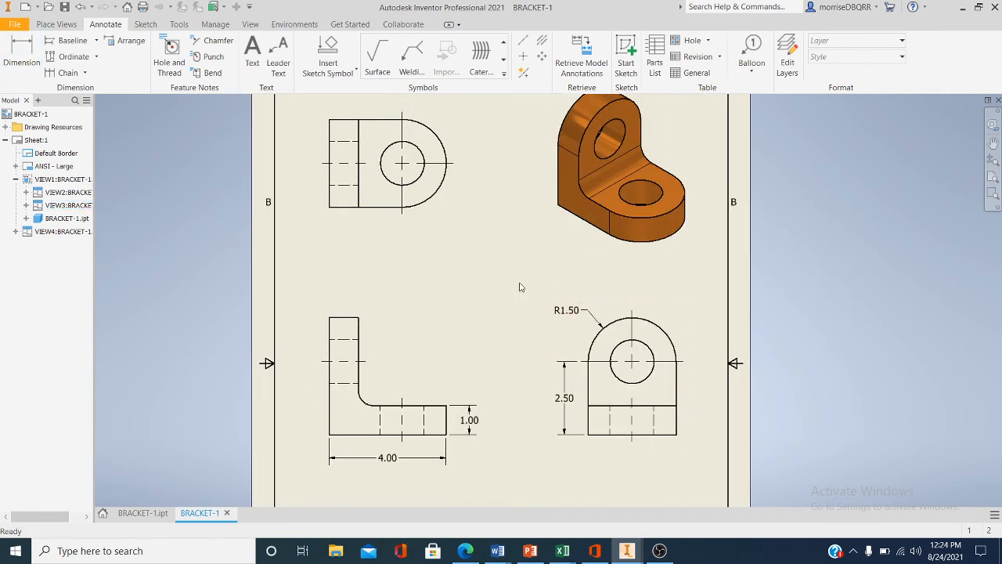
left_click(19, 50)
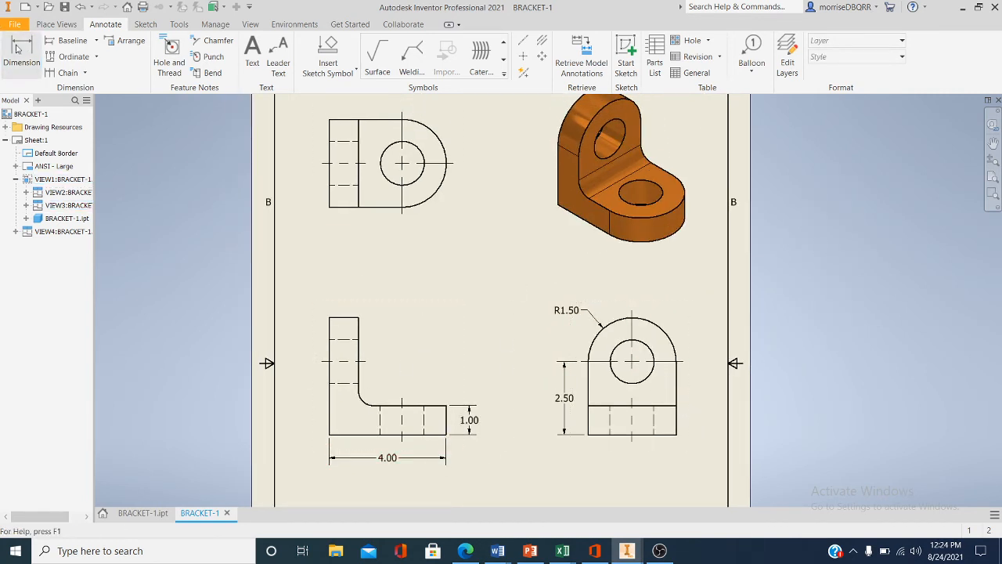
left_click(329, 208)
left_click(358, 205)
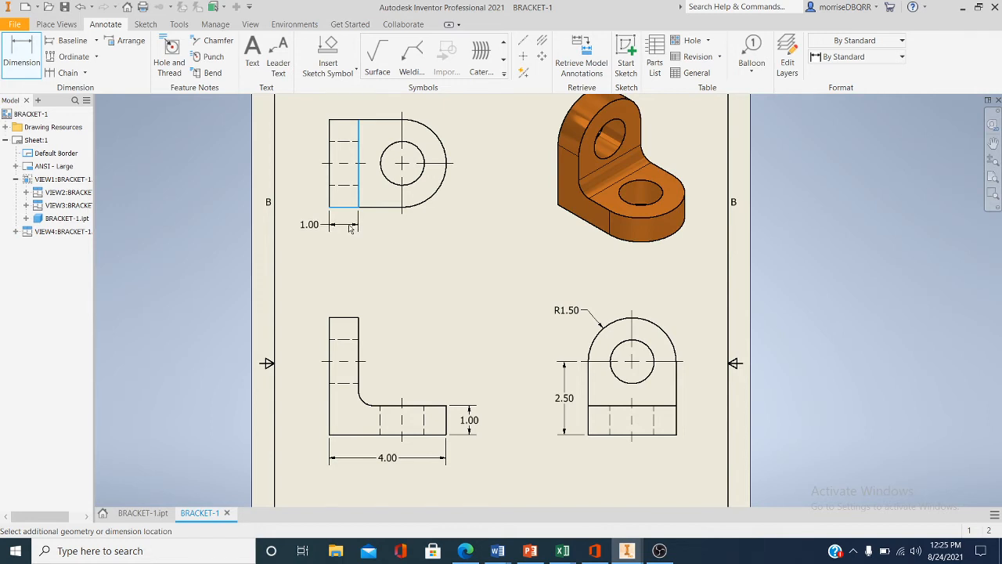
left_click(394, 235)
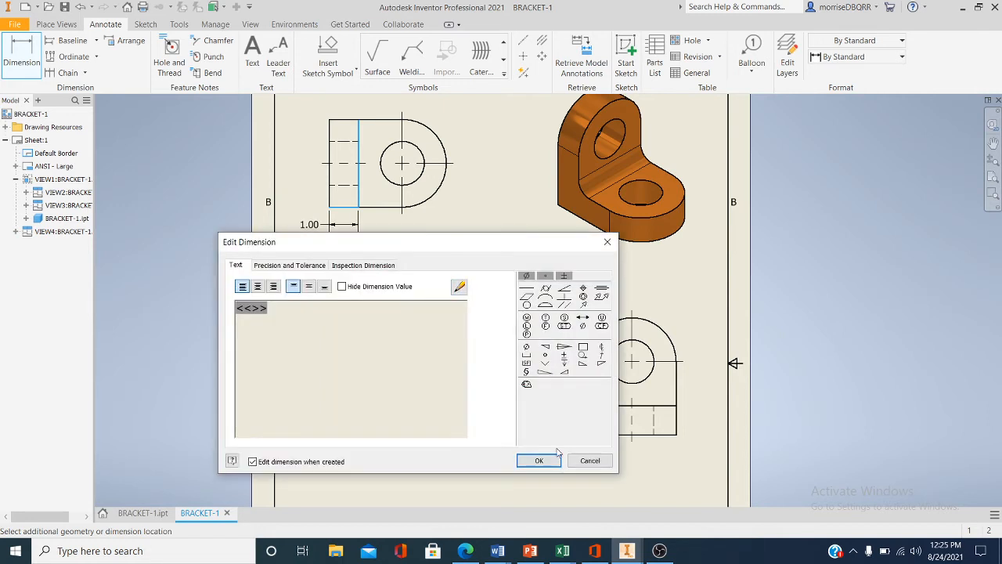
left_click(534, 459)
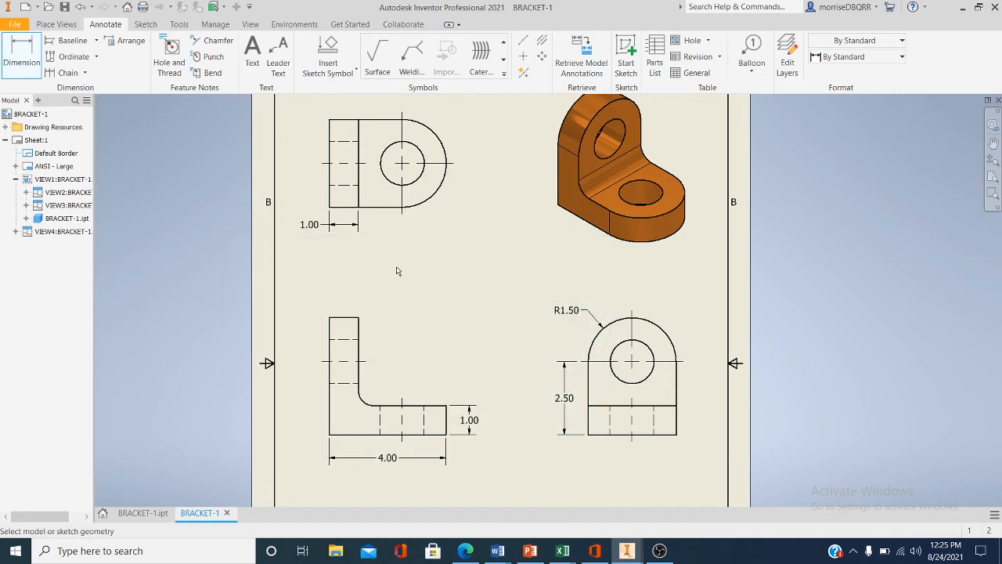
- Dimension the horizontal distance from the top view's left edge to the hole center, placing it below the leg thickness dimension
left_click(330, 205)
left_click(401, 211)
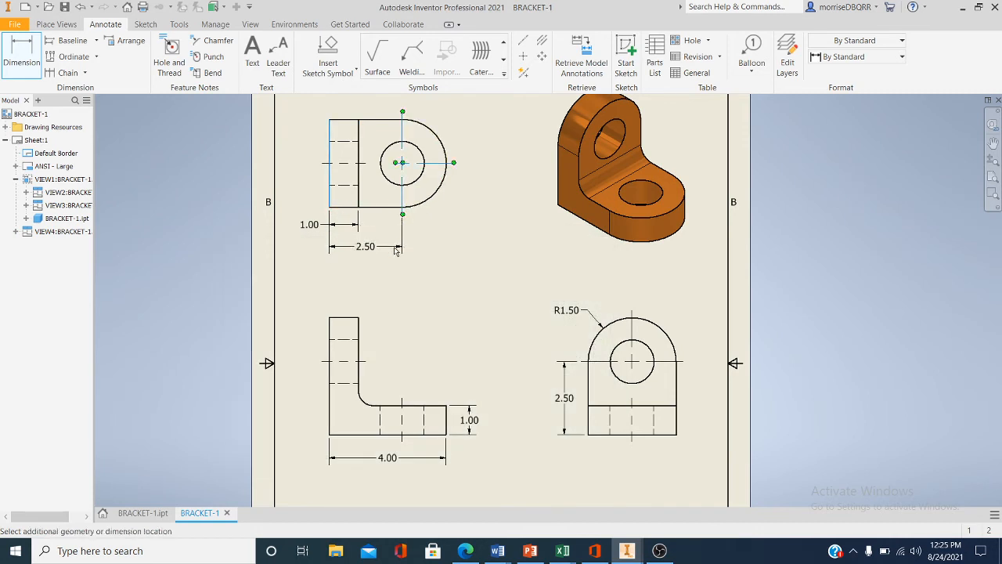
left_click(441, 235)
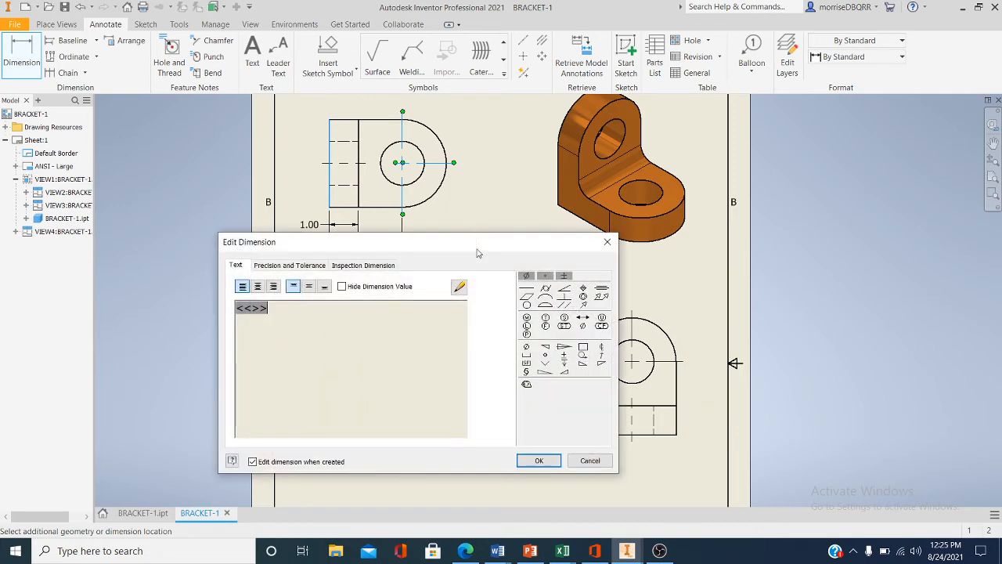
left_click(533, 459)
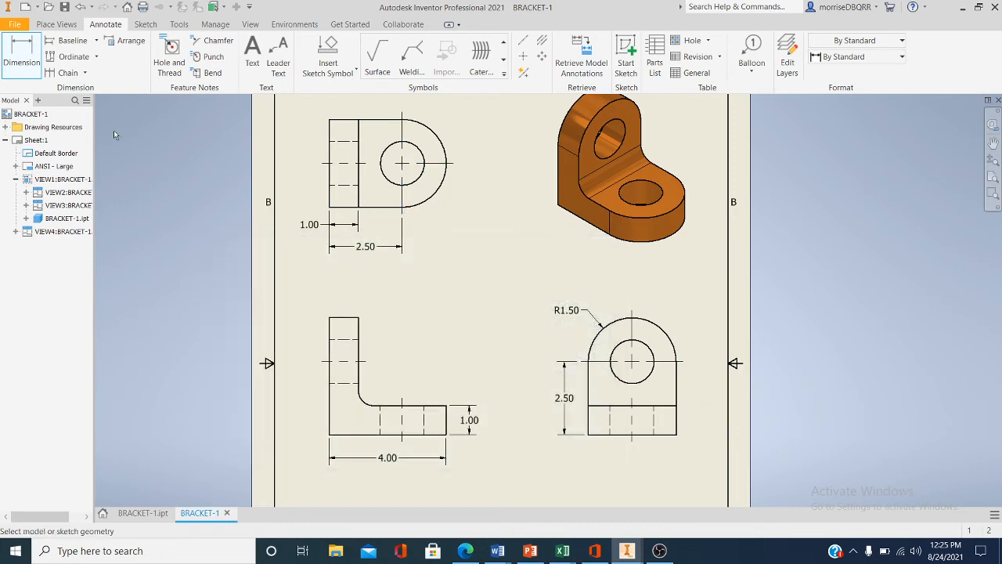
- Dimension the radius of the rounded end in the top view, placing the text to its lower right
left_click(436, 196)
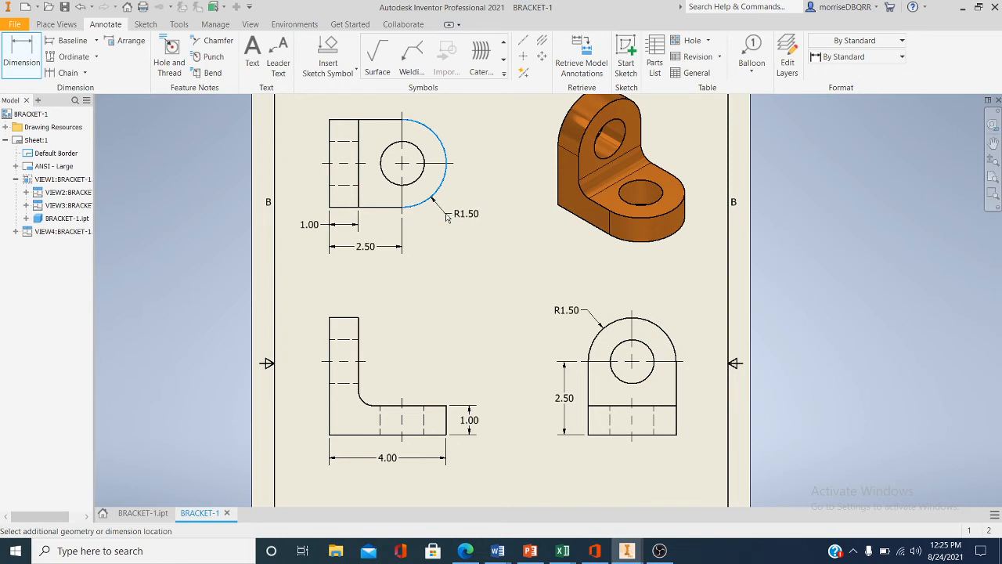
left_click(436, 289)
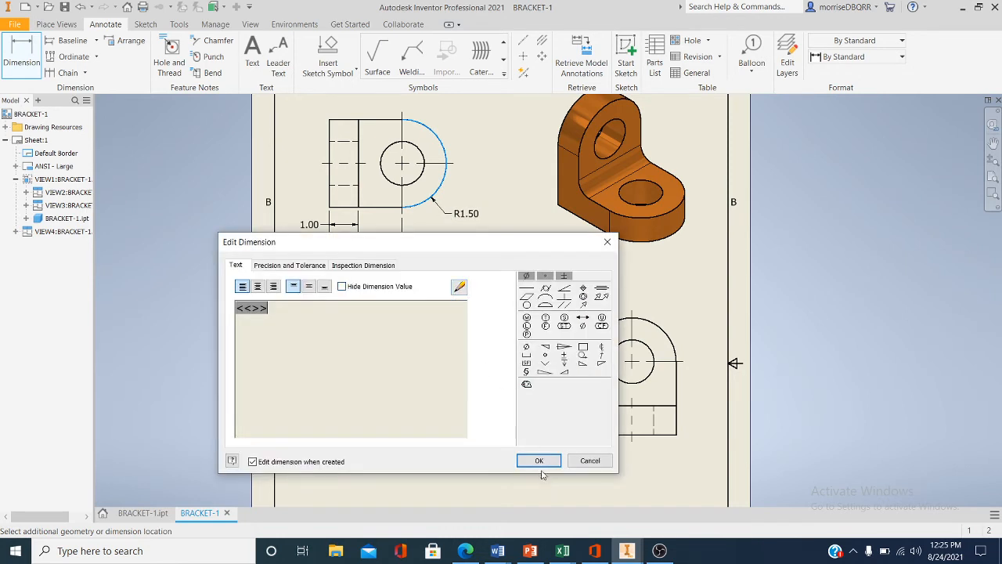
left_click(538, 461)
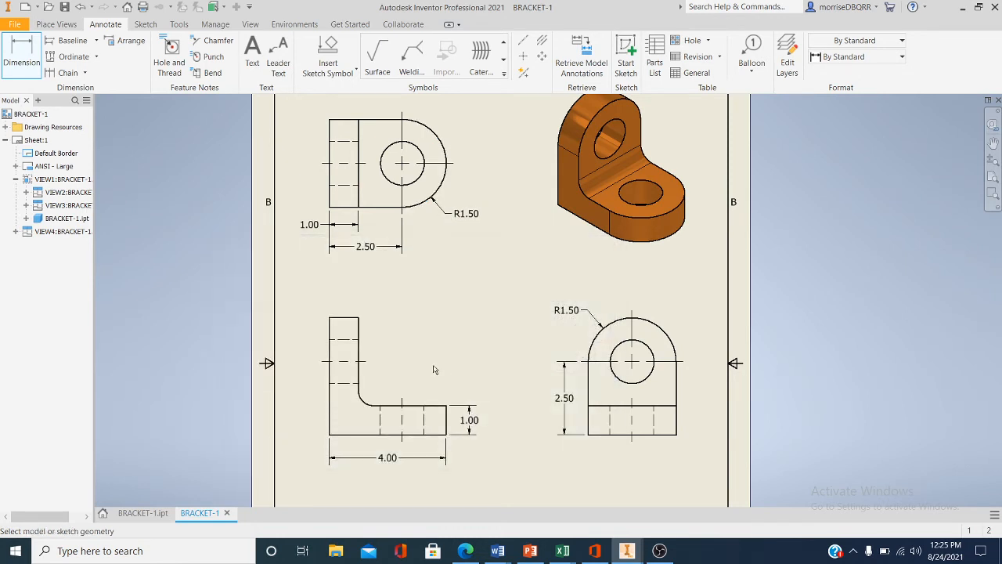
- Dimension the hole's diameter in the top view, placing the text to the upper right with the default dimension text
left_click(26, 48)
middle_click_drag(380, 168, 377, 232)
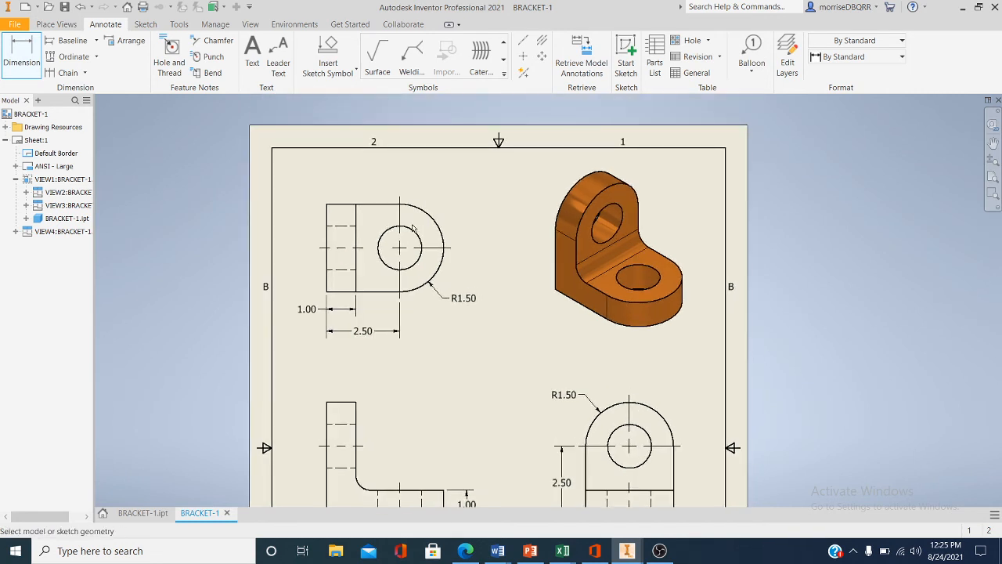
left_click(415, 230)
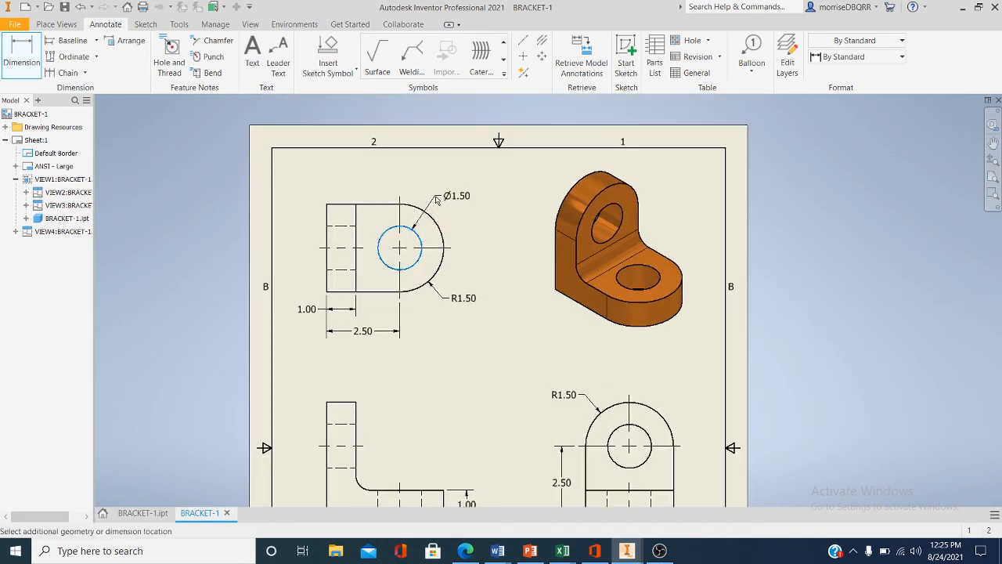
right_click(452, 352)
left_click(537, 462)
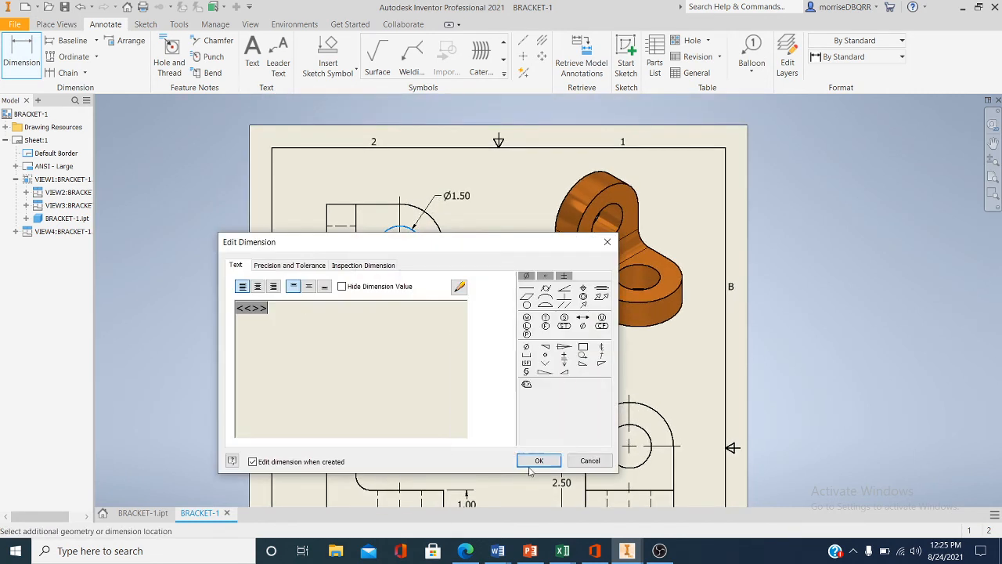
scroll(429, 202, "up", 5)
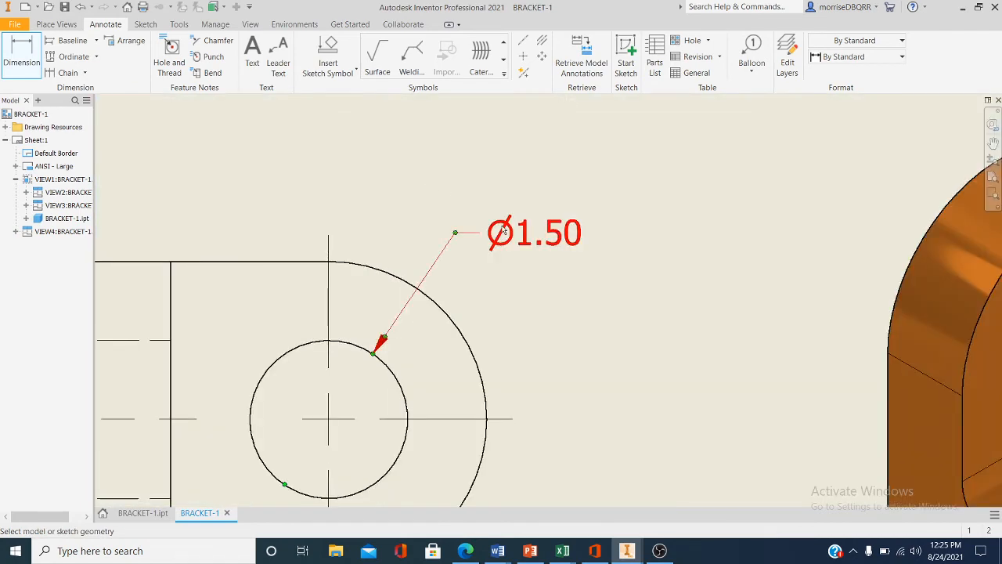
scroll(489, 256, "down", 5)
scroll(425, 323, "up", 4)
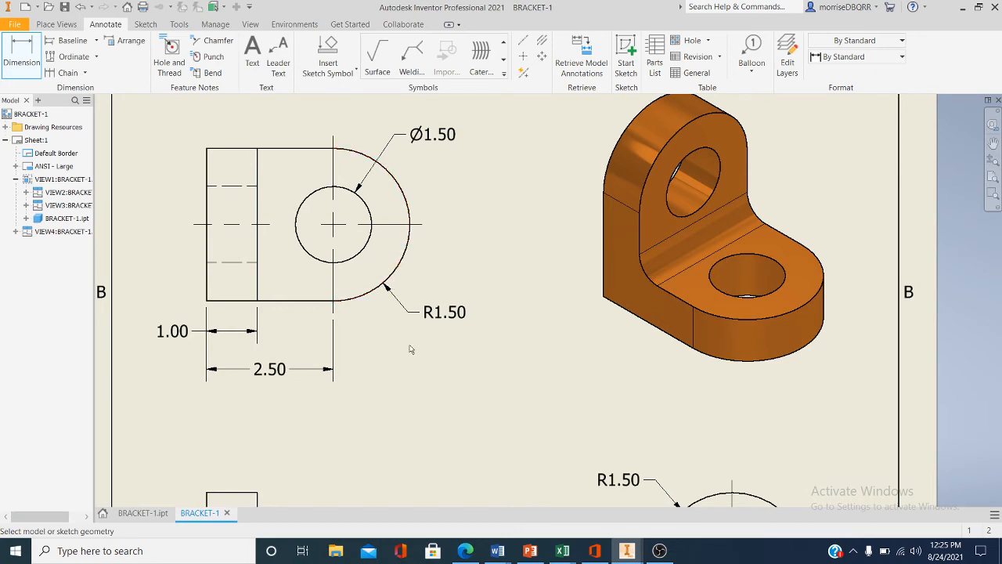
scroll(412, 345, "down", 5)
scroll(387, 297, "up", 3)
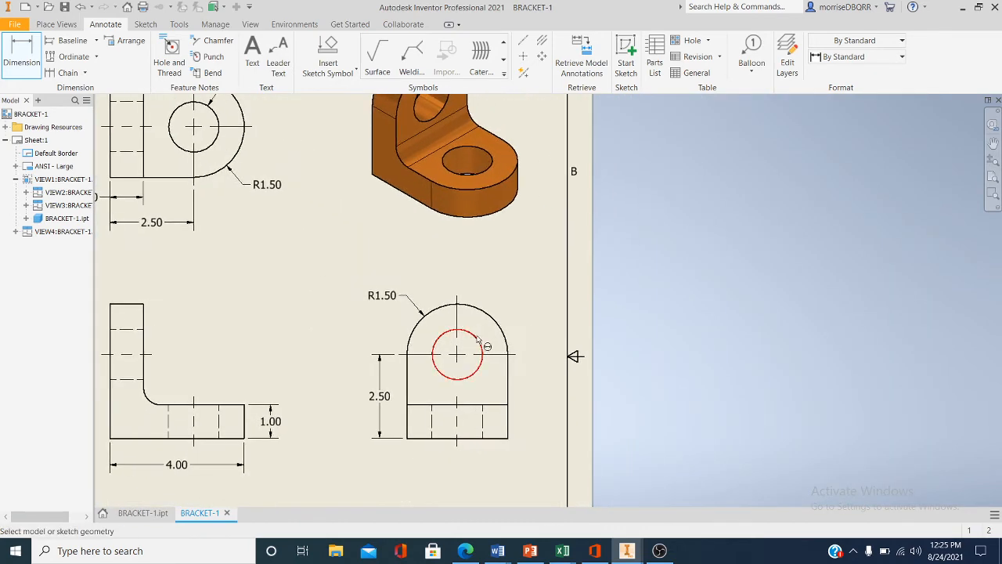
- Dimension the hole's diameter in the side view, placing the text to its upper right with the default dimension text
left_click(475, 336)
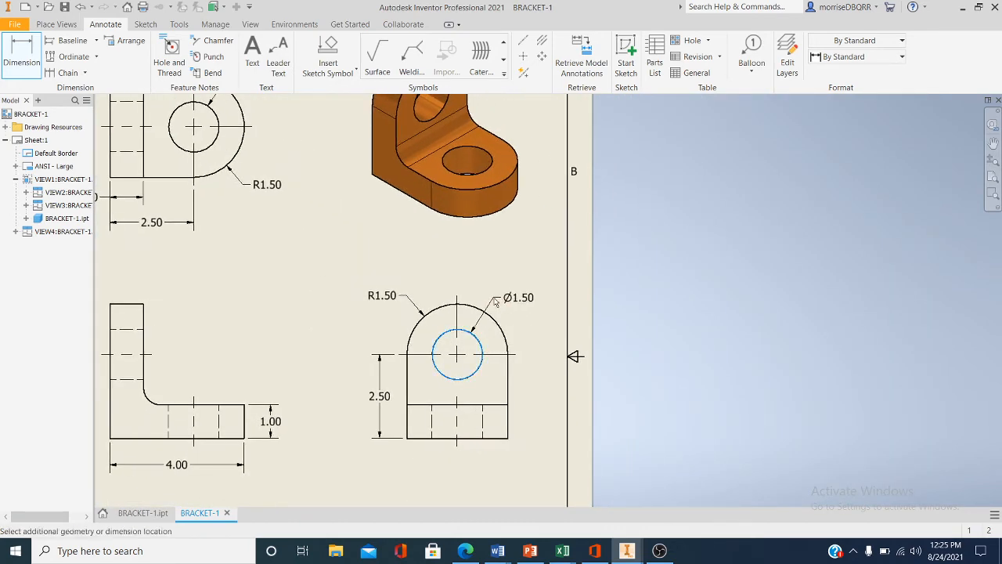
left_click(375, 275)
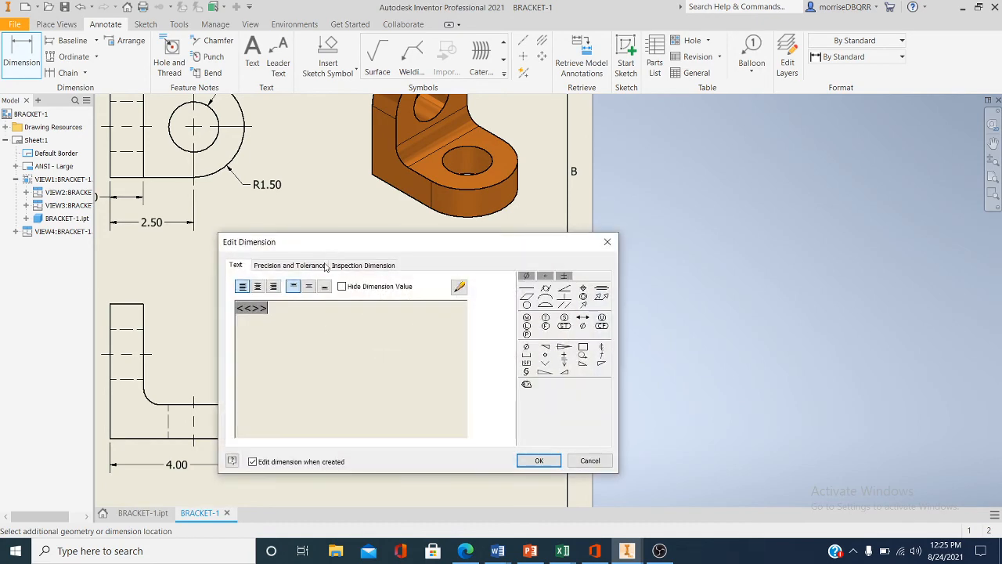
left_click(535, 460)
scroll(295, 360, "up", 3)
middle_click_drag(295, 360, 449, 296)
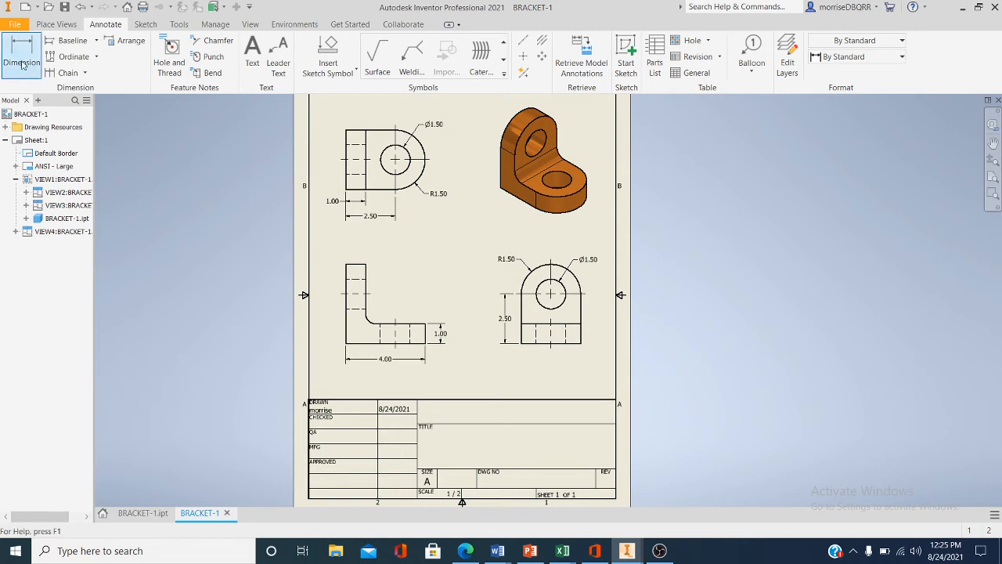
- Dimension the overall height of the front view along its left side, keeping the default dimension text
scroll(333, 331, "up", 3)
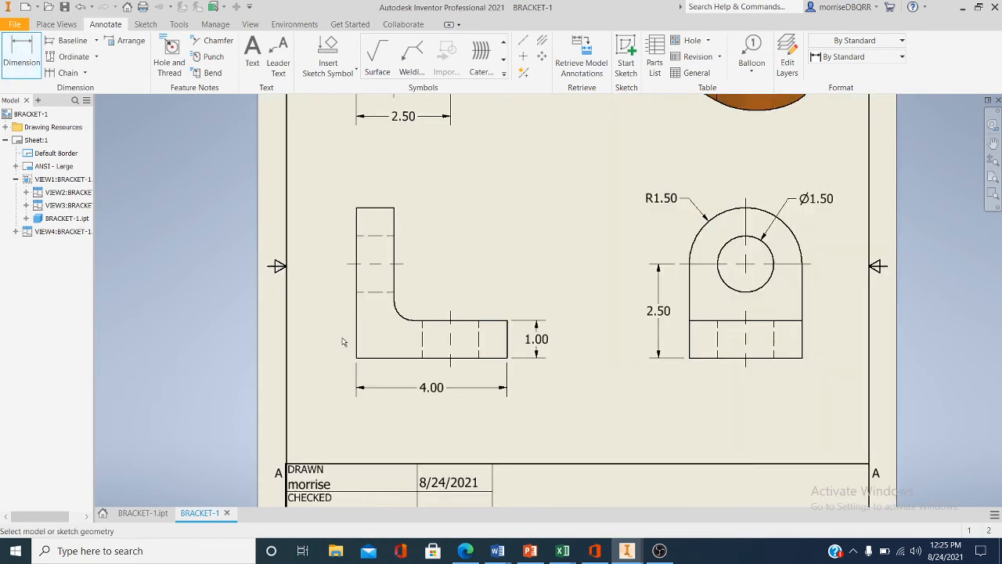
left_click(365, 357)
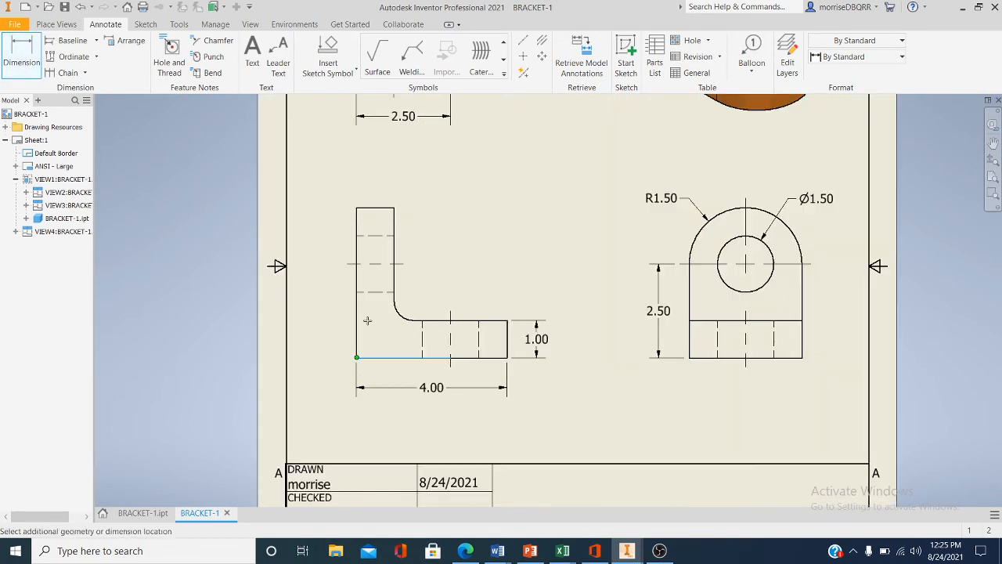
left_click(357, 213)
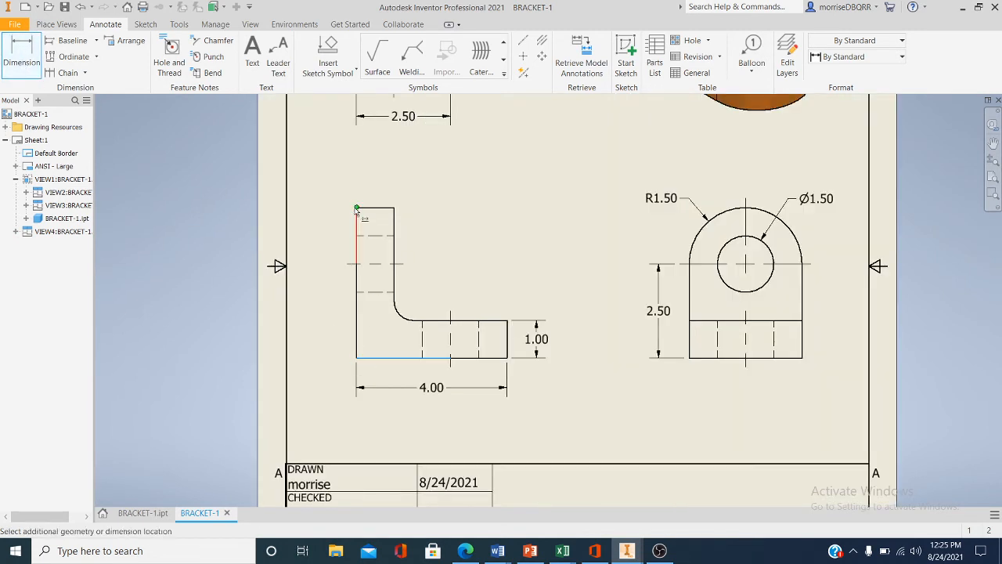
left_click(327, 260)
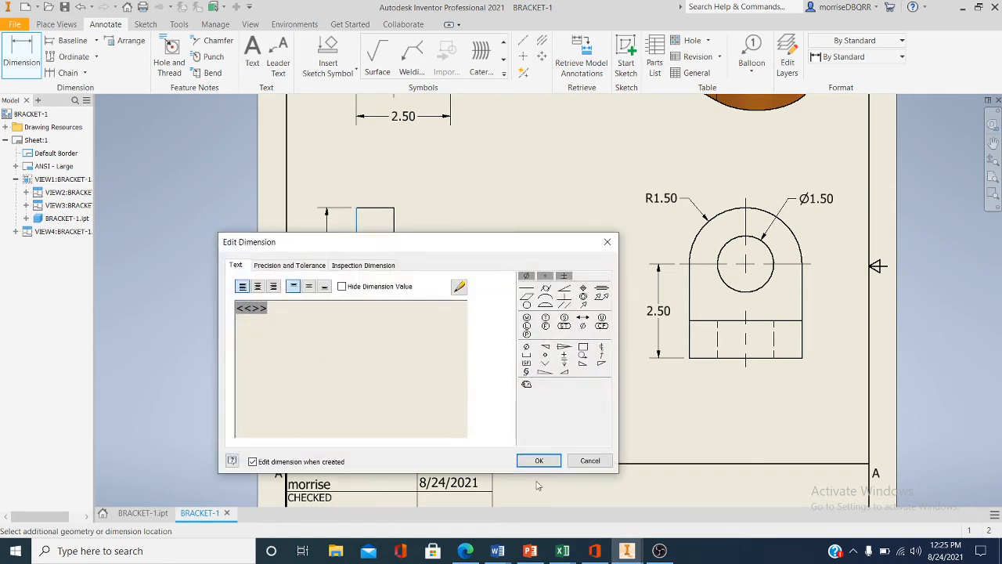
left_click(537, 462)
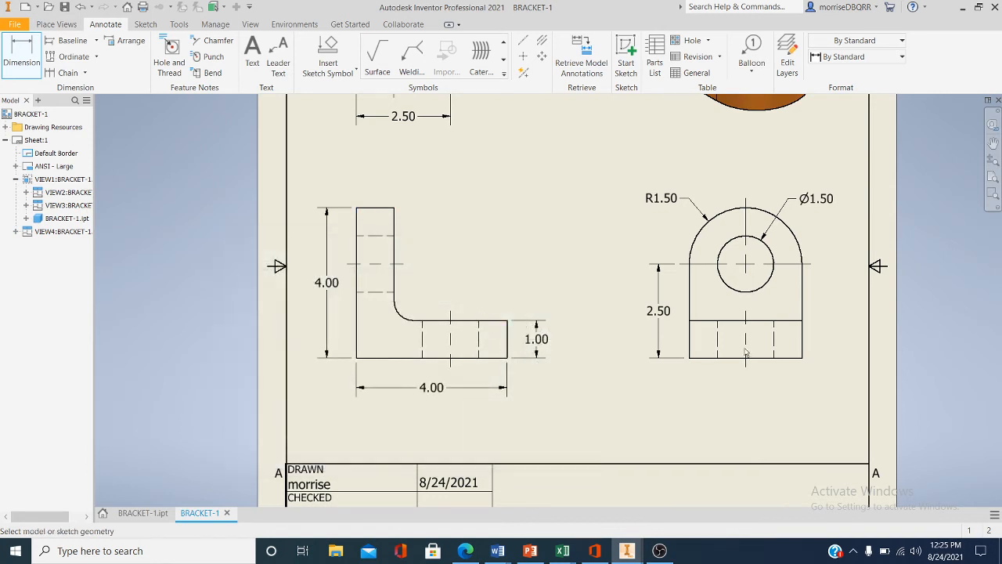
right_click(484, 190)
left_click(476, 195)
- Shift the front view slightly right and up and the side view slightly right to space the views on the sheet
left_click(496, 194)
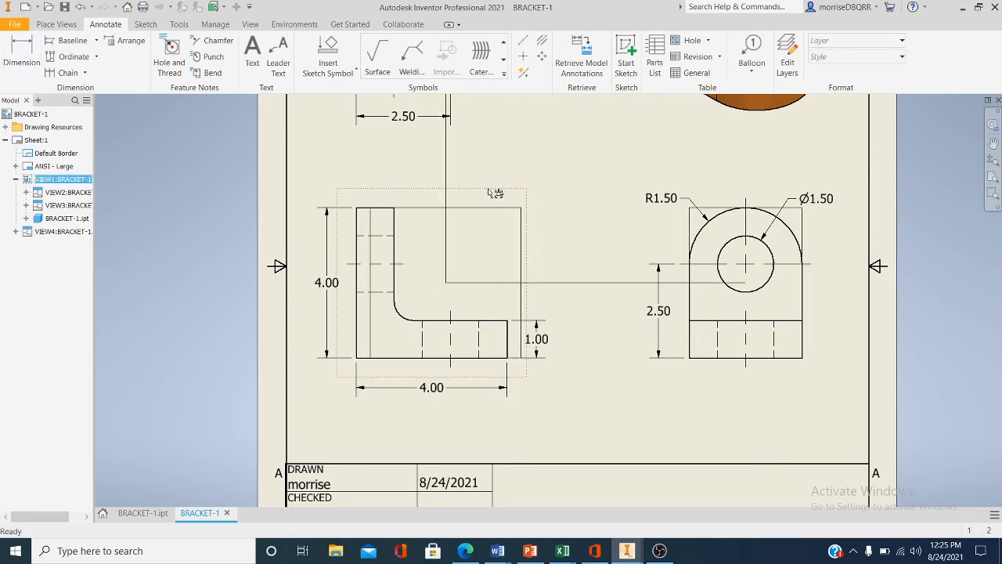
left_click_drag(501, 190, 502, 190)
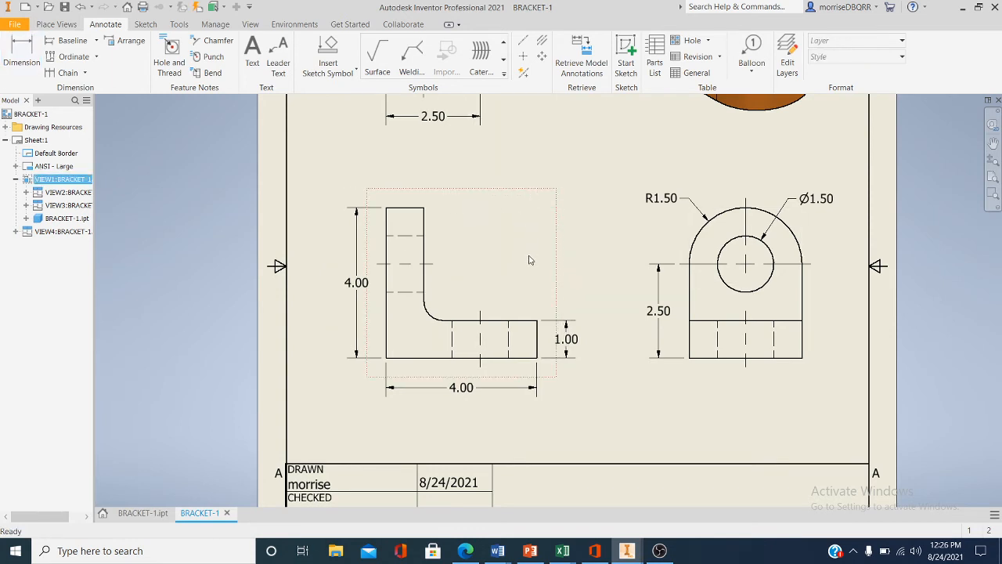
scroll(530, 258, "up", 1)
middle_click_drag(529, 258, 466, 343)
scroll(466, 347, "up", 2)
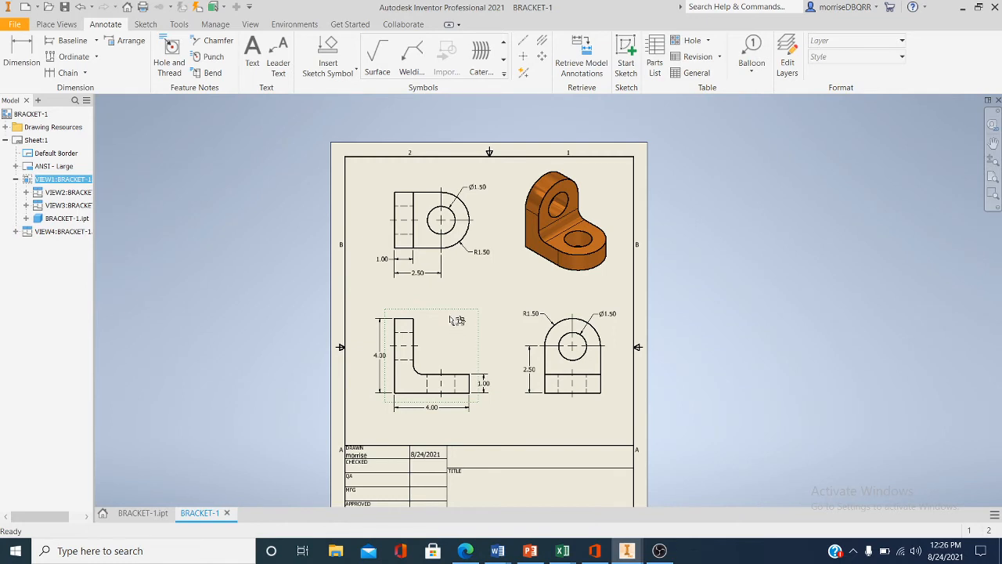
left_click_drag(445, 311, 435, 314)
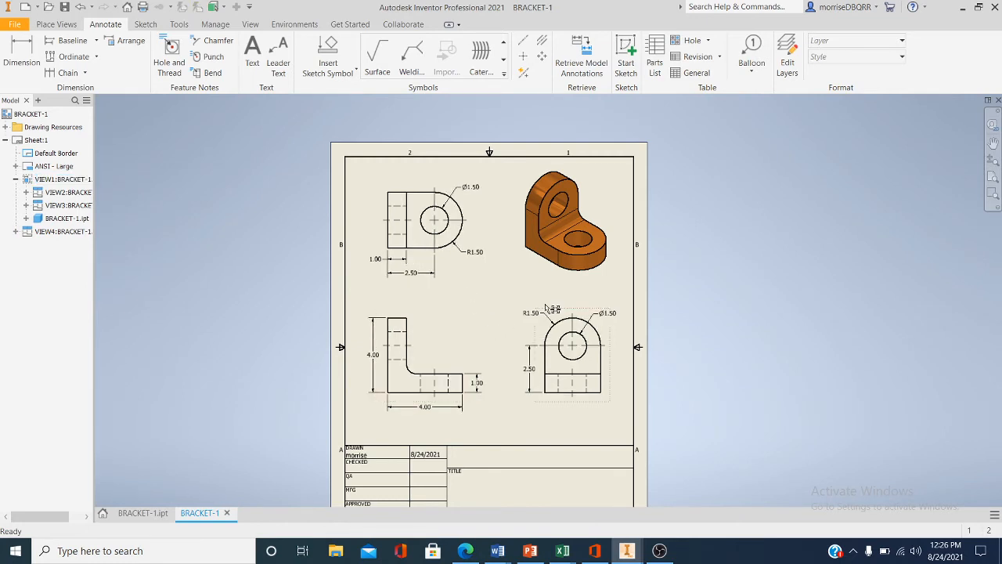
left_click_drag(553, 307, 511, 311)
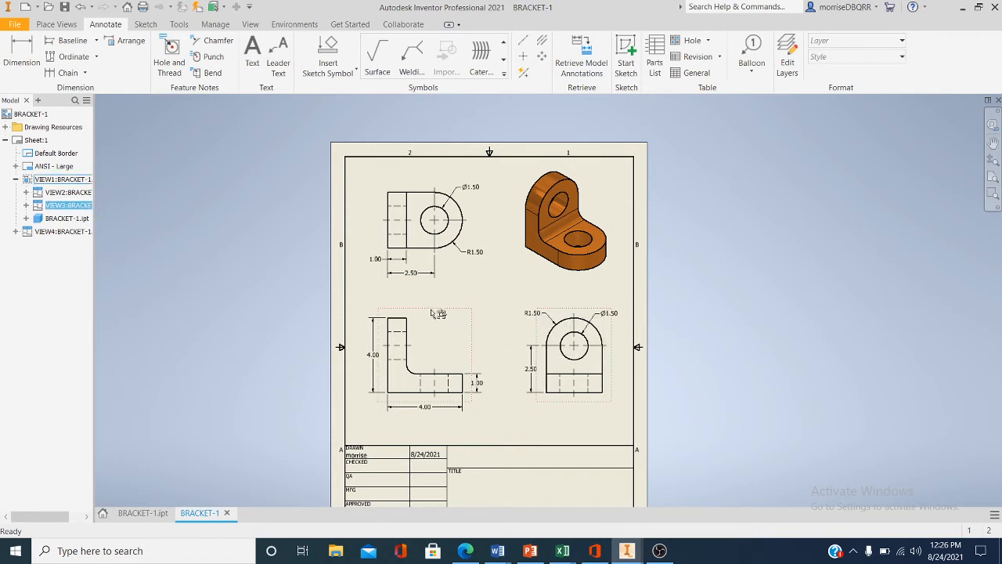
left_click_drag(431, 308, 437, 310)
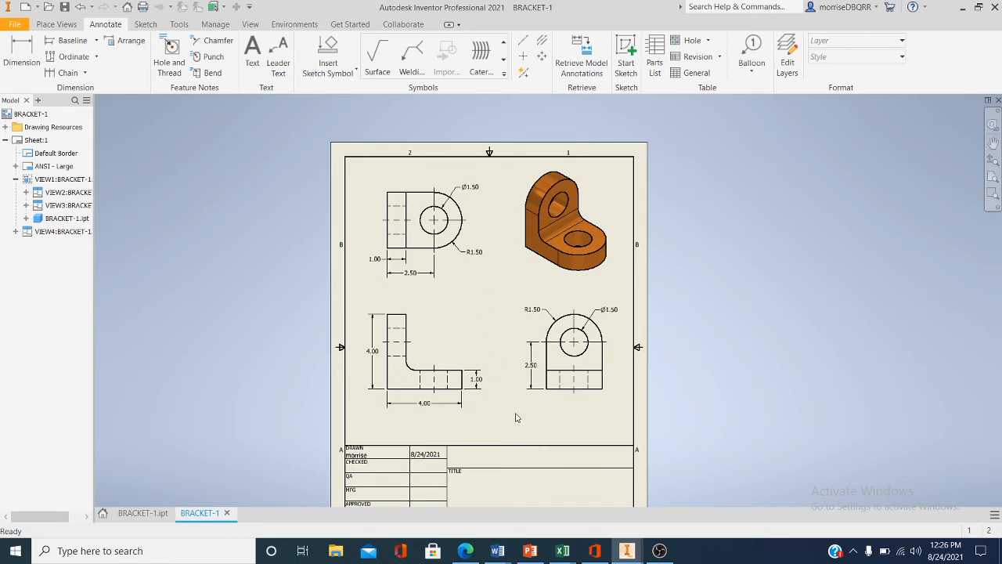
- Dimension the side view's width below it, level with the front view's length dimension, and nudge the front view slightly up
left_click(21, 53)
scroll(446, 351, "up", 5)
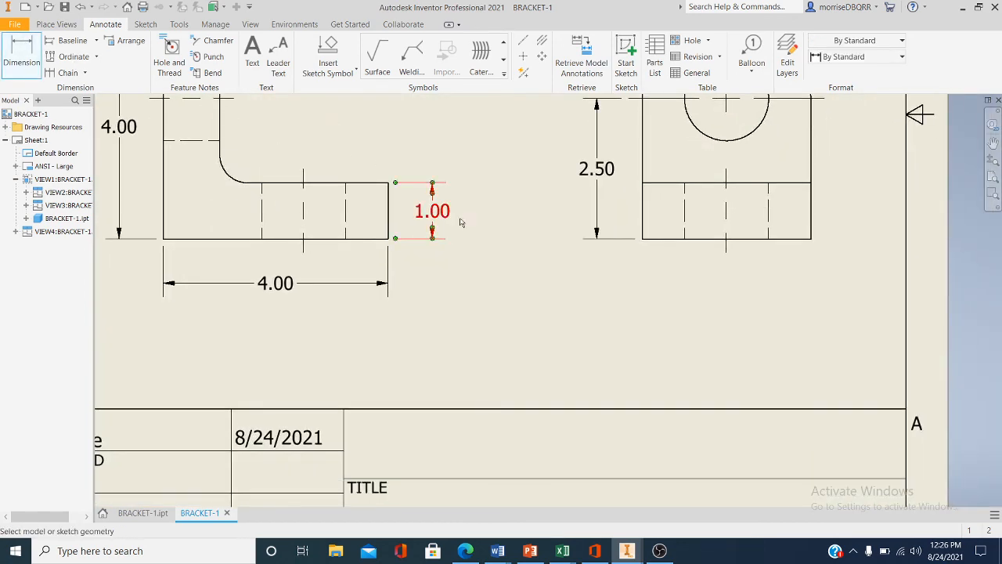
left_click(640, 239)
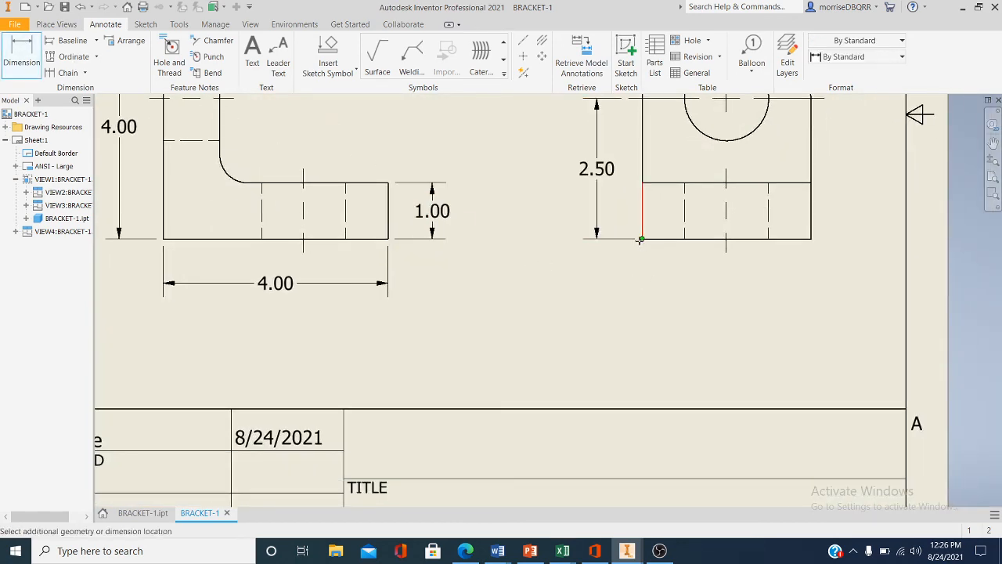
left_click(808, 240)
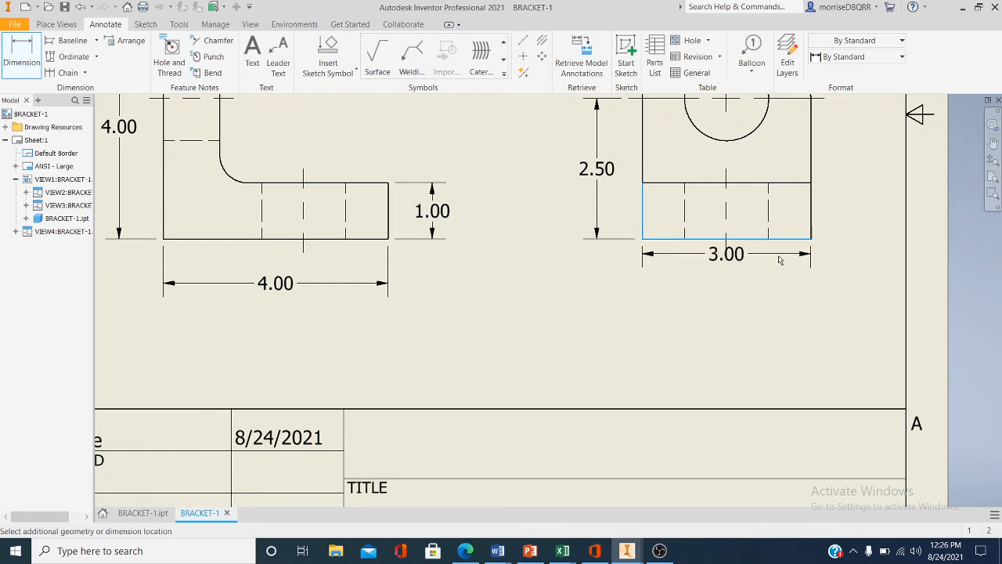
left_click(646, 288)
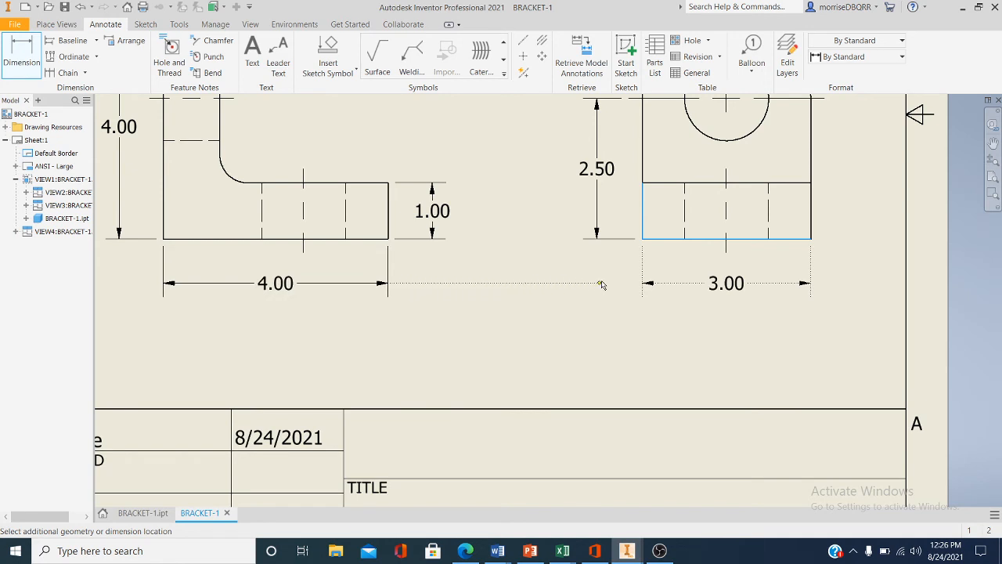
left_click(675, 287)
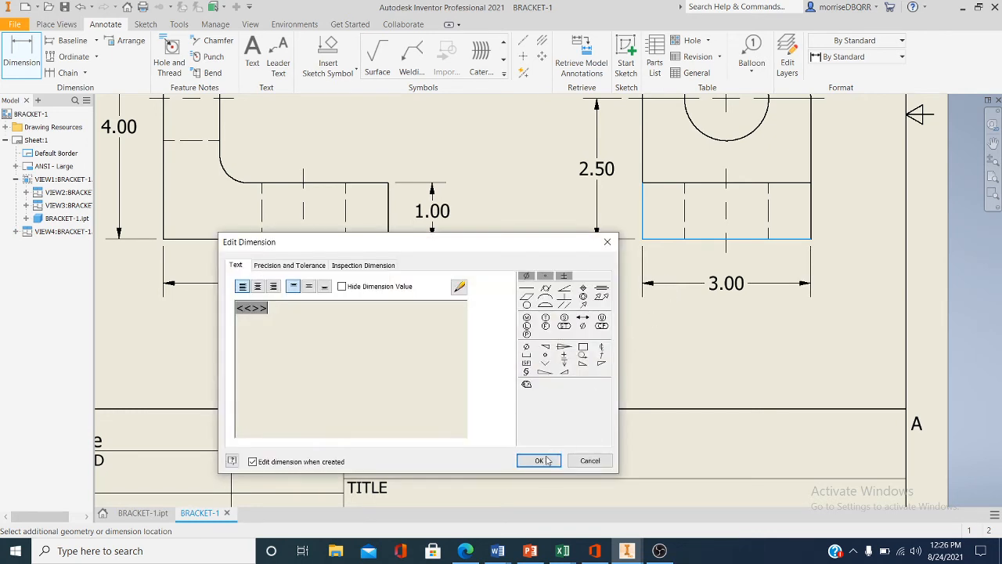
left_click(532, 461)
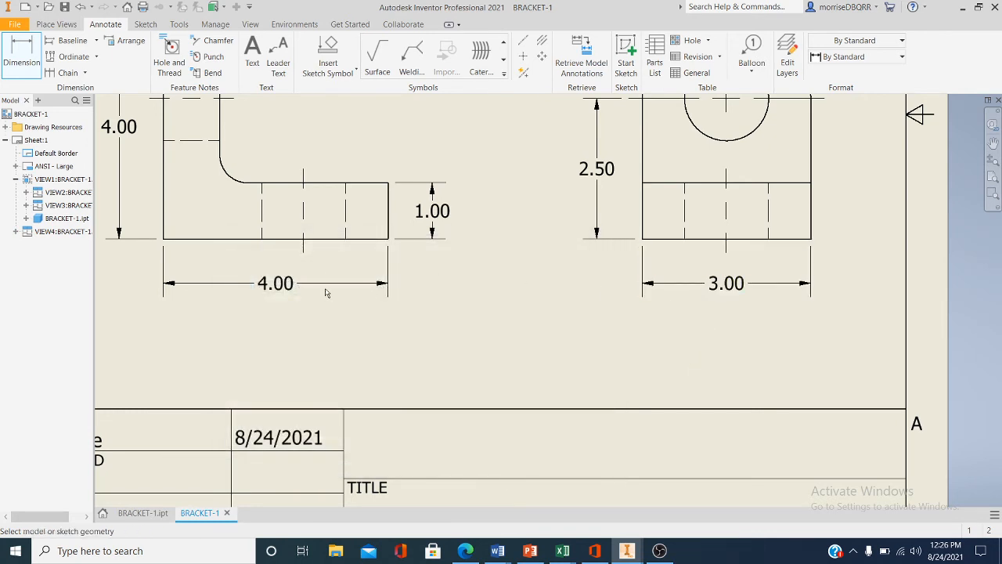
scroll(396, 351, "down", 3)
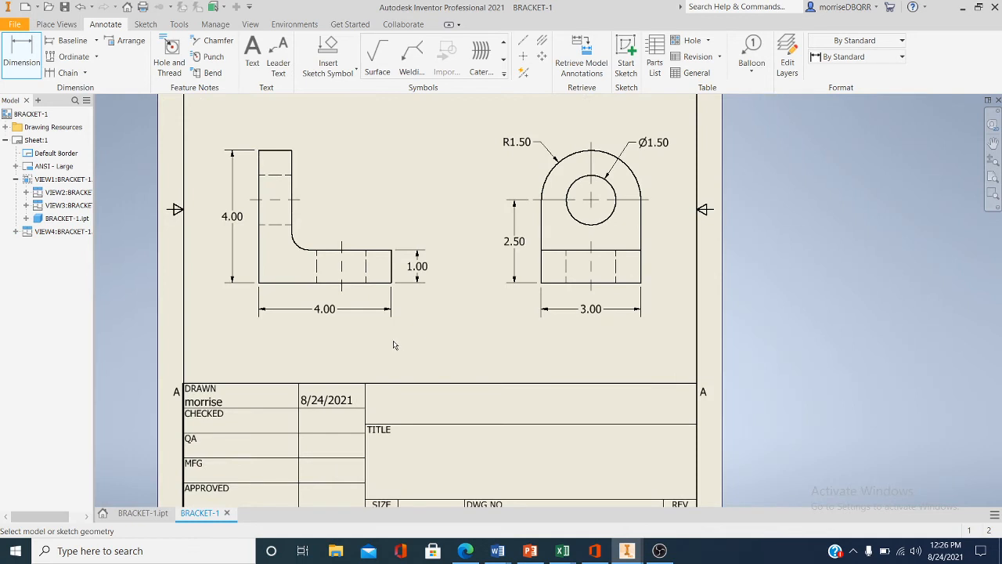
scroll(403, 375, "down", 1)
scroll(370, 201, "up", 1)
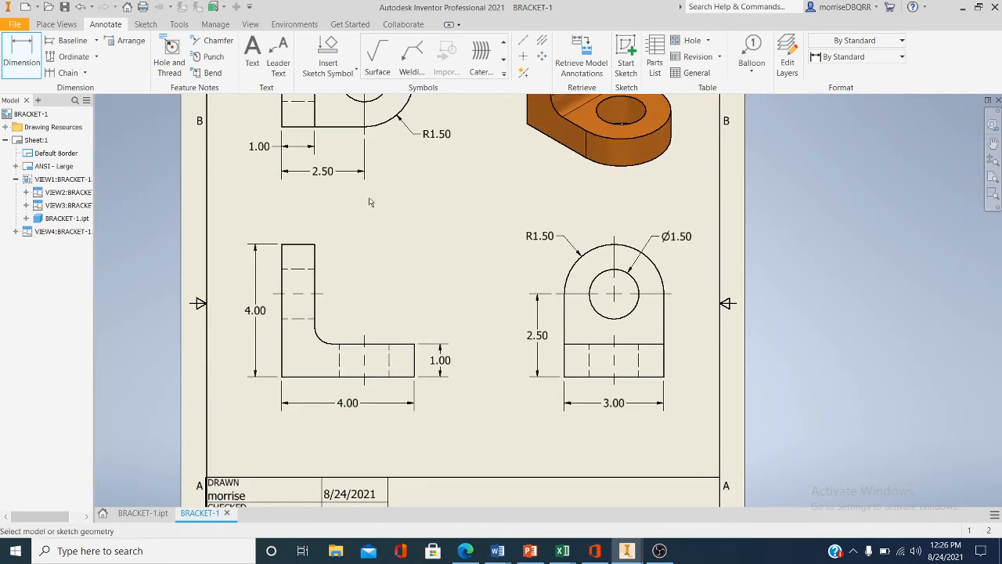
right_click(337, 241)
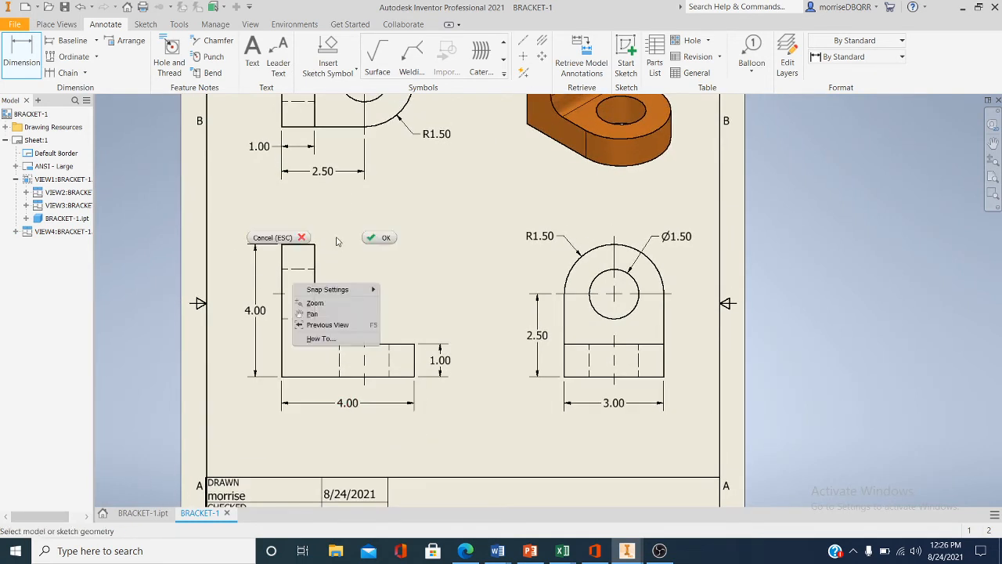
left_click(386, 241)
left_click_drag(336, 229, 335, 222)
scroll(432, 293, "down", 2)
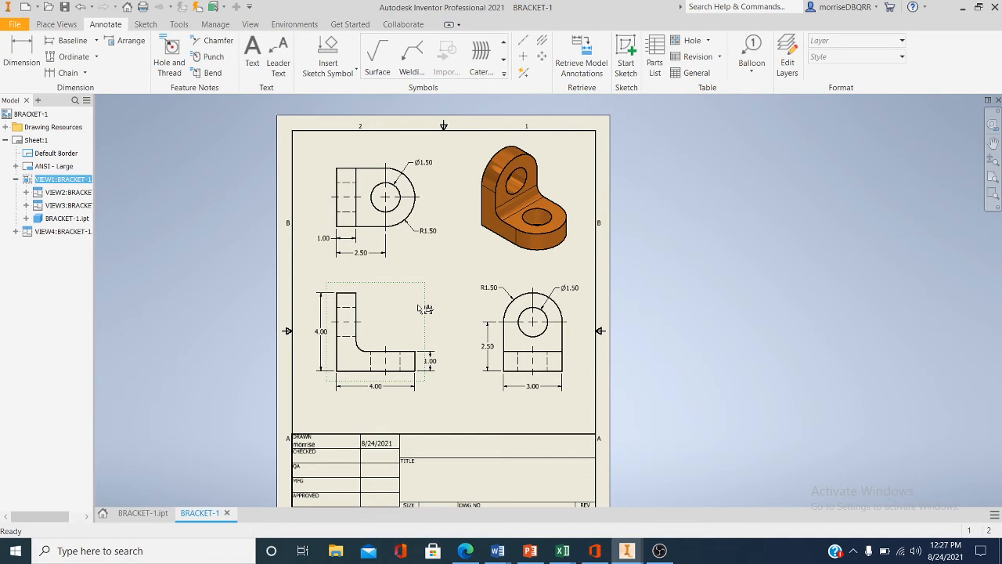
left_click(67, 72)
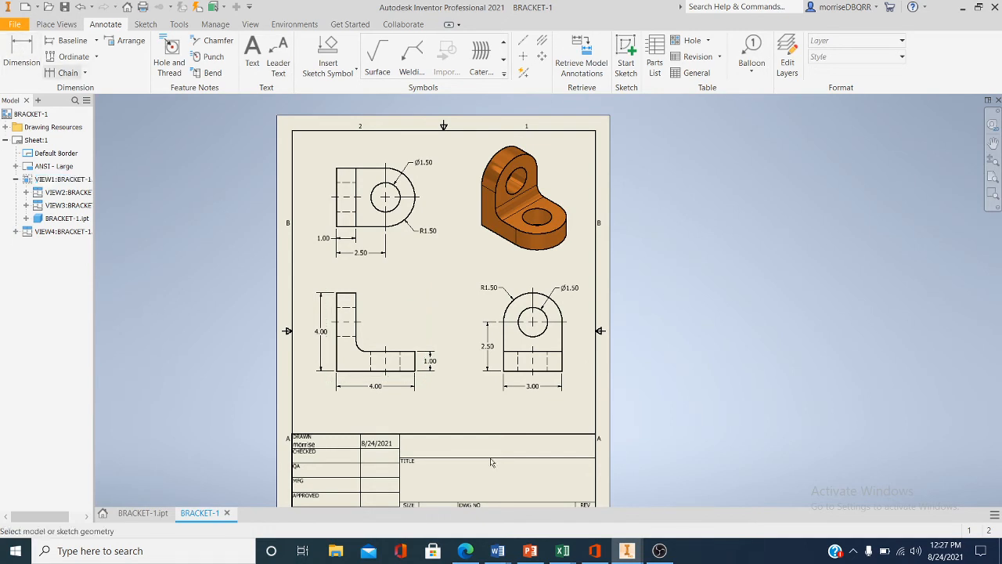
scroll(514, 468, "up", 2)
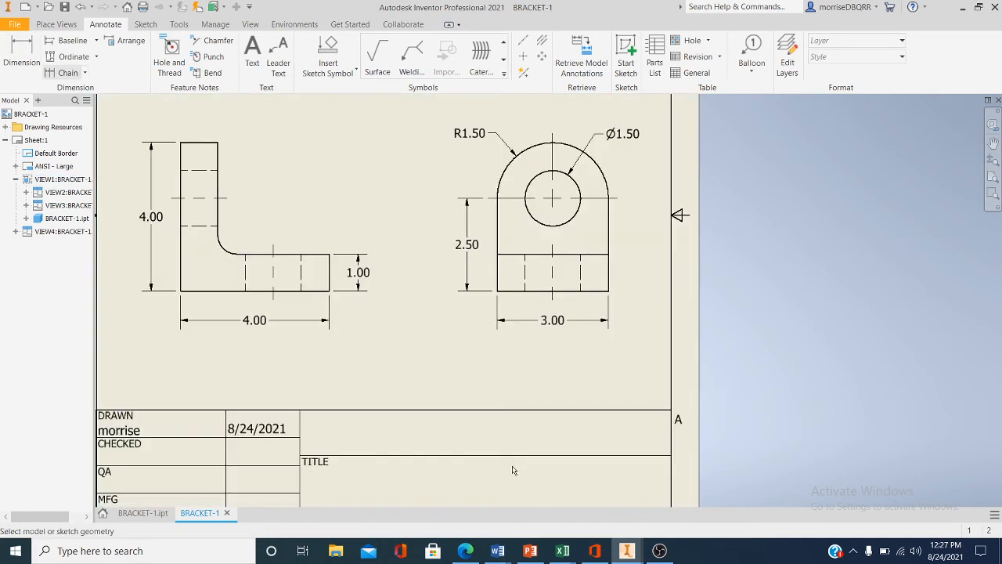
left_click(236, 242)
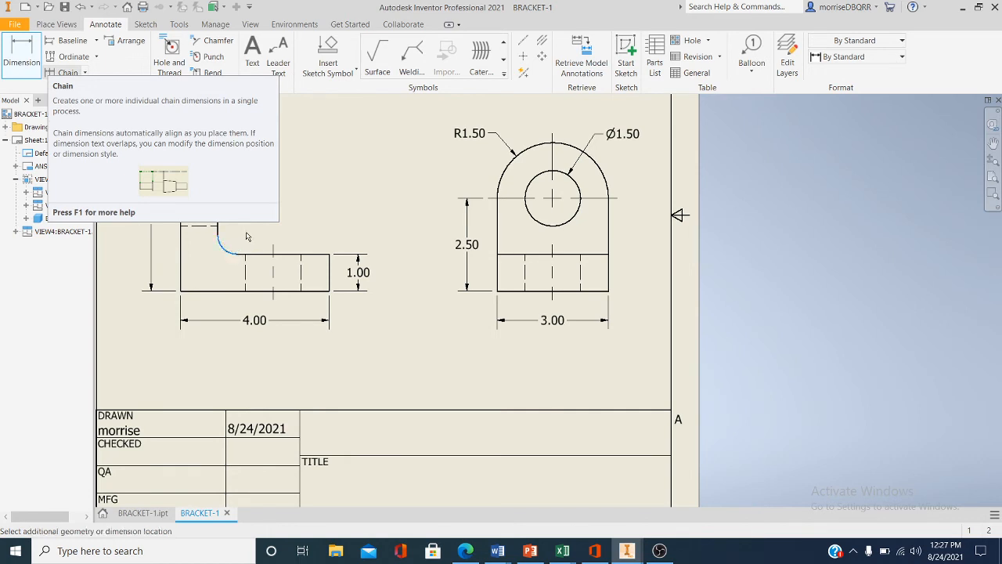
key("Escape")
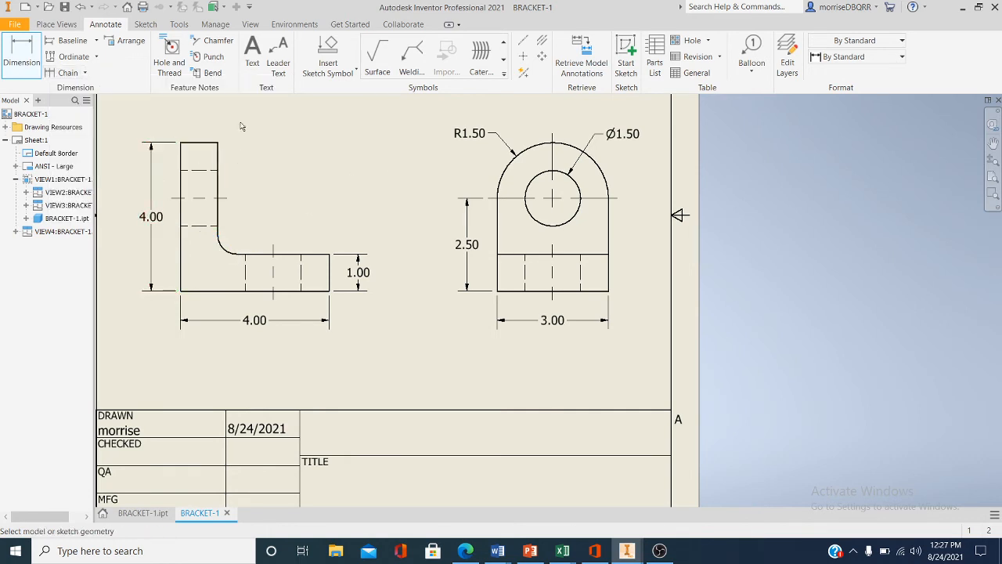
- Dimension the radius of the inner corner fillet in the front view, placing the default text to its upper right
scroll(243, 249, "down", 3)
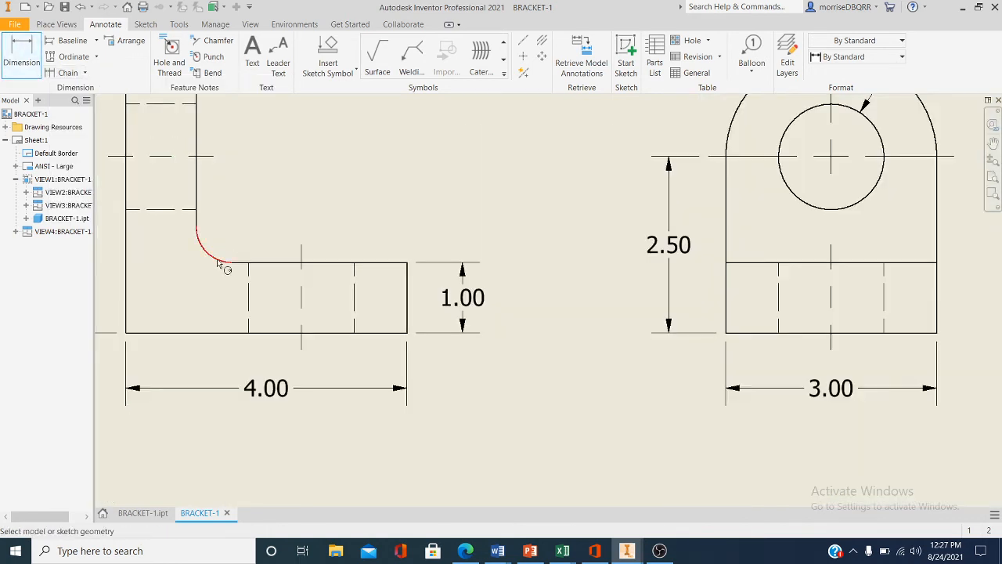
left_click(226, 264)
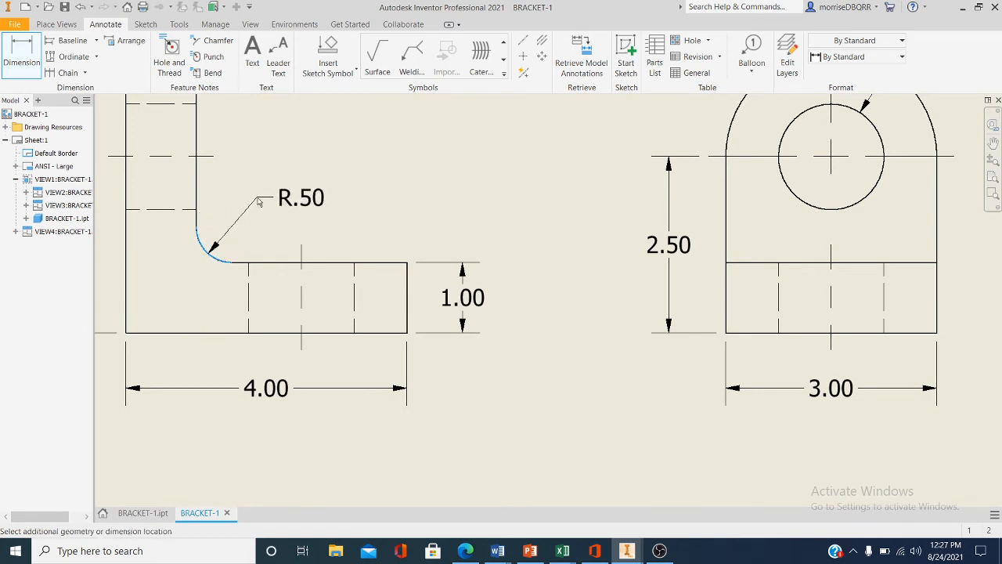
left_click(256, 200)
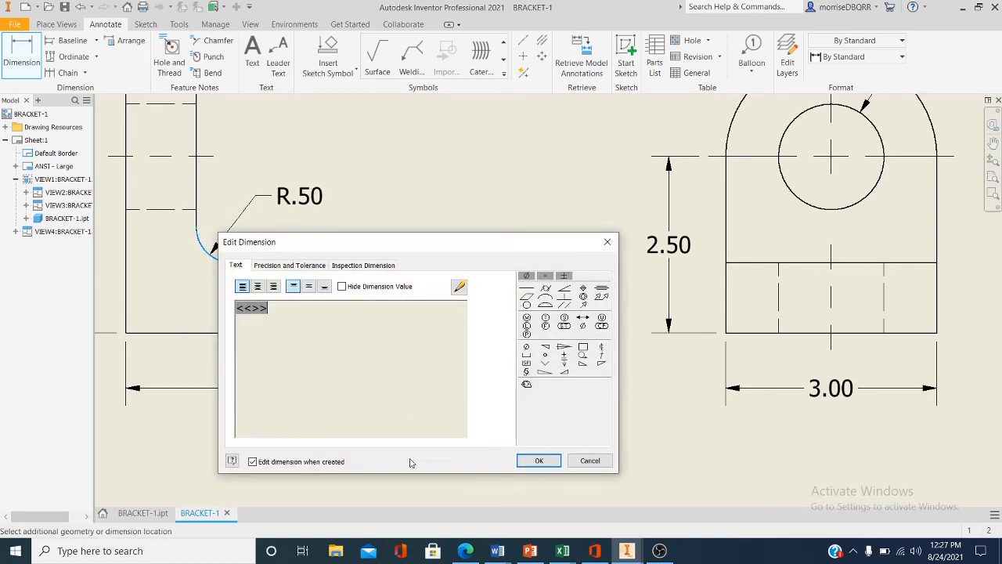
left_click(539, 459)
scroll(540, 446, "up", 3)
mouse_move(542, 443)
middle_mouse_down()
mouse_move(601, 421)
mouse_move(550, 436)
middle_mouse_up()
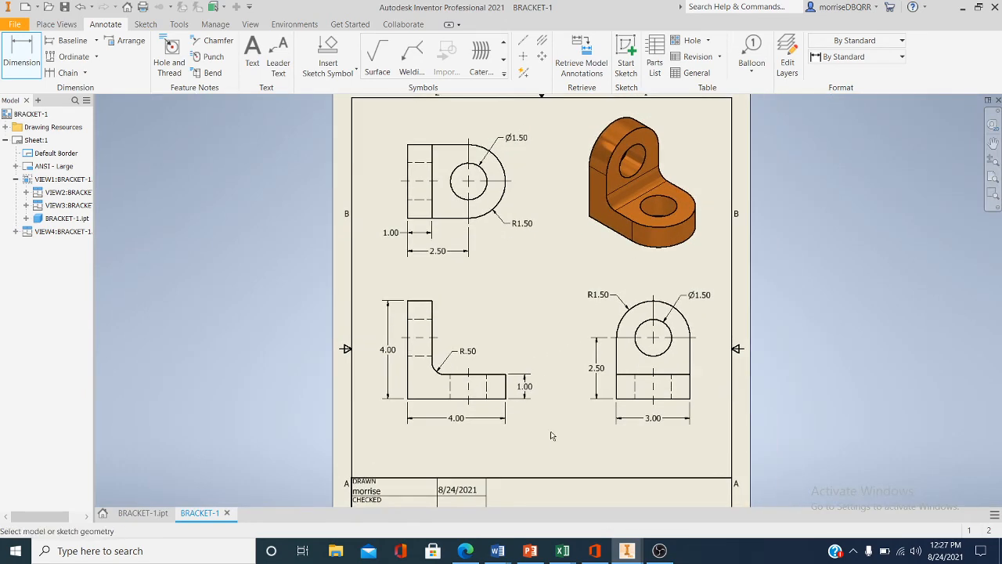
right_click(560, 242)
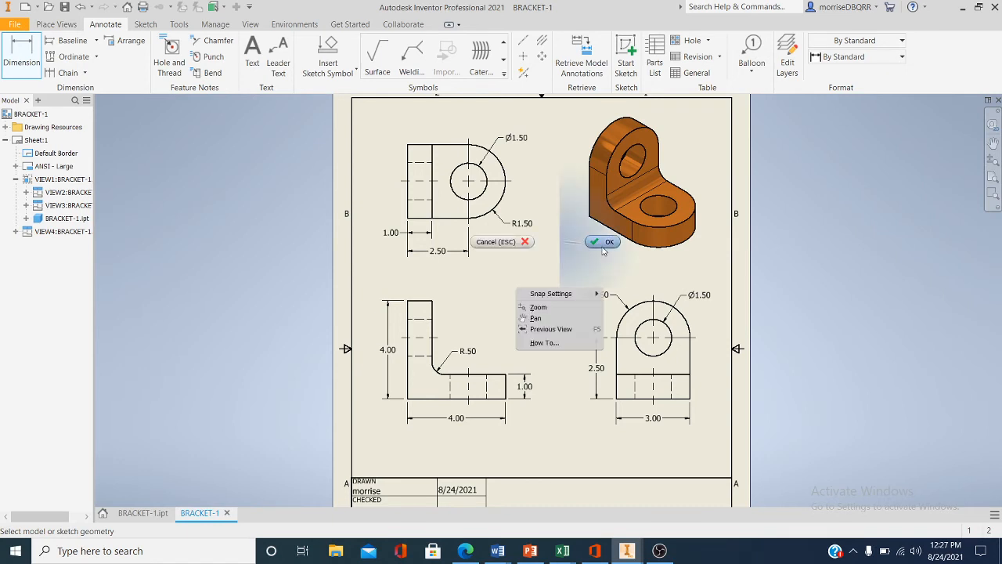
left_click(604, 243)
- Move the isometric view slightly up and to the right, and shift the top view slightly up
left_click_drag(611, 262, 619, 260)
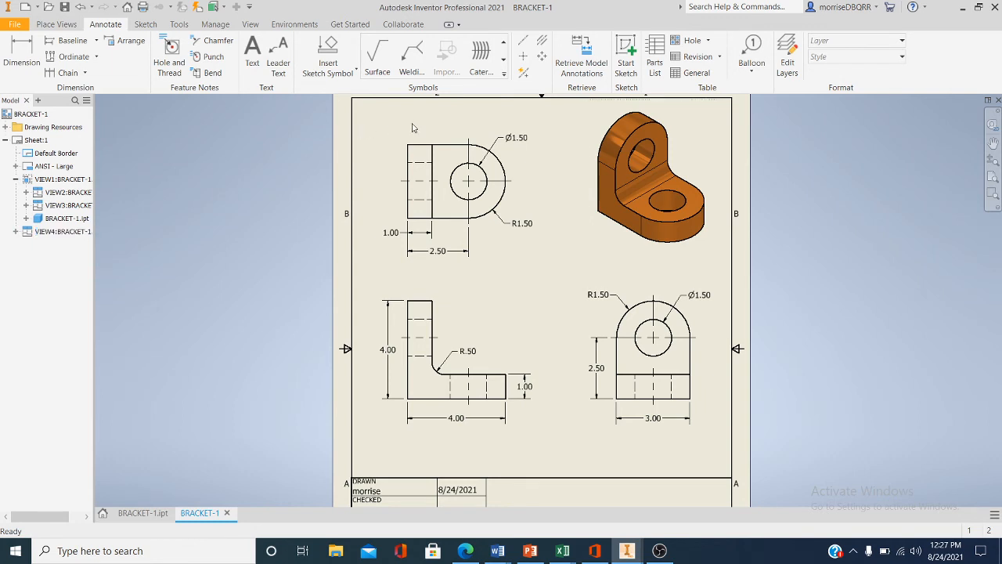
left_click_drag(439, 142, 443, 128)
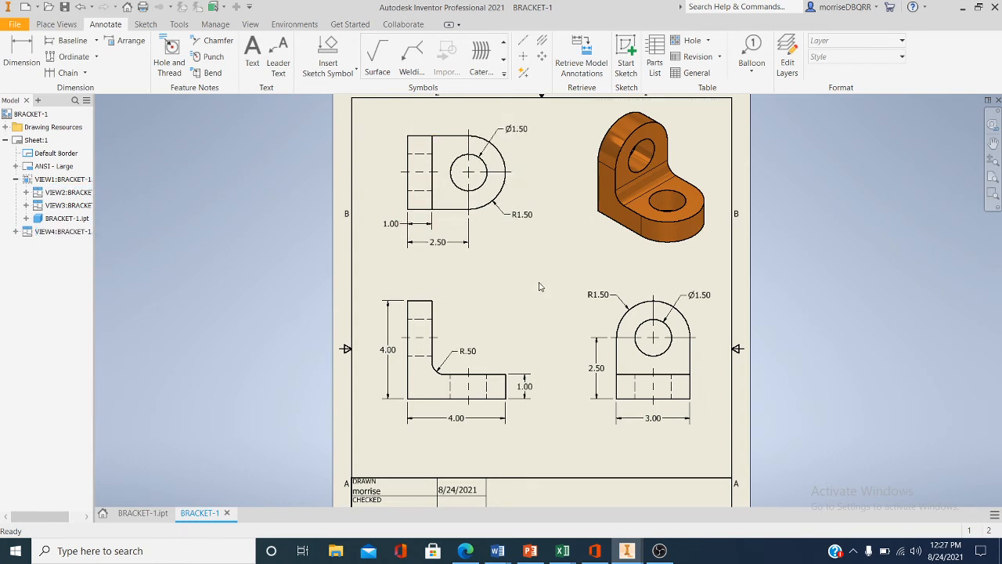
- Add a bold, underlined text note reading "TOP VIEW" beneath the top view's dimensions
left_click(255, 72)
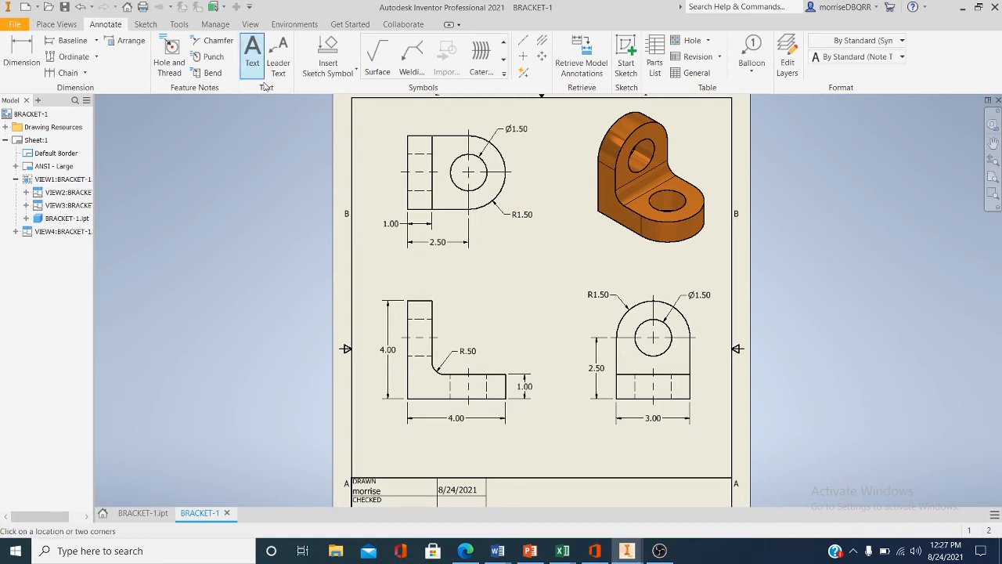
left_click(448, 270)
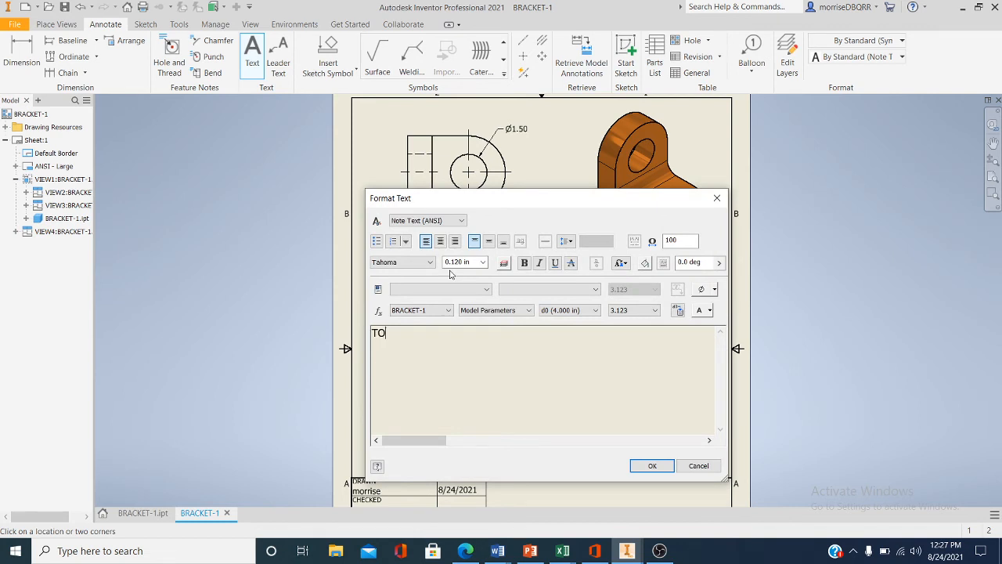
type("TOP VIEW")
key("shift+Left")
key("shift+Left")
key("shift+Left")
key("shift+Left")
key("shift+Left")
key("shift+Left")
key("shift+Left")
key("shift+Left")
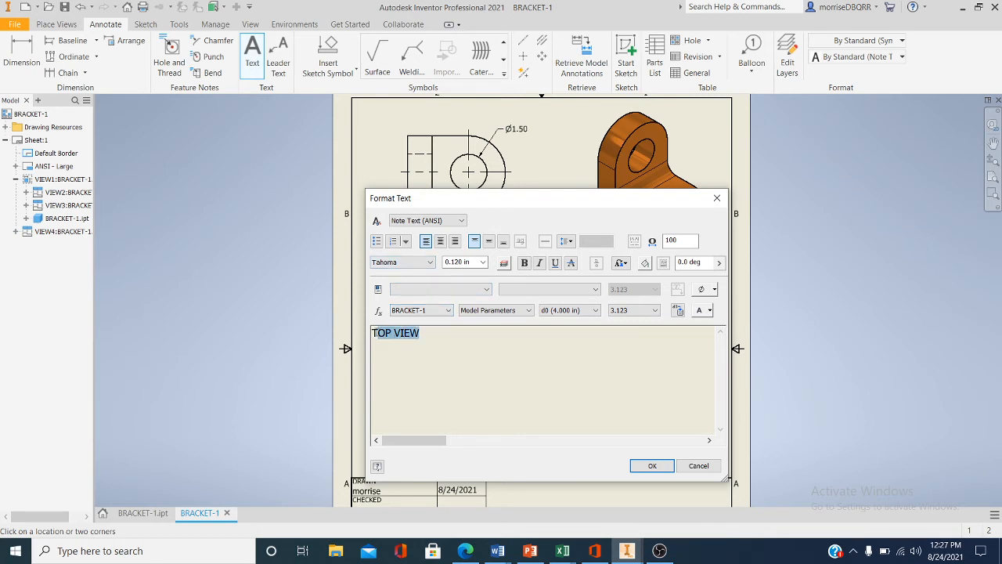
left_click(524, 263)
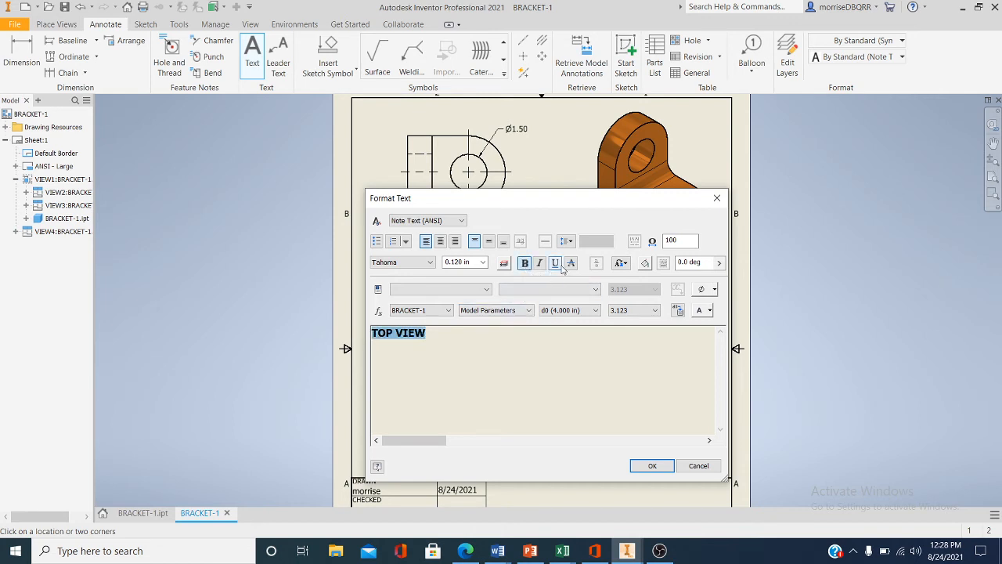
left_click(654, 467)
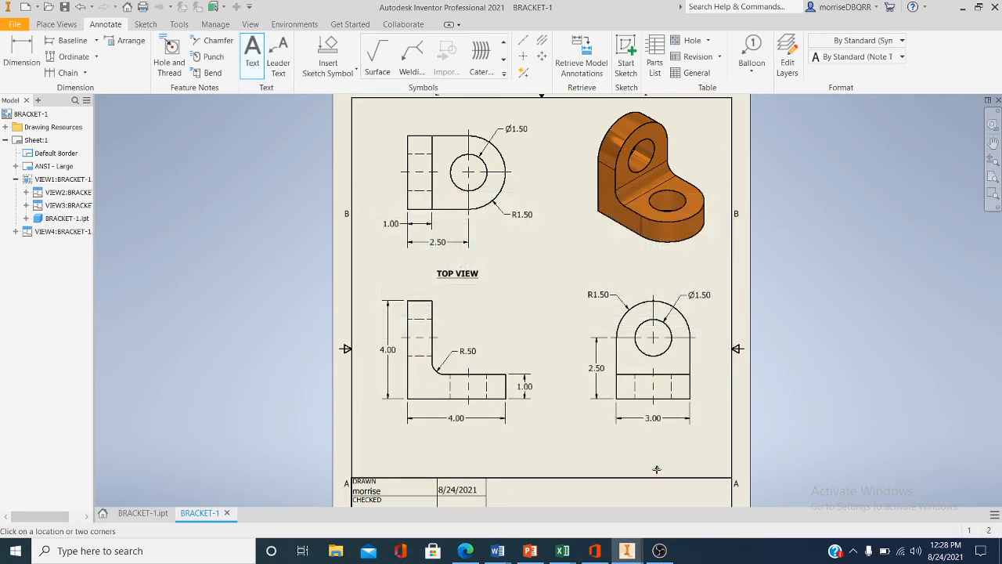
right_click(541, 263)
left_click(578, 266)
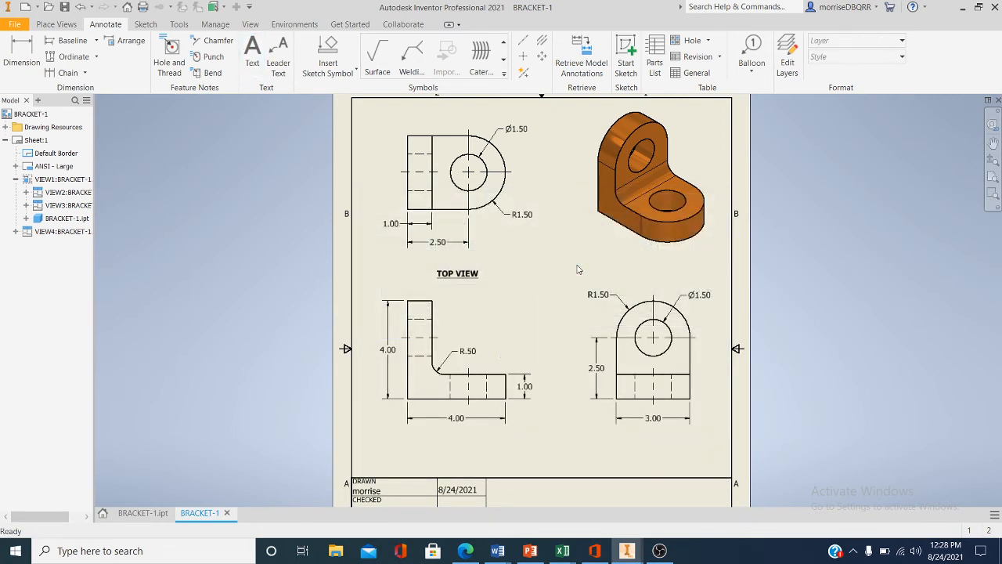
- Reposition the TOP VIEW label, trying it above the view and settling it just below the 2.50 dimension
left_click(452, 271)
left_click_drag(430, 269, 444, 264)
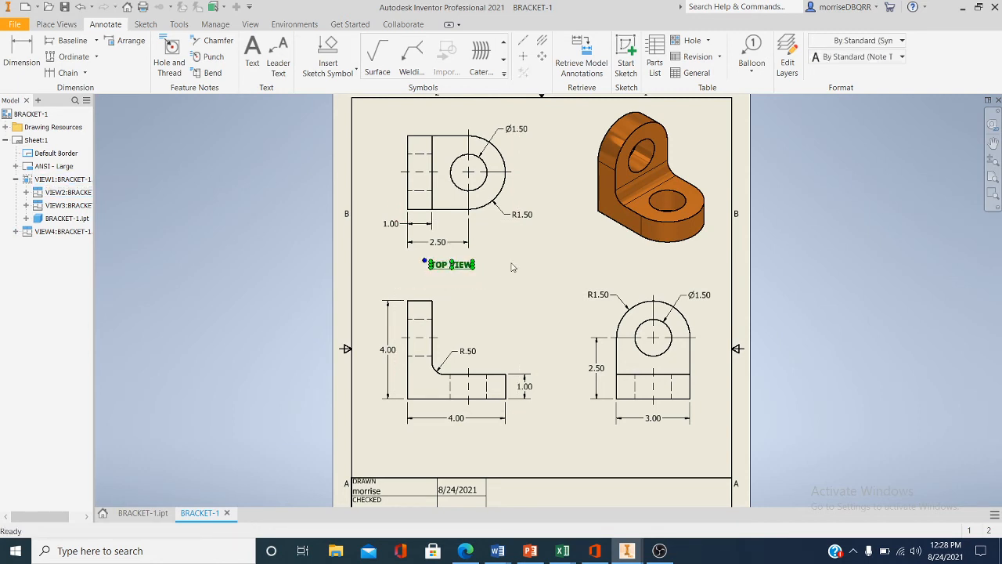
left_click(510, 267)
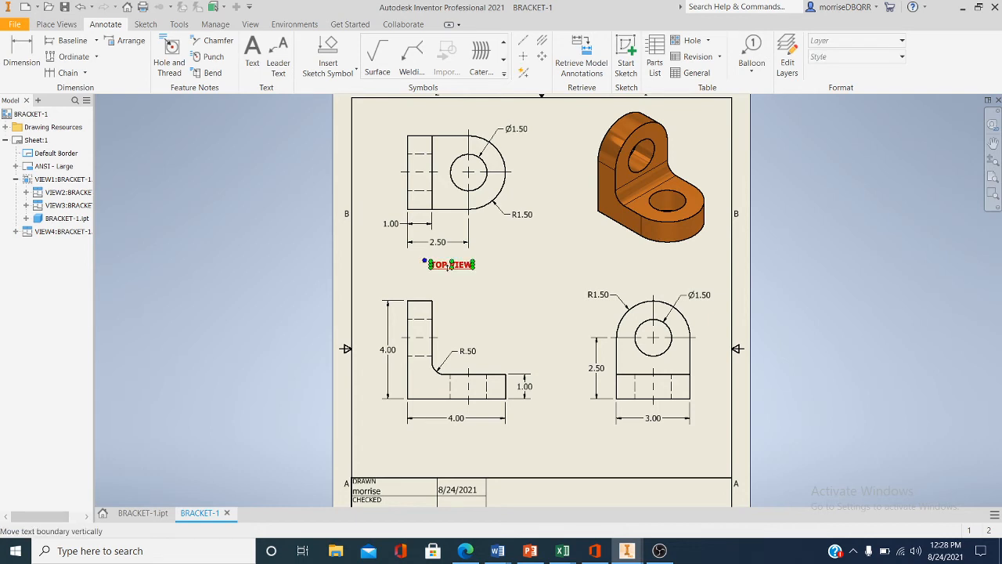
middle_click_drag(462, 284, 468, 334)
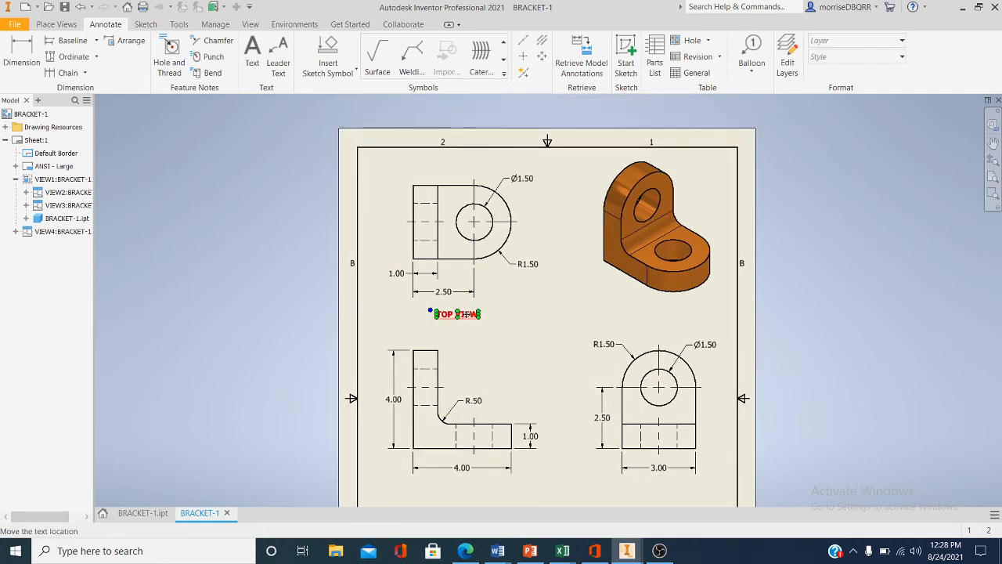
left_click_drag(452, 295, 457, 150)
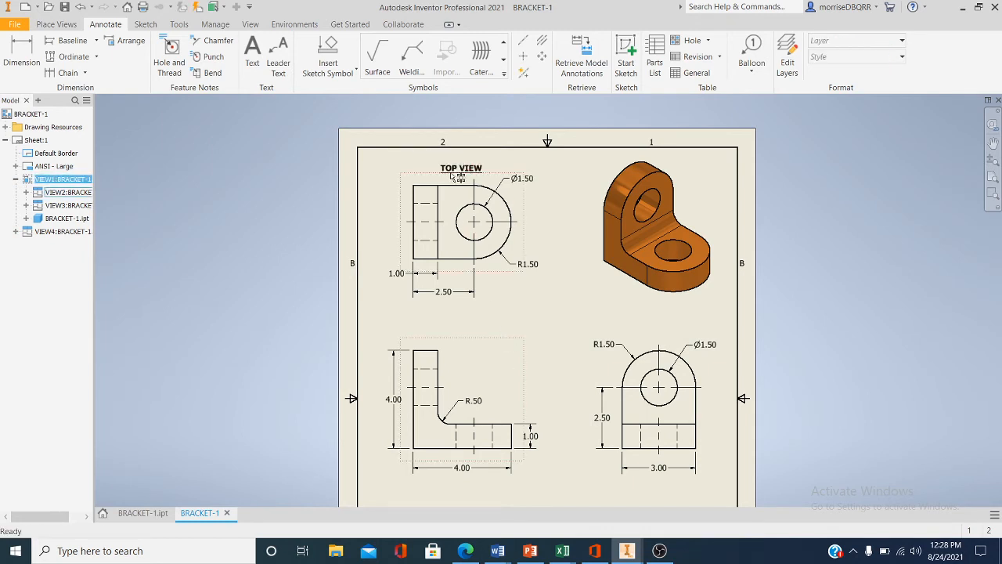
left_click_drag(457, 177, 451, 310)
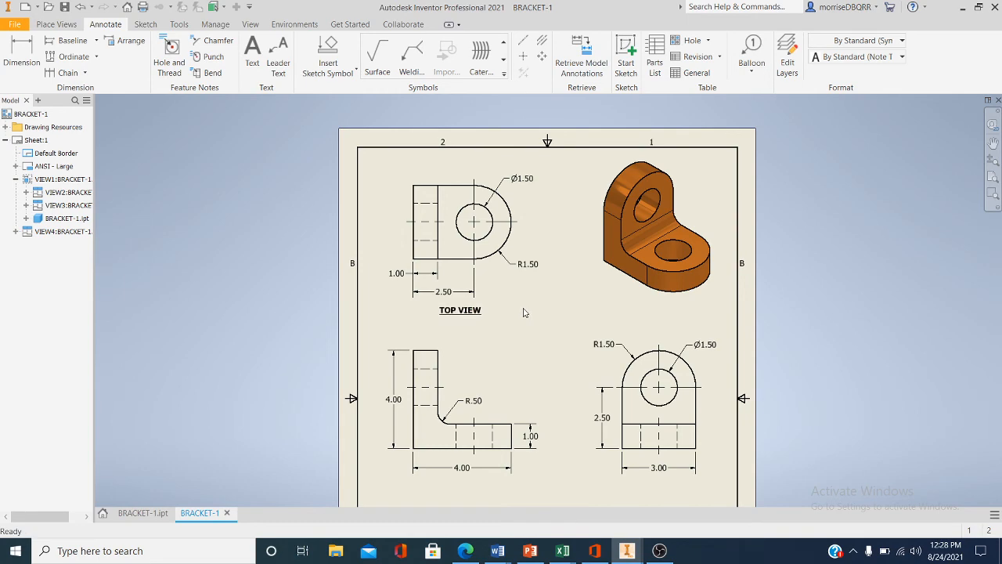
- Copy the TOP VIEW label and paste it beneath the front view, the side view and the isometric view
middle_click_drag(530, 340, 479, 257)
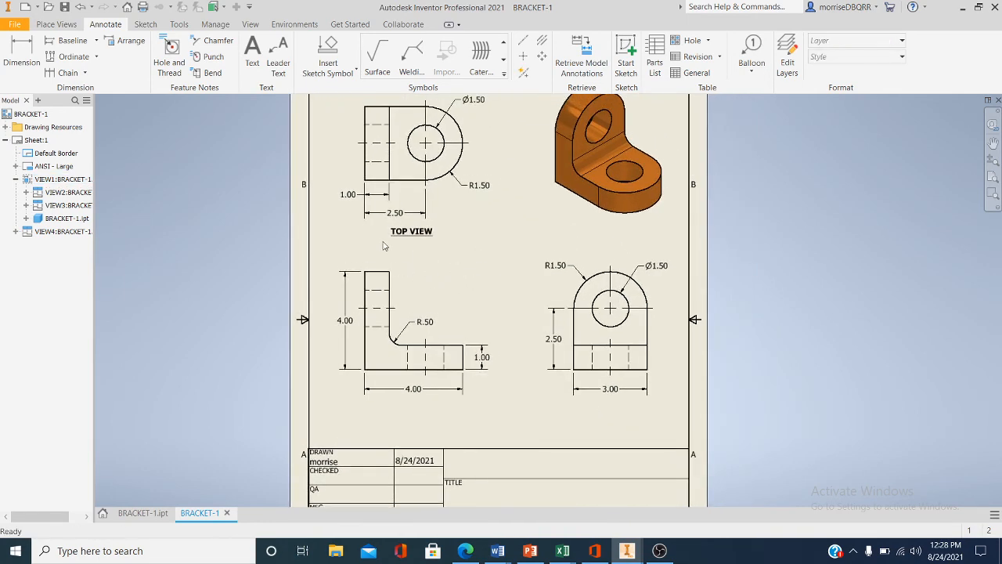
right_click(406, 233)
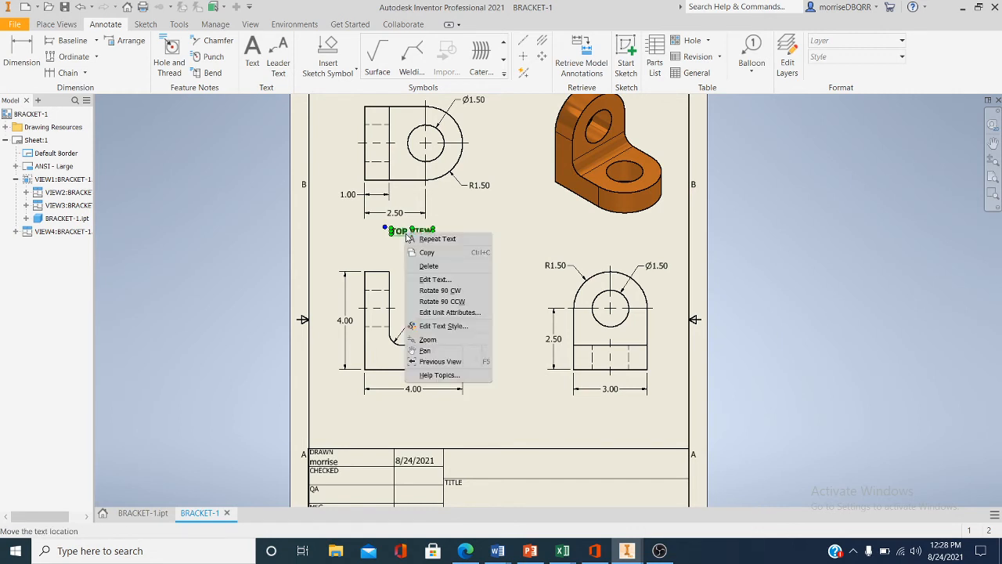
left_click(425, 253)
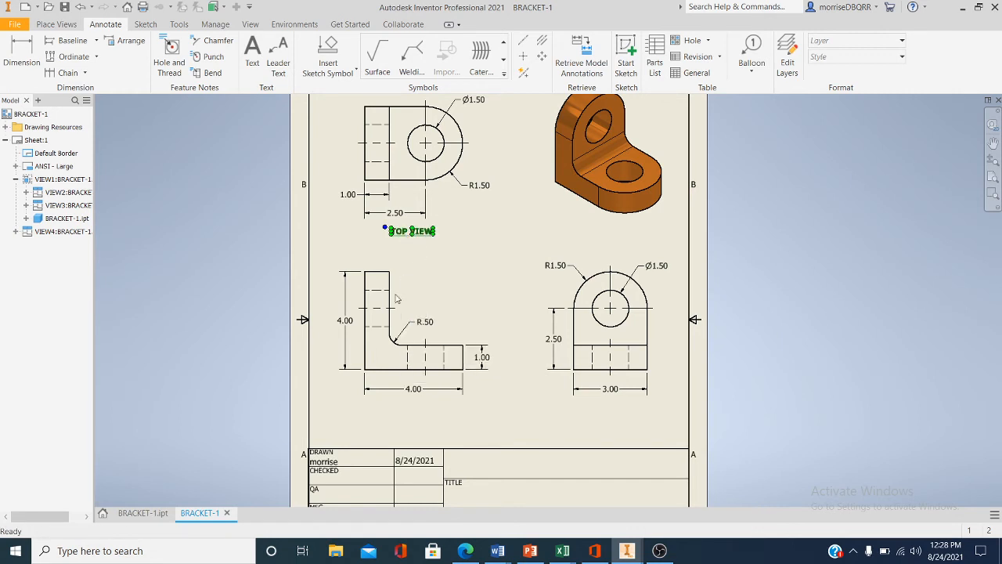
left_click(393, 418)
right_click(393, 419)
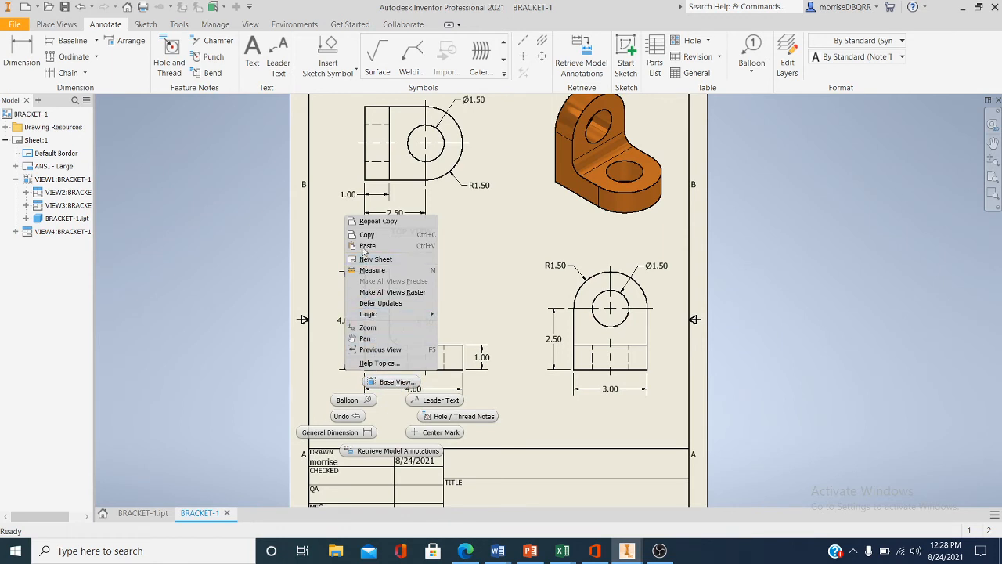
left_click(365, 246)
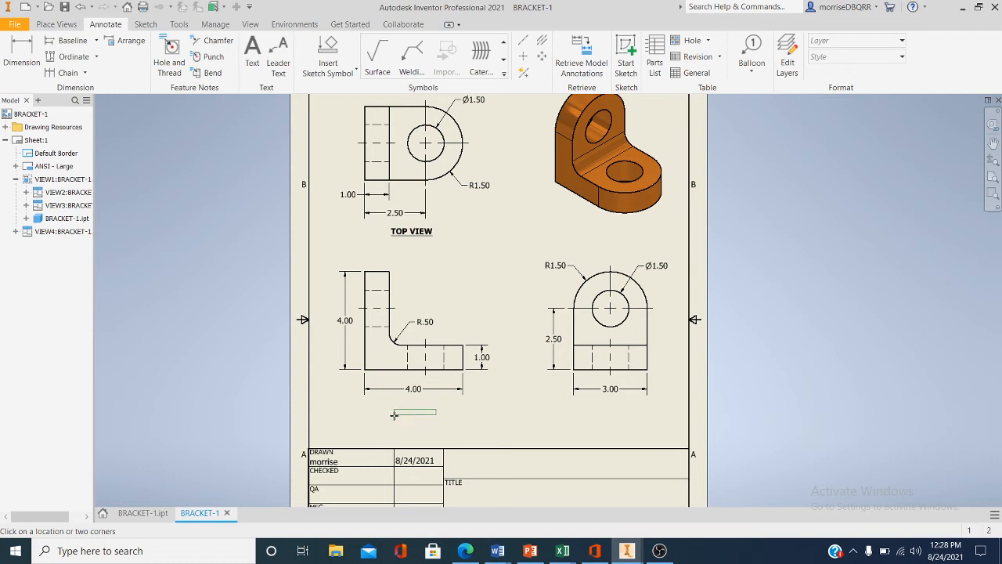
left_click(395, 414)
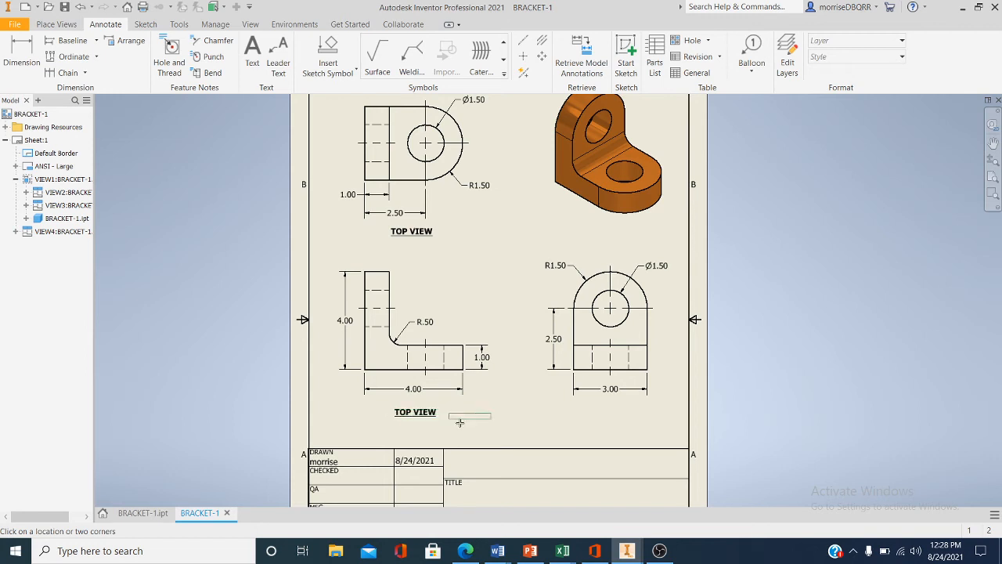
left_click(588, 419)
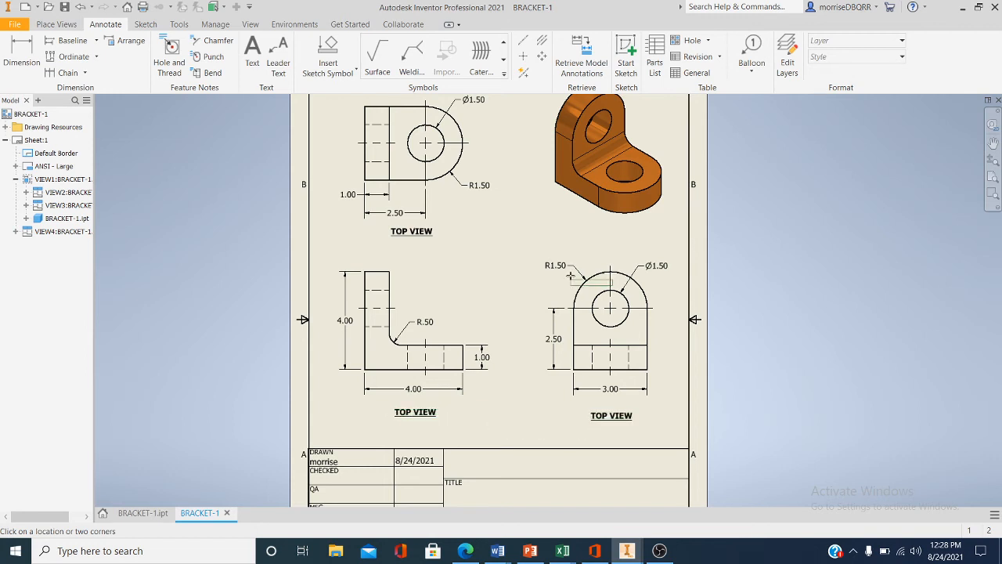
left_click(597, 234)
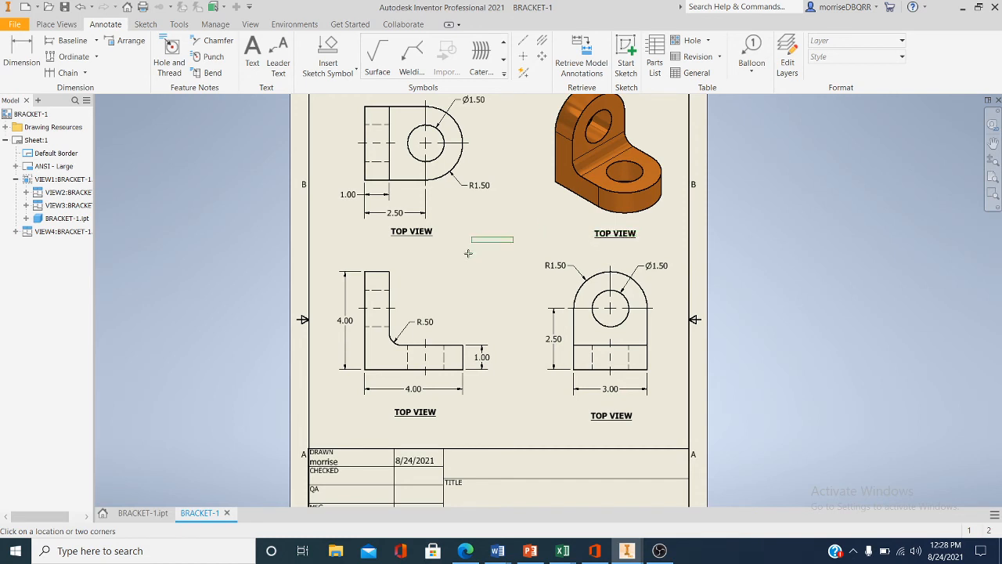
right_click(464, 310)
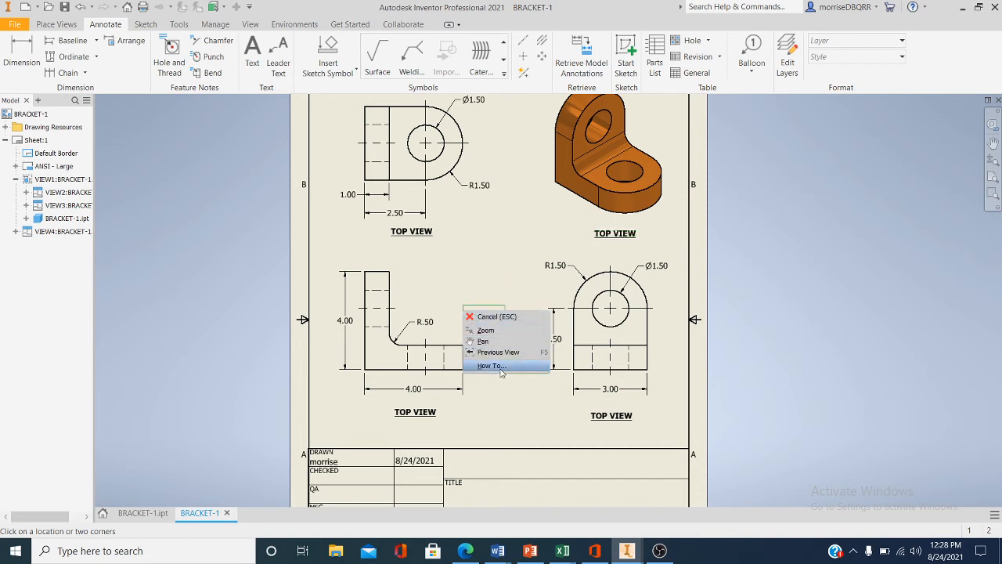
left_click(489, 317)
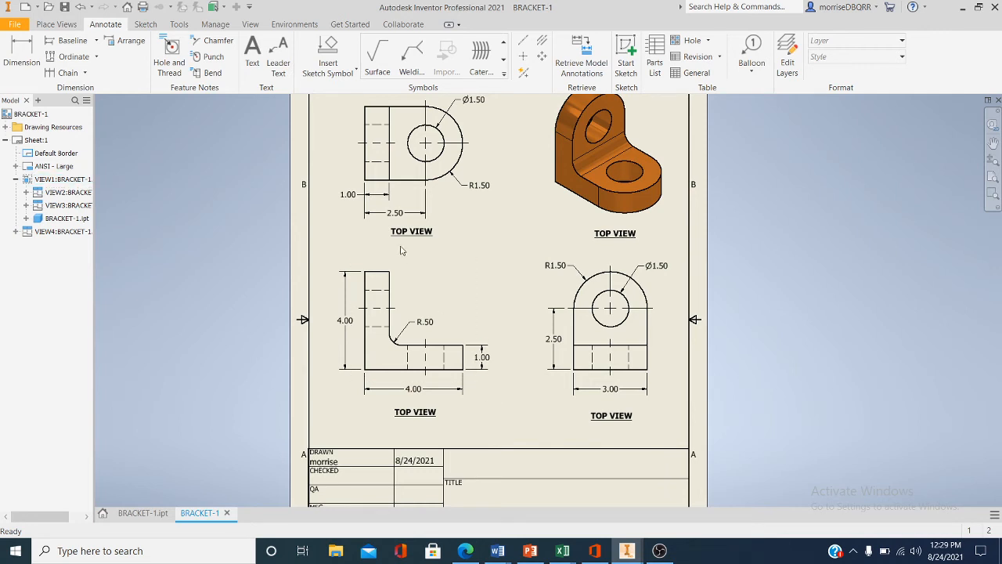
- Change the label under the front view to read "FRONT VIEW"
left_click(407, 412)
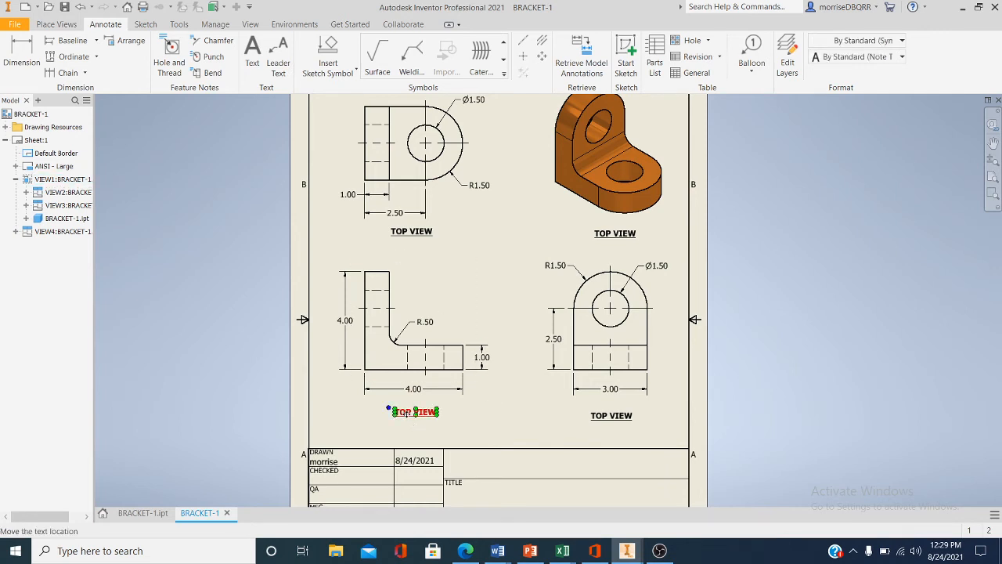
double_click(414, 411)
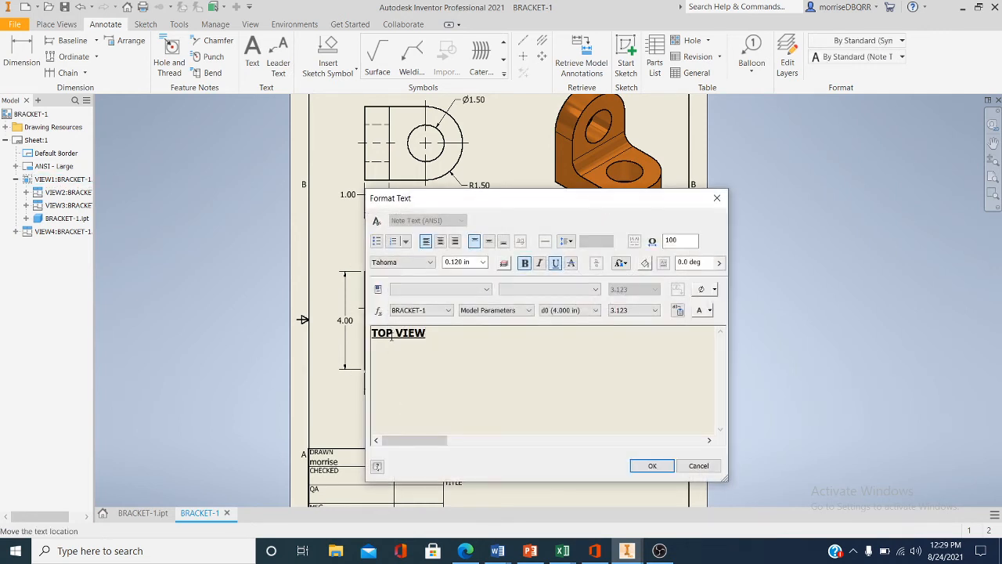
key("BackSpace")
key("BackSpace")
key("BackSpace")
type("FRONT")
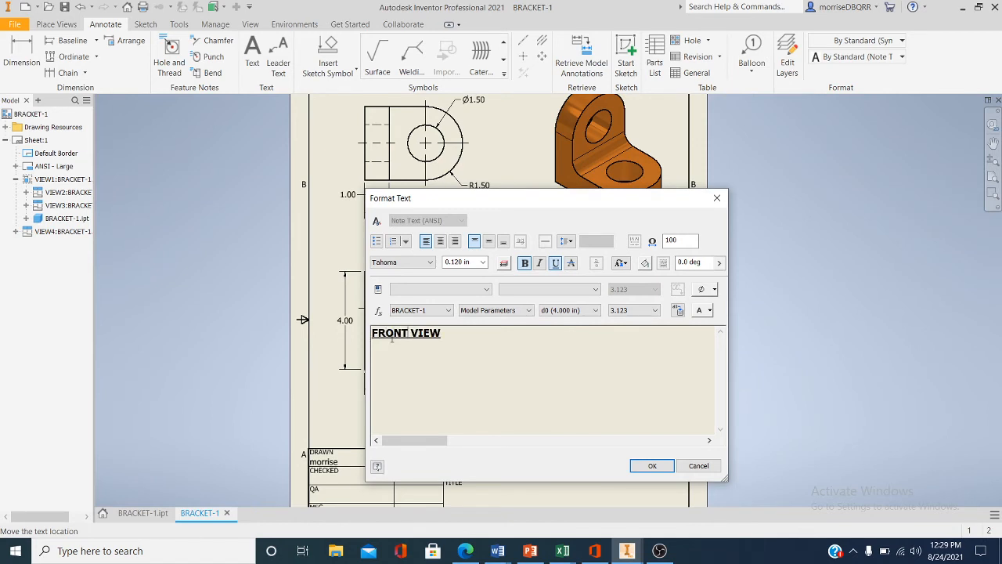
left_click(651, 466)
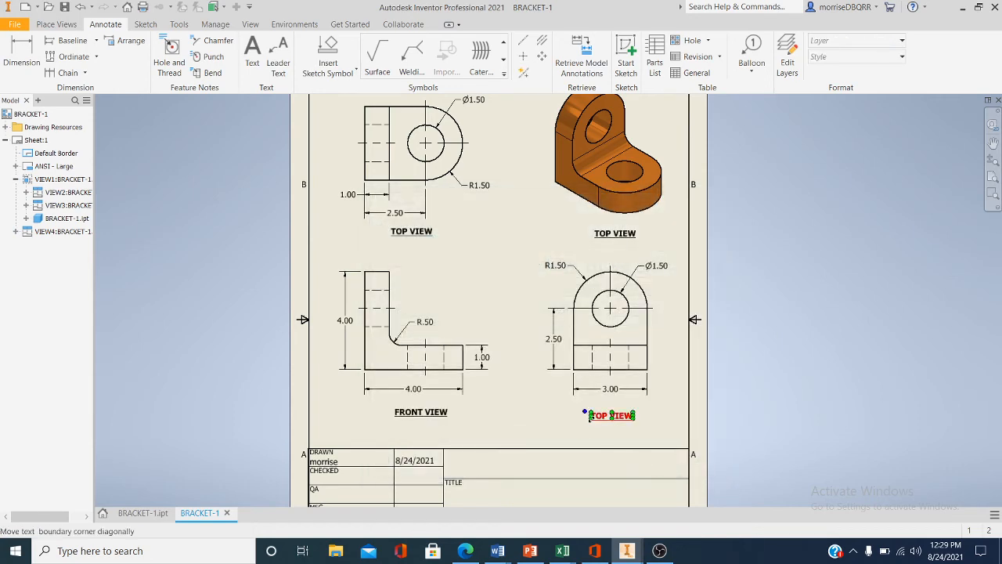
- Change the label under the side view to read "RS VIEW"
double_click(593, 415)
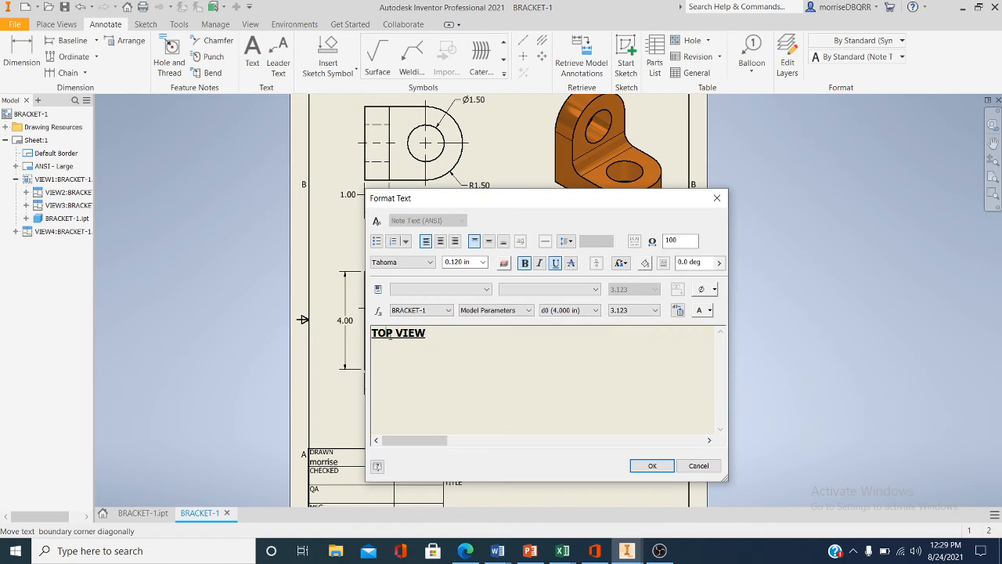
left_click(391, 334)
key("BackSpace")
key("BackSpace")
key("BackSpace")
type("RS")
left_click(650, 465)
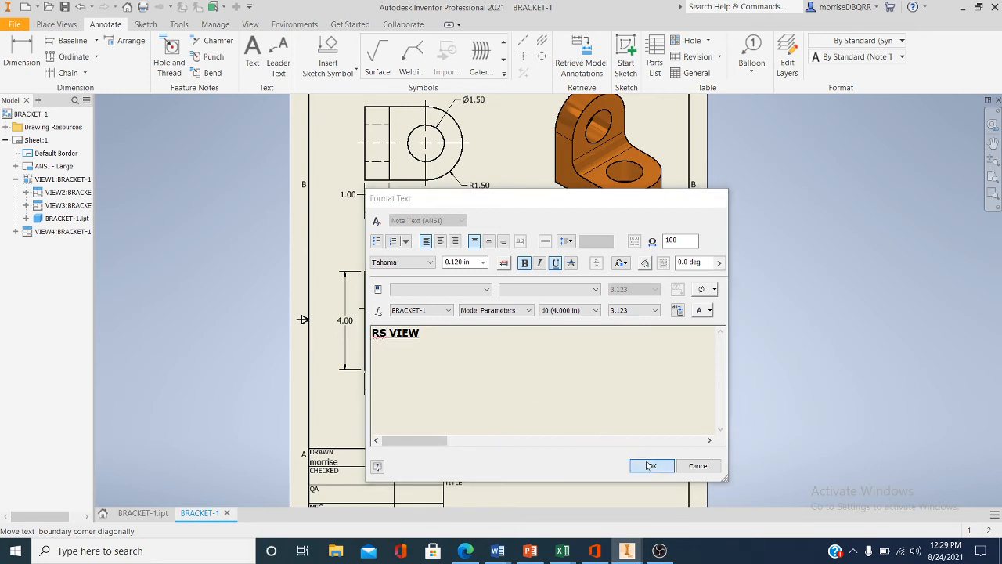
- Change the label under the isometric view to read "ISO VIEW"
left_click(603, 233)
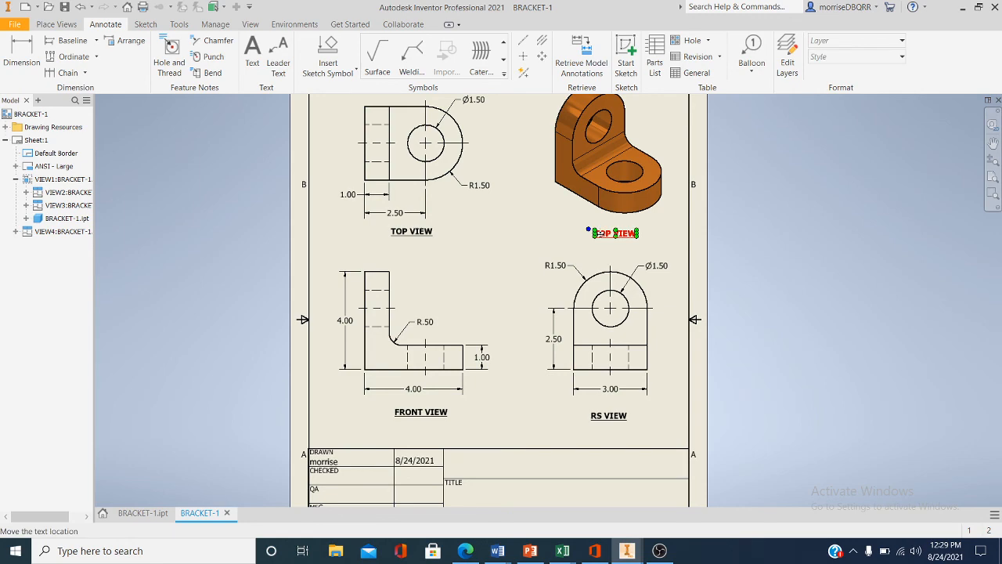
double_click(603, 234)
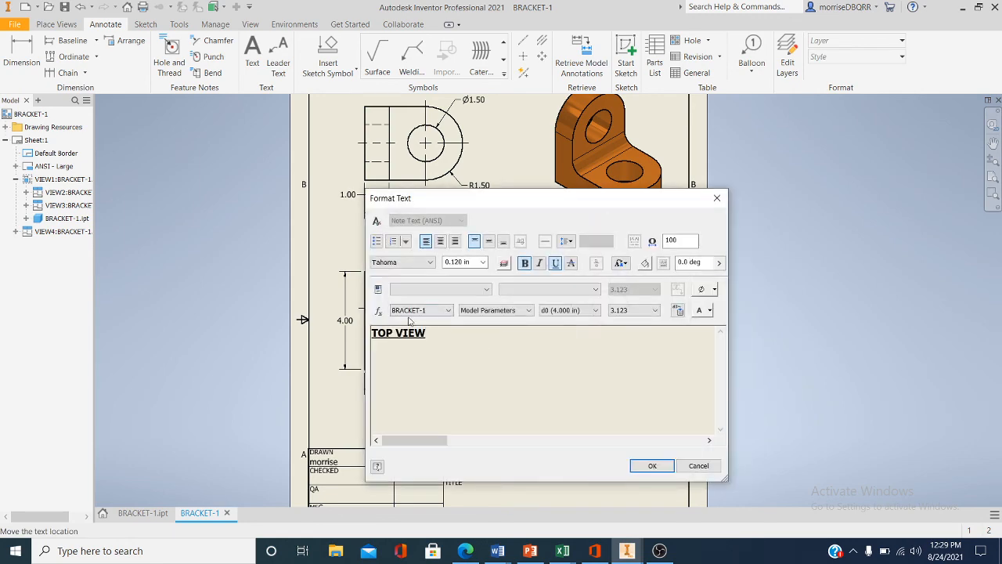
key("BackSpace")
key("BackSpace")
key("BackSpace")
type("ISO")
left_click(647, 467)
scroll(485, 387, "up", 3)
mouse_move(483, 386)
middle_mouse_down()
mouse_move(464, 333)
mouse_move(428, 298)
mouse_move(429, 372)
mouse_move(471, 393)
middle_mouse_up()
scroll(430, 348, "down", 2)
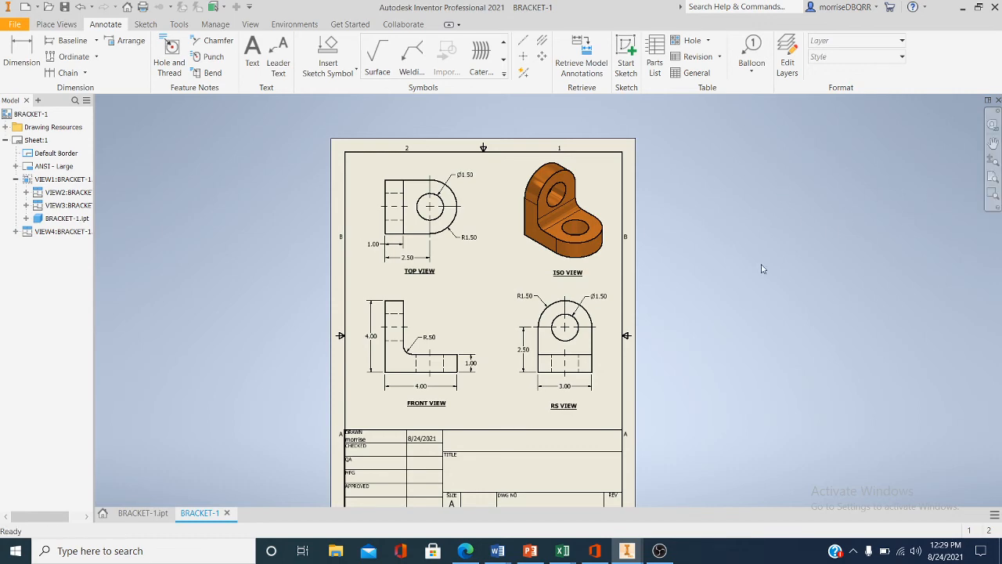
- Set the drawing's iProperties title to "BRACKET-1" and subject to "CAD 241"
mouse_move(645, 364)
middle_mouse_down()
mouse_move(644, 342)
mouse_move(699, 237)
middle_mouse_up()
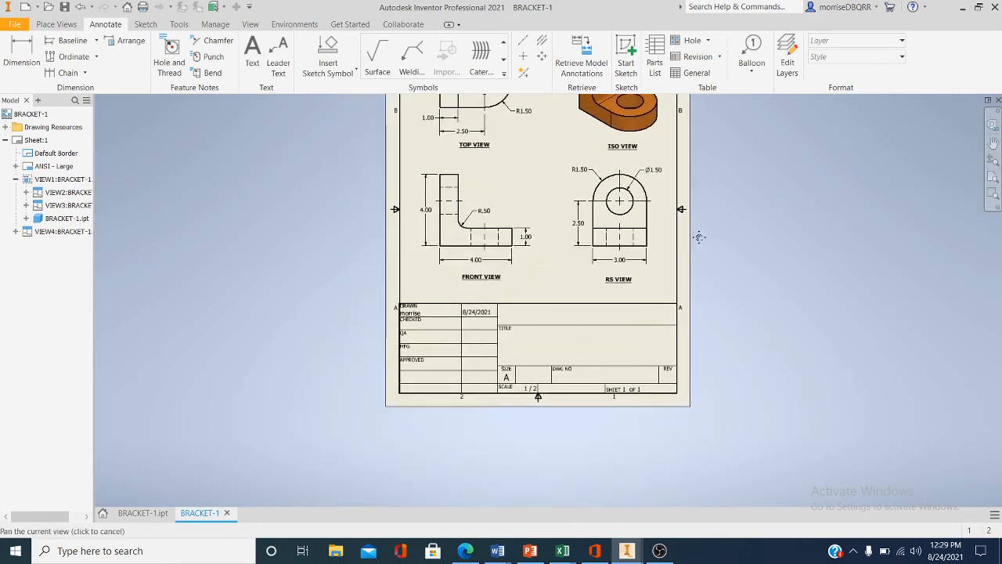
scroll(699, 237, "down", 1)
middle_click_drag(599, 291, 606, 269)
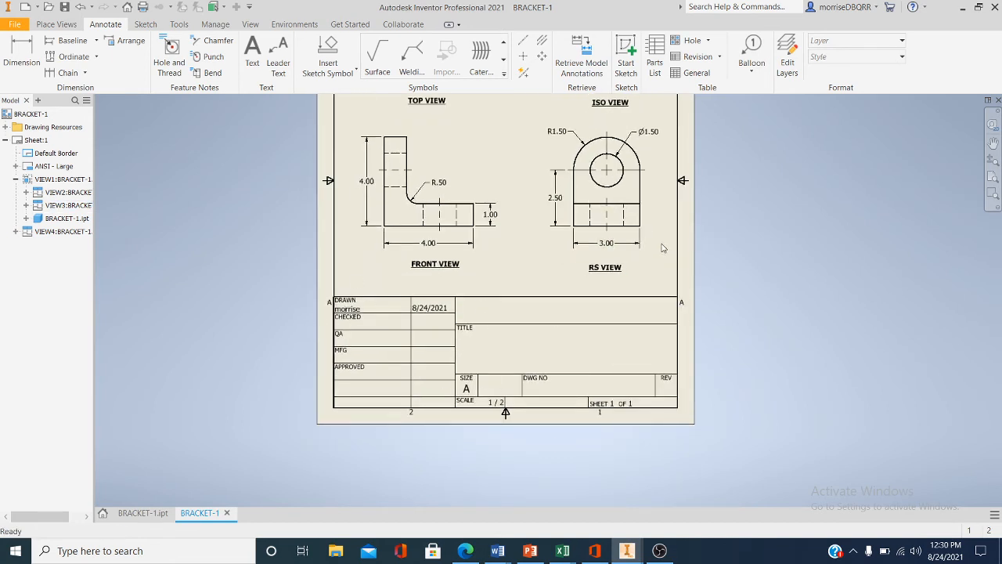
mouse_move(640, 286)
middle_mouse_down()
mouse_move(637, 330)
mouse_move(641, 269)
middle_mouse_up()
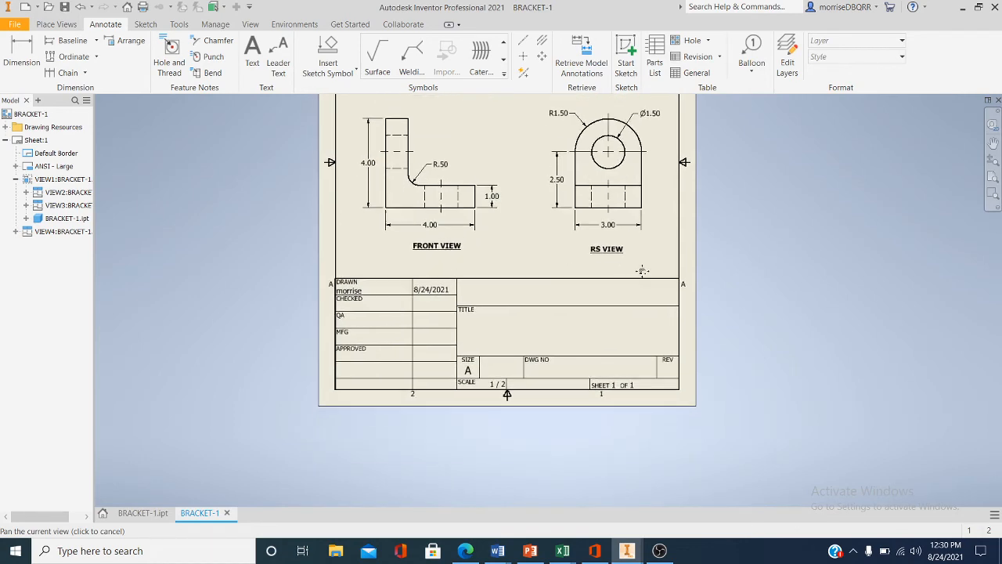
middle_click_drag(499, 321, 480, 426)
middle_click_drag(435, 368, 428, 314)
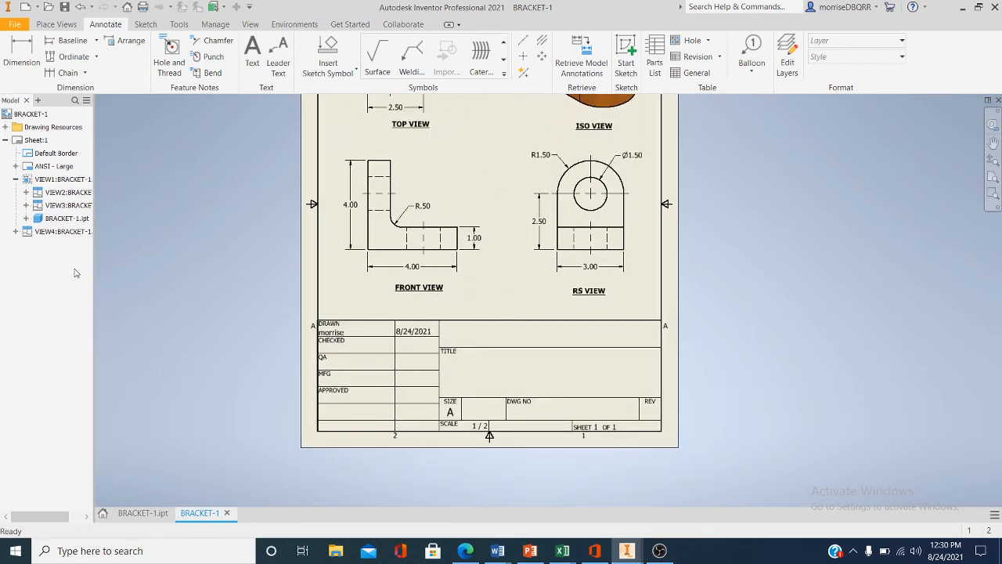
right_click(35, 119)
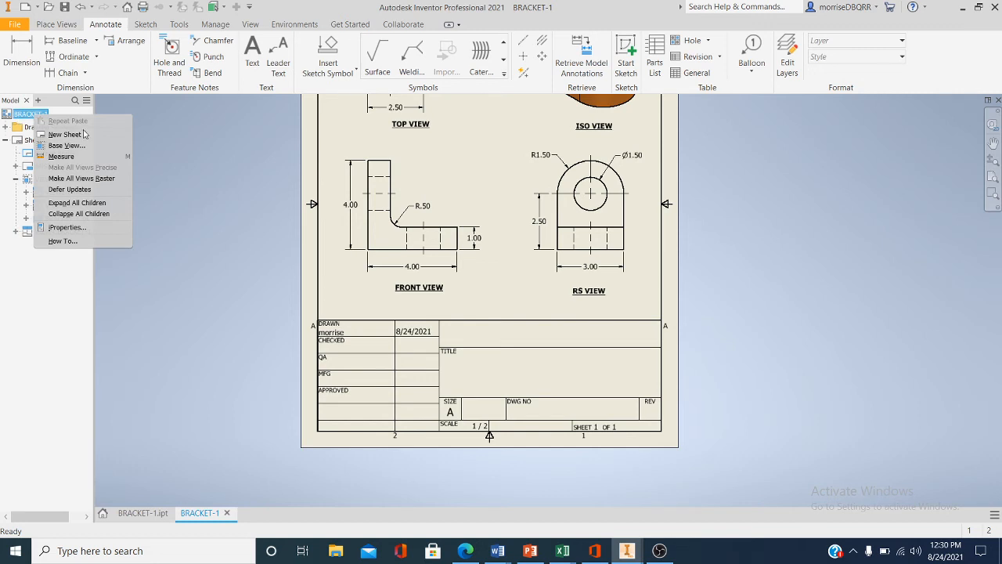
left_click(81, 230)
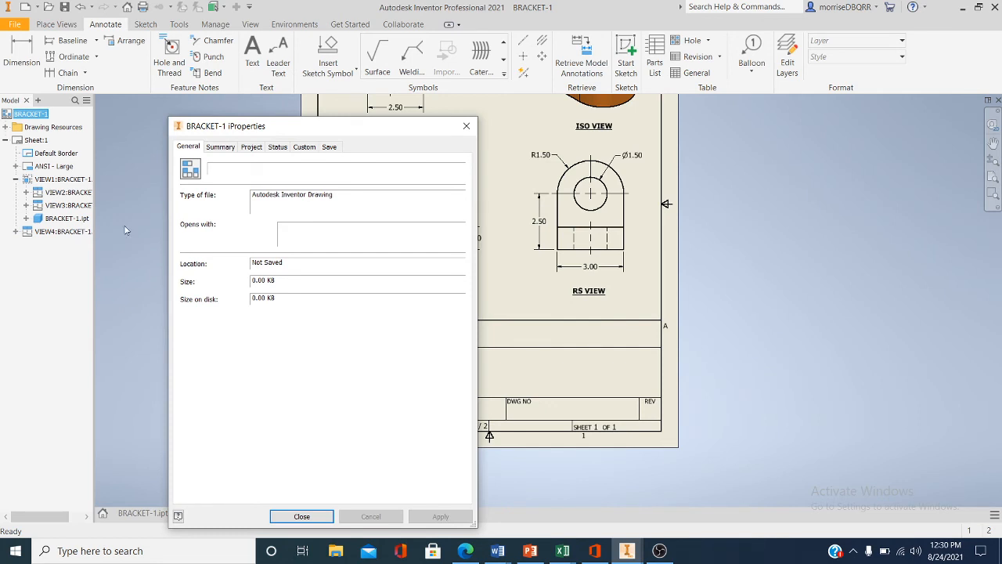
left_click(220, 147)
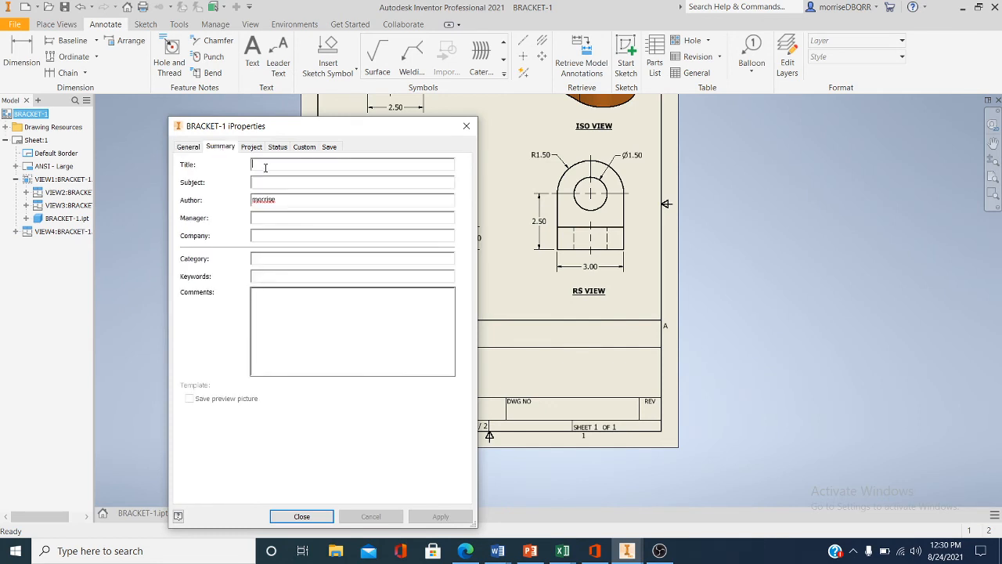
type("BR")
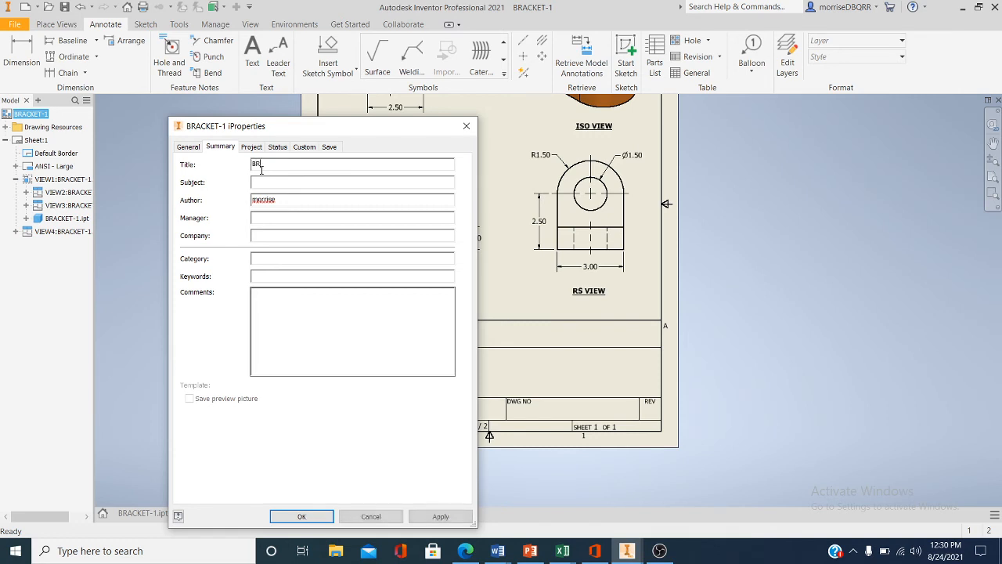
type("ACKET")
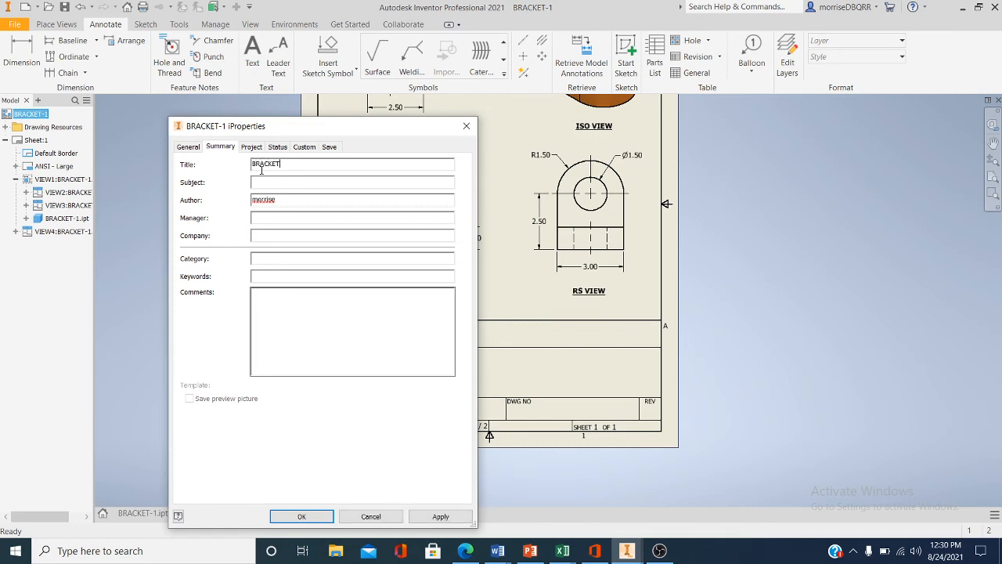
type("-1")
type("CAD ")
type("241")
- Enter the drafter's surname as author and manager, and set the company to "THOMAS NELSON COMMUNITY COLLEGE"
left_click_drag(287, 200, 256, 199)
key("BackSpace")
type("MORRIS")
type("MORRIS")
left_click(320, 235)
type("THOMAS NELSO")
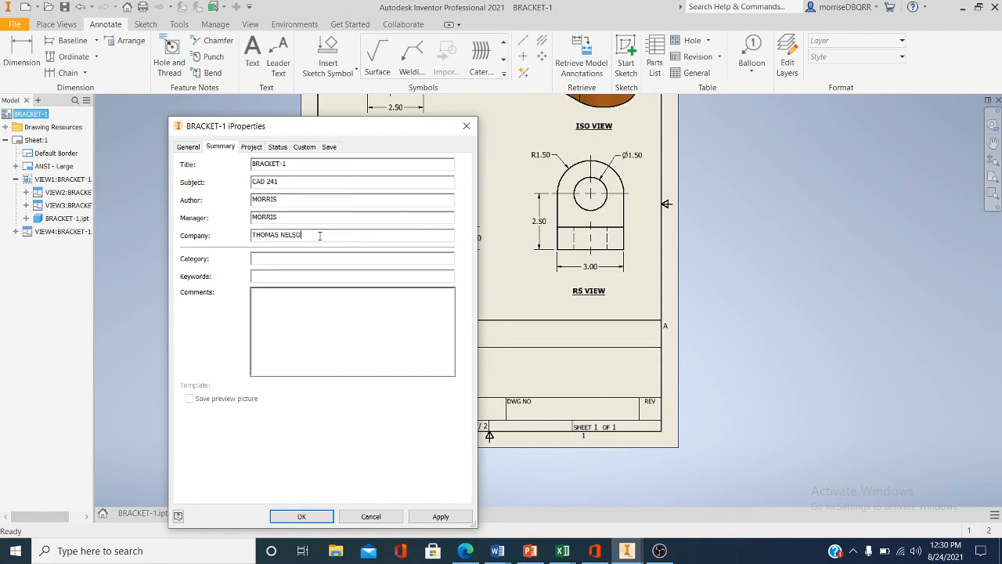
type("N COMMUNITY COLLEGE")
- Enter the drafter's surname as designer, engineer and authority in the drawing's project properties
left_click(253, 149)
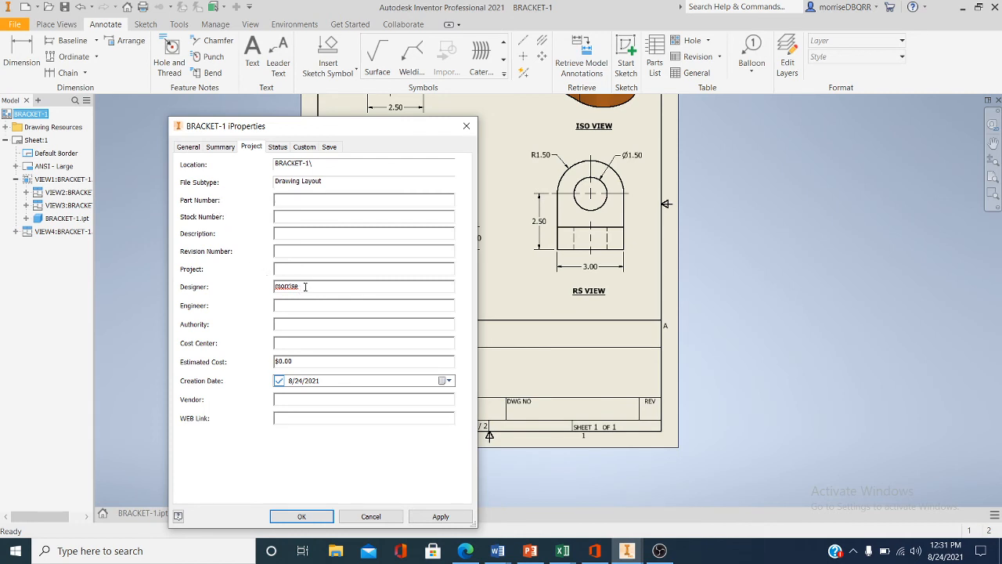
double_click(304, 289)
type("MORRIS")
left_click(278, 306)
type("MORRIS")
left_click(282, 327)
type("MORRIS")
- Enter the checker's surname in the drawing's status properties and enable the checked date 8/24/2021
left_click(277, 147)
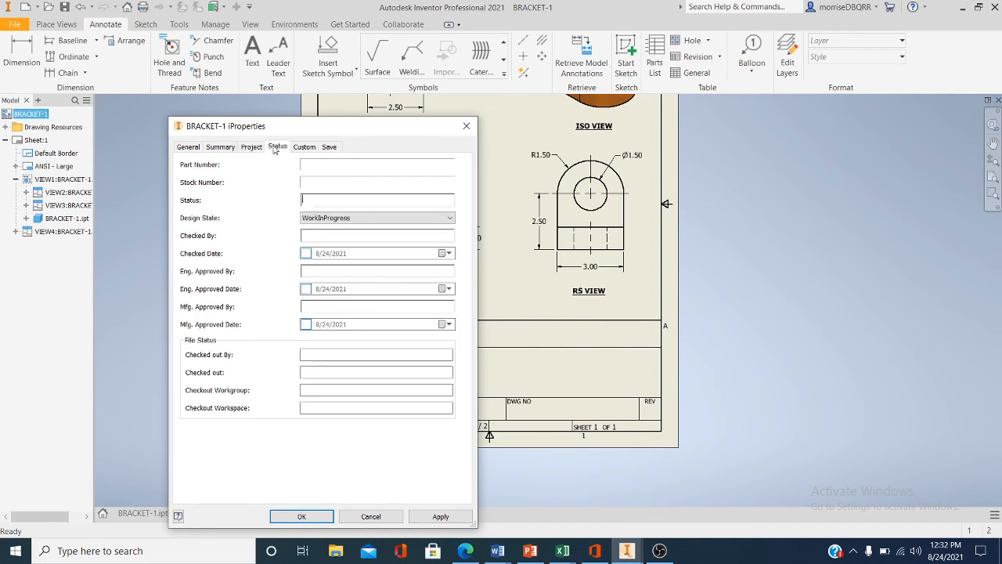
left_click(309, 238)
type("MORRIS")
left_click(305, 254)
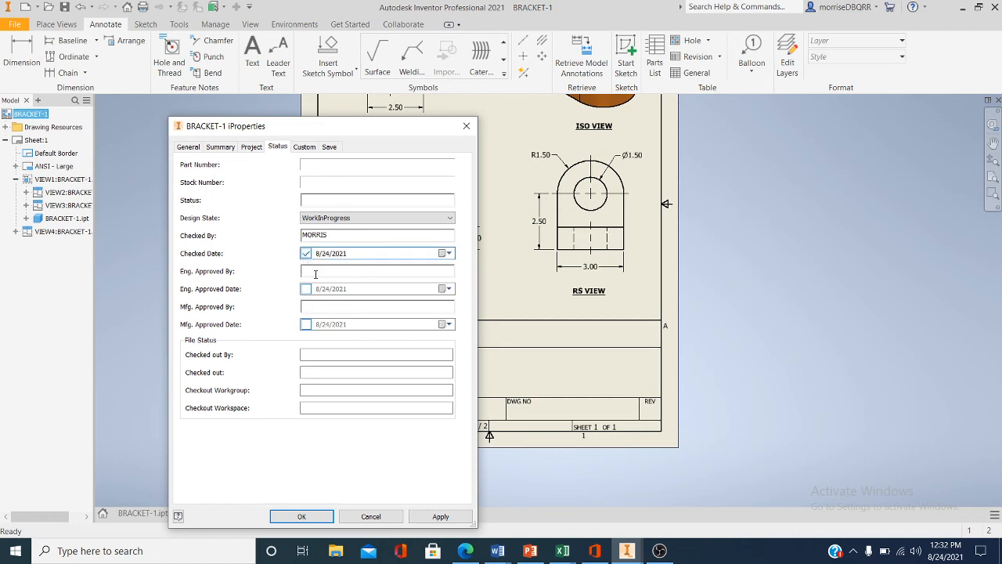
- Enter the approver's surname for engineering and manufacturing approval, enable both approval dates as 8/24/2021, and apply the properties
left_click(316, 272)
type("MORR")
left_click(306, 289)
left_click(309, 307)
type("MORRIS")
left_click(305, 324)
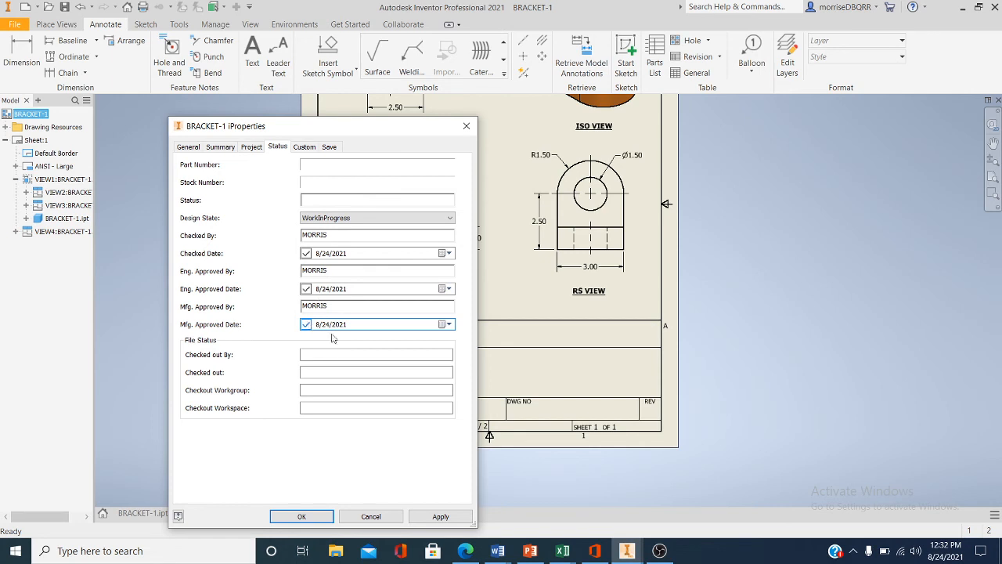
left_click(441, 517)
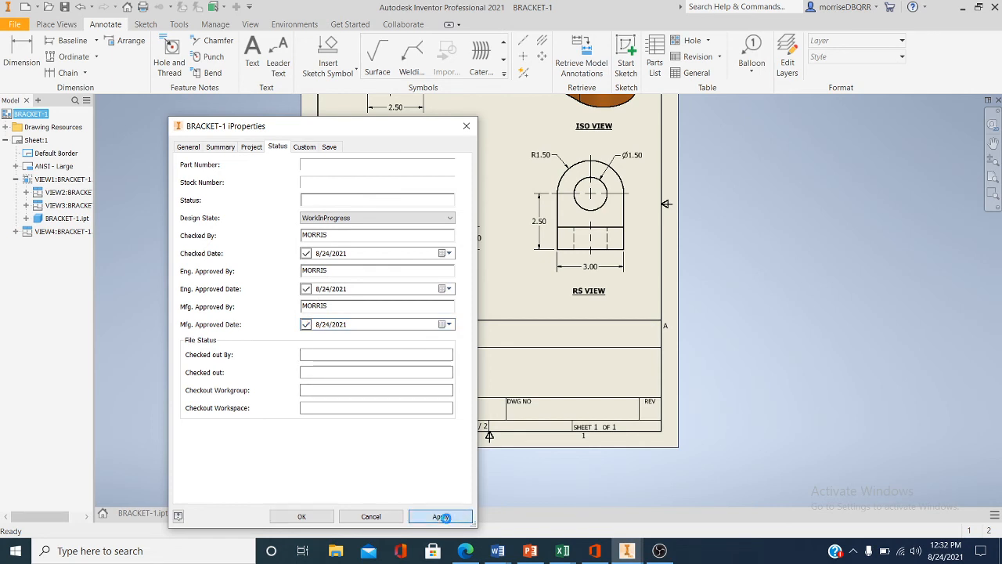
left_click(298, 515)
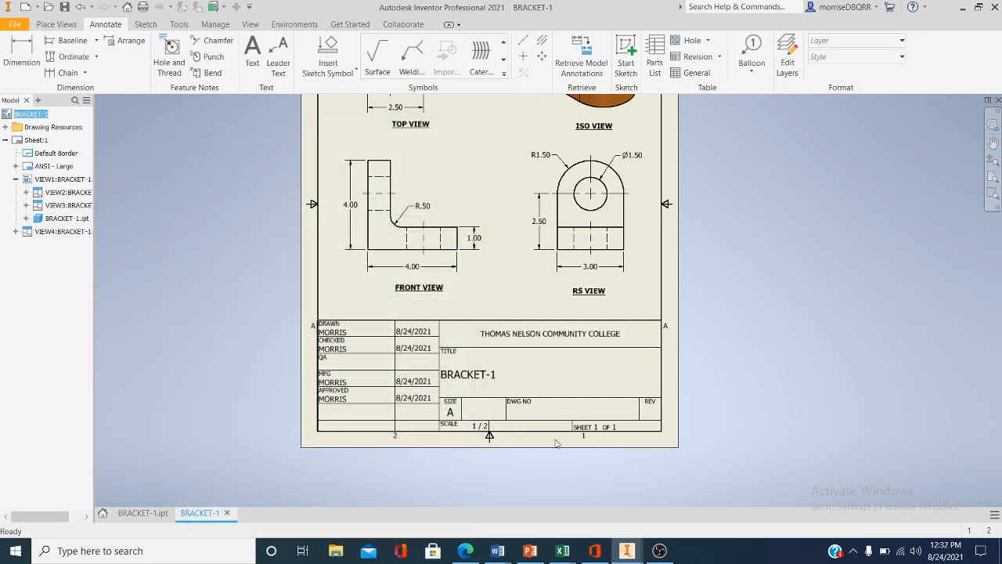
- Check the filled title block and save the drawing as BRACKET-1.idw in the PROJECT-1 folder
mouse_move(492, 359)
middle_mouse_down()
mouse_move(436, 296)
mouse_move(436, 269)
mouse_move(516, 277)
middle_mouse_up()
scroll(439, 271, "down", 5)
scroll(438, 270, "up", 1)
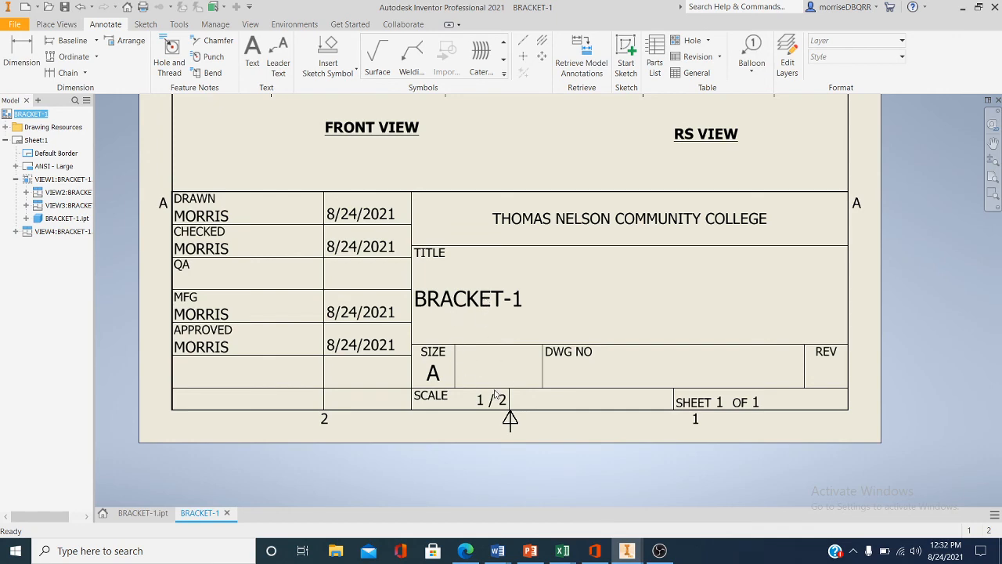
scroll(497, 393, "down", 2)
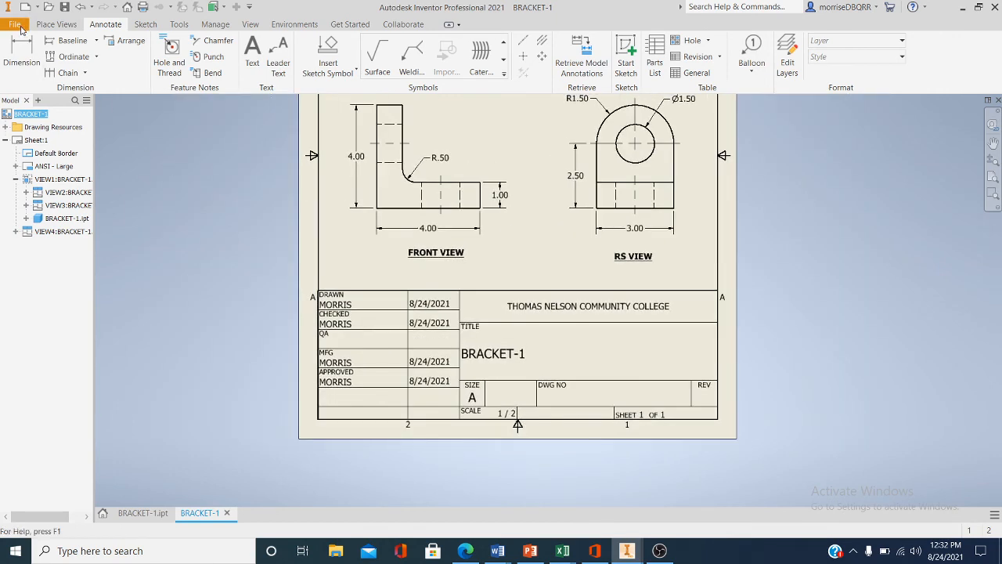
left_click(15, 24)
left_click(48, 141)
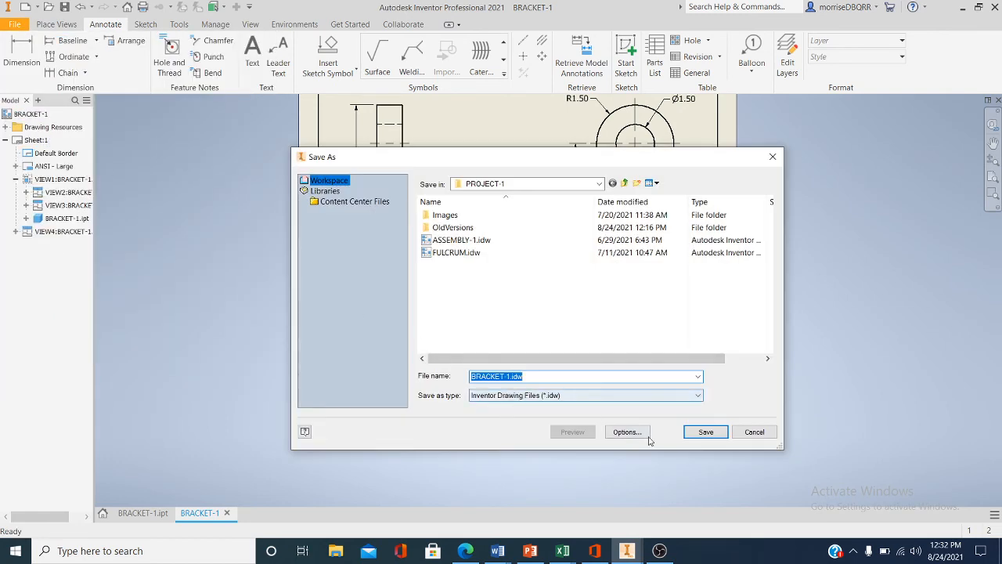
left_click(705, 432)
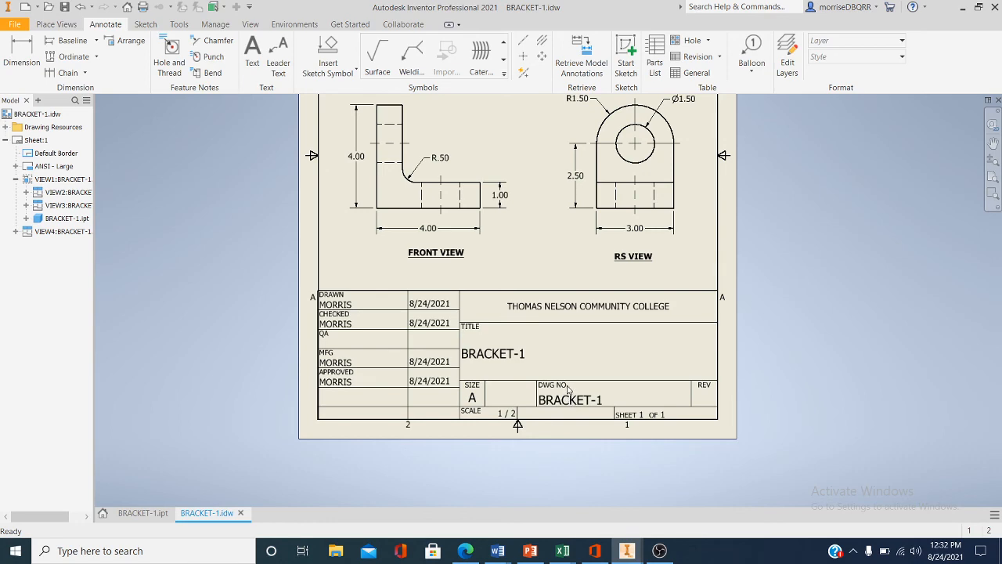
- Check the drawing number in the title block and save the drawing again
scroll(547, 389, "down", 4)
scroll(490, 390, "up", 3)
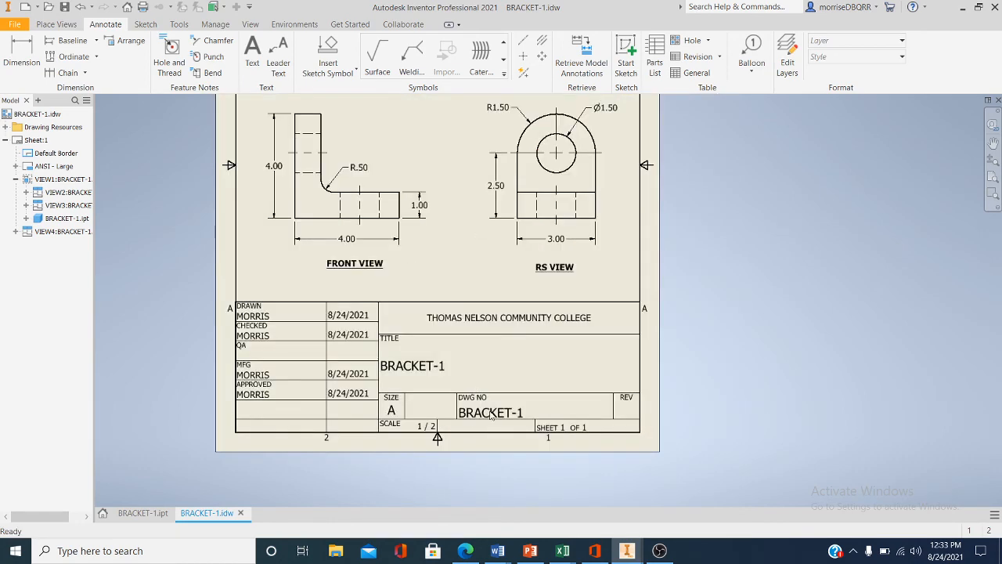
scroll(491, 419, "down", 3)
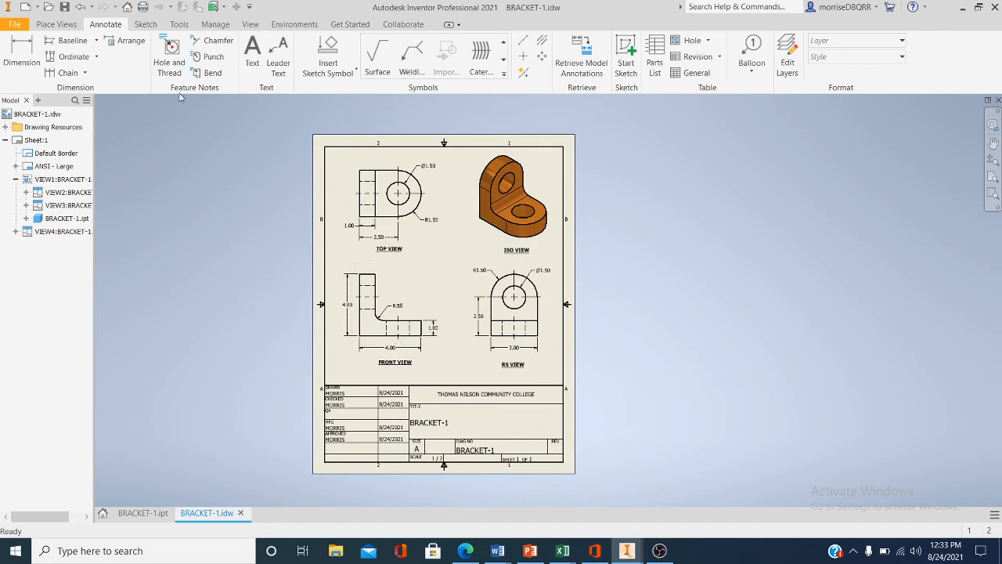
left_click(17, 24)
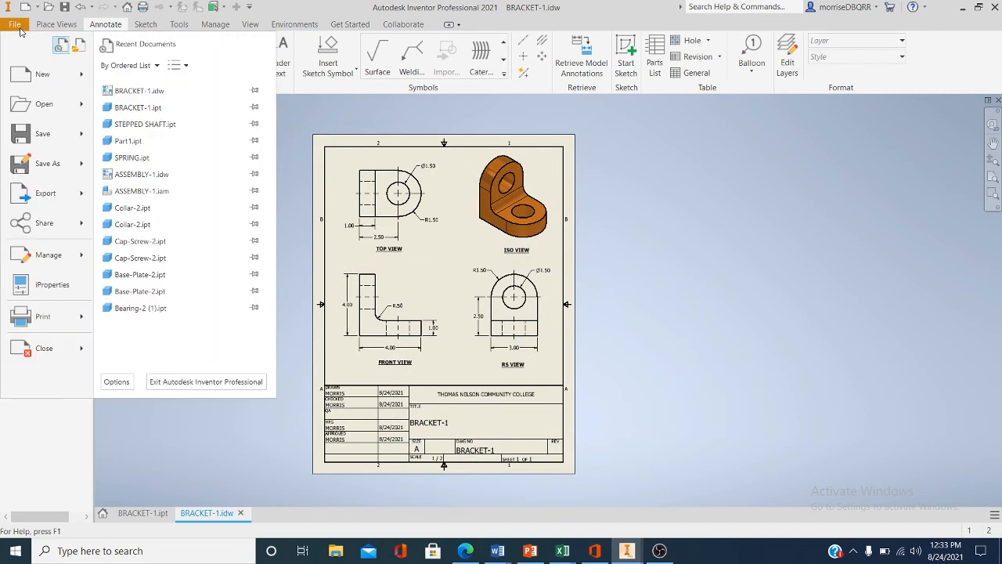
left_click(36, 130)
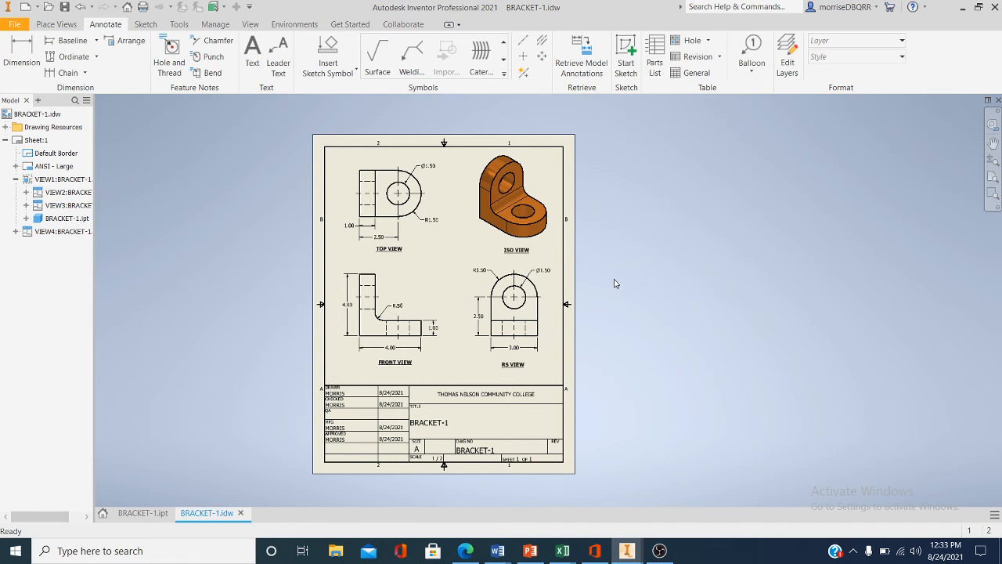
- Preview the drawing's printout at the Model 1:1 scale, then close the preview
left_click(12, 28)
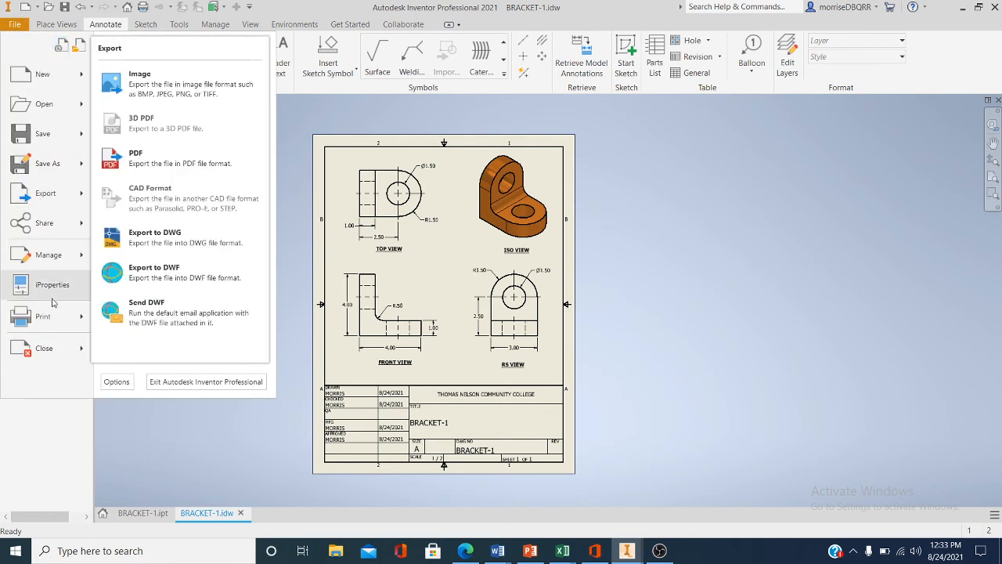
mouse_move(57, 318)
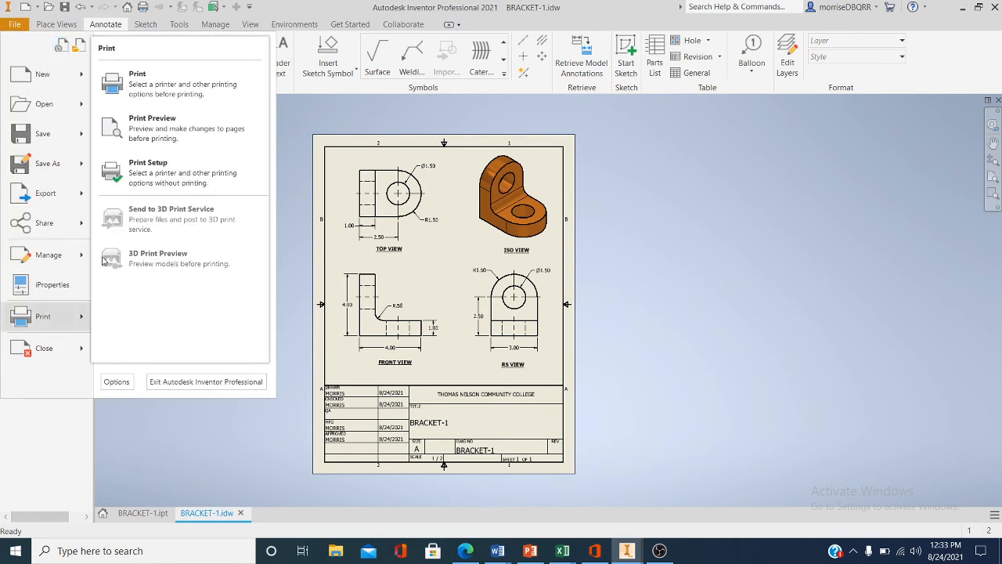
left_click(169, 95)
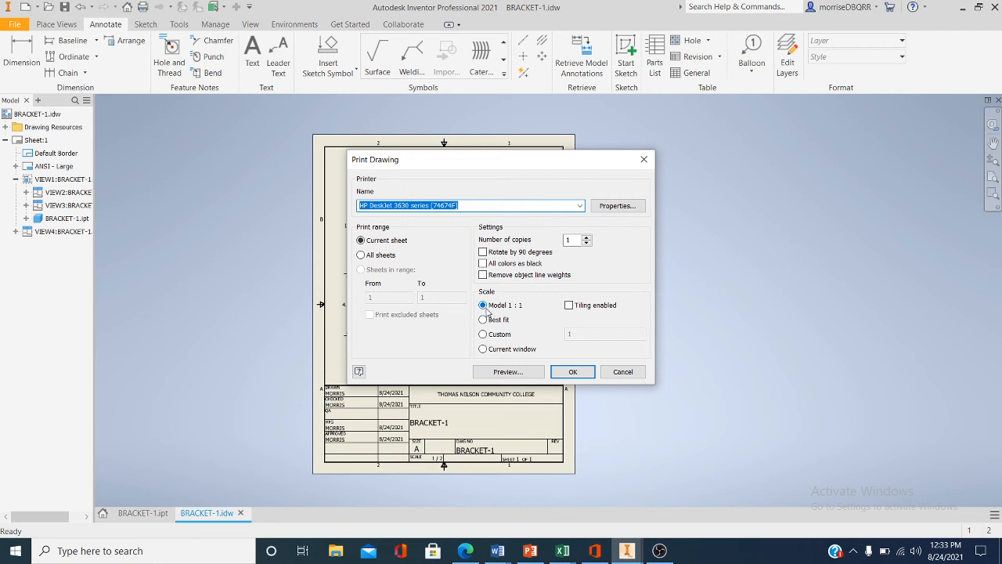
left_click(507, 372)
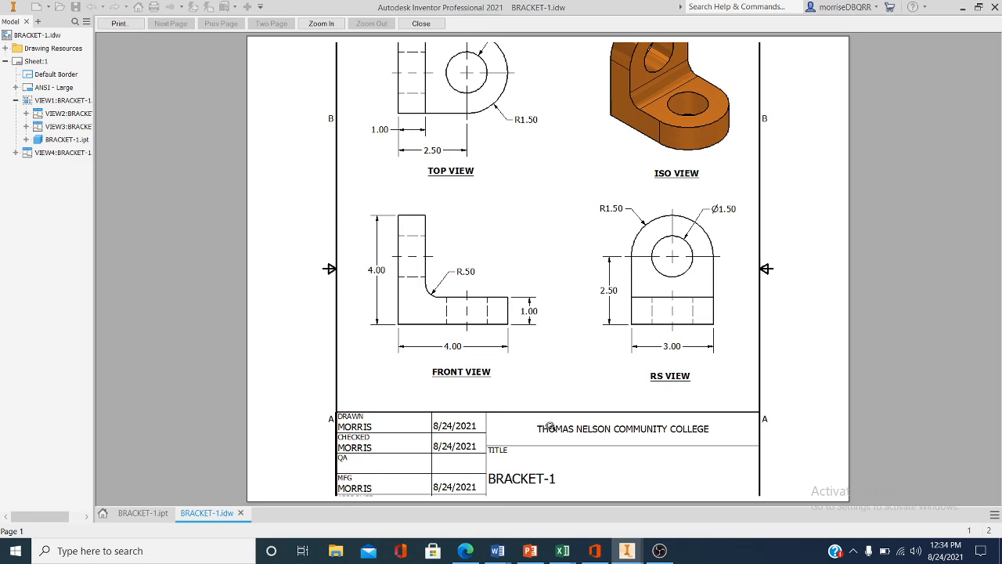
left_click(421, 24)
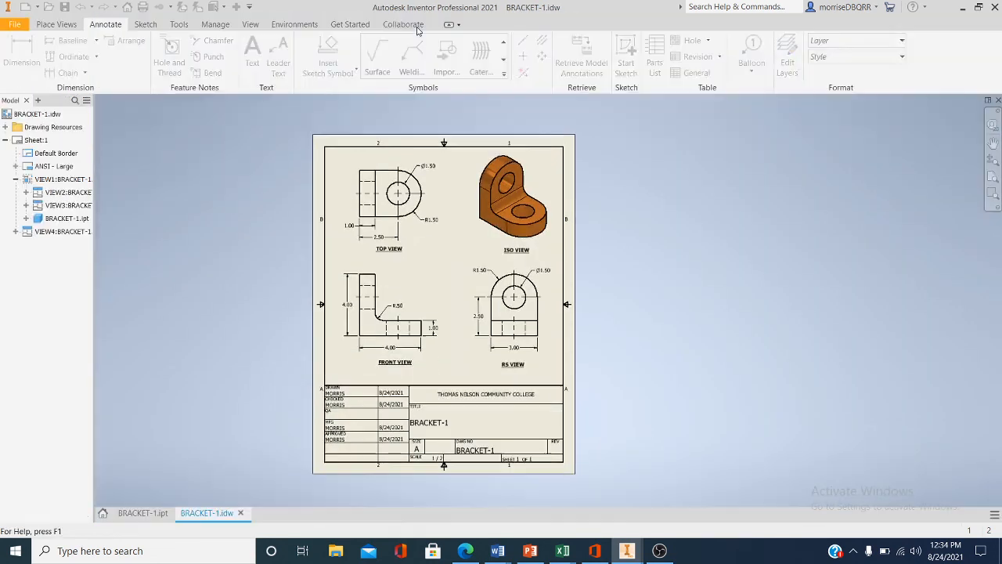
- Preview and print one copy of the current sheet at Best fit scale, rotated by 90 degrees
left_click(24, 24)
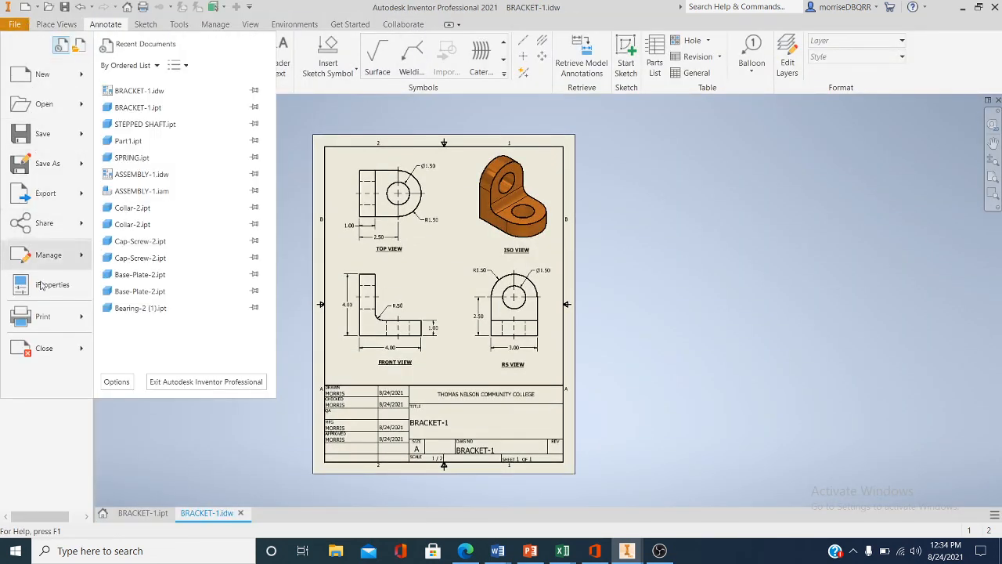
left_click(42, 315)
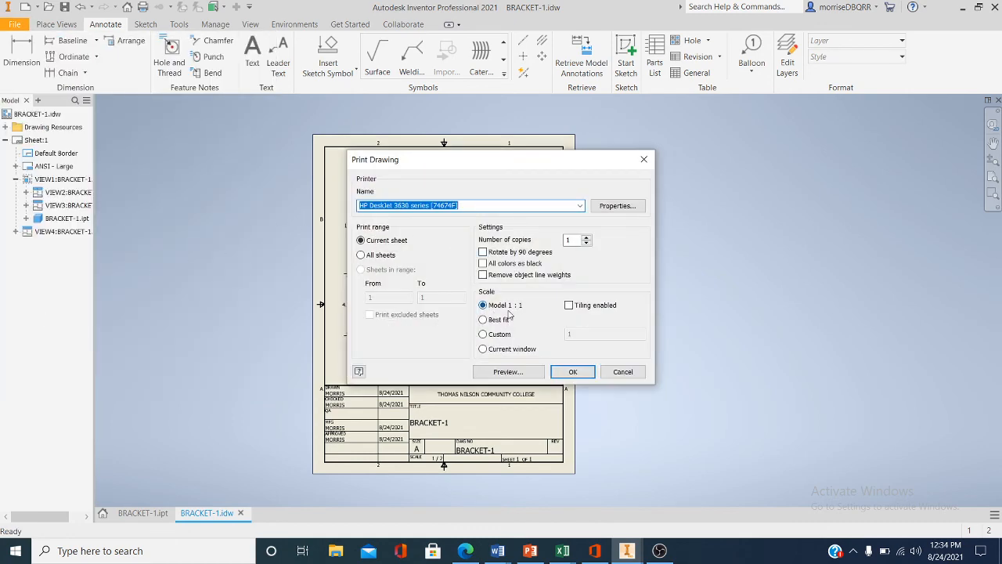
left_click(483, 319)
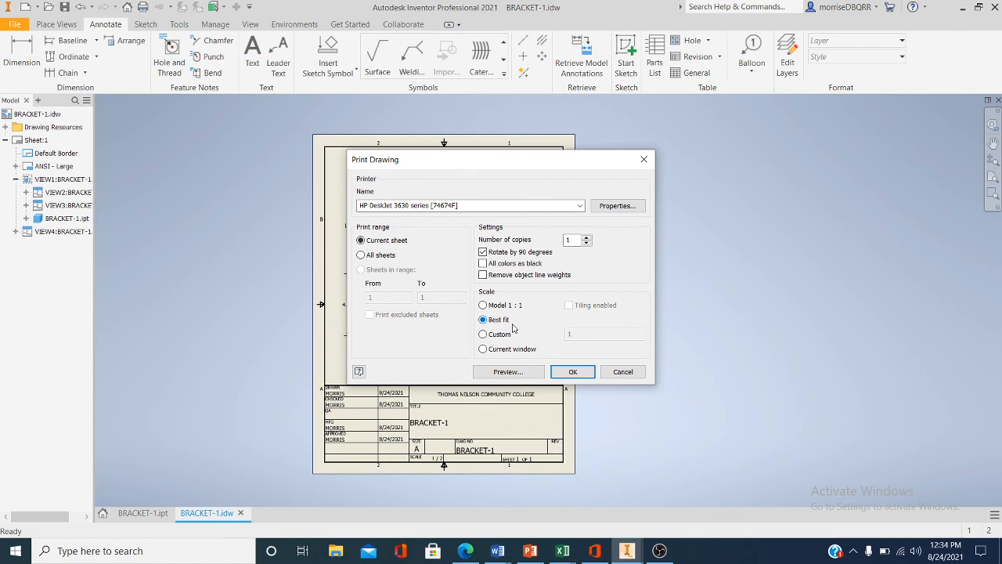
left_click(508, 371)
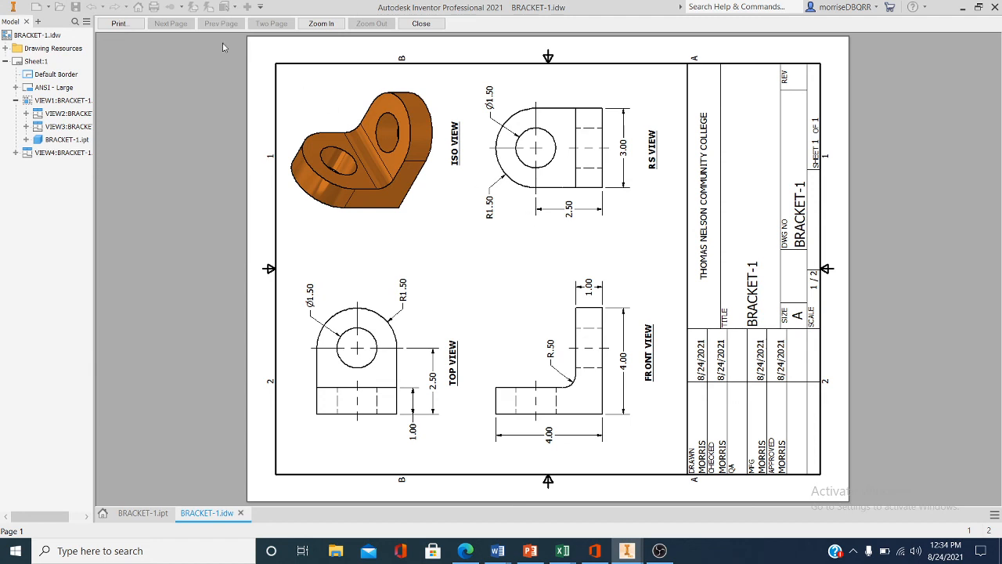
left_click(117, 23)
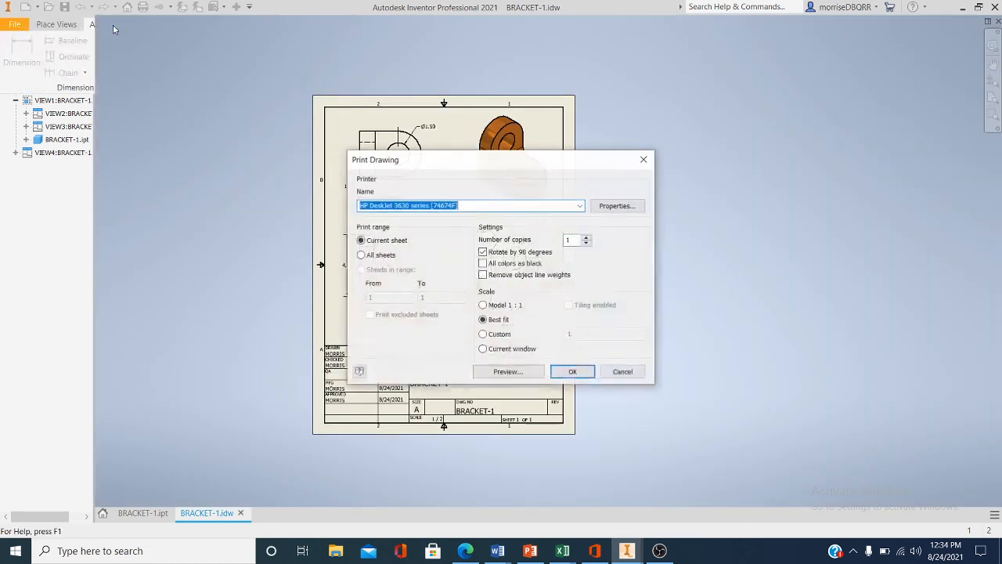
left_click(573, 372)
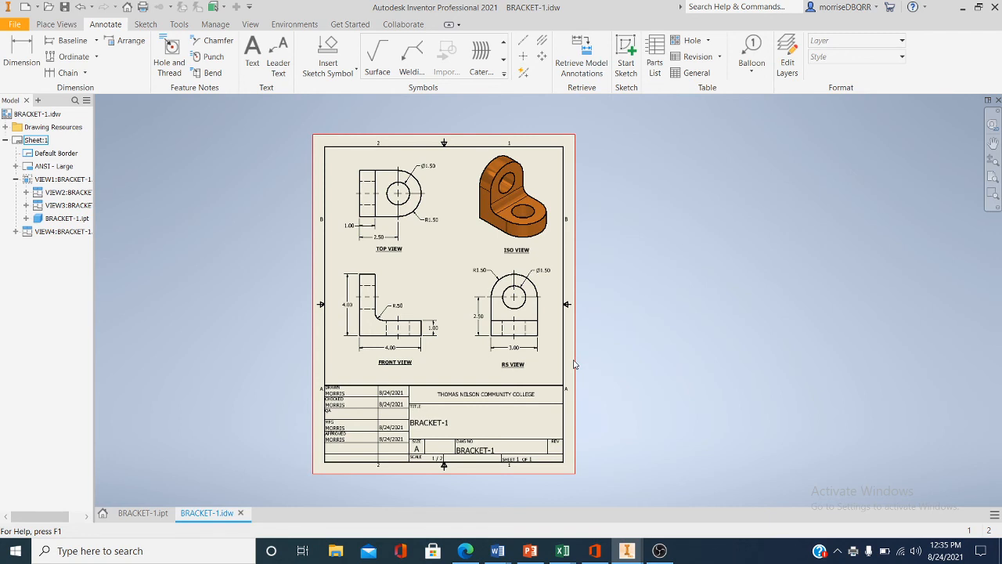
- View the BRACKET-1.ipt part model and return to the BRACKET-1.idw drawing
left_click(138, 513)
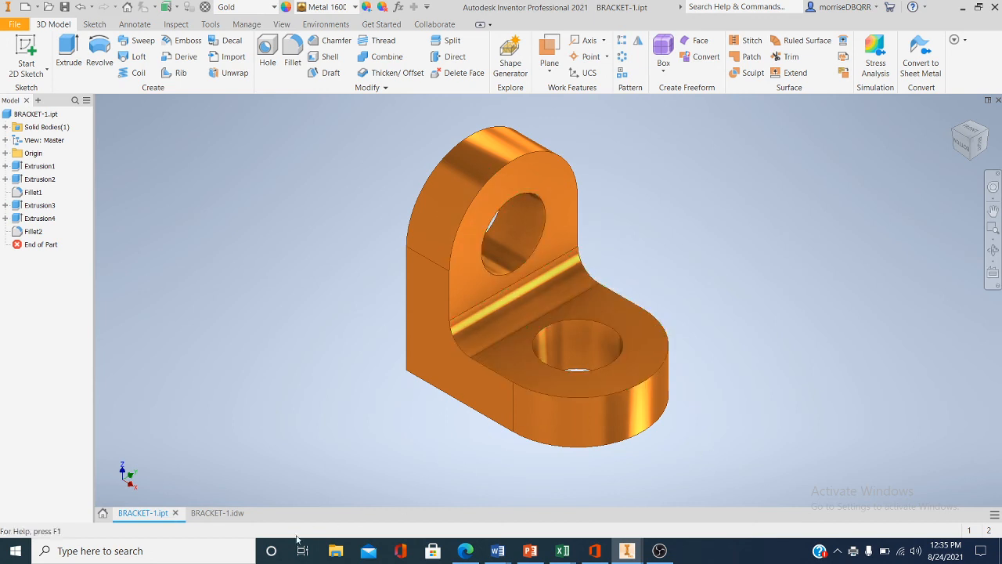
left_click(223, 517)
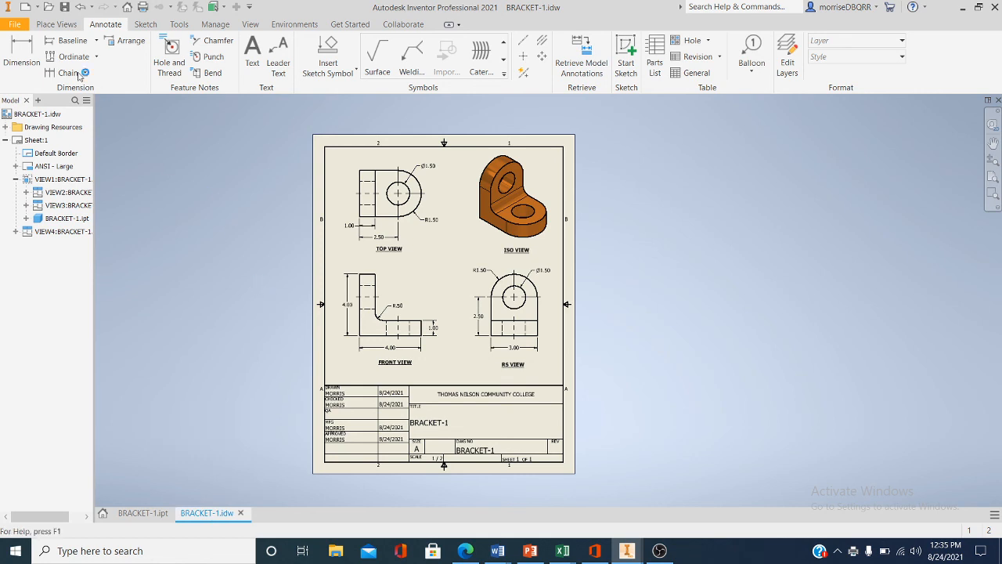
left_click(14, 28)
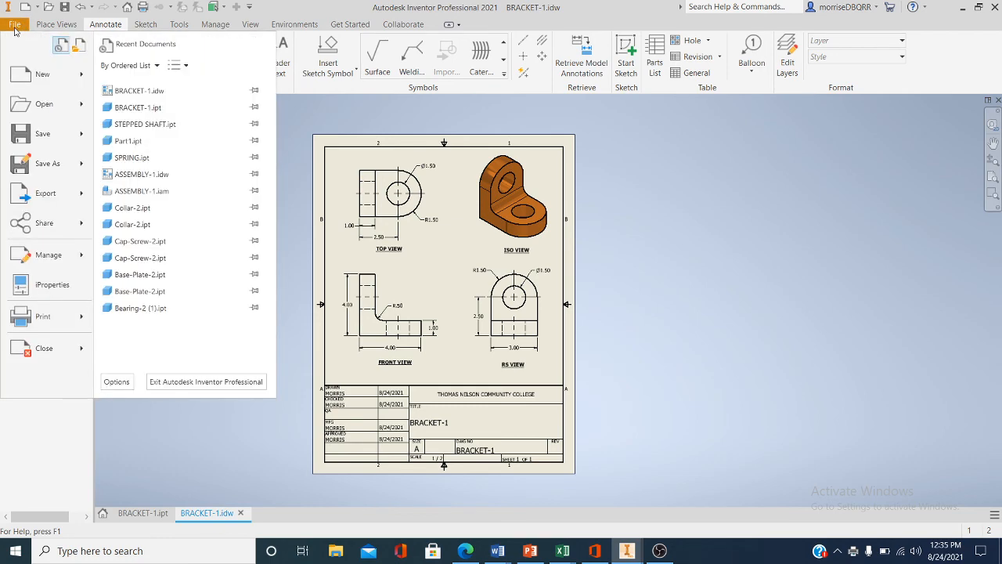
left_click(70, 169)
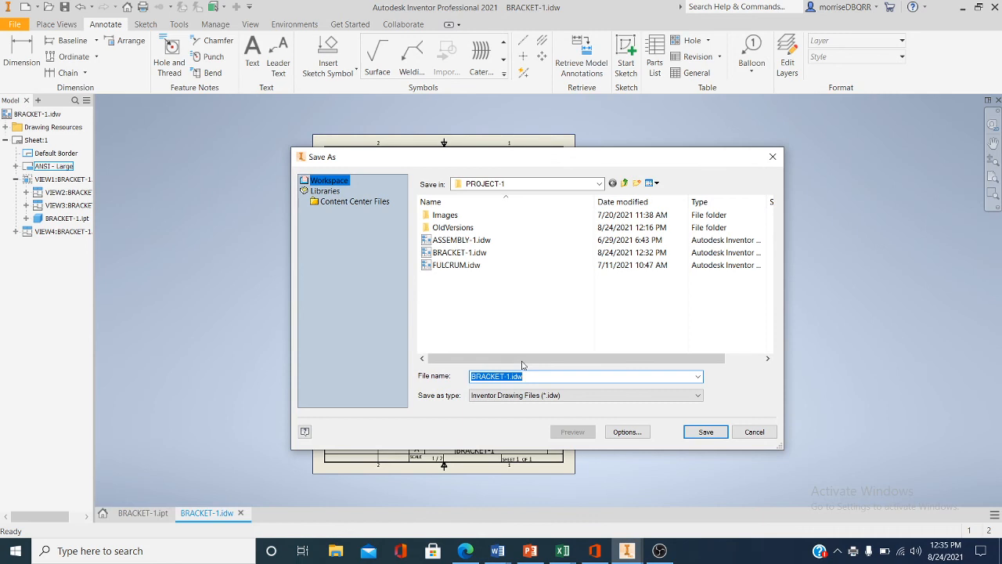
left_click(698, 396)
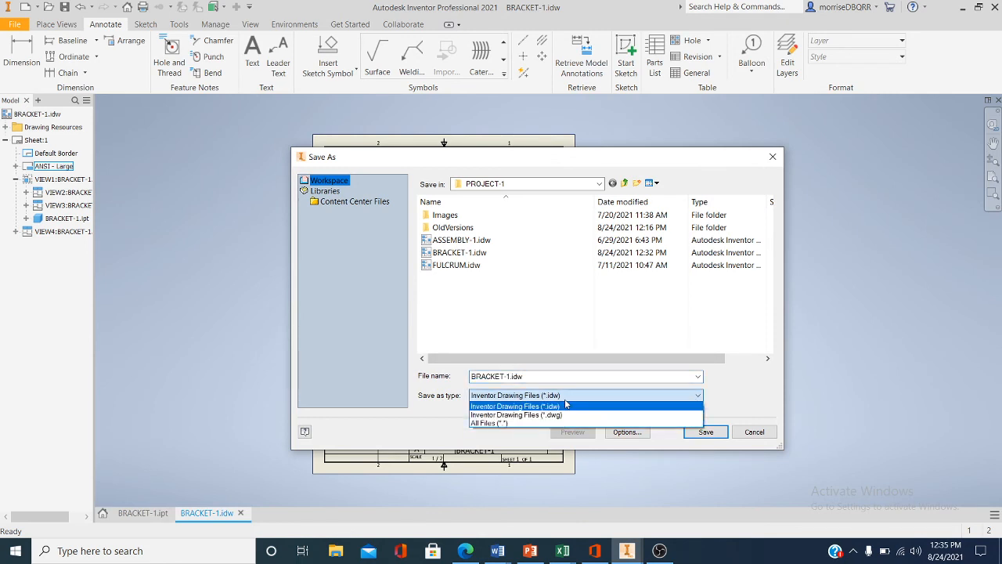
left_click(756, 437)
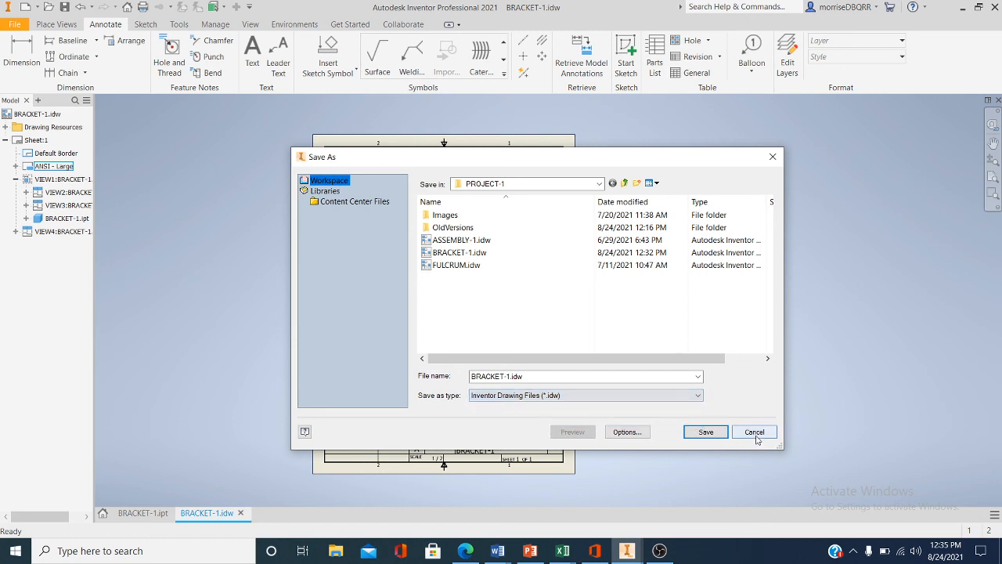
left_click(754, 435)
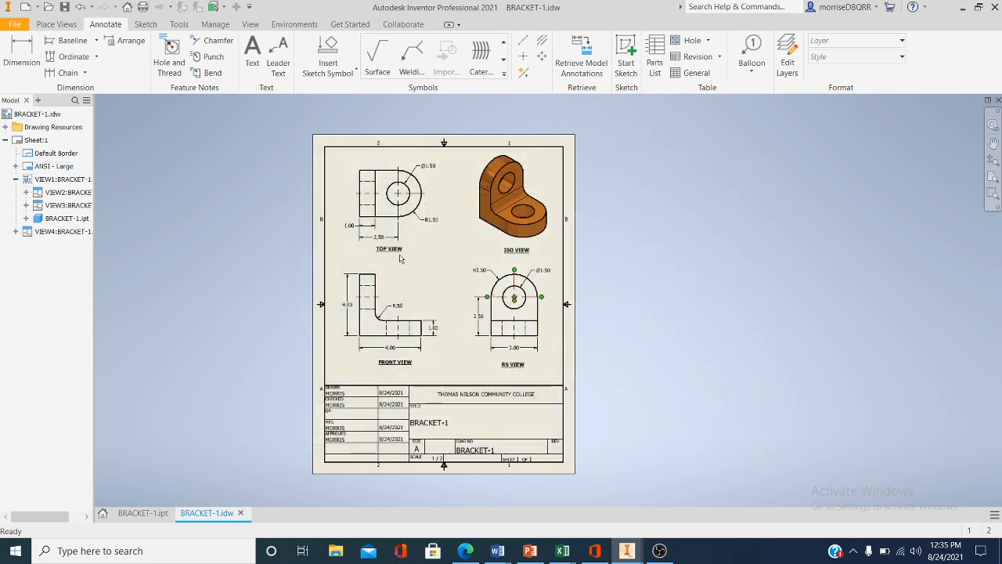
- Export the drawing in PDF format as BRACKET-1.pdf in the PROJECT-1 folder
left_click(17, 27)
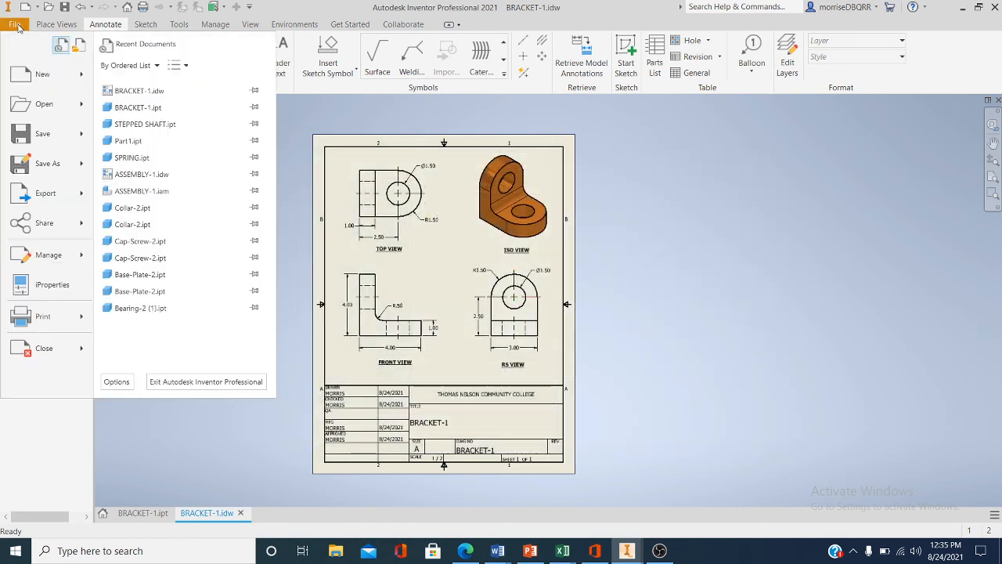
mouse_move(65, 202)
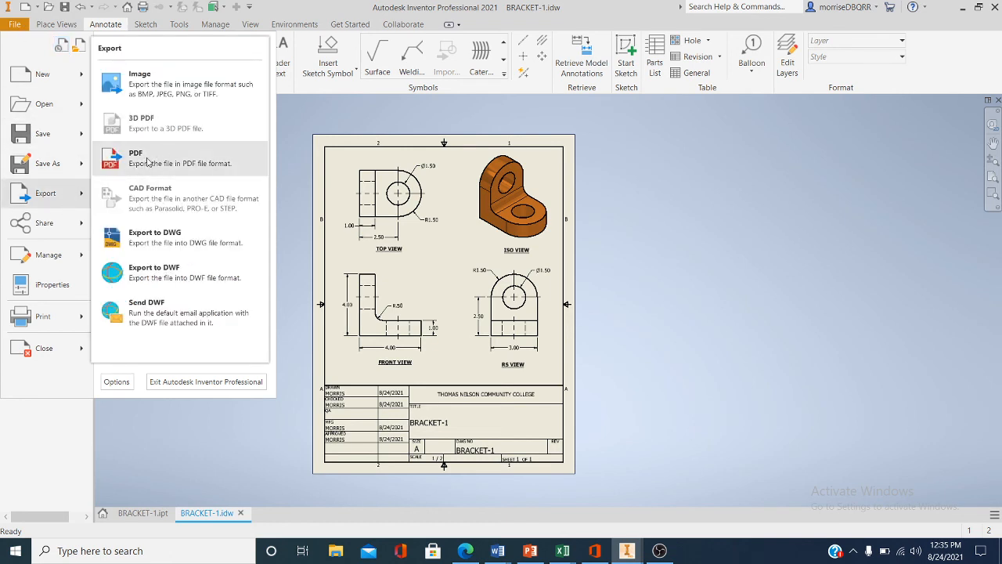
left_click(147, 162)
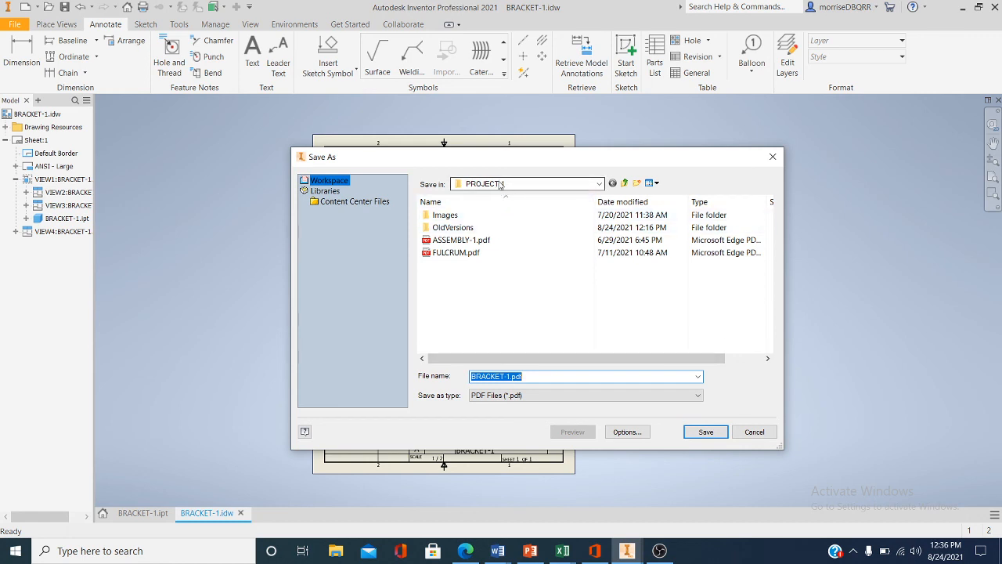
left_click(706, 431)
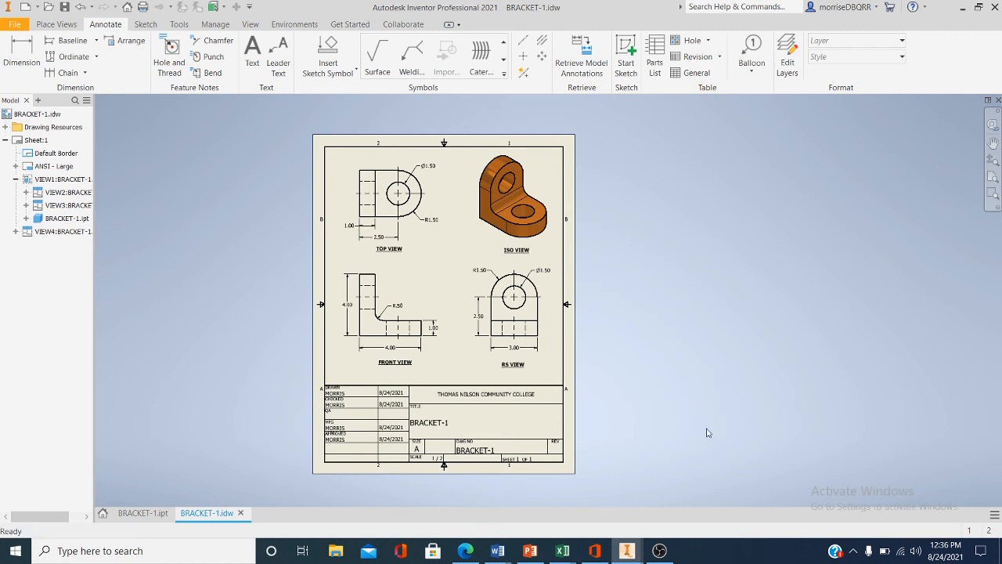
- Open the exported BRACKET-1.pdf from the recent files in File Explorer and examine its views, dimensions and title block
left_click(333, 553)
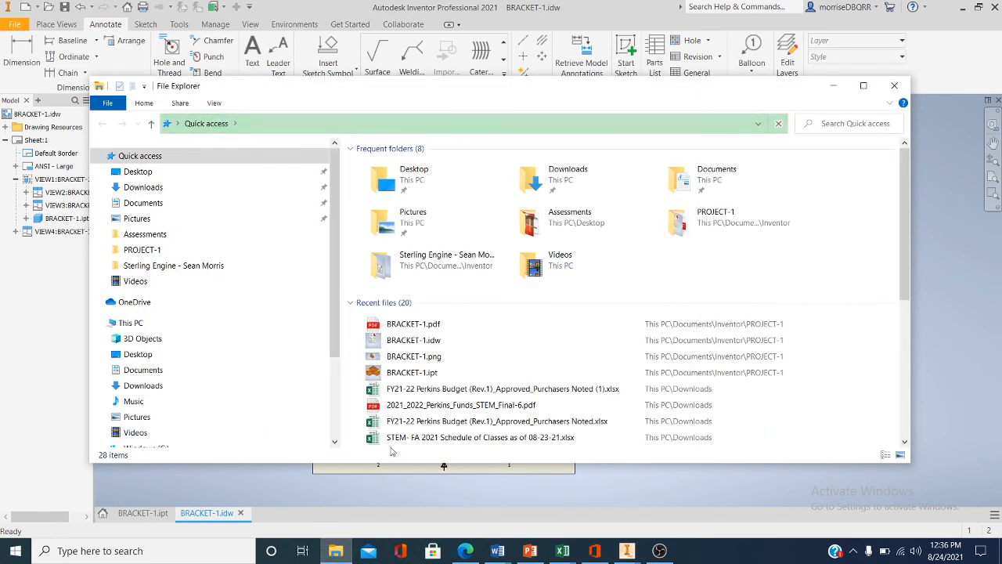
left_click(417, 325)
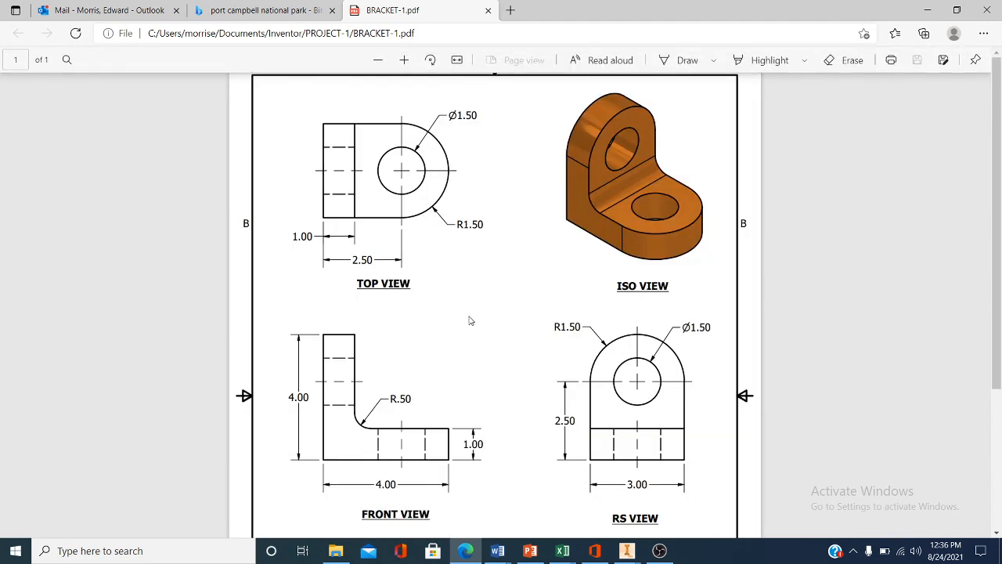
scroll(474, 315, "down", 3)
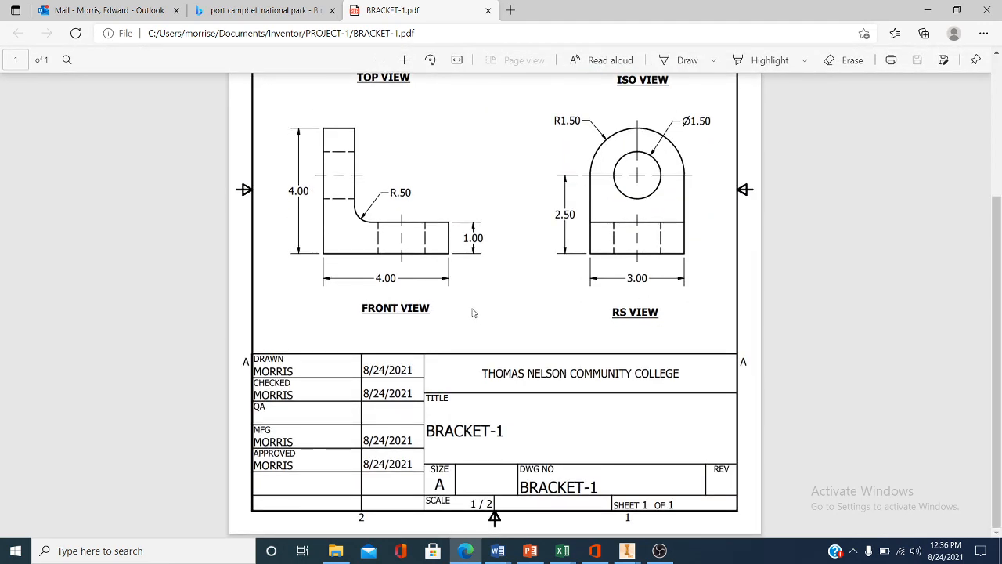
scroll(472, 312, "up", 3)
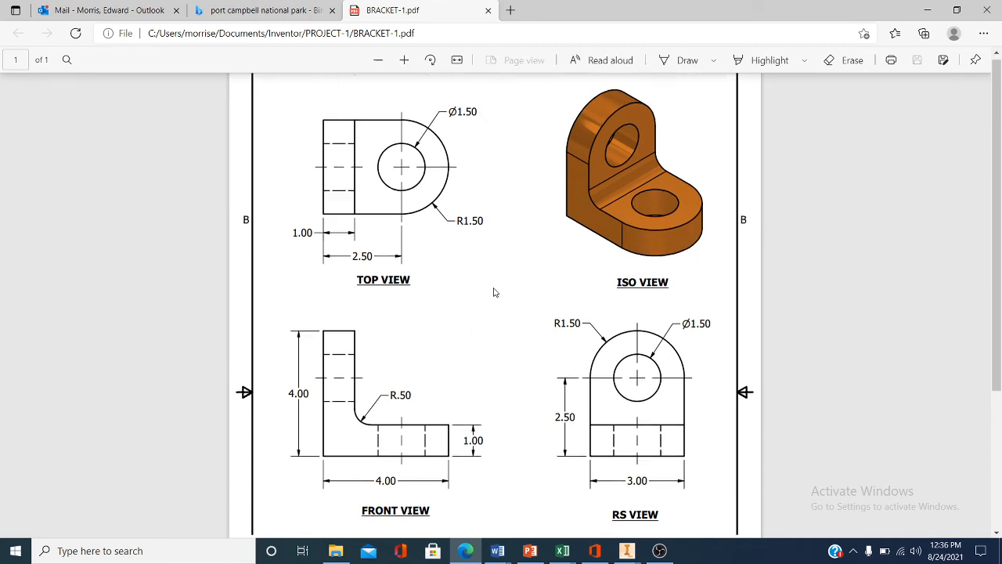
scroll(493, 291, "down", 3)
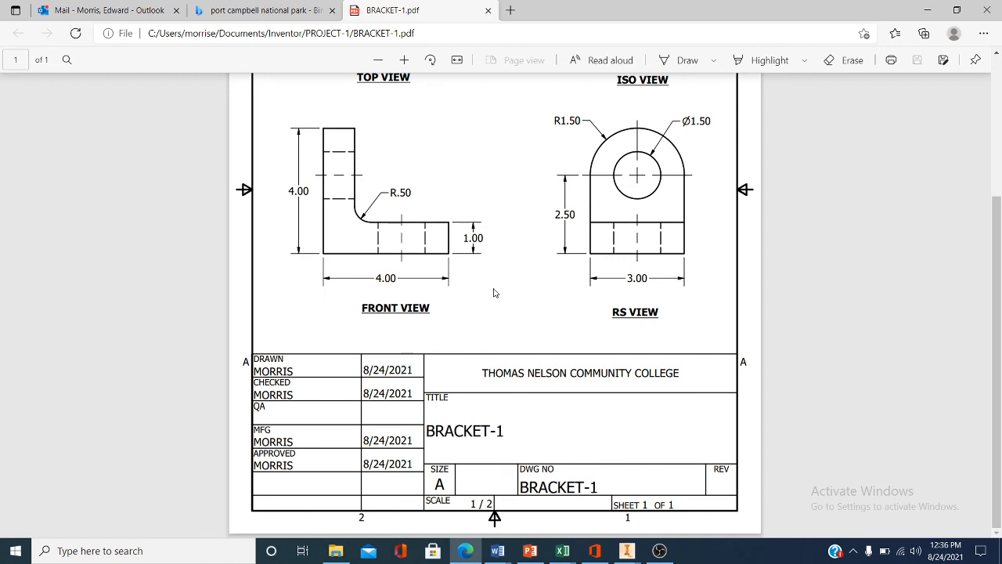
scroll(493, 292, "up", 3)
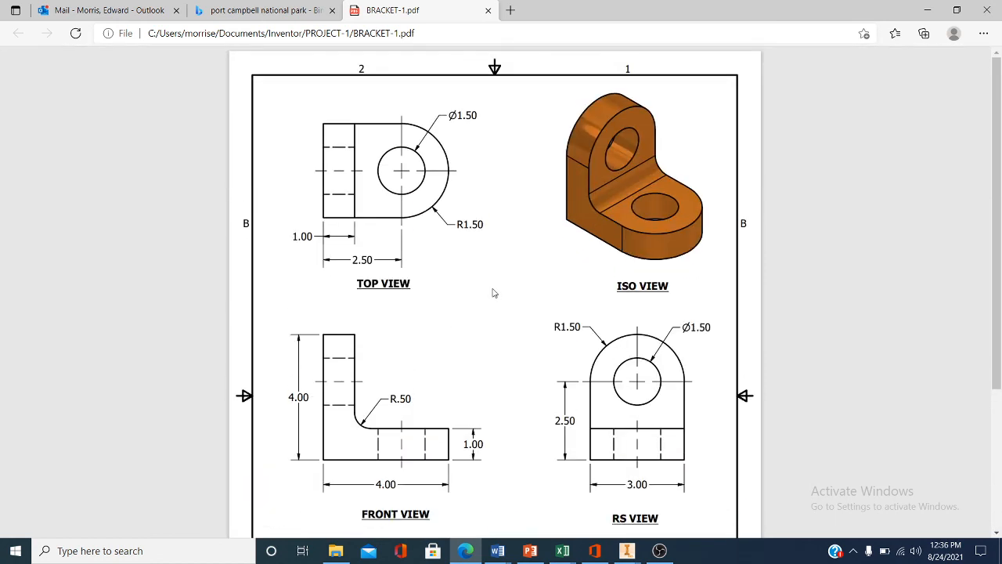
scroll(493, 292, "down", 3)
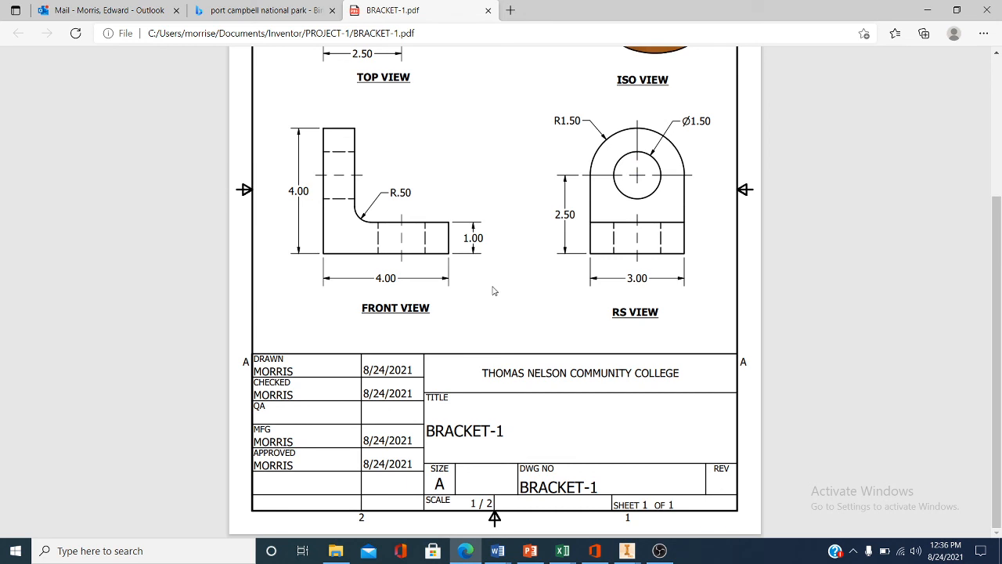
scroll(493, 292, "up", 3)
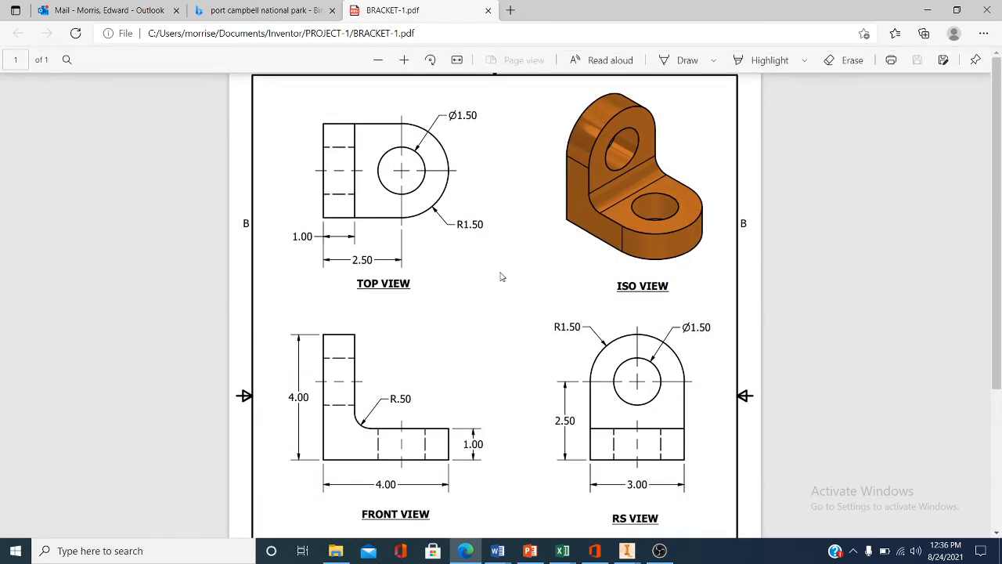